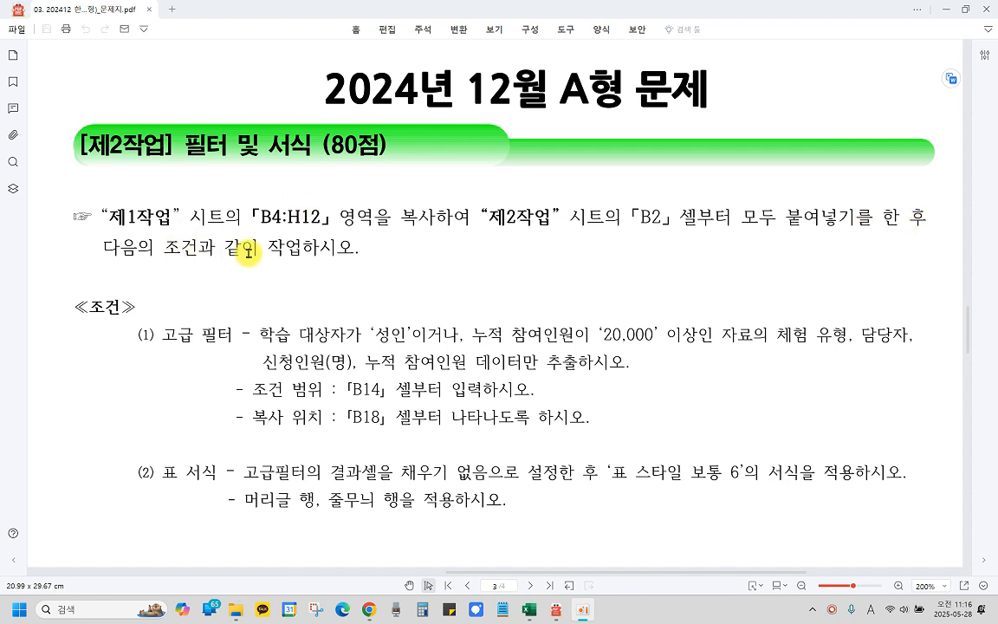
Switch to the Excel workbook whose name starts with 20250528 and copy the range B4:H12 from the 제1작업 sheet.
{"action": "mouse_move", "coordinate": [530, 609]}
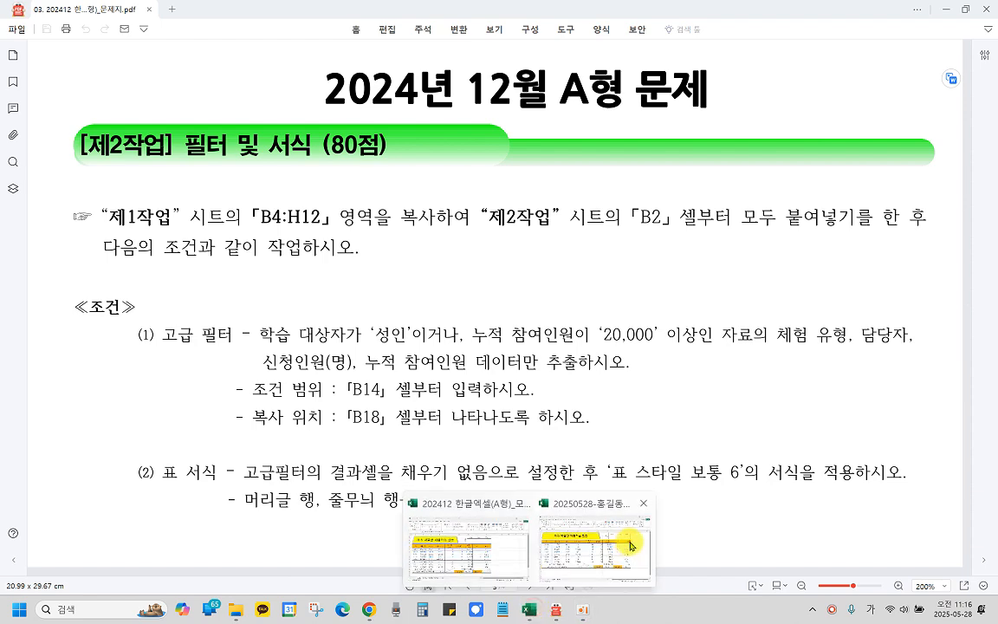
{"action": "left_click", "coordinate": [628, 572]}
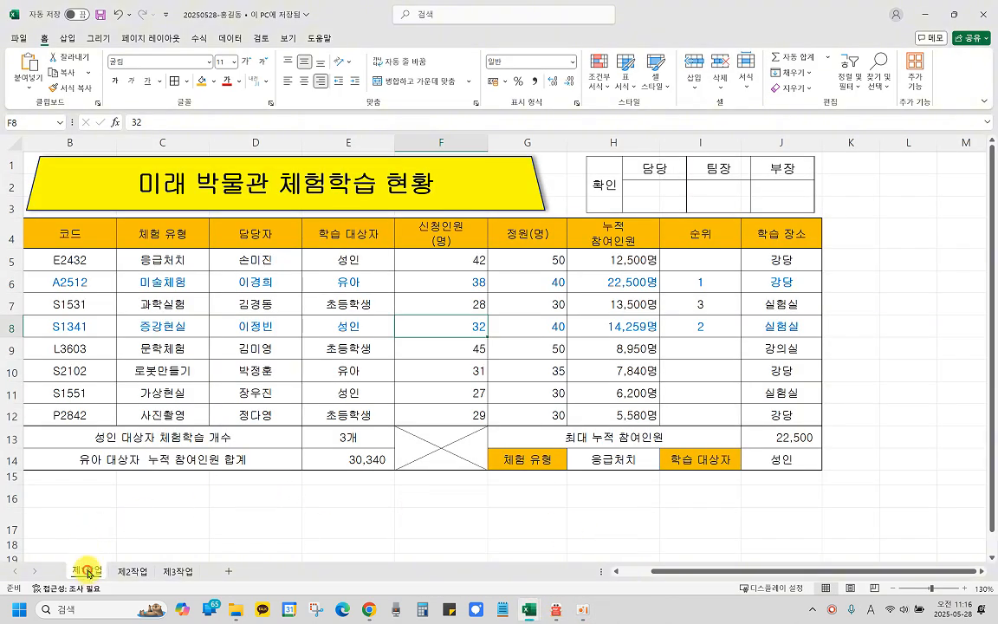
{"action": "left_click", "coordinate": [68, 233]}
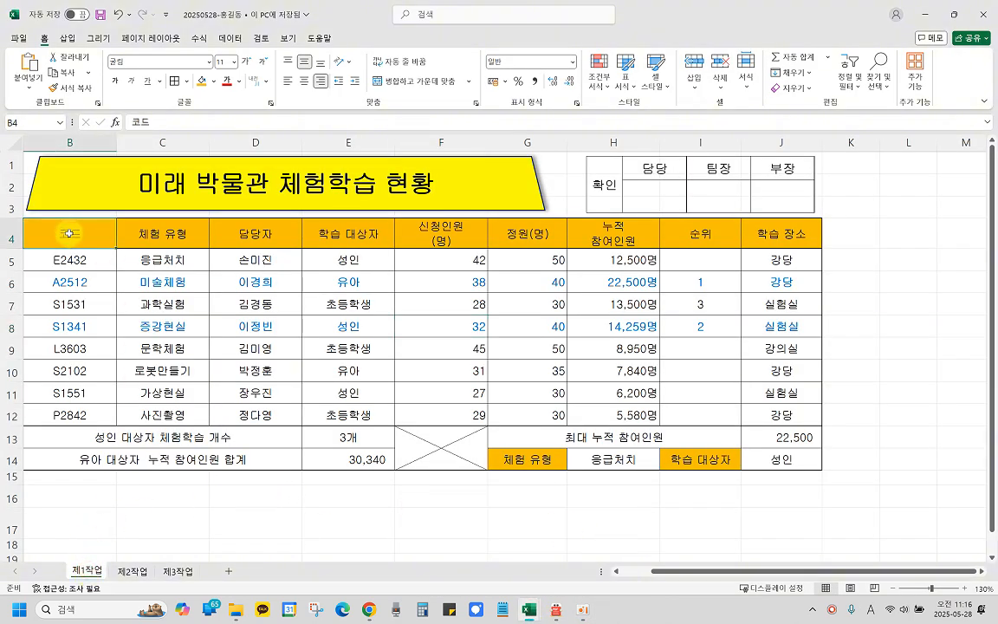
{"action": "left_click_drag", "start_coordinate": [69, 233], "coordinate": [588, 407]}
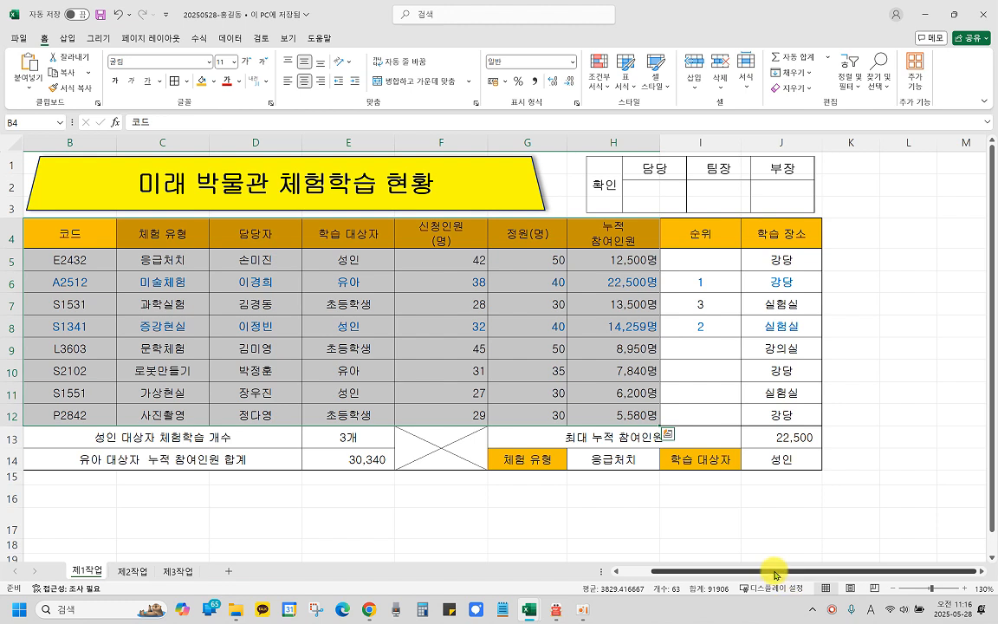
{"action": "left_click_drag", "start_coordinate": [773, 573], "coordinate": [706, 576]}
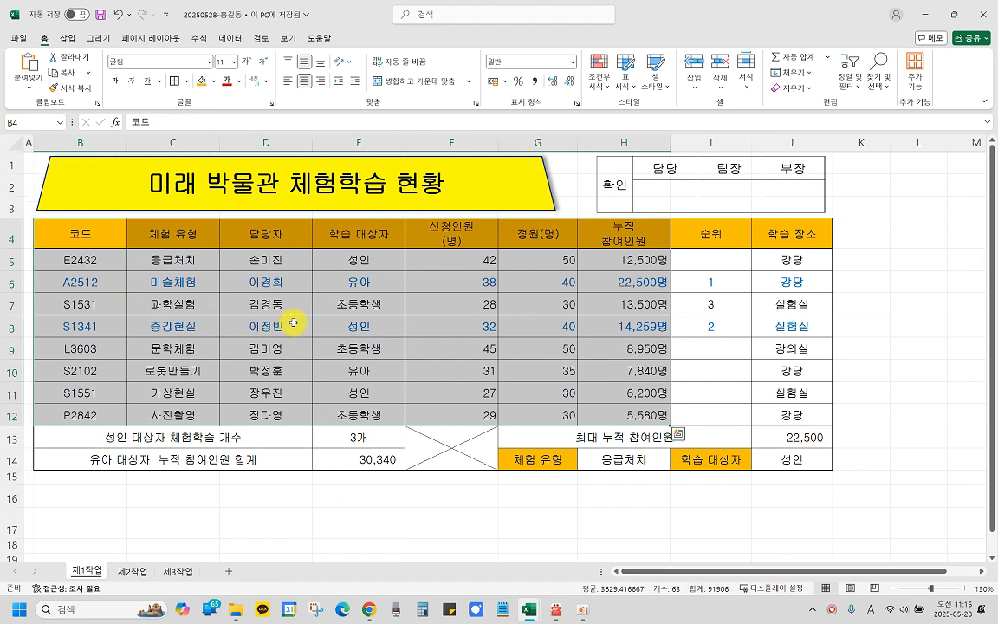
{"action": "key", "text": "ctrl+c"}
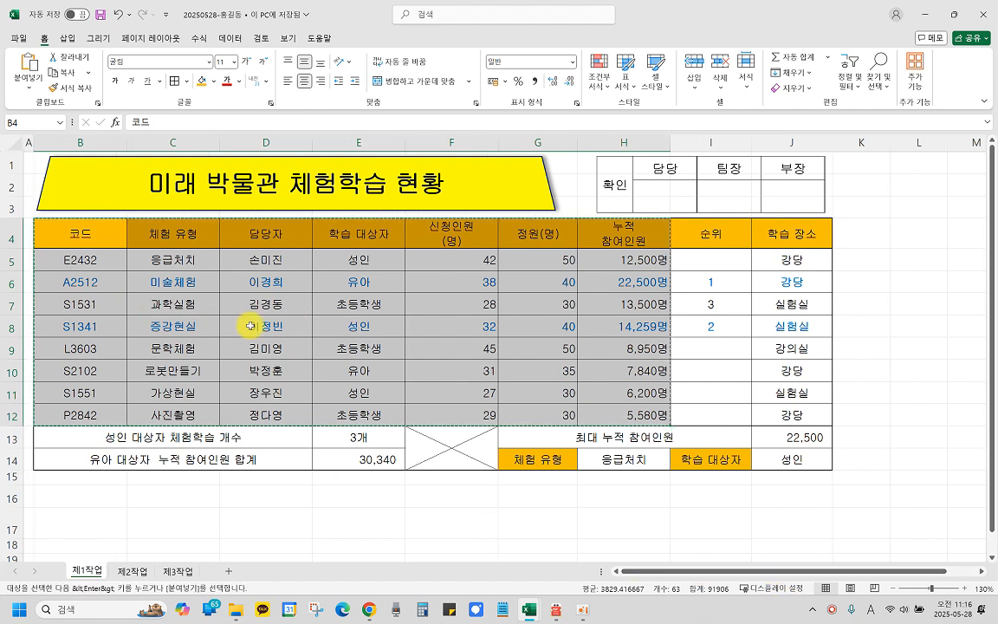
Paste the copied table at cell B2 of the 제2작업 sheet, keeping the source column widths.
{"action": "left_click", "coordinate": [130, 574]}
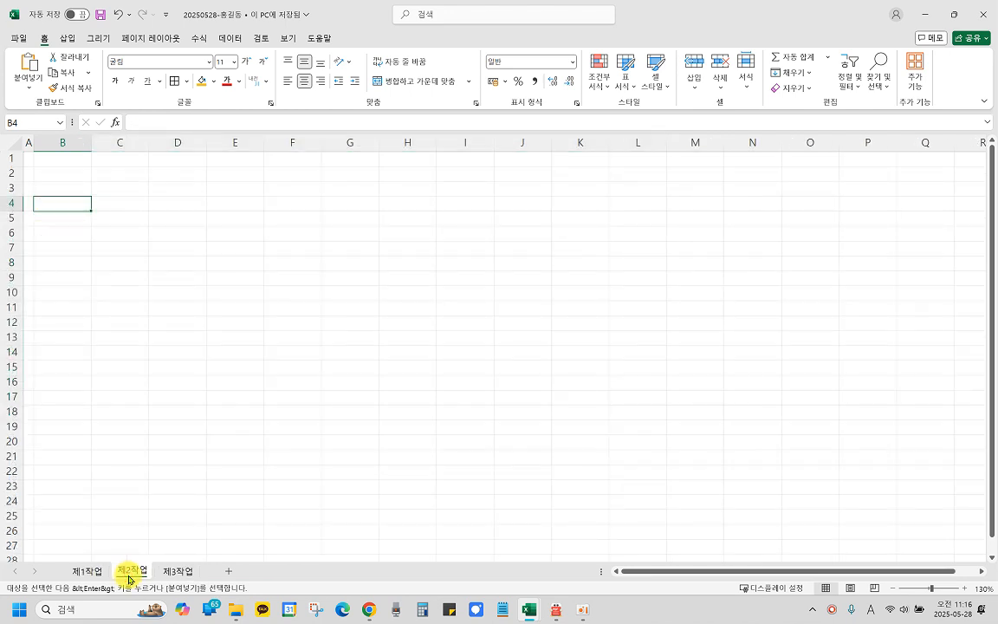
{"action": "scroll", "coordinate": [179, 355], "scroll_direction": "up", "scroll_amount": 2}
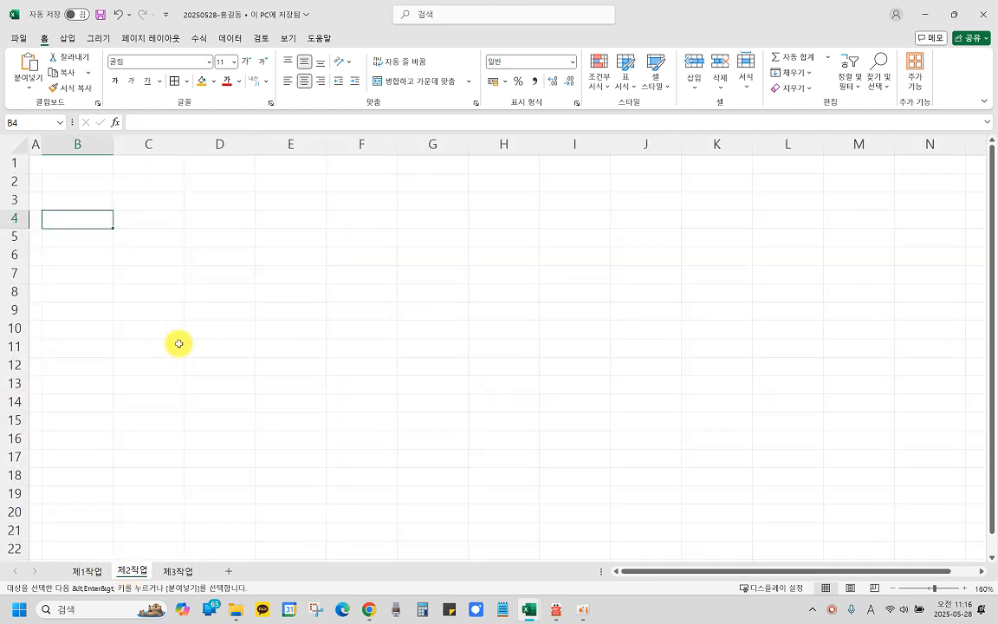
{"action": "left_click", "coordinate": [92, 181]}
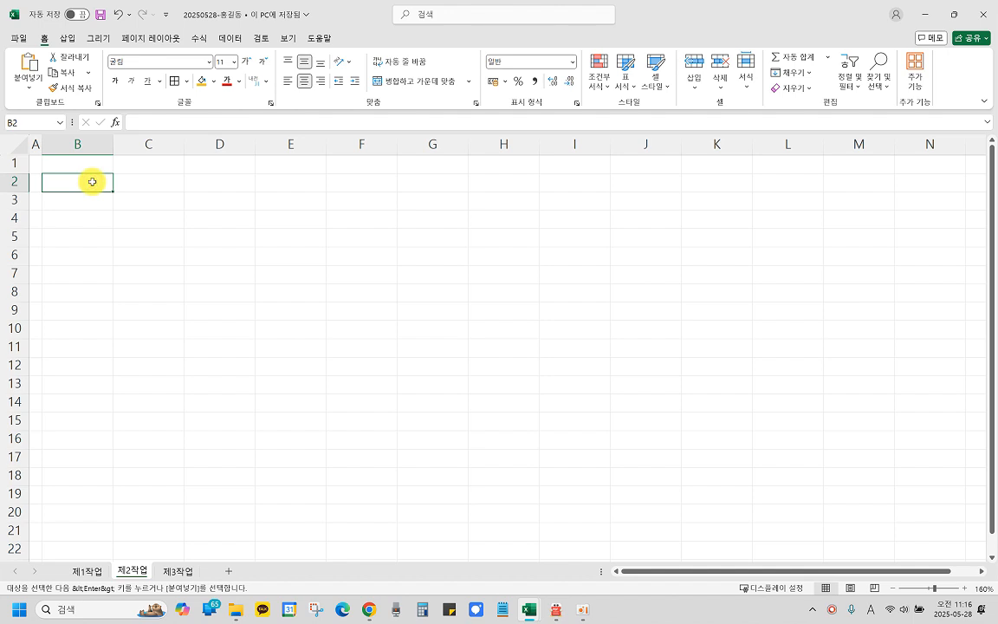
{"action": "key", "text": "ctrl+v"}
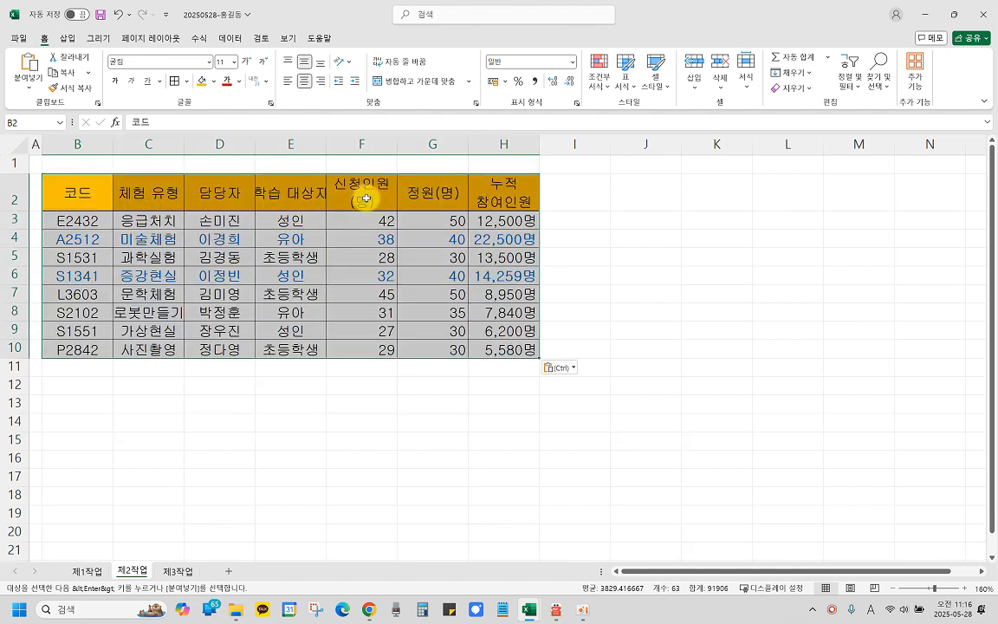
{"action": "left_click", "coordinate": [570, 372]}
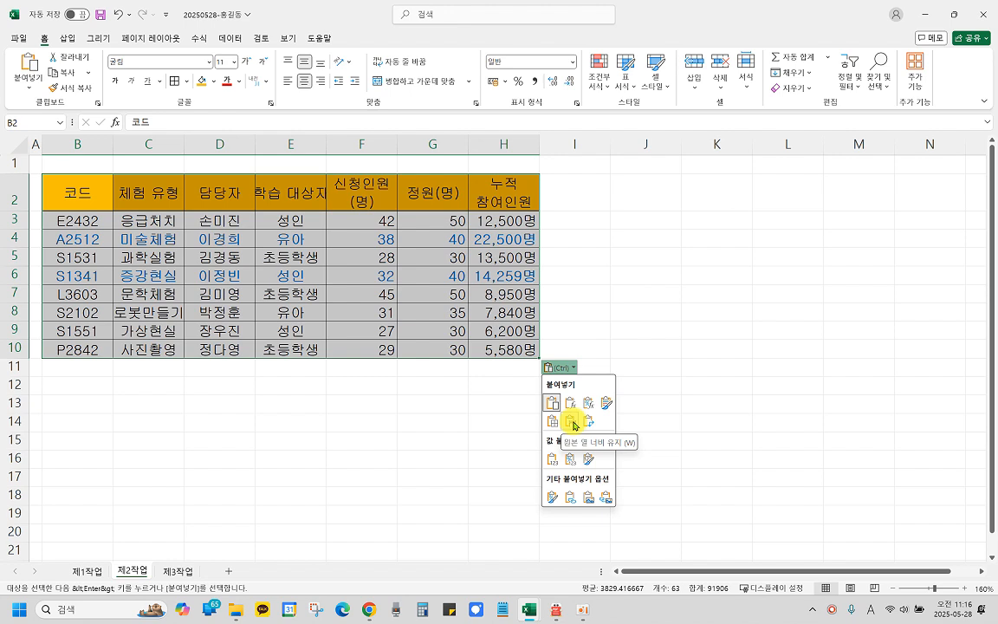
{"action": "left_click", "coordinate": [572, 423]}
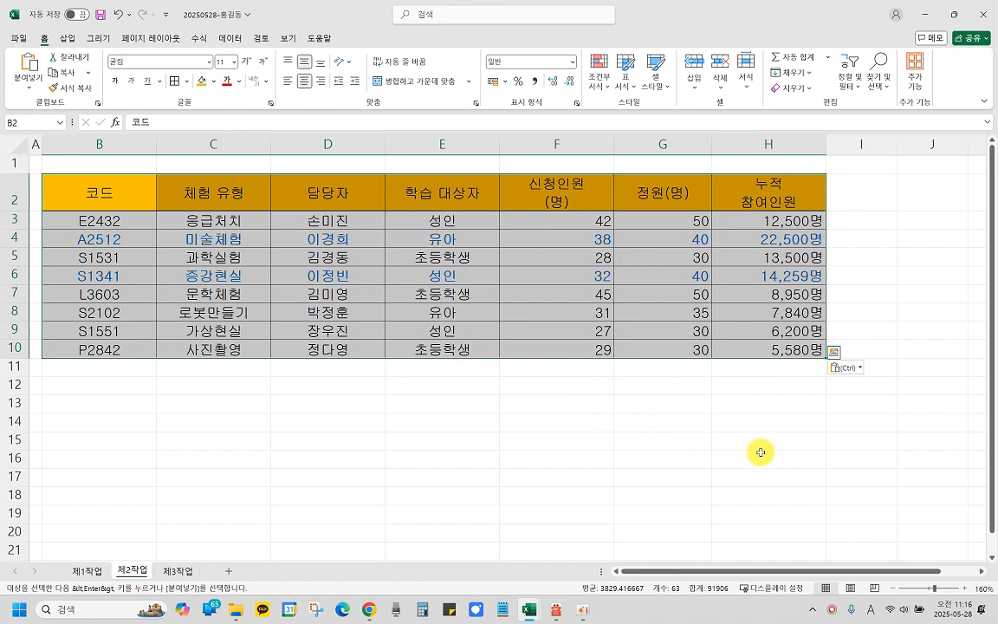
{"action": "left_click", "coordinate": [605, 430]}
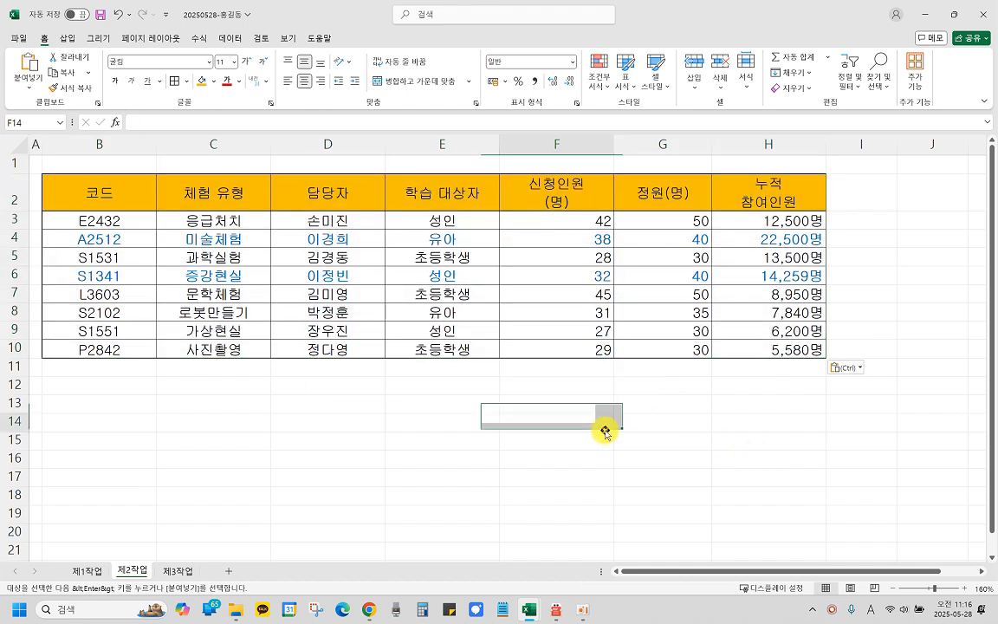
{"action": "left_click", "coordinate": [733, 443]}
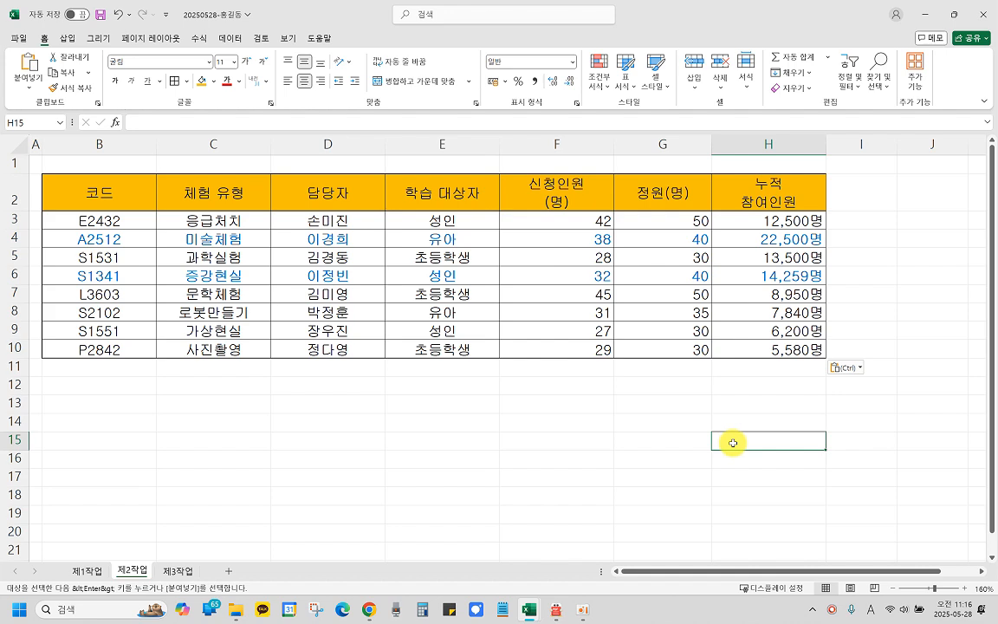
Switch to the exam PDF and examine the advanced filter conditions, the output fields, the criteria range and the copy location.
{"action": "left_click", "coordinate": [557, 610]}
{"action": "scroll", "coordinate": [342, 260], "scroll_direction": "down", "scroll_amount": 3}
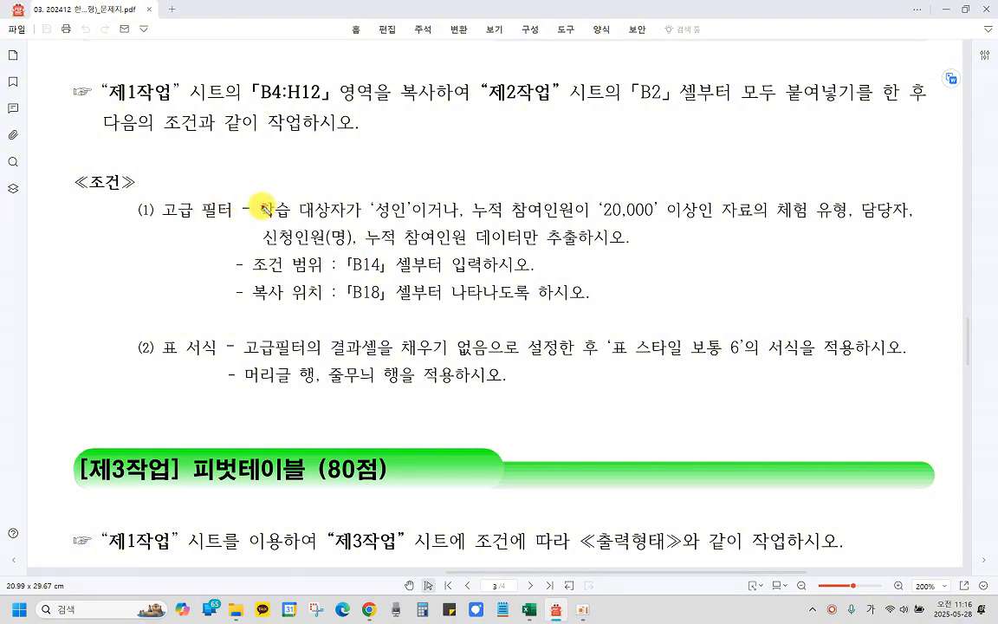
{"action": "mouse_move", "coordinate": [262, 197]}
{"action": "left_mouse_down"}
{"action": "mouse_move", "coordinate": [359, 223]}
{"action": "mouse_move", "coordinate": [392, 208]}
{"action": "mouse_move", "coordinate": [406, 223]}
{"action": "left_mouse_up"}
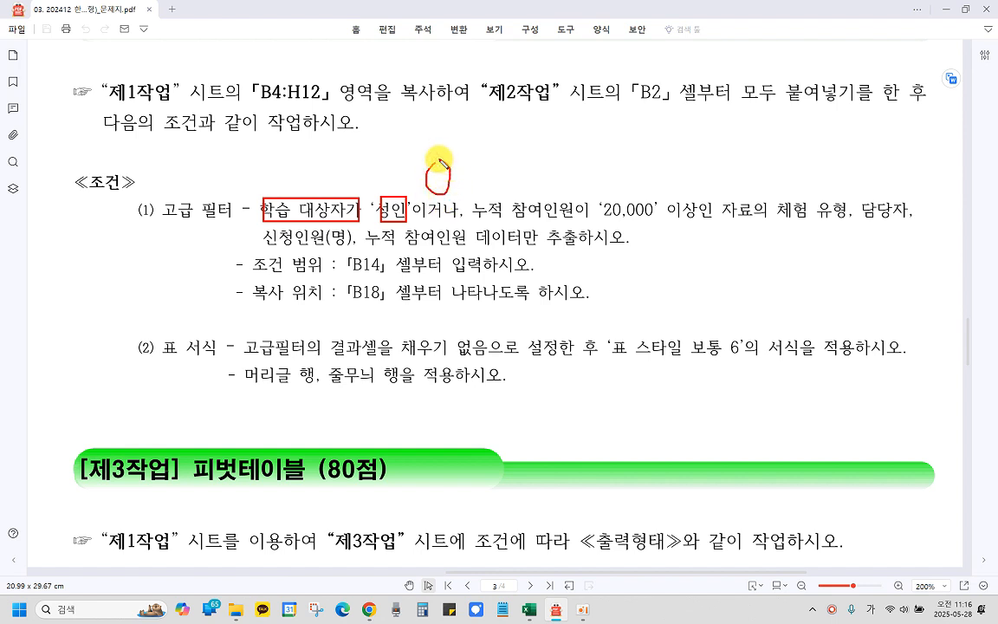
{"action": "left_click_drag", "start_coordinate": [454, 159], "coordinate": [500, 174]}
{"action": "left_click_drag", "start_coordinate": [419, 224], "coordinate": [677, 218]}
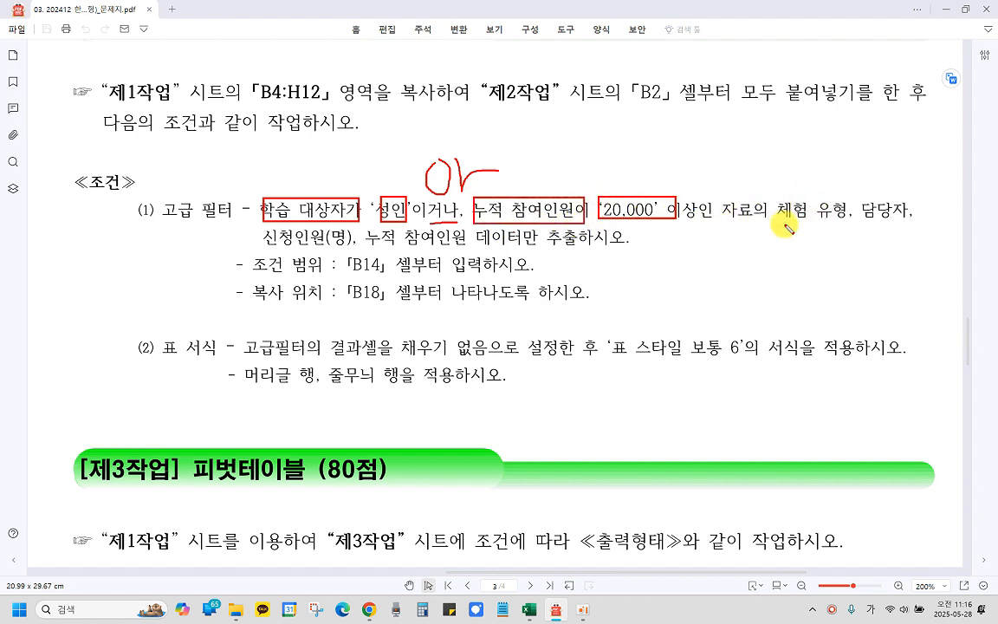
{"action": "left_click_drag", "start_coordinate": [778, 218], "coordinate": [914, 219]}
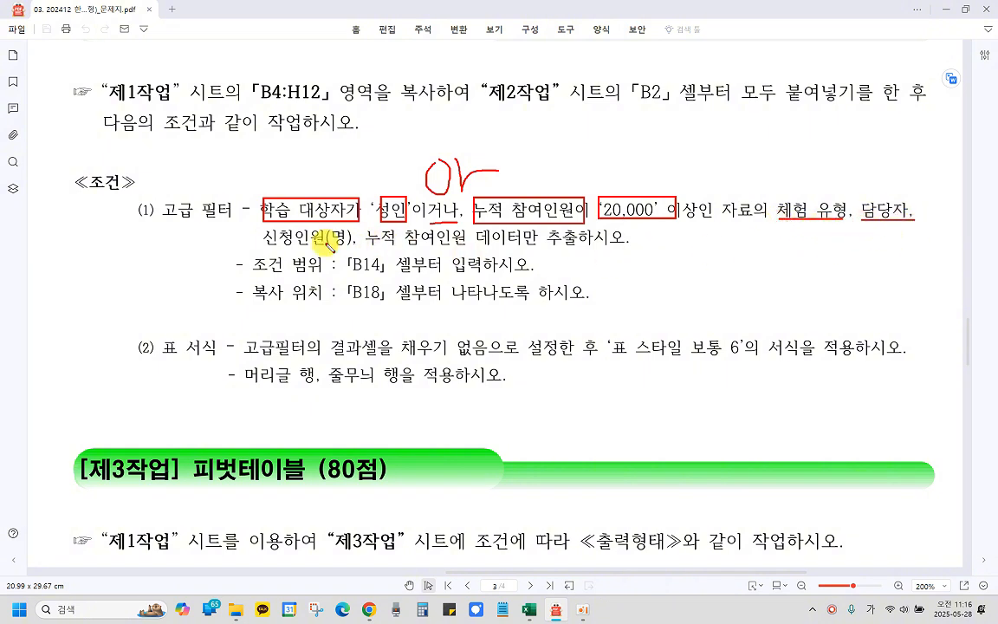
{"action": "left_click_drag", "start_coordinate": [265, 246], "coordinate": [350, 247]}
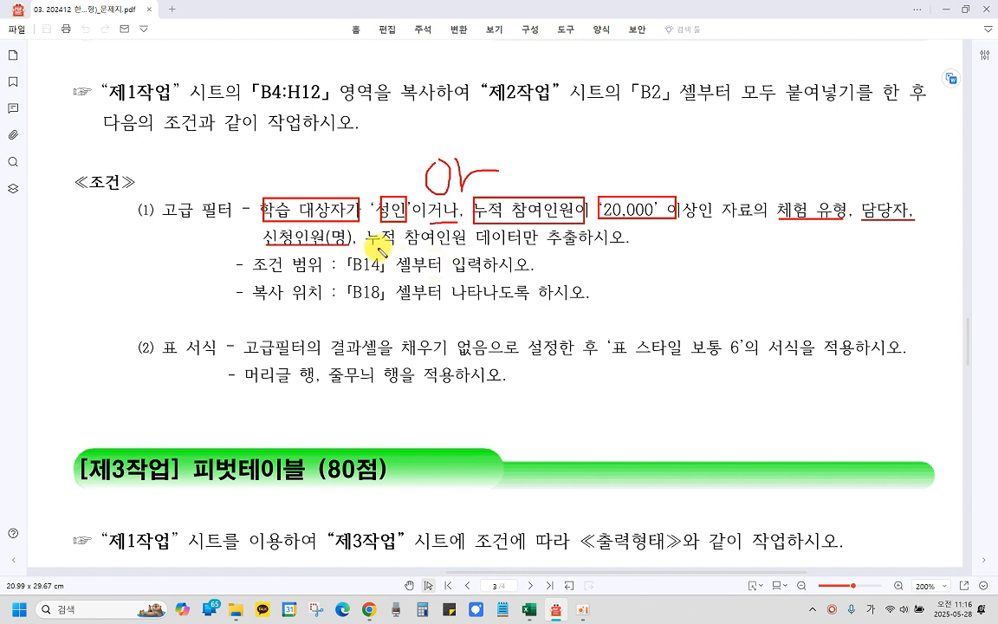
{"action": "left_click_drag", "start_coordinate": [429, 253], "coordinate": [466, 249]}
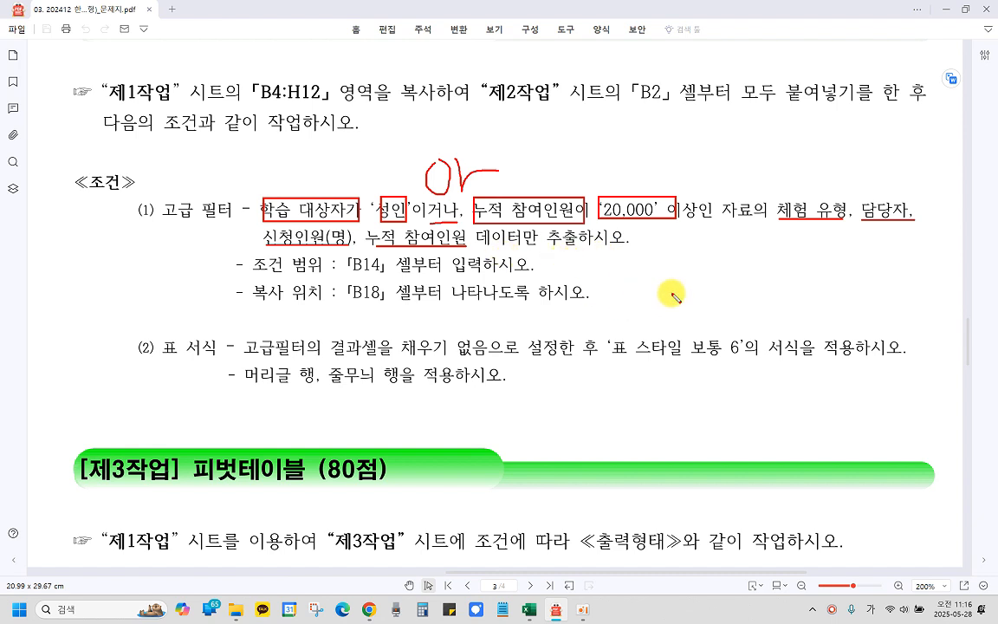
{"action": "left_click_drag", "start_coordinate": [253, 276], "coordinate": [323, 270]}
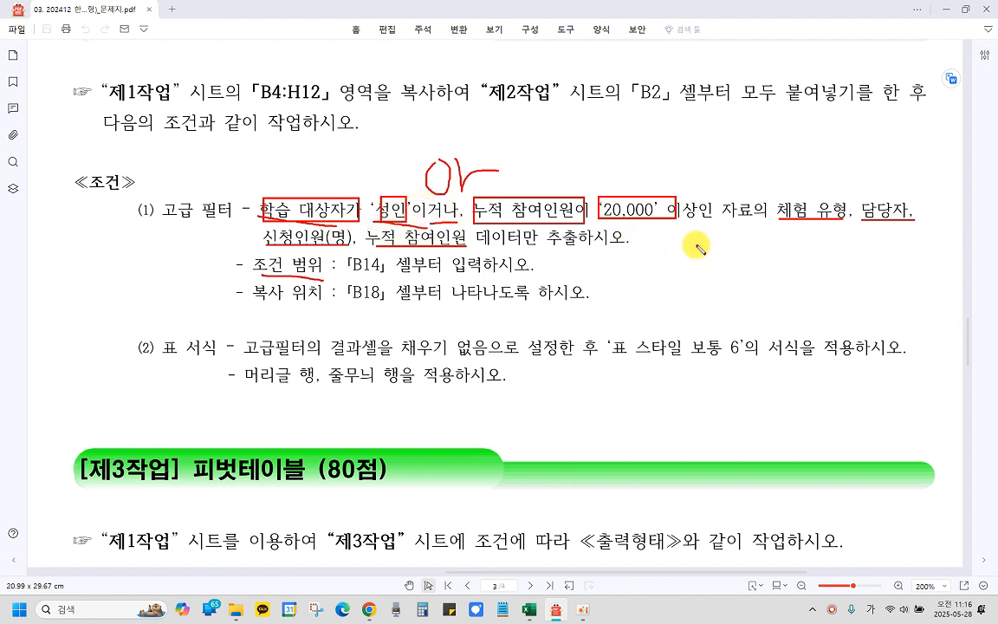
{"action": "left_click_drag", "start_coordinate": [696, 241], "coordinate": [700, 244]}
{"action": "left_click_drag", "start_coordinate": [707, 252], "coordinate": [710, 257]}
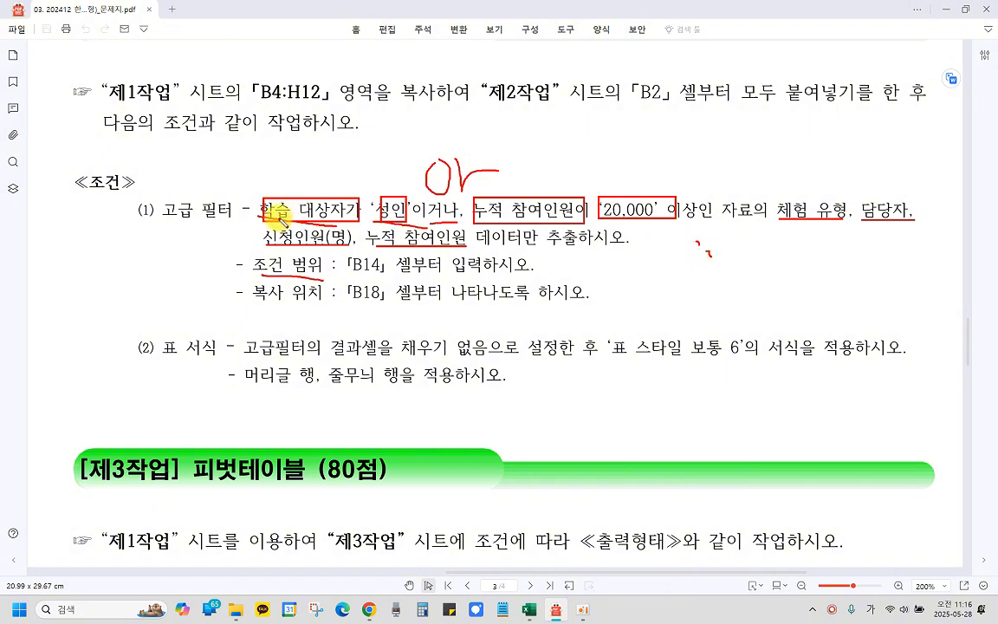
{"action": "mouse_move", "coordinate": [381, 216]}
{"action": "left_mouse_down"}
{"action": "mouse_move", "coordinate": [370, 212]}
{"action": "mouse_move", "coordinate": [379, 189]}
{"action": "mouse_move", "coordinate": [411, 197]}
{"action": "mouse_move", "coordinate": [409, 215]}
{"action": "mouse_move", "coordinate": [381, 220]}
{"action": "mouse_move", "coordinate": [411, 229]}
{"action": "left_mouse_up"}
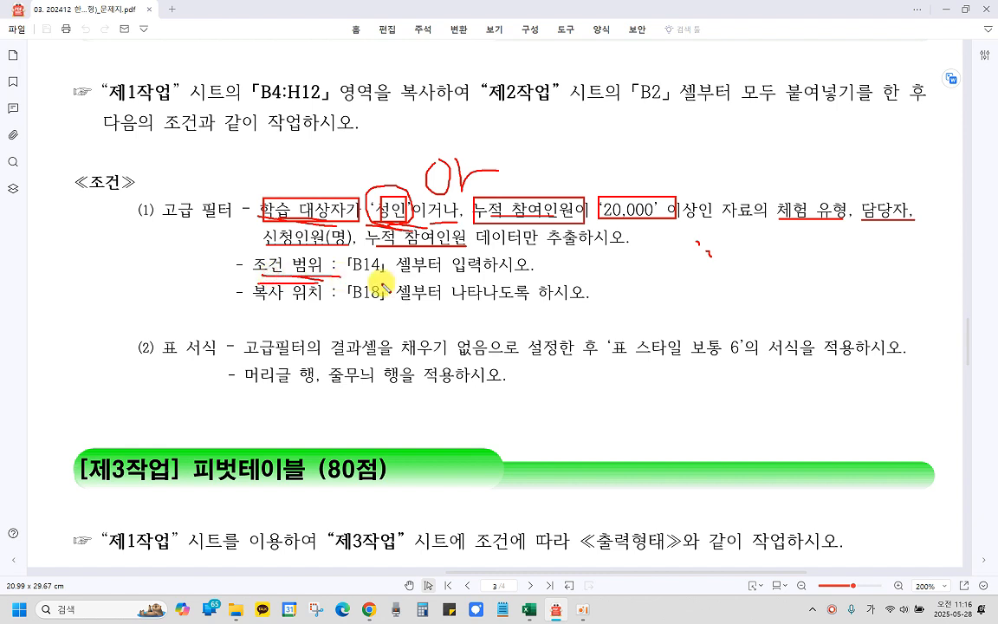
{"action": "left_click_drag", "start_coordinate": [343, 275], "coordinate": [381, 274]}
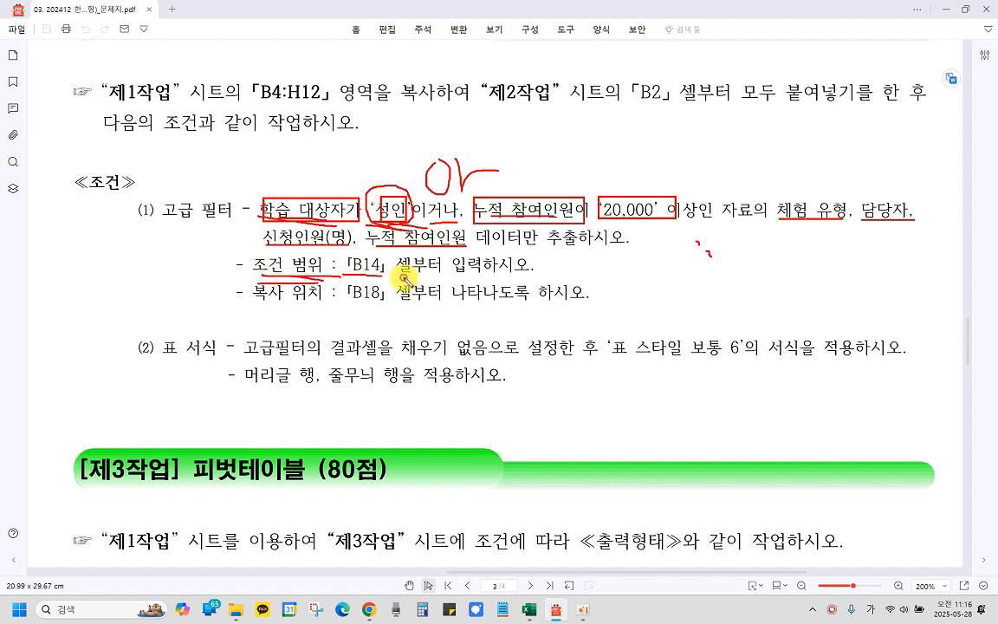
{"action": "left_click_drag", "start_coordinate": [245, 303], "coordinate": [286, 302]}
{"action": "left_click_drag", "start_coordinate": [351, 305], "coordinate": [390, 305]}
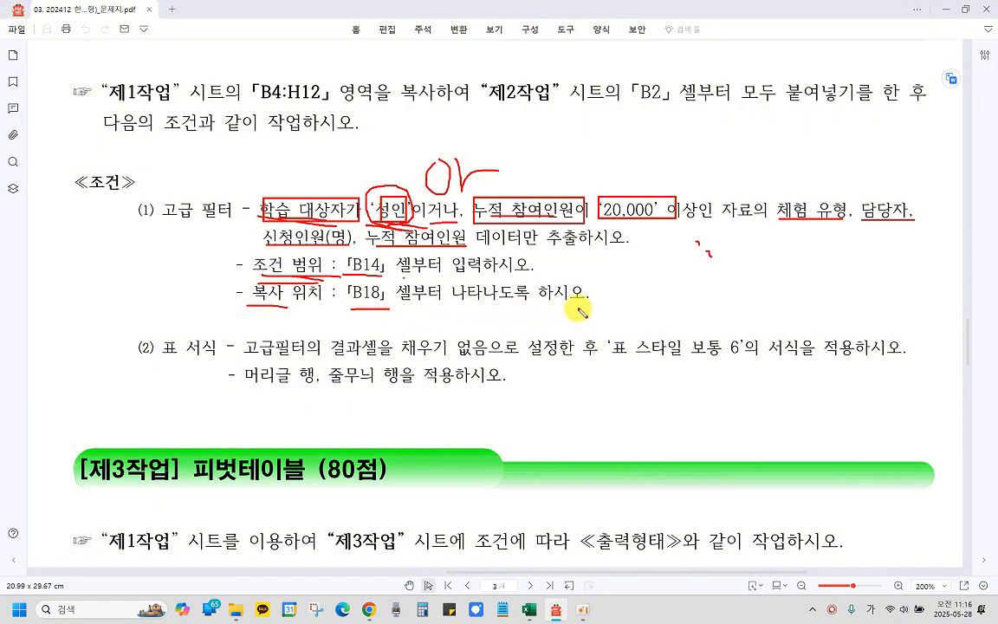
{"action": "key", "text": "Escape"}
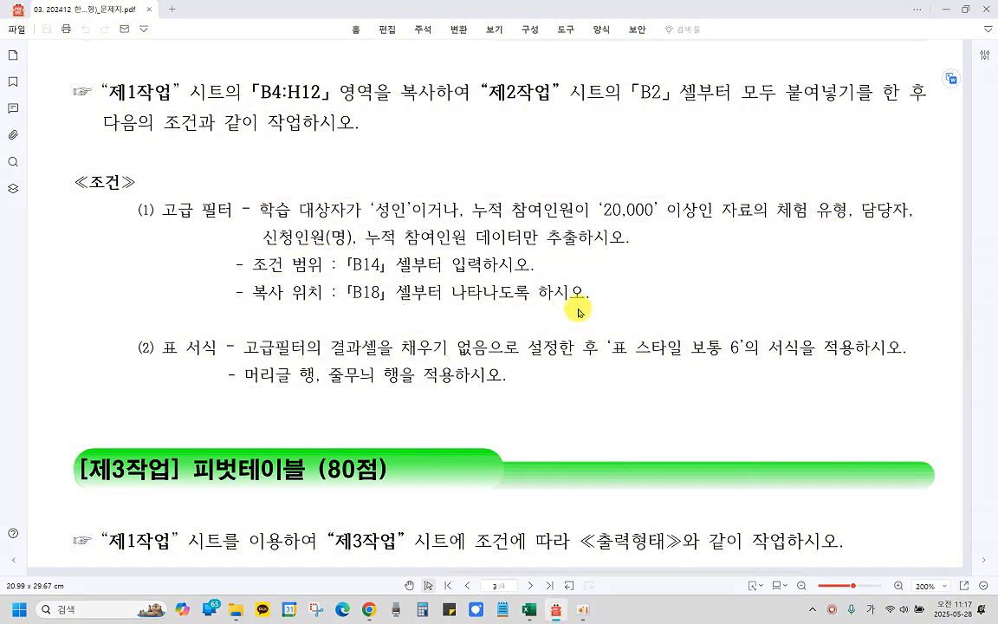
Switch back to the Excel workbook and copy the 학습 대상자 and 누적 참여인원 headers from E2 and H2 to cell B14.
{"action": "mouse_move", "coordinate": [529, 614]}
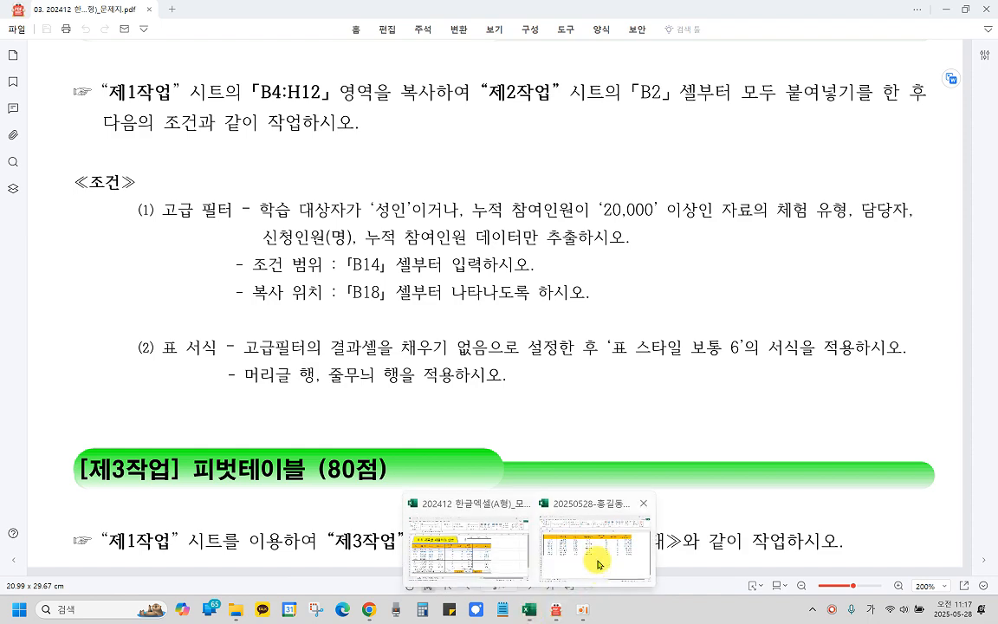
{"action": "left_click", "coordinate": [542, 502]}
{"action": "left_click", "coordinate": [112, 423]}
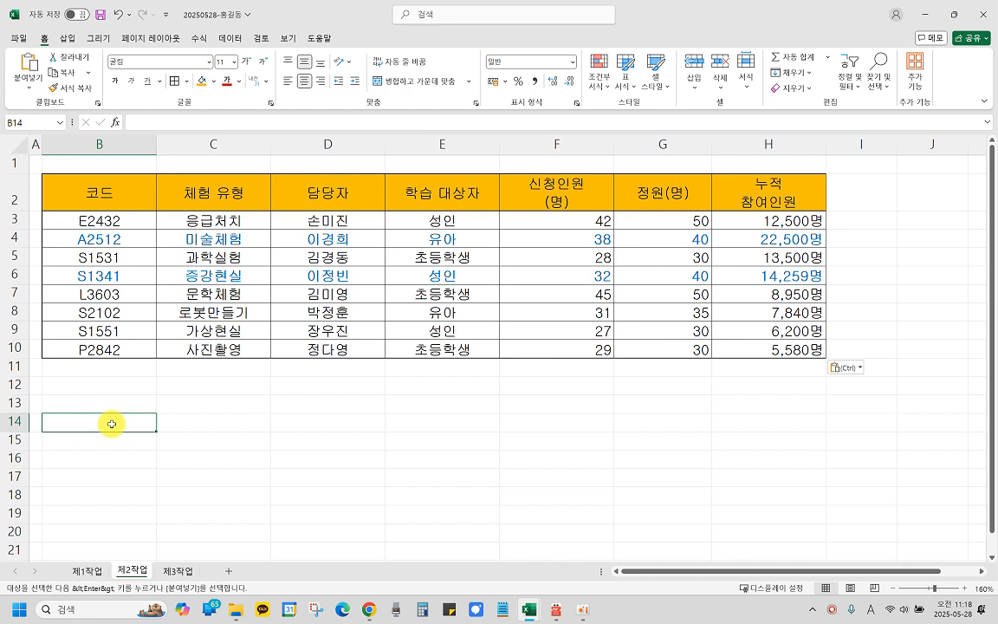
{"action": "left_click", "coordinate": [437, 185]}
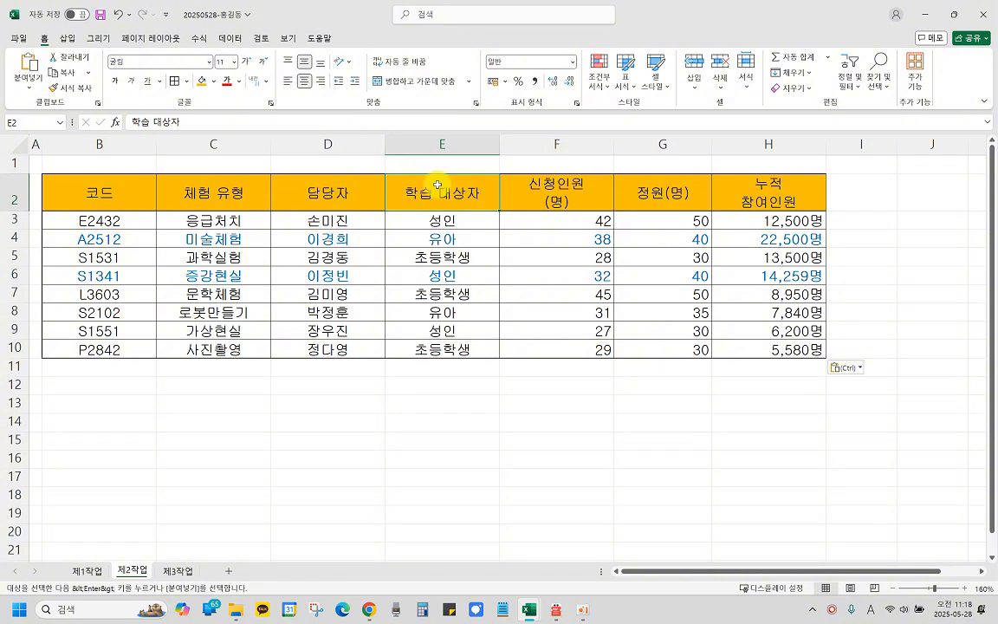
{"action": "left_click", "coordinate": [767, 187], "text": "ctrl"}
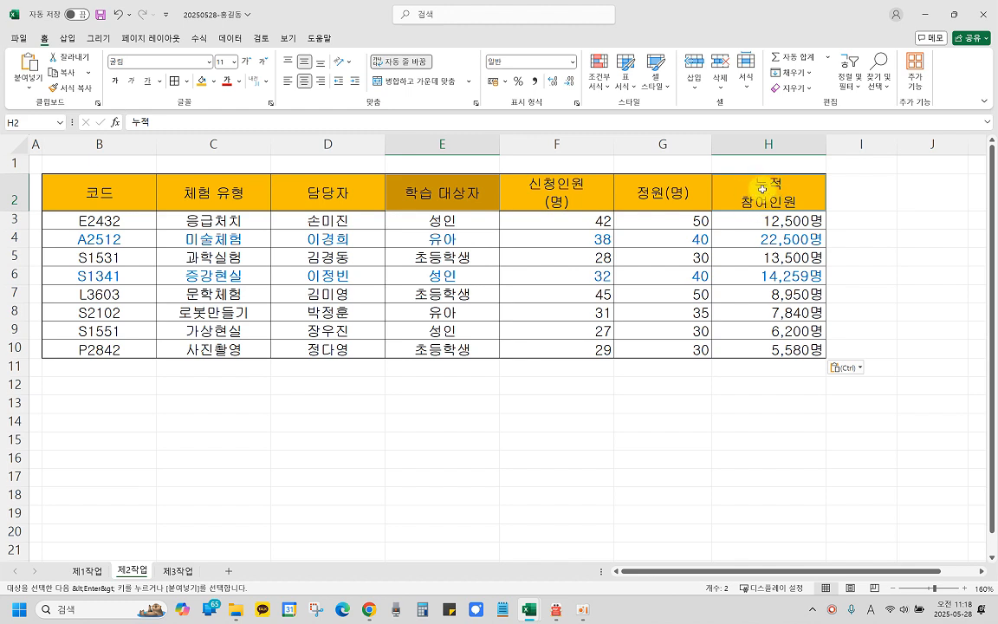
{"action": "key", "text": "ctrl+c"}
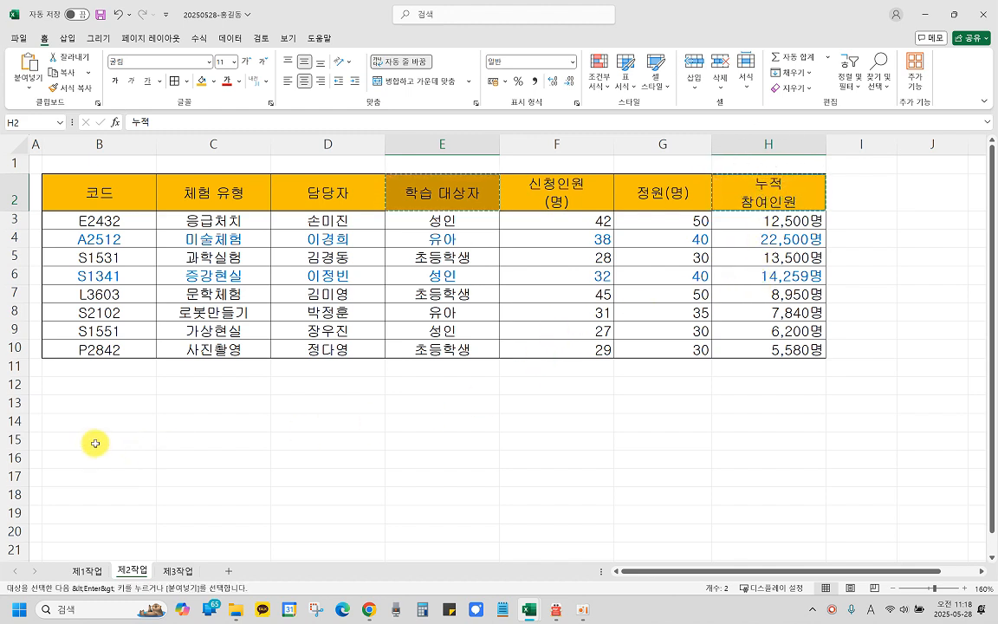
{"action": "left_click", "coordinate": [115, 422]}
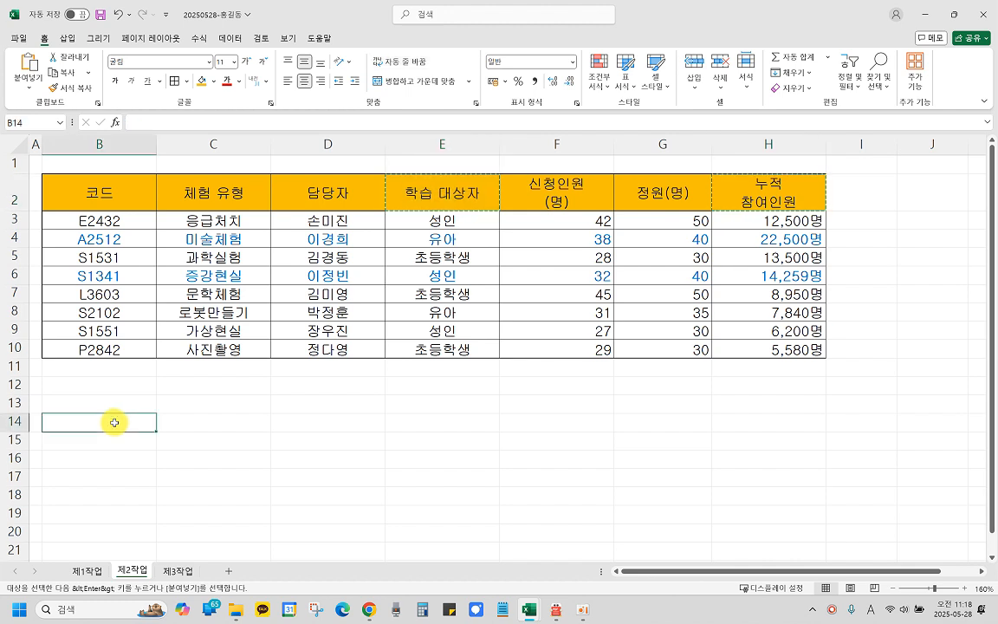
{"action": "key", "text": "ctrl+v"}
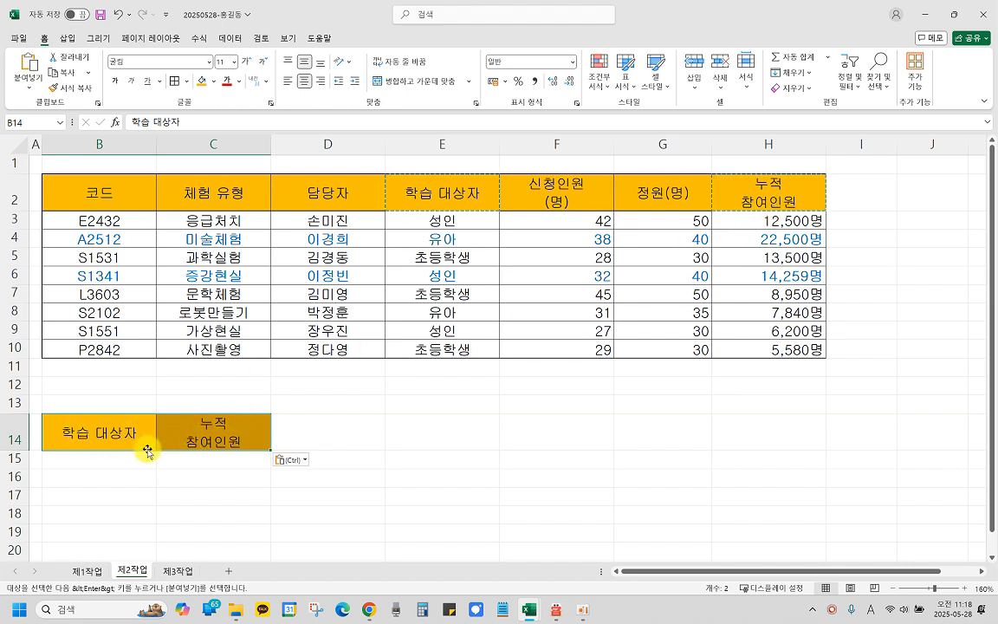
Enter the filter criteria 성인 in B15 and >=20000 in C16 beneath the copied headers.
{"action": "left_click", "coordinate": [112, 465]}
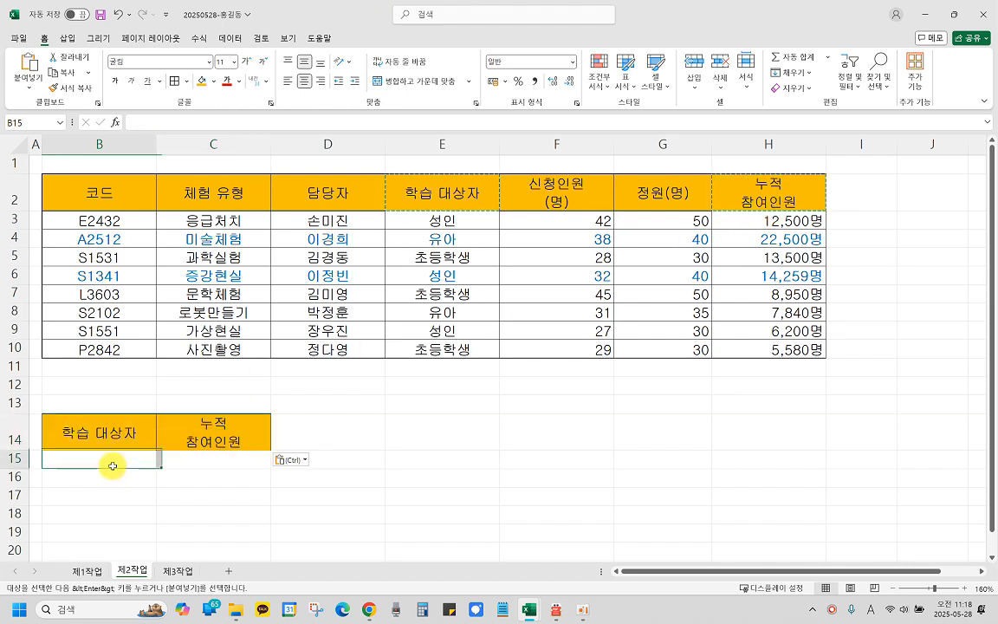
{"action": "type", "text": "tj"}
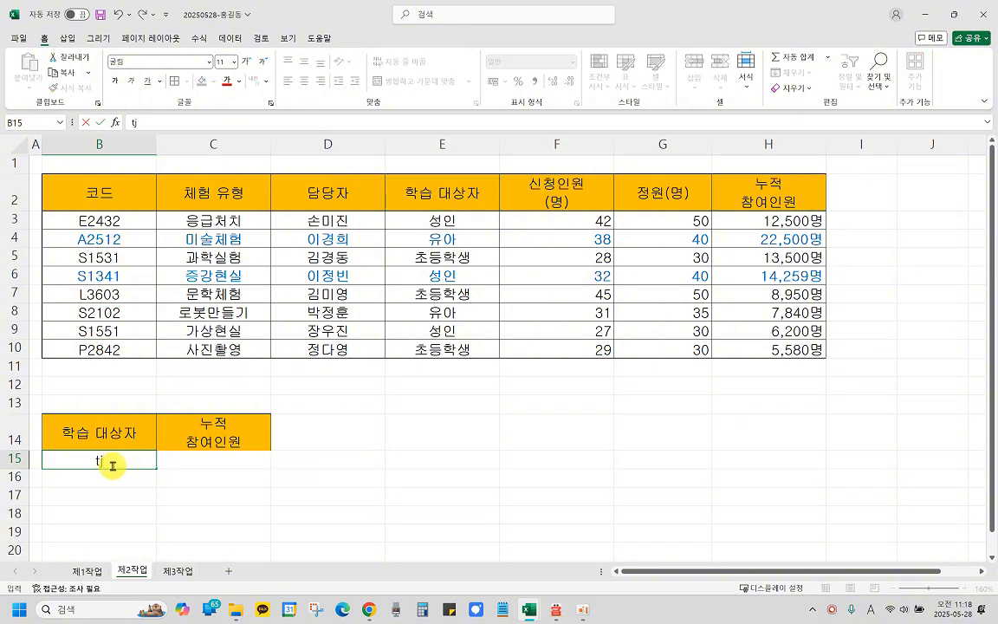
{"action": "key", "text": "Hangul"}
{"action": "type", "text": "성인"}
{"action": "key", "text": "Tab"}
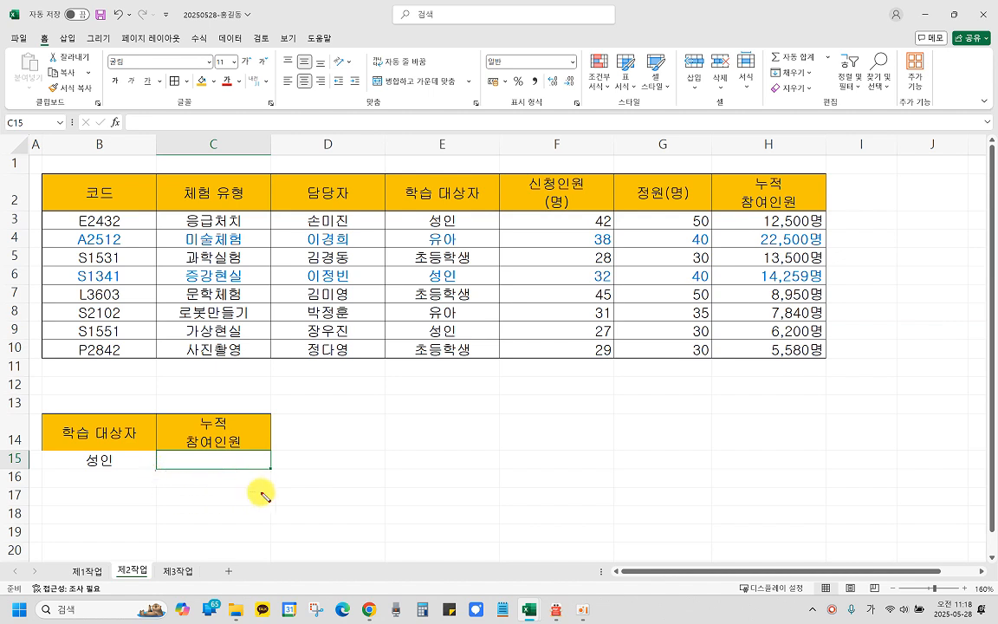
{"action": "left_click", "coordinate": [212, 479]}
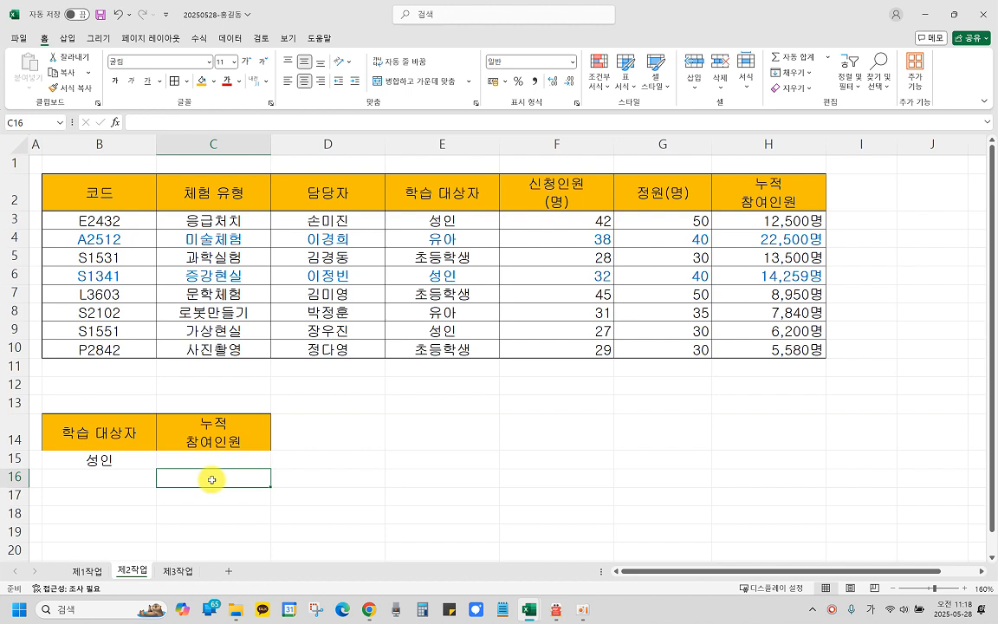
{"action": "type", "text": ">=20000"}
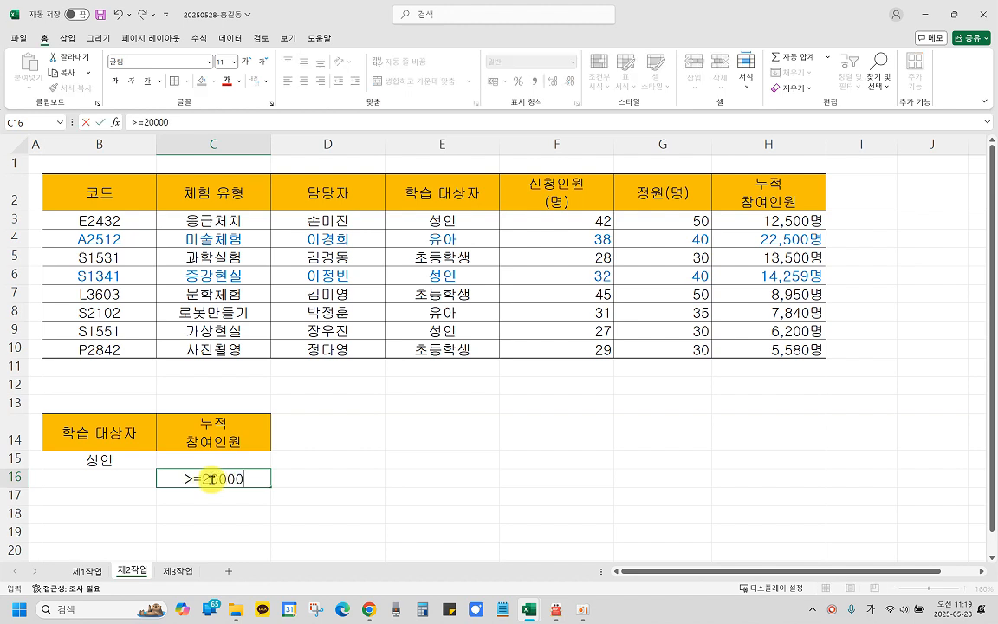
{"action": "left_click", "coordinate": [388, 491]}
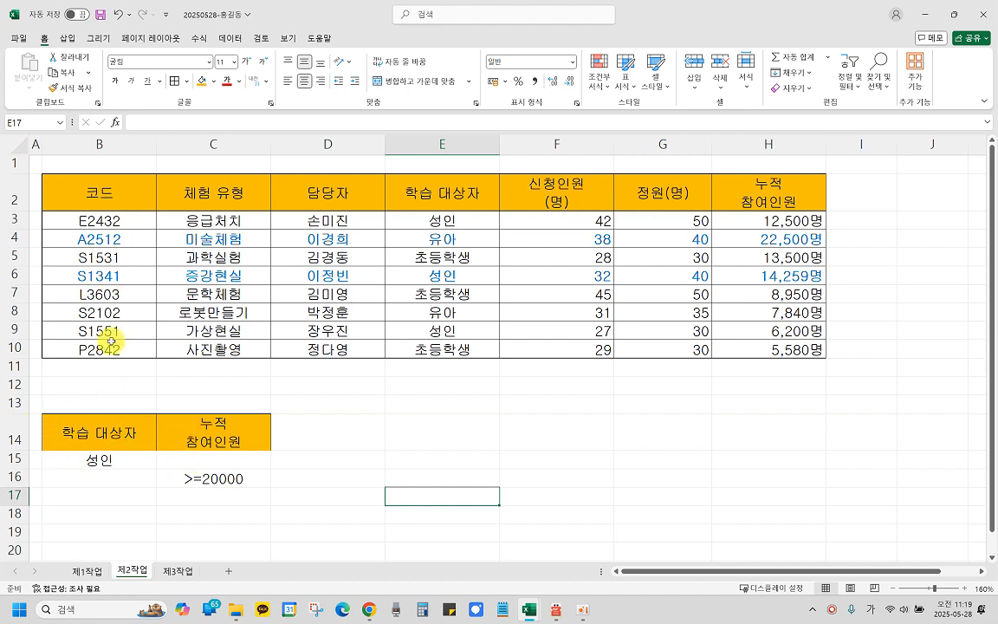
{"action": "left_click", "coordinate": [231, 485]}
{"action": "scroll", "coordinate": [230, 477], "scroll_direction": "down", "scroll_amount": 1}
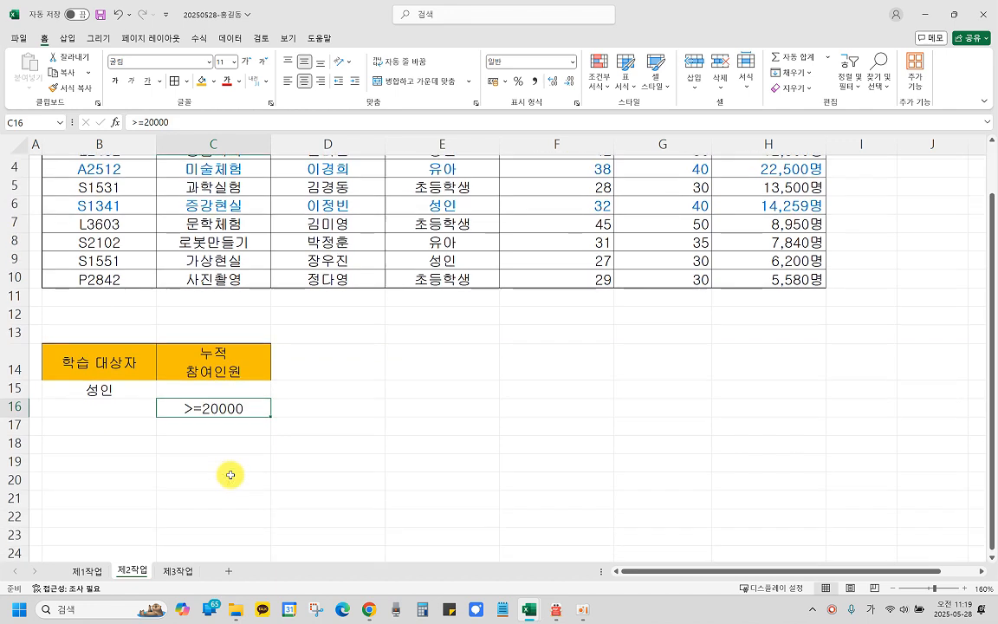
{"action": "left_click", "coordinate": [101, 442]}
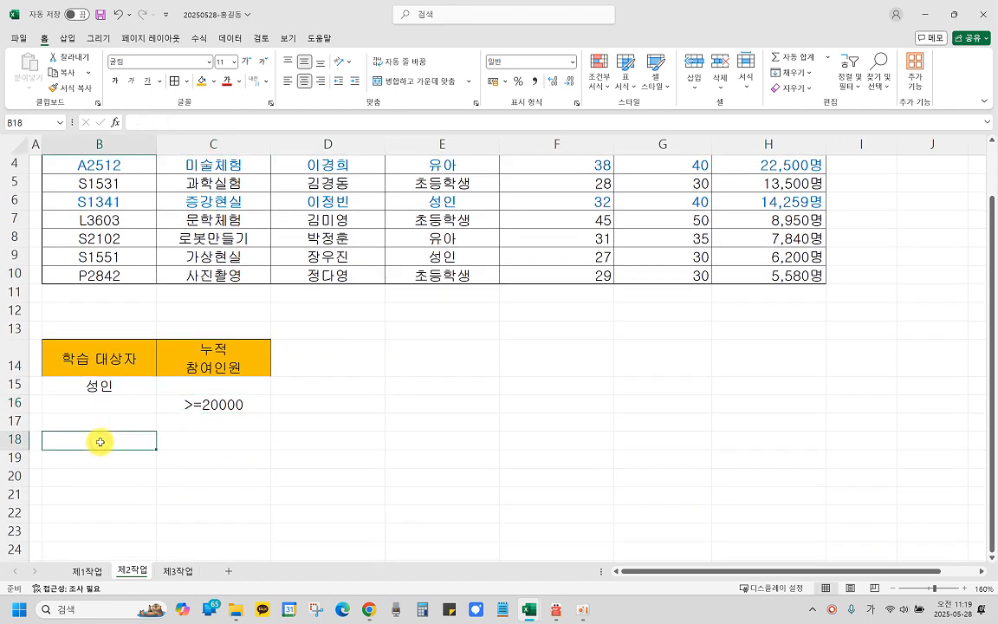
{"action": "scroll", "coordinate": [401, 446], "scroll_direction": "up", "scroll_amount": 1}
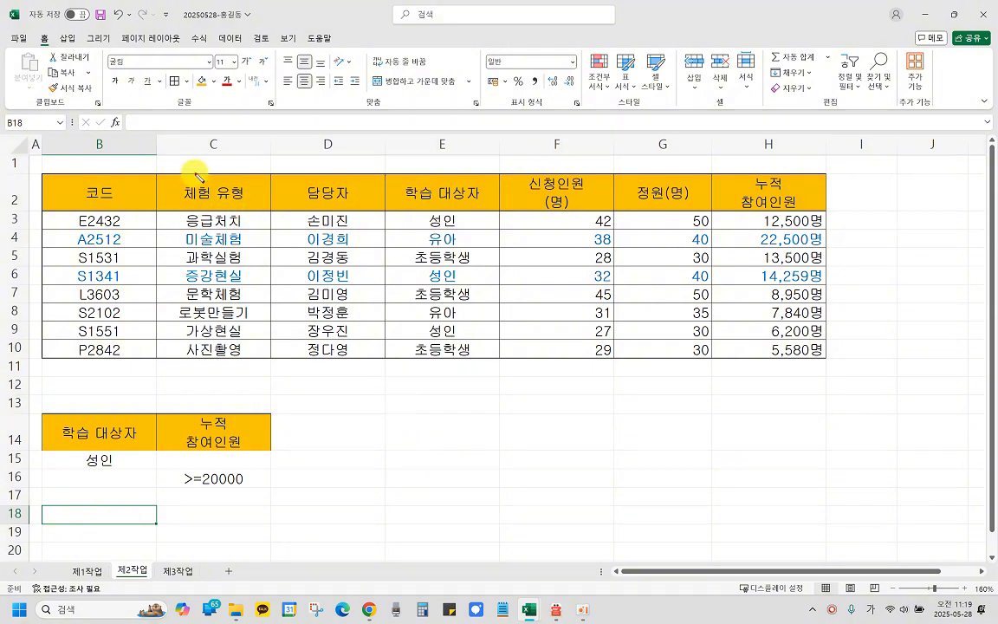
{"action": "mouse_move", "coordinate": [161, 172]}
{"action": "left_mouse_down"}
{"action": "mouse_move", "coordinate": [246, 198]}
{"action": "mouse_move", "coordinate": [253, 211]}
{"action": "left_mouse_up"}
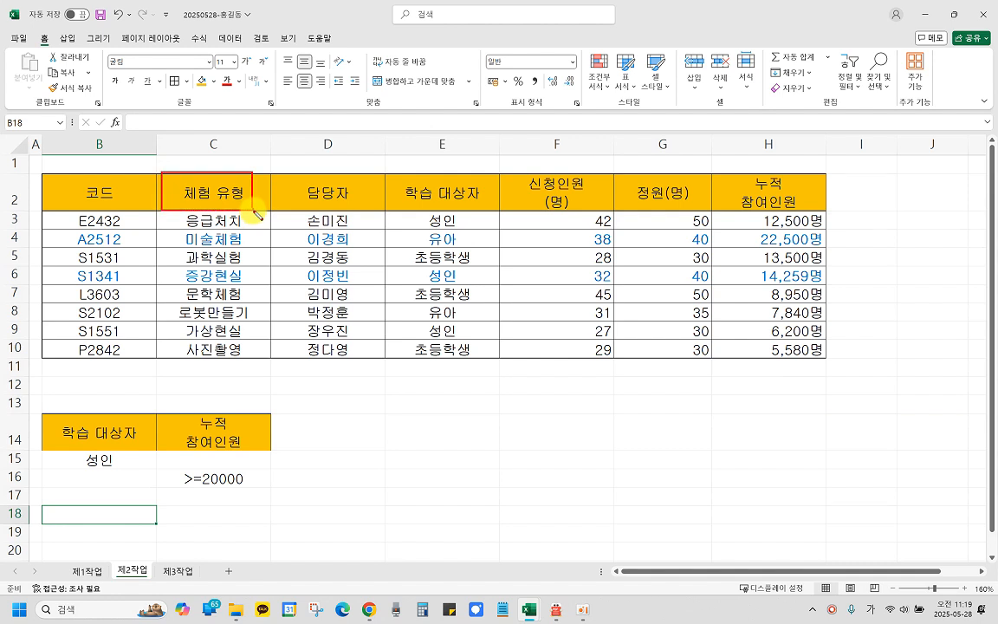
{"action": "left_click_drag", "start_coordinate": [294, 176], "coordinate": [364, 211]}
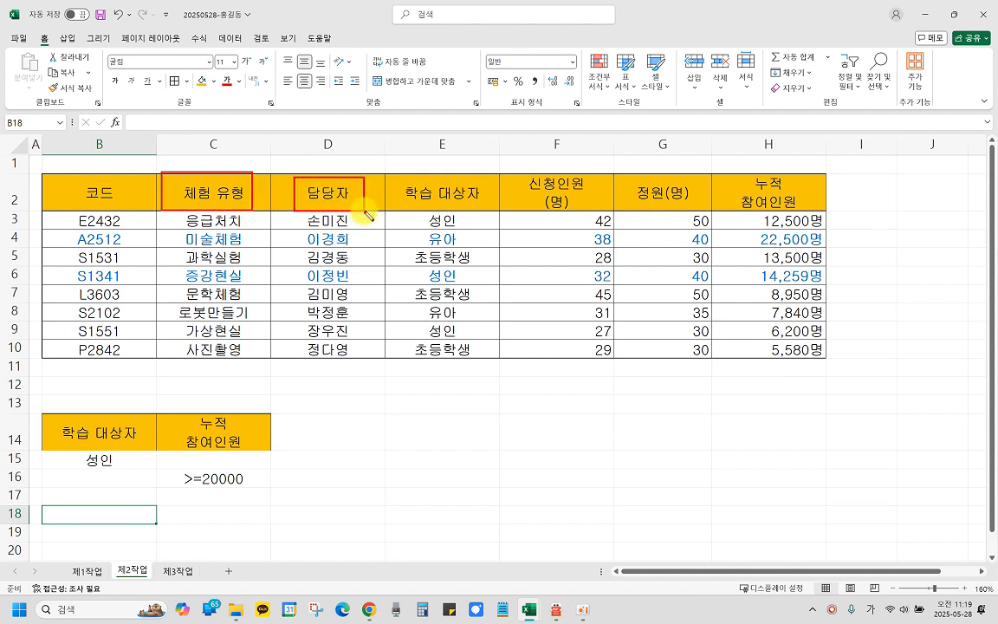
{"action": "left_click_drag", "start_coordinate": [507, 172], "coordinate": [599, 214]}
{"action": "left_click_drag", "start_coordinate": [720, 172], "coordinate": [819, 217]}
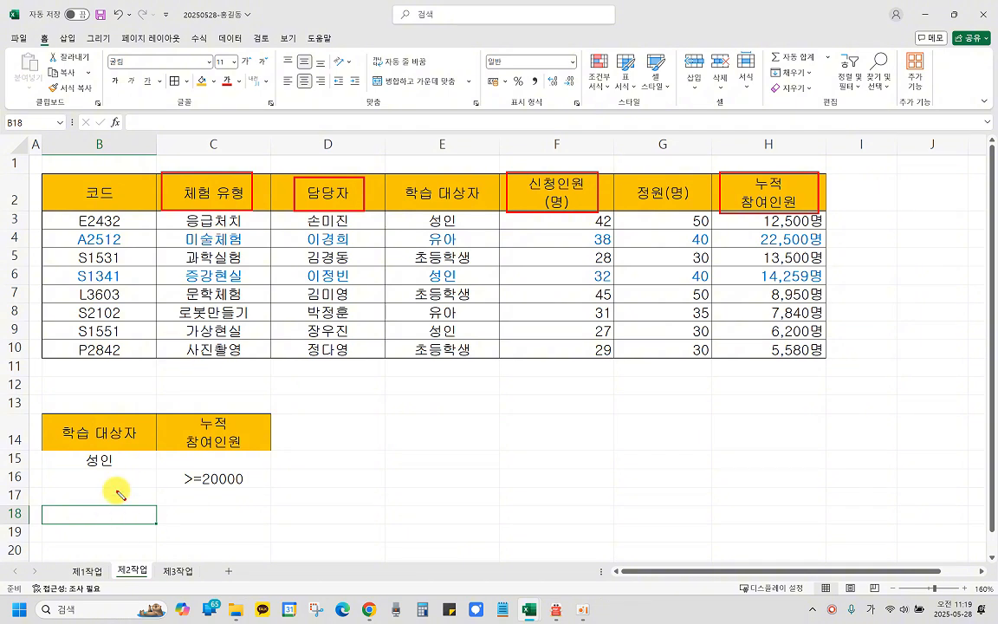
{"action": "key", "text": "Escape"}
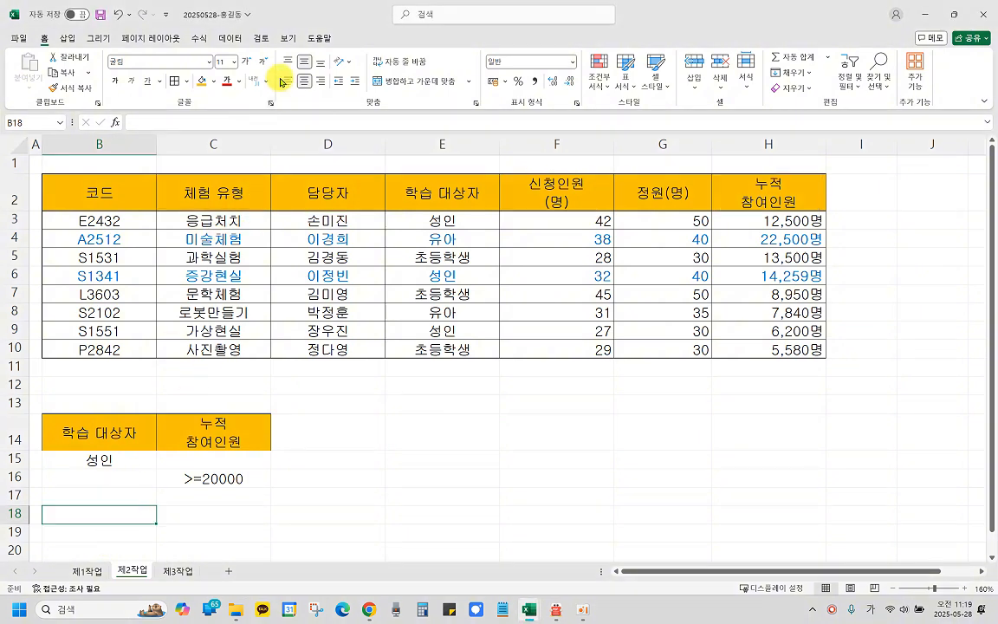
Copy the 체험 유형, 담당자, 신청인원(명) and 누적 참여인원 headers from C2, D2, F2 and H2 to cell B18.
{"action": "mouse_move", "coordinate": [213, 182]}
{"action": "left_mouse_down"}
{"action": "mouse_move", "coordinate": [252, 191]}
{"action": "mouse_move", "coordinate": [312, 185]}
{"action": "left_mouse_up"}
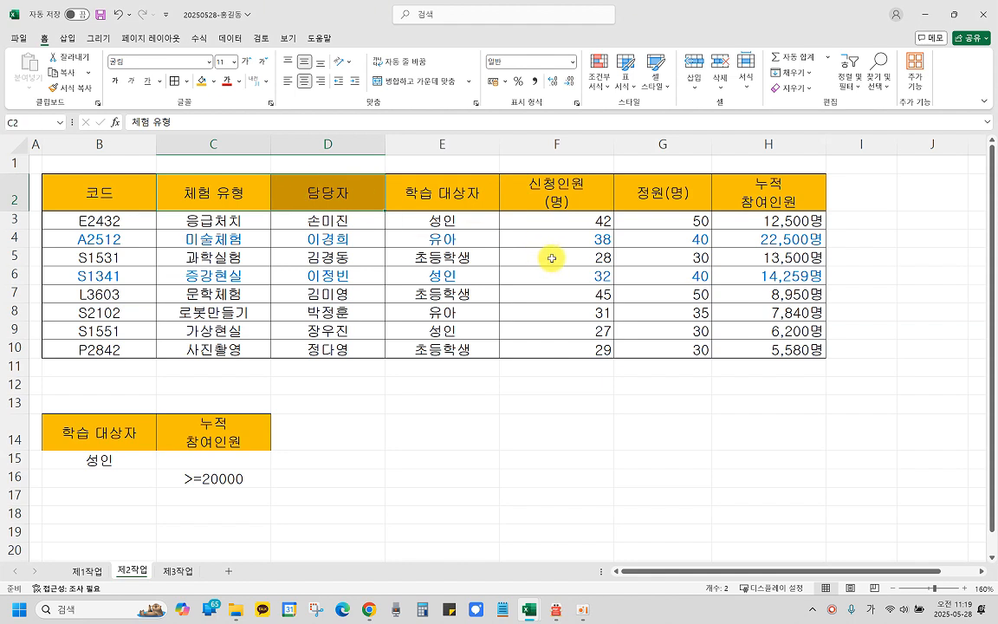
{"action": "left_click", "coordinate": [566, 191], "text": "ctrl"}
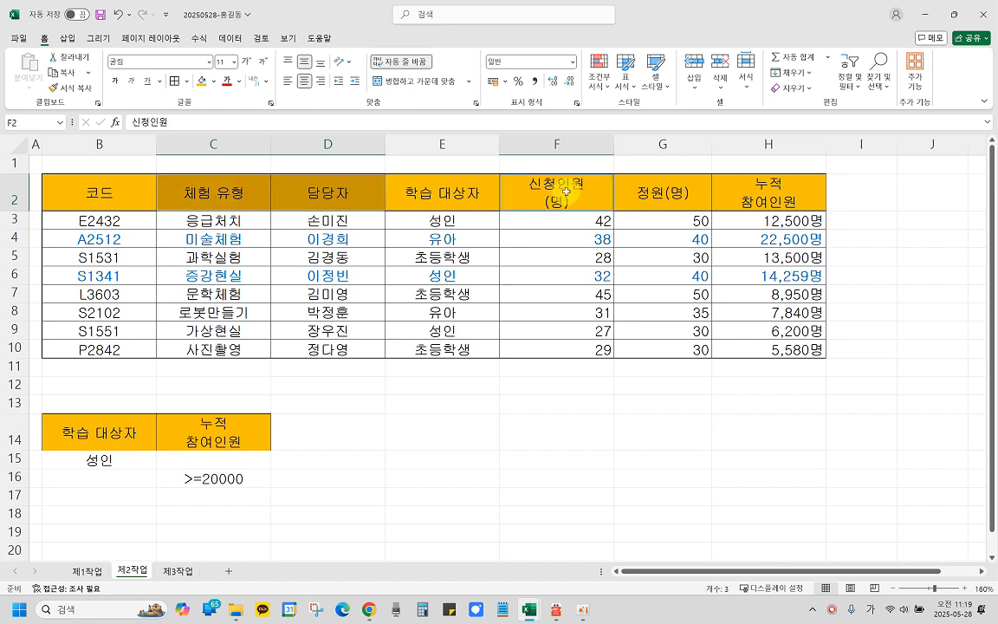
{"action": "left_click", "coordinate": [795, 194], "text": "ctrl"}
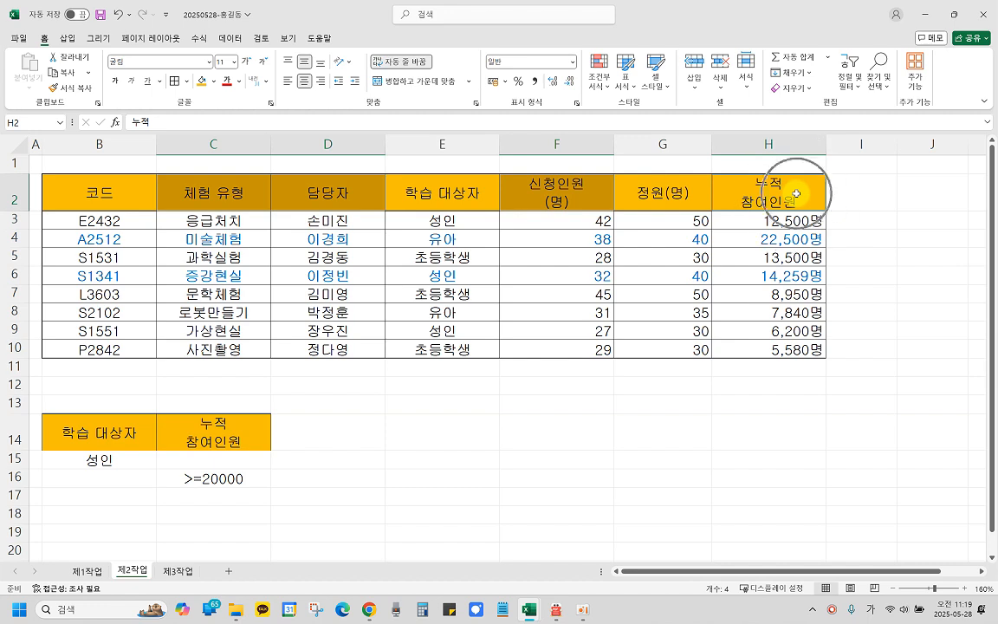
{"action": "key", "text": "ctrl+c"}
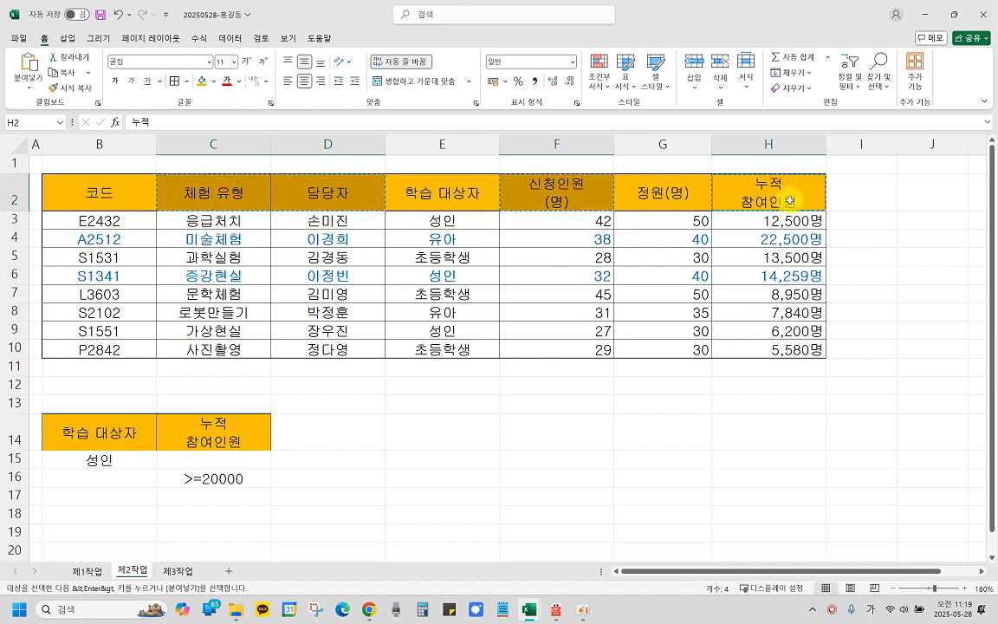
{"action": "scroll", "coordinate": [443, 320], "scroll_direction": "down", "scroll_amount": 1}
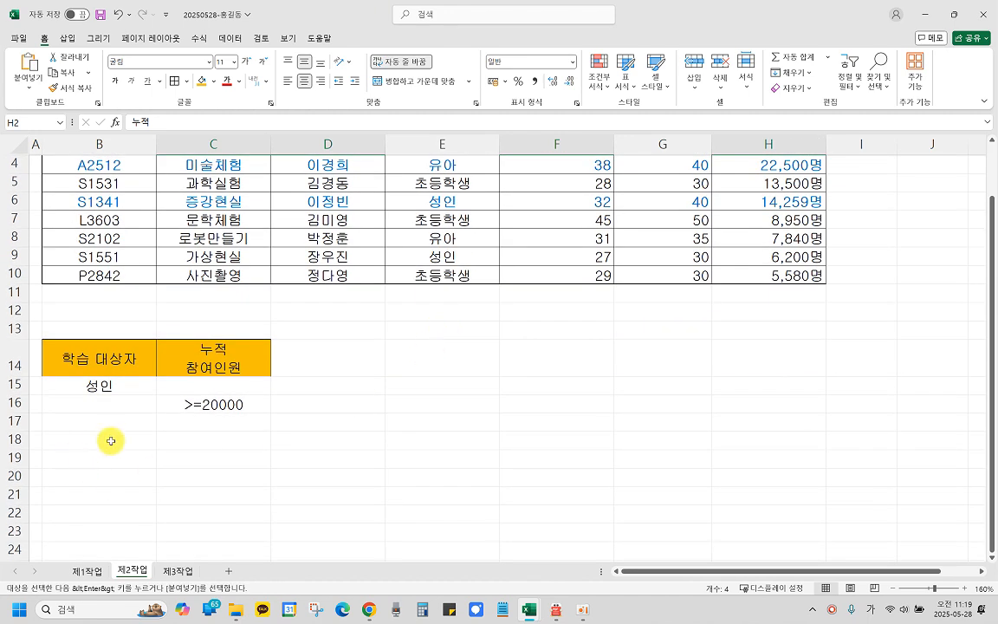
{"action": "left_click", "coordinate": [111, 441]}
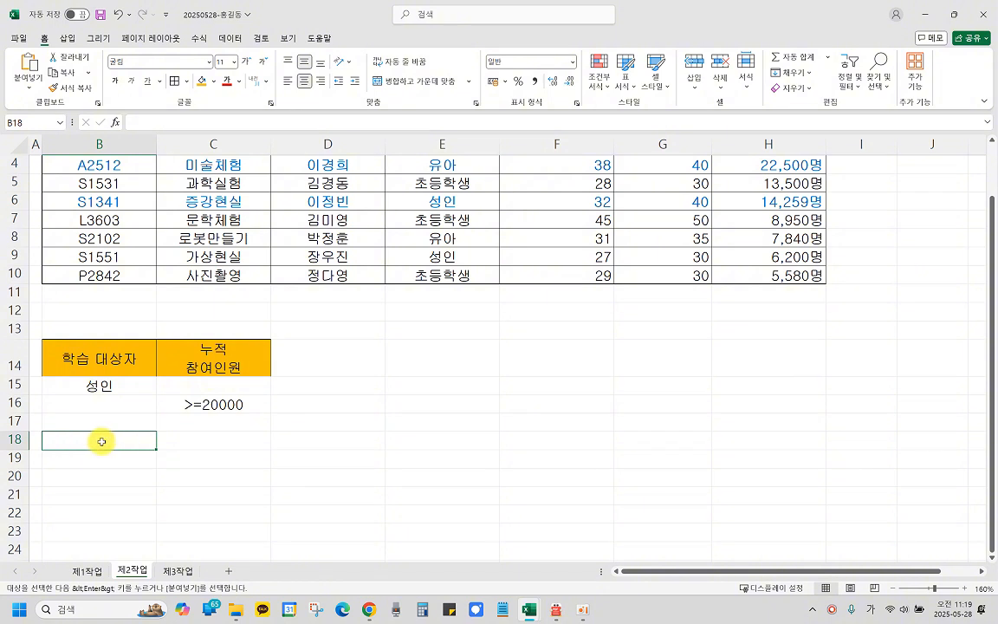
{"action": "key", "text": "ctrl+v"}
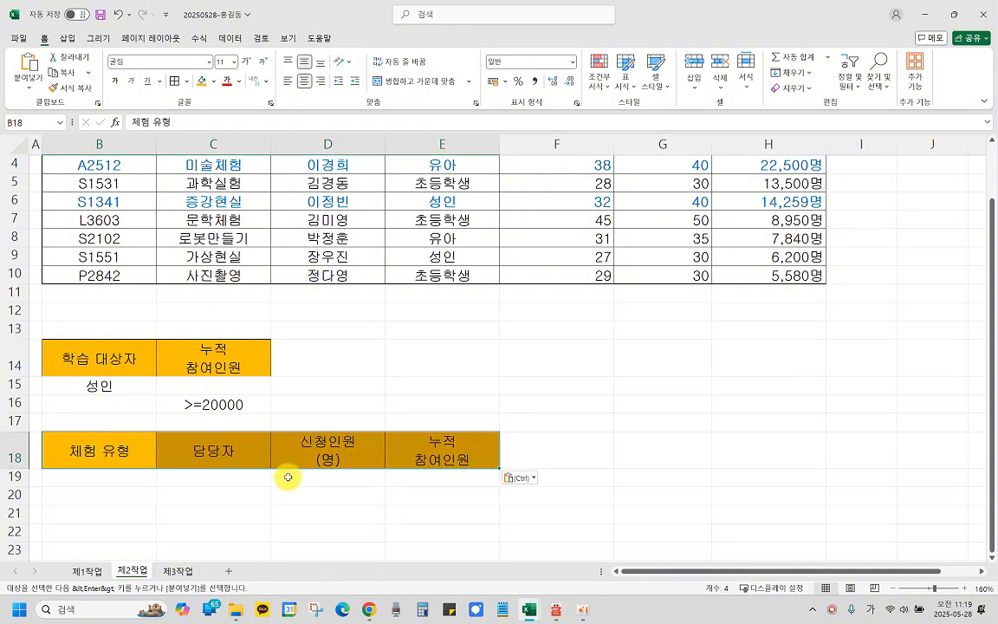
Review the pasted output headers in B18:E18 one by one.
{"action": "left_click", "coordinate": [423, 461]}
{"action": "left_click", "coordinate": [324, 454]}
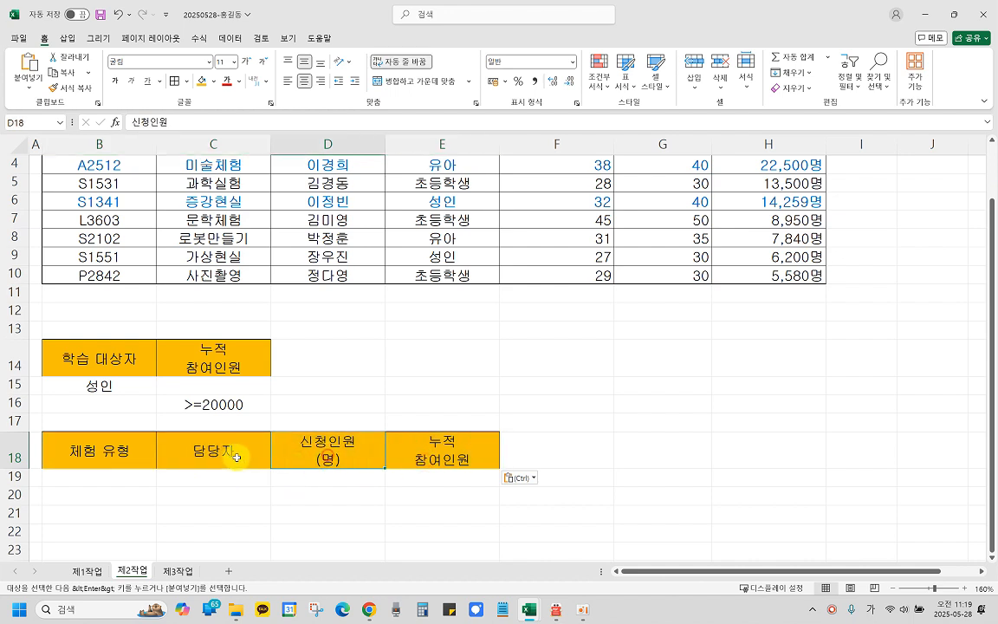
{"action": "left_click", "coordinate": [223, 454]}
{"action": "left_click", "coordinate": [91, 454]}
{"action": "left_click", "coordinate": [216, 452]}
{"action": "left_click", "coordinate": [330, 448]}
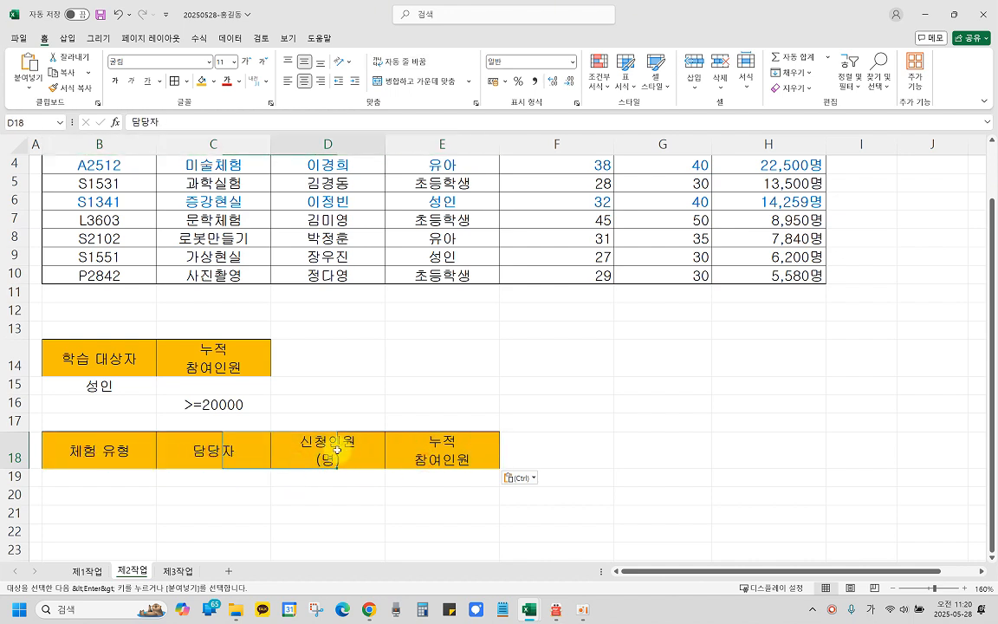
{"action": "left_click", "coordinate": [438, 458]}
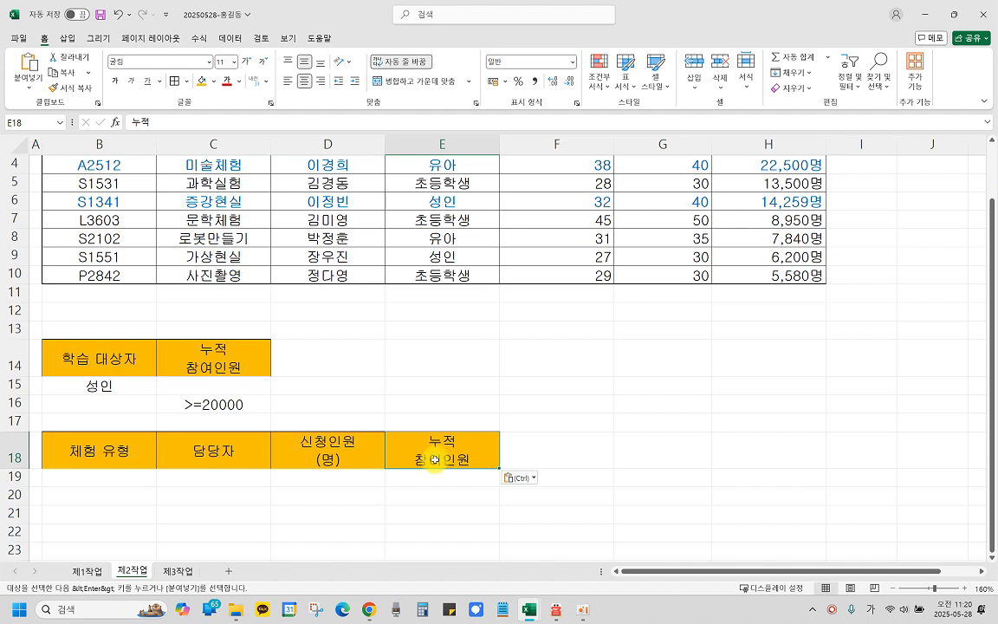
{"action": "scroll", "coordinate": [434, 460], "scroll_direction": "up", "scroll_amount": 1}
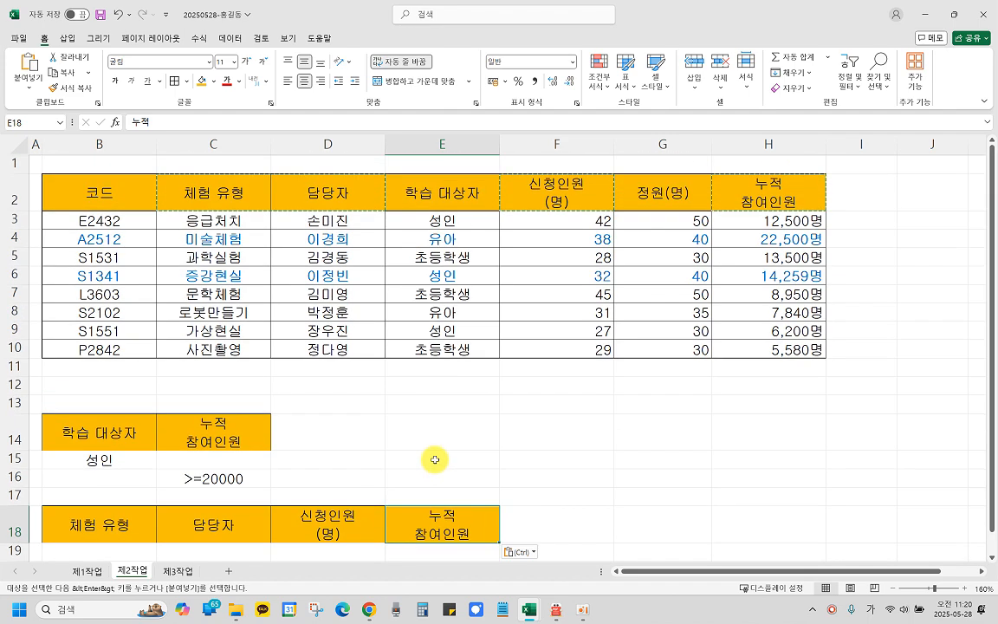
Open the Advanced Filter for the B2:H10 table with a cell inside it selected, keeping the dialog clear of the headers.
{"action": "left_click", "coordinate": [433, 271]}
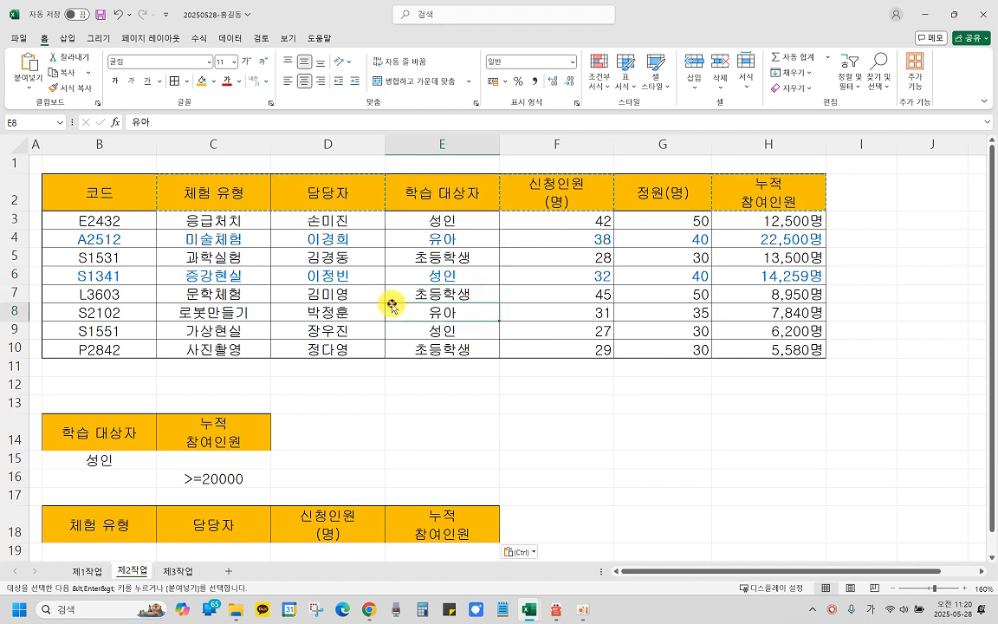
{"action": "left_click", "coordinate": [461, 245]}
{"action": "left_click", "coordinate": [349, 244]}
{"action": "left_click", "coordinate": [465, 243]}
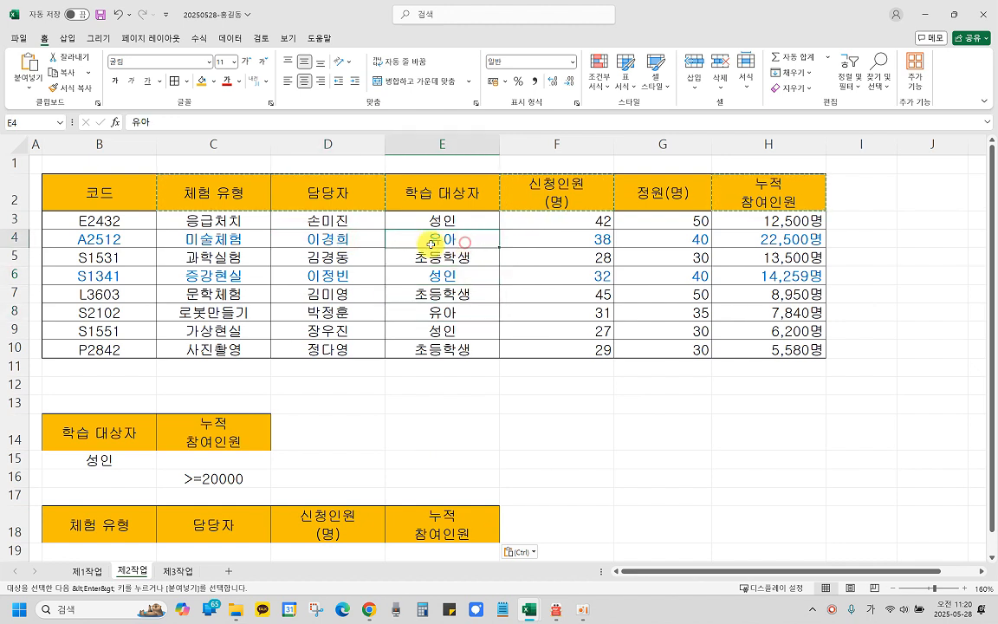
{"action": "left_click", "coordinate": [310, 245]}
{"action": "left_click", "coordinate": [427, 279]}
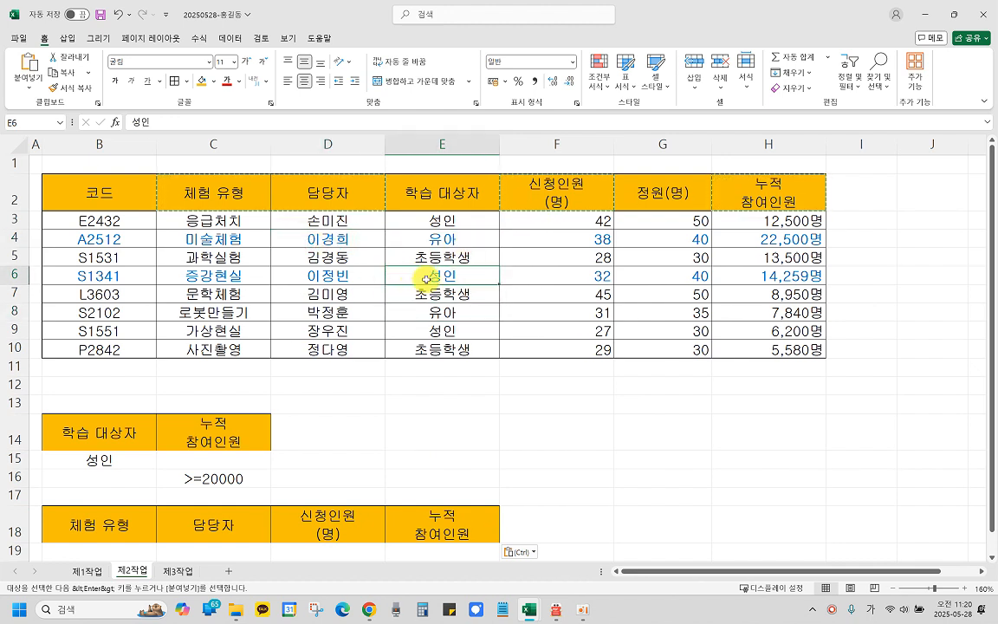
{"action": "left_click", "coordinate": [230, 39]}
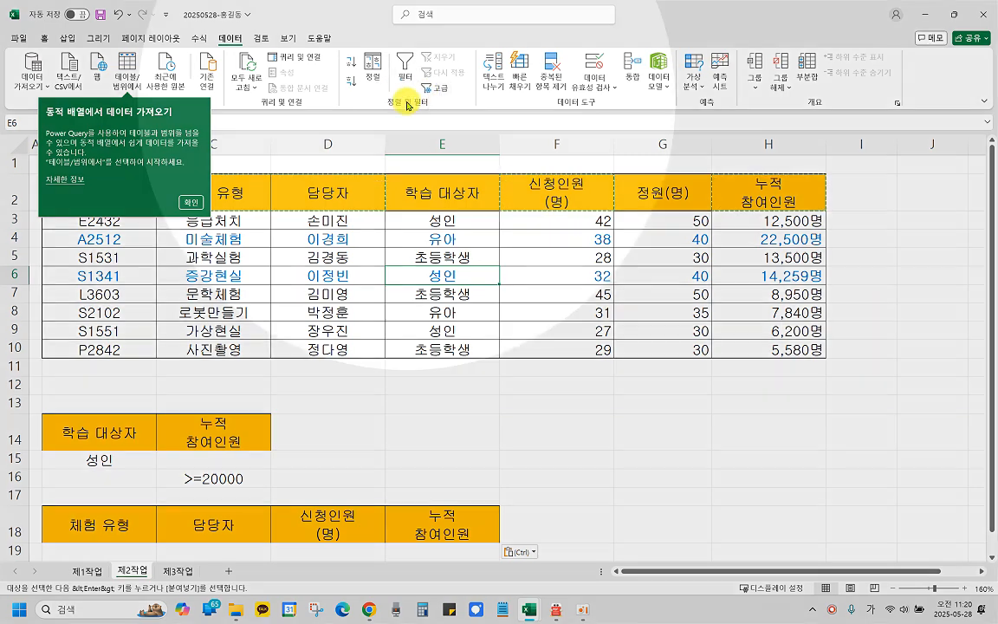
{"action": "left_click", "coordinate": [439, 87]}
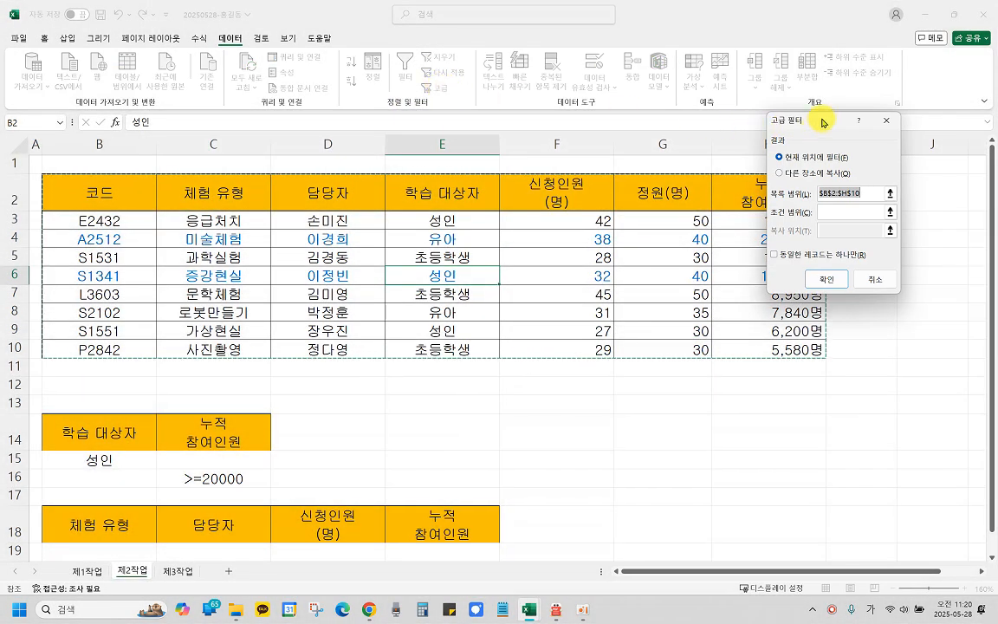
{"action": "left_click_drag", "start_coordinate": [821, 121], "coordinate": [808, 277]}
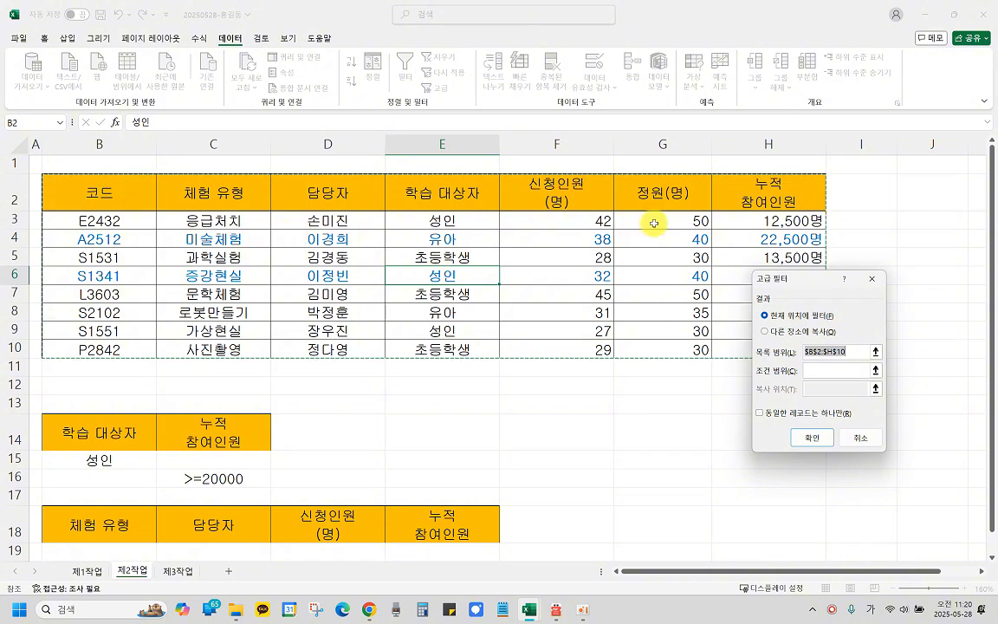
{"action": "left_click", "coordinate": [852, 351]}
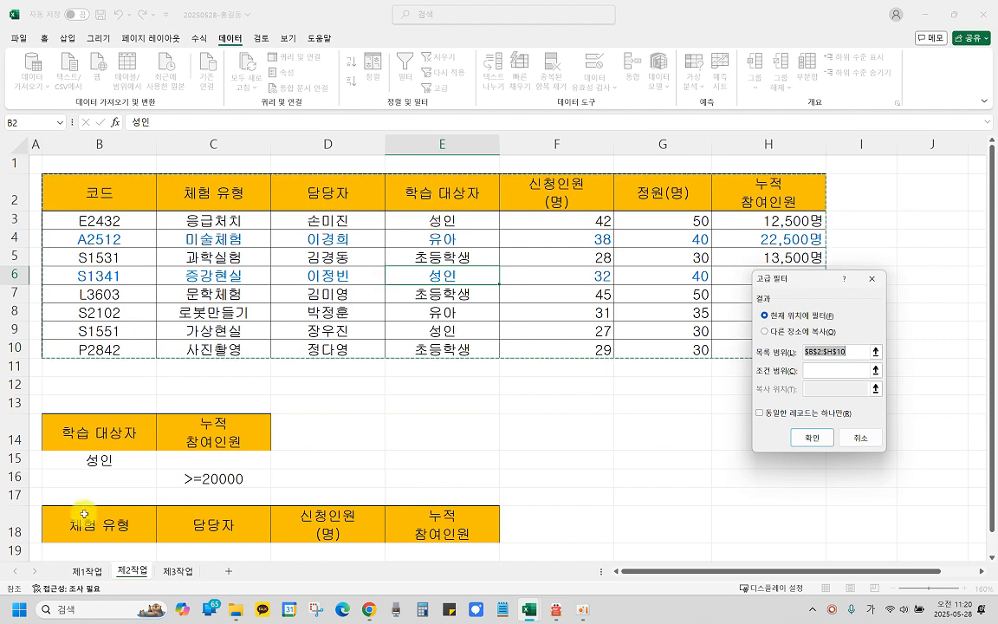
Run the advanced filter with output to another location, using criteria range B14:C16 and copy-to range B18:E18.
{"action": "left_click", "coordinate": [764, 332]}
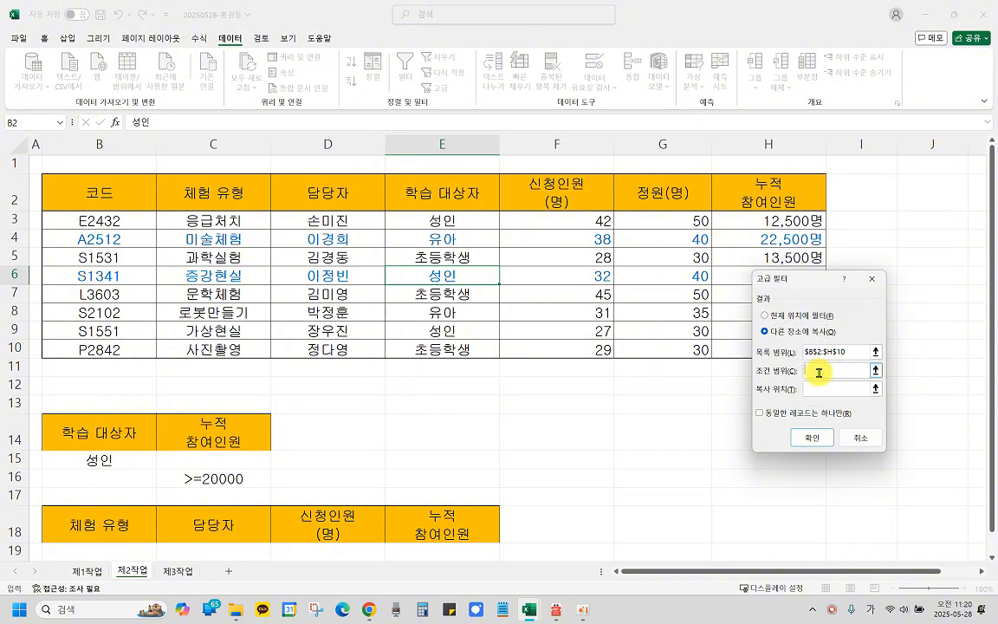
{"action": "left_click_drag", "start_coordinate": [69, 430], "coordinate": [209, 476]}
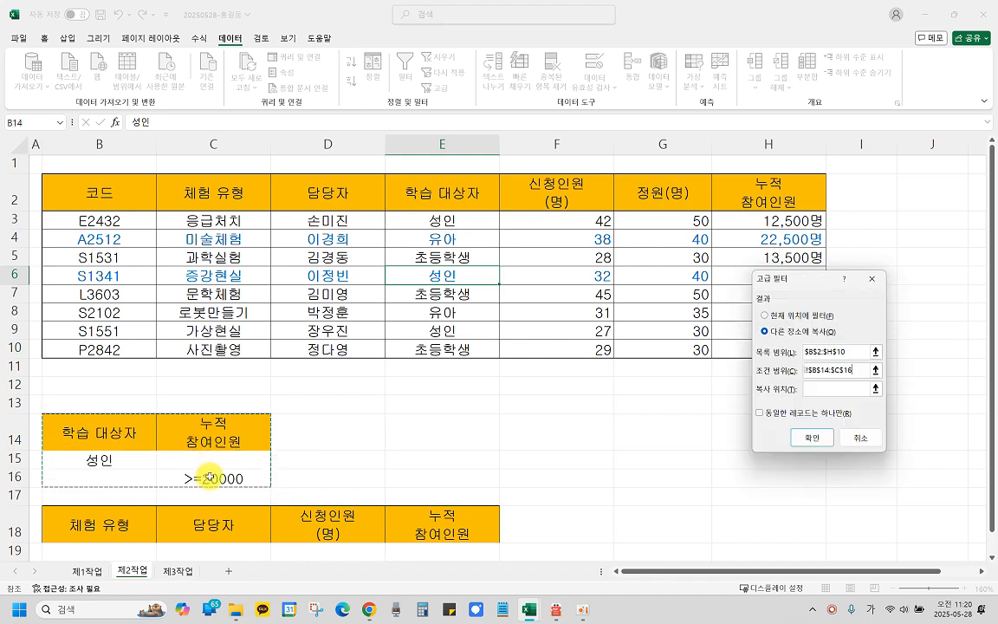
{"action": "scroll", "coordinate": [325, 407], "scroll_direction": "down", "scroll_amount": 3}
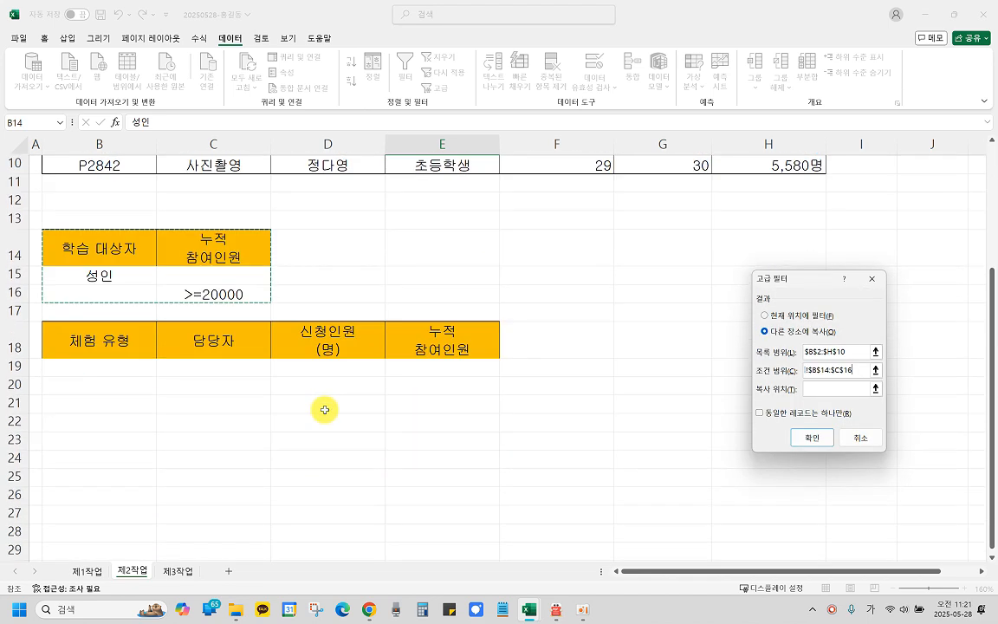
{"action": "left_click", "coordinate": [814, 388]}
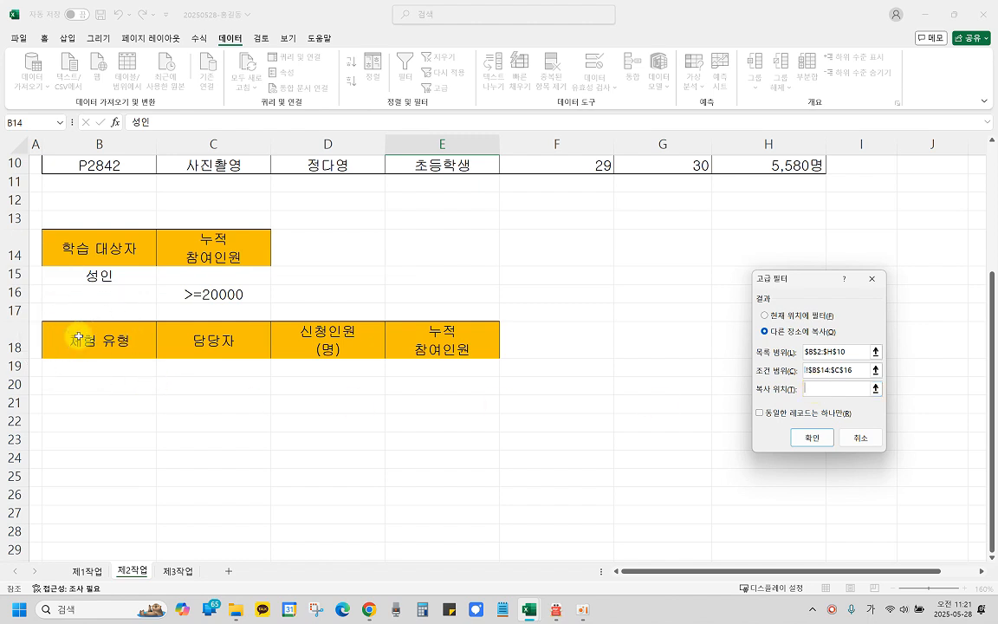
{"action": "left_click_drag", "start_coordinate": [78, 337], "coordinate": [414, 340]}
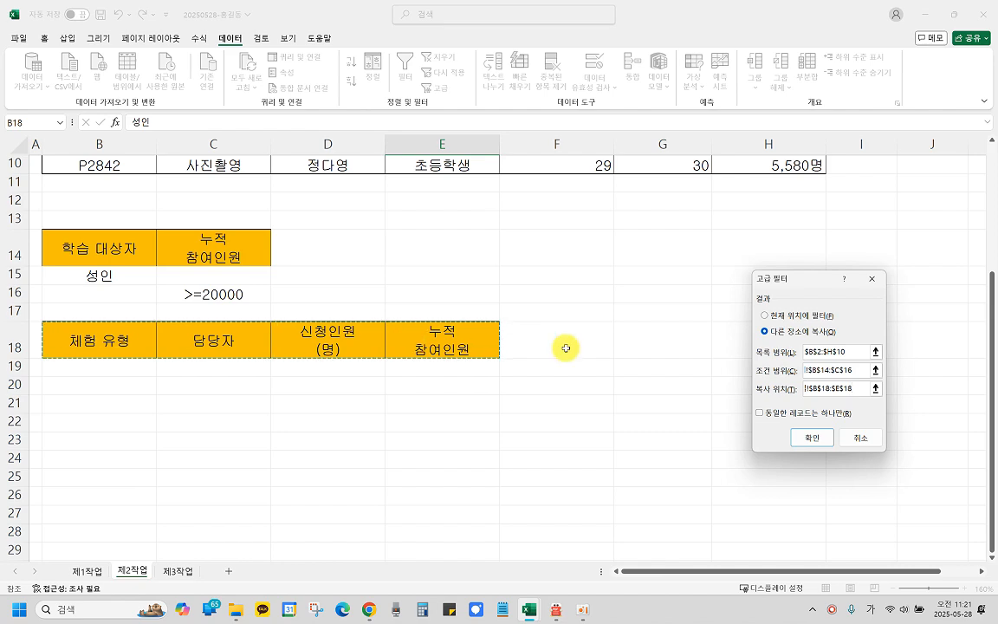
{"action": "left_click", "coordinate": [810, 436]}
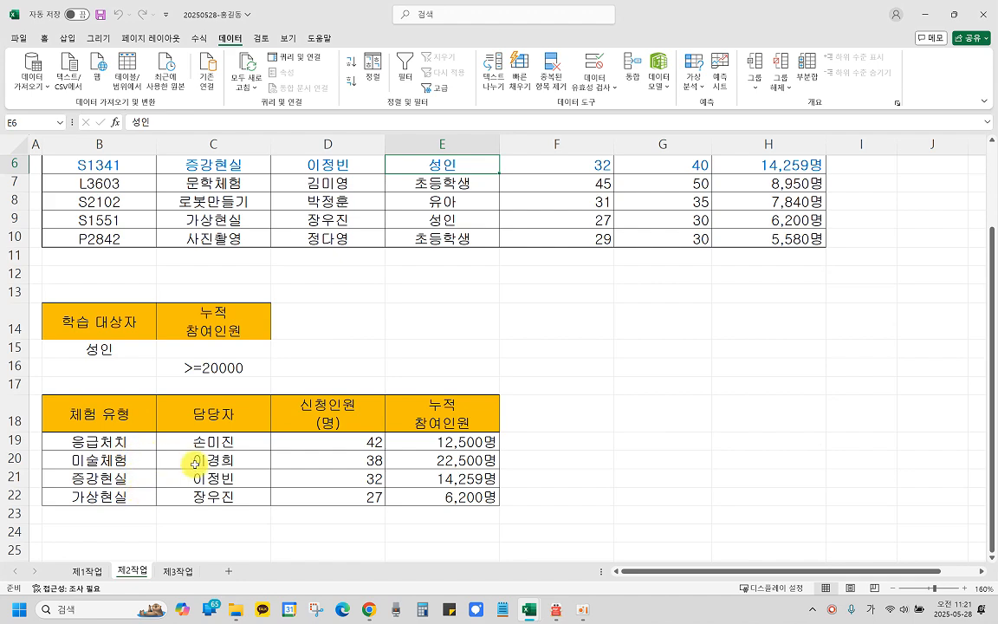
Compare the filter output with the source table, and read the 표 서식 condition in the exam PDF.
{"action": "scroll", "coordinate": [413, 487], "scroll_direction": "up", "scroll_amount": 2}
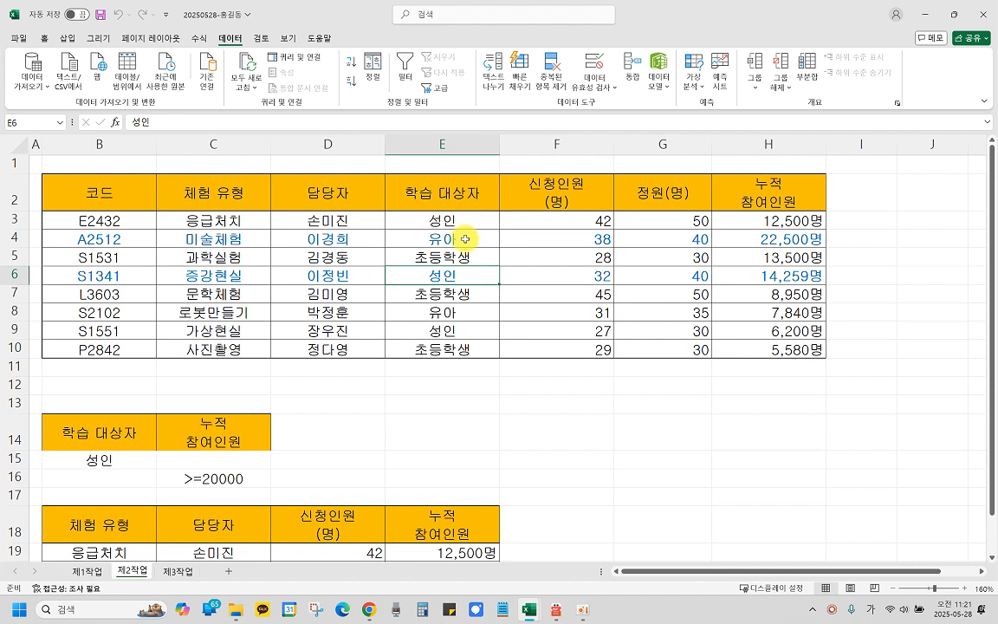
{"action": "left_click", "coordinate": [465, 239]}
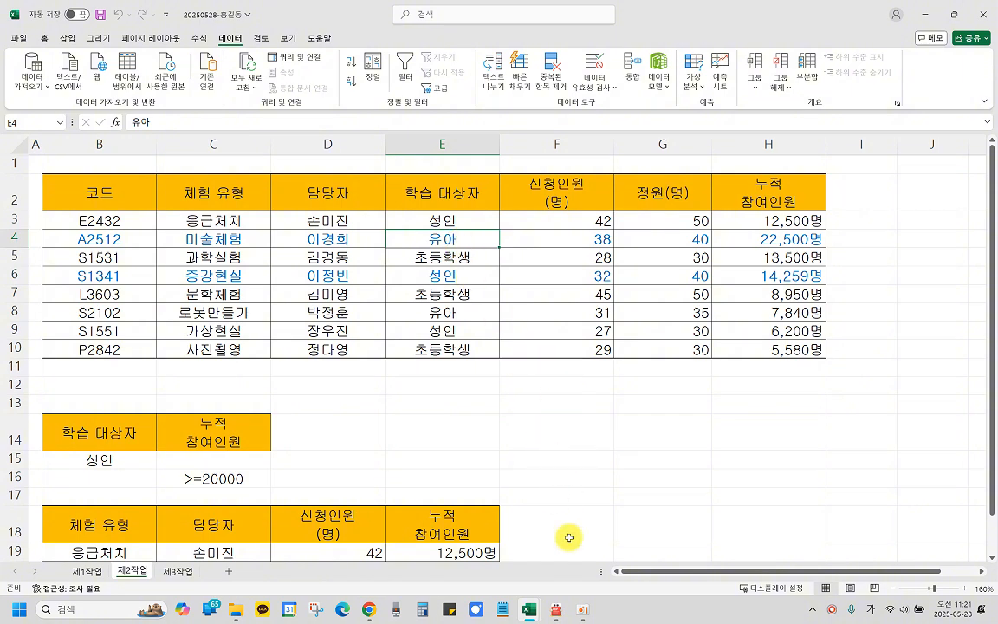
{"action": "left_click", "coordinate": [557, 610]}
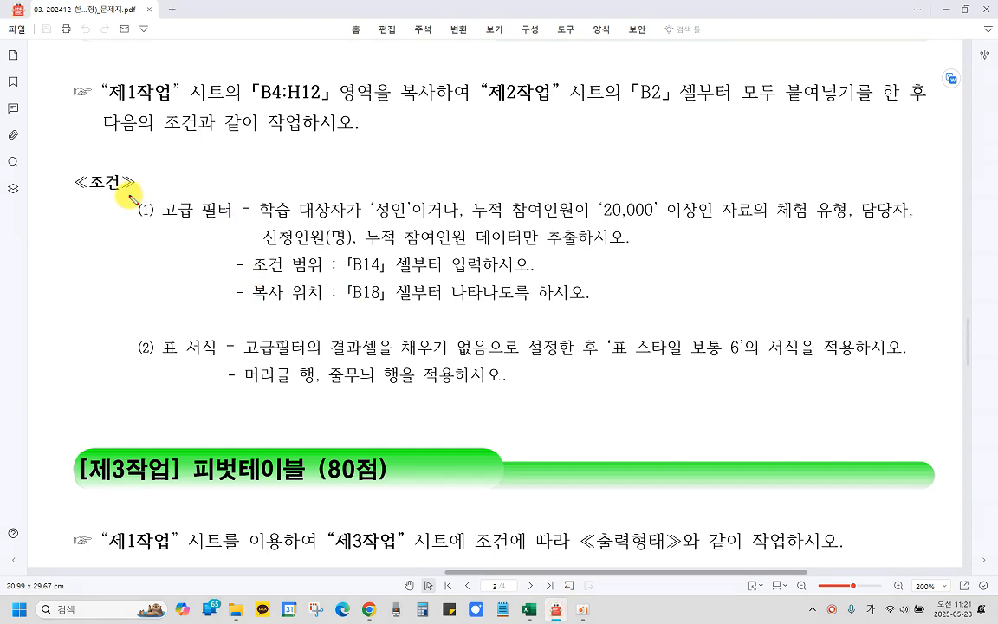
{"action": "left_click_drag", "start_coordinate": [127, 196], "coordinate": [910, 301]}
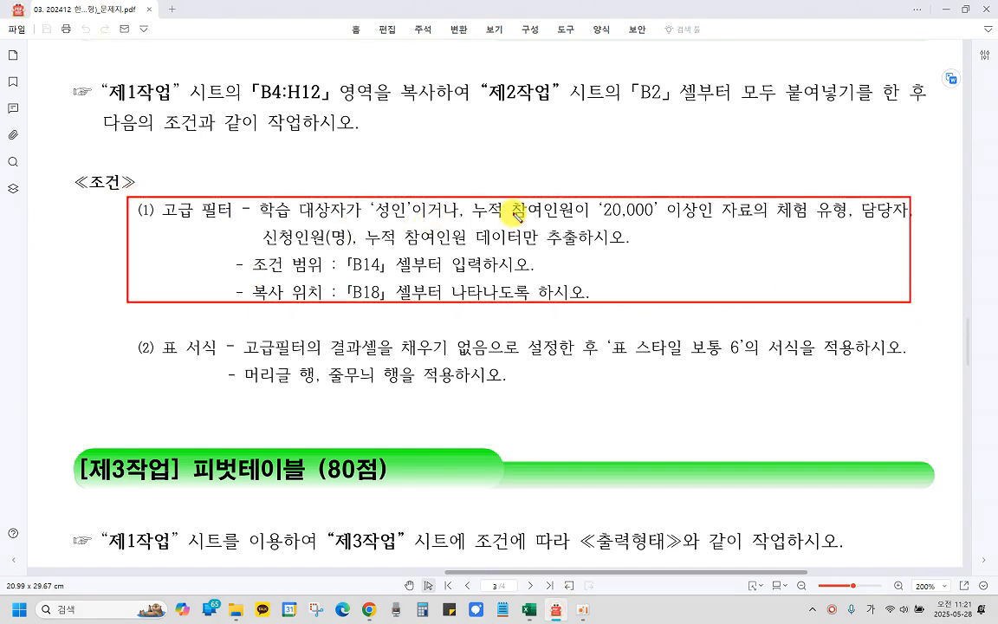
{"action": "left_click_drag", "start_coordinate": [511, 205], "coordinate": [368, 276]}
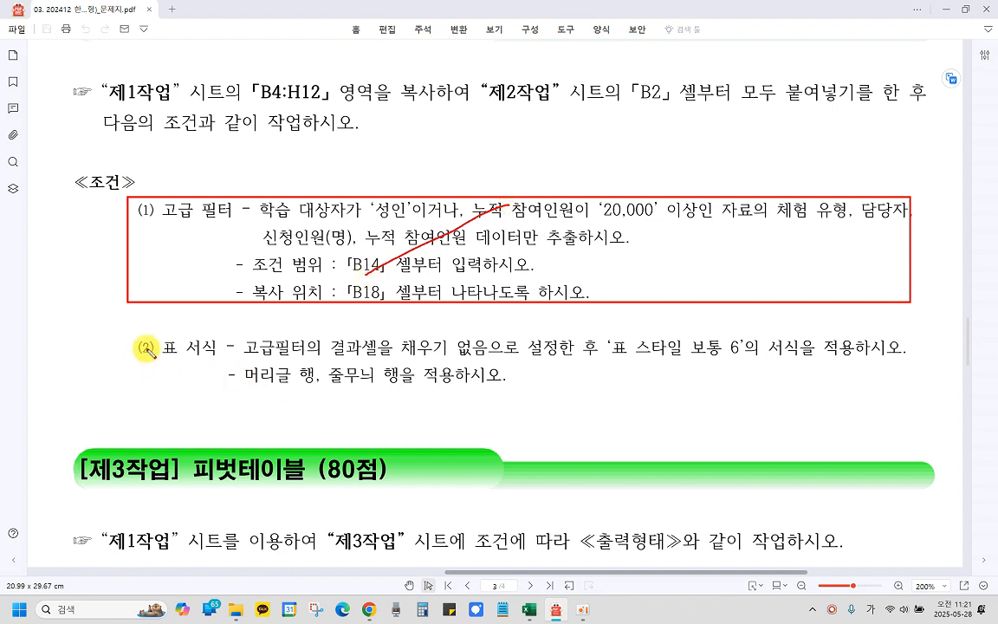
{"action": "left_click_drag", "start_coordinate": [148, 335], "coordinate": [212, 363]}
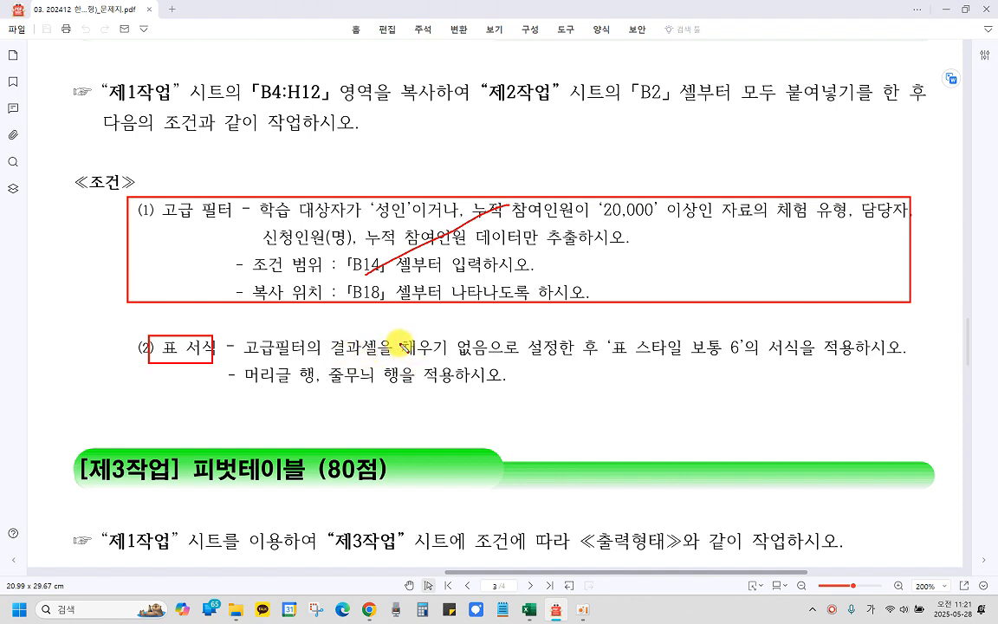
{"action": "left_click_drag", "start_coordinate": [398, 333], "coordinate": [579, 359]}
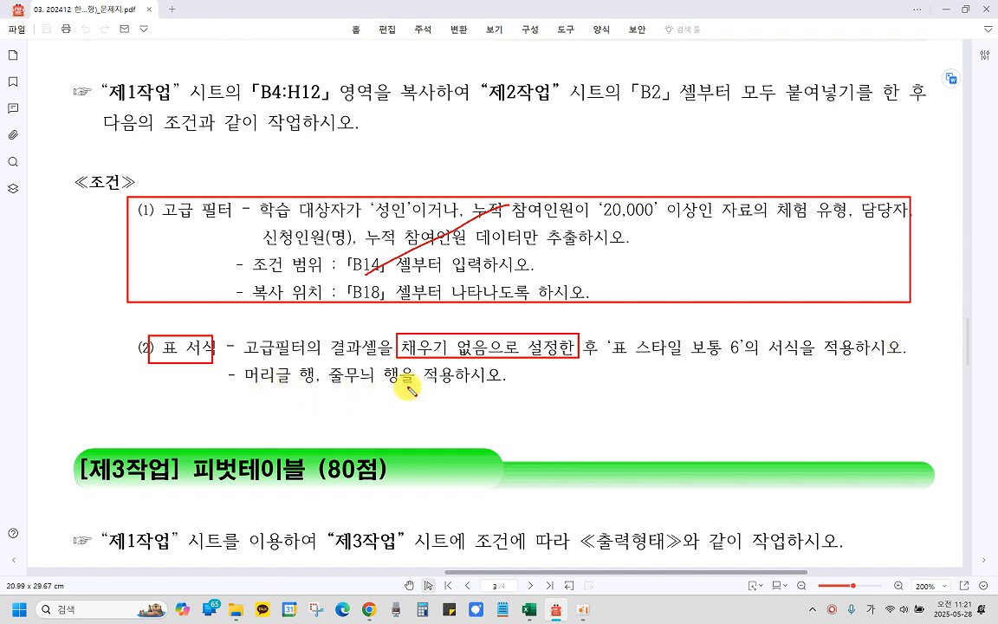
{"action": "key", "text": "Escape"}
Return to Excel and set the advanced filter result cells B18:E22 to no fill.
{"action": "left_click", "coordinate": [526, 613]}
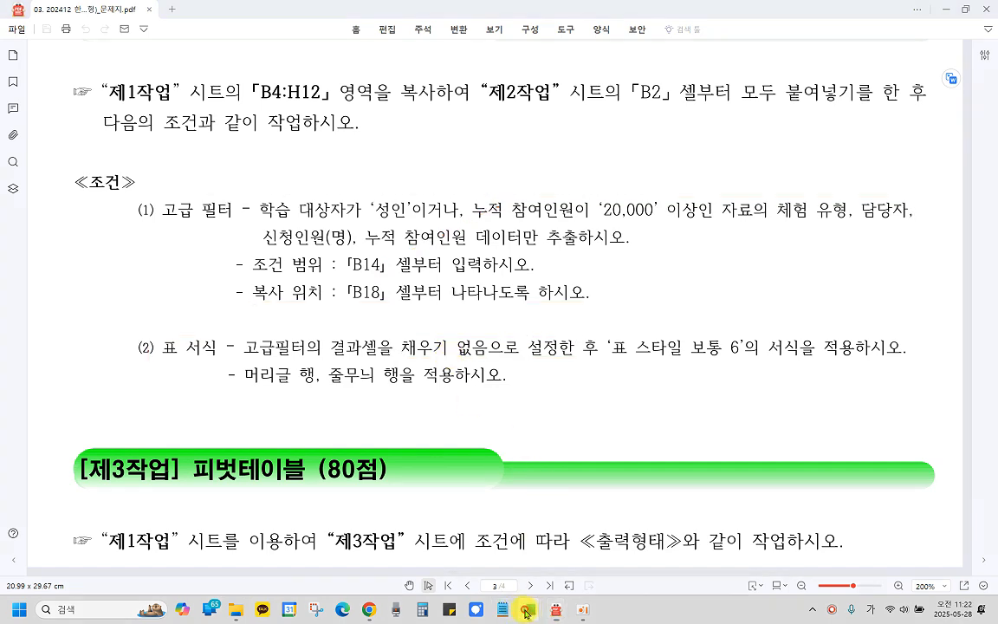
{"action": "left_click", "coordinate": [559, 502]}
{"action": "scroll", "coordinate": [345, 390], "scroll_direction": "down", "scroll_amount": 4}
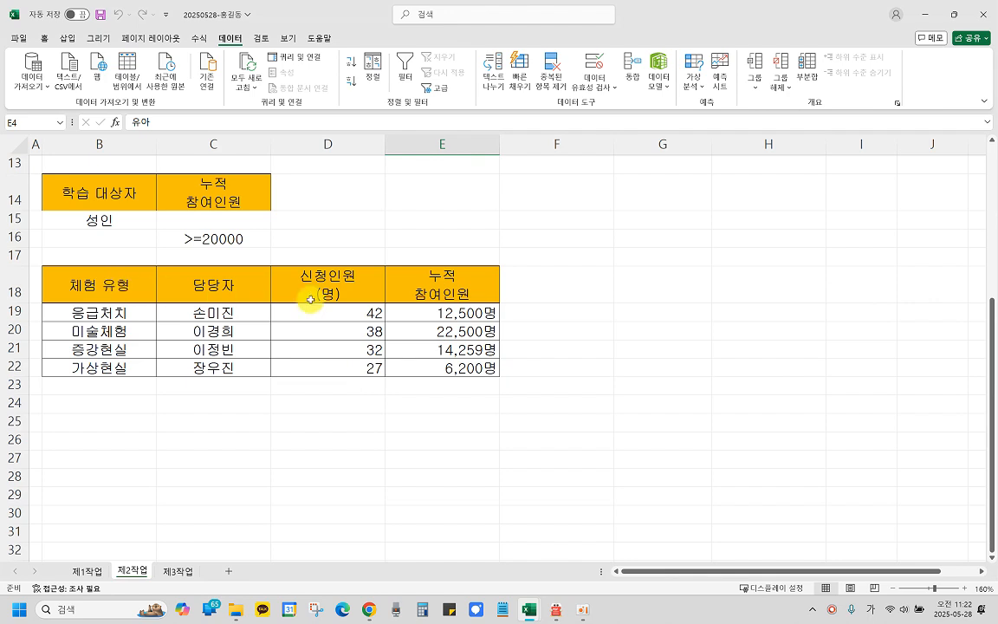
{"action": "left_click_drag", "start_coordinate": [104, 284], "coordinate": [430, 367]}
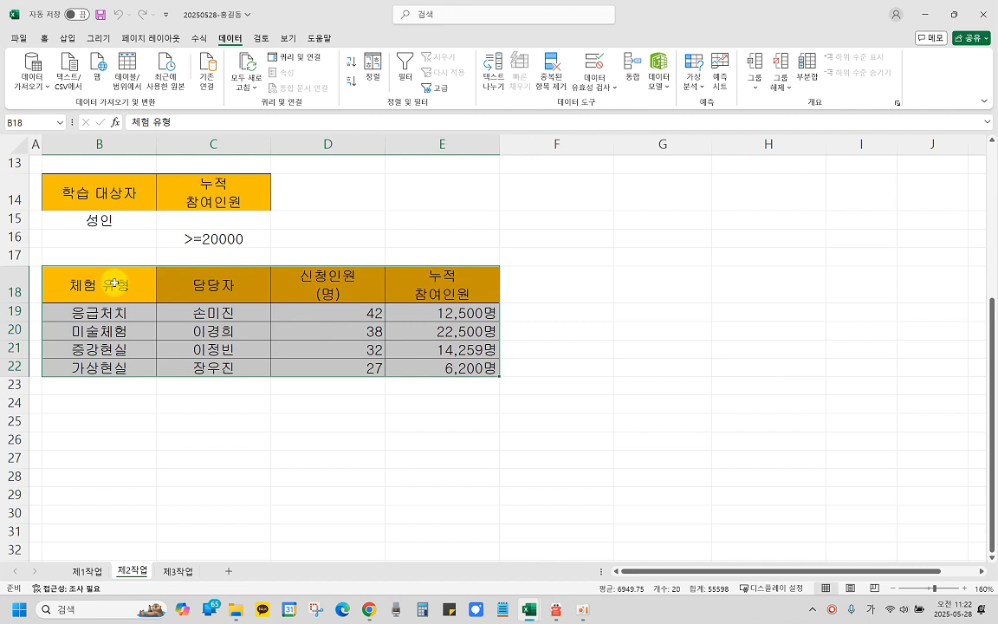
{"action": "left_click", "coordinate": [44, 39]}
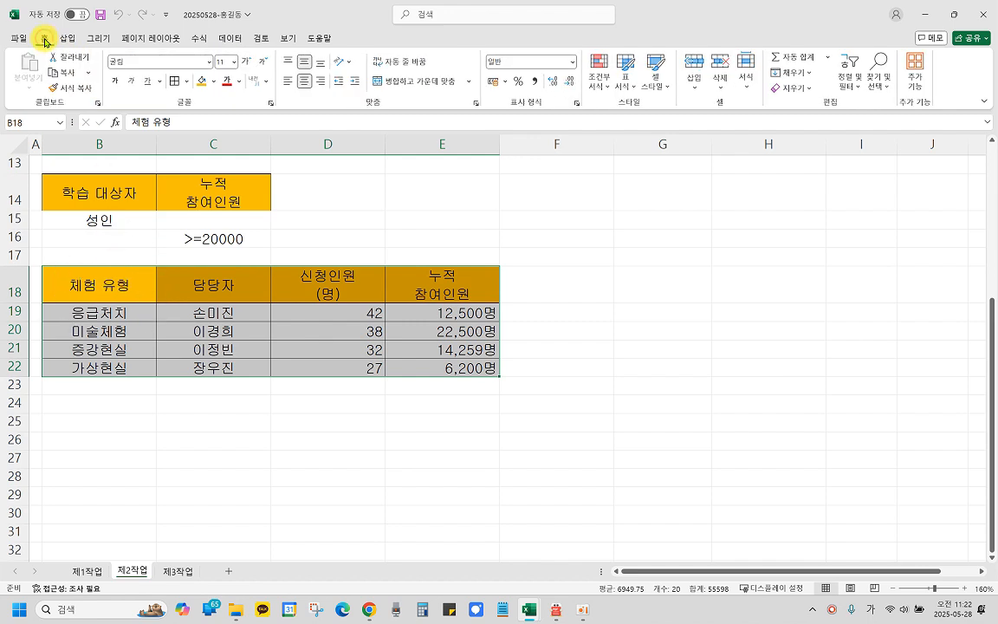
{"action": "left_click", "coordinate": [215, 83]}
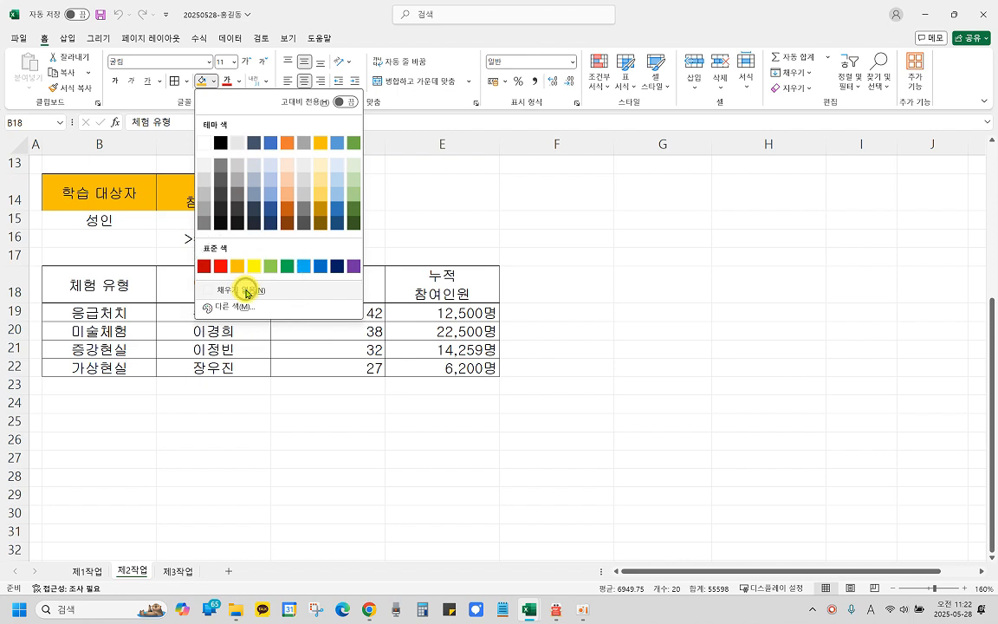
{"action": "left_click", "coordinate": [247, 292]}
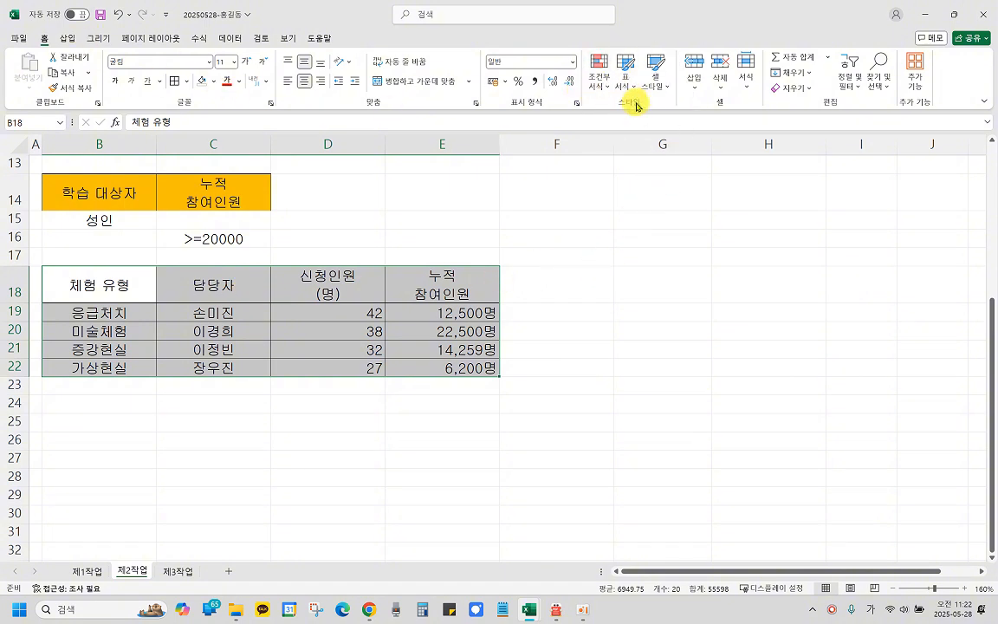
{"action": "key", "text": "ctrl"}
{"action": "key", "text": "ctrl"}
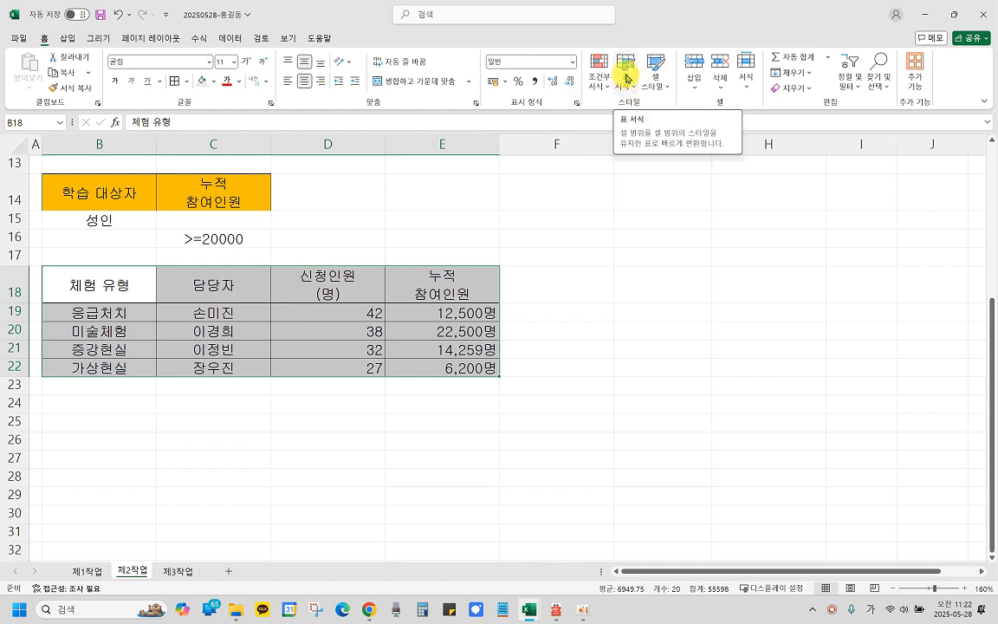
{"action": "key", "text": "ctrl+q"}
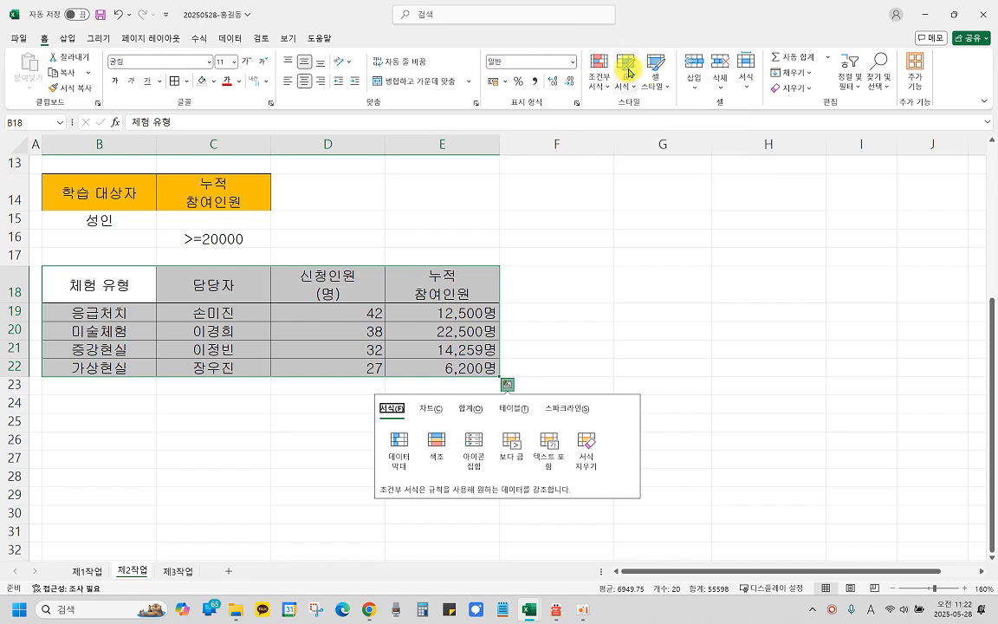
Format B18:E22 as a table with headers, using the style 표 스타일 보통 6.
{"action": "left_click", "coordinate": [628, 71]}
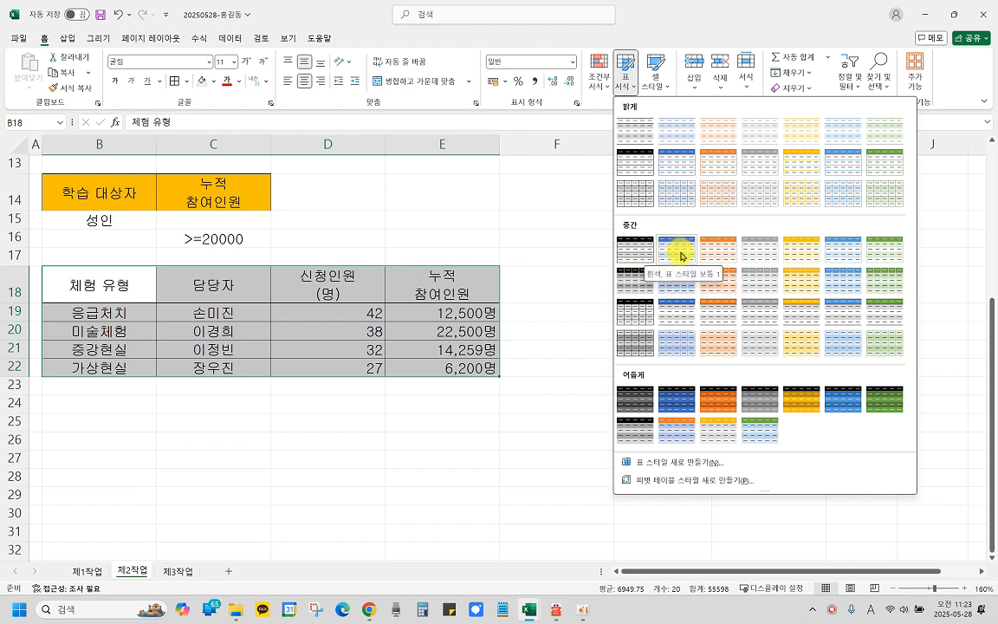
{"action": "left_click", "coordinate": [837, 255]}
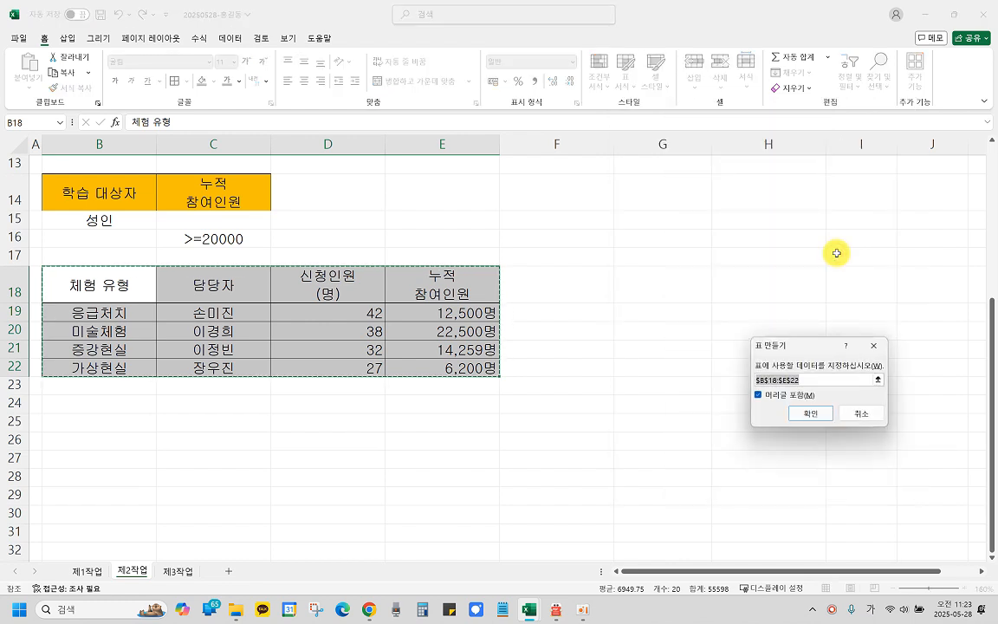
{"action": "left_click", "coordinate": [817, 418]}
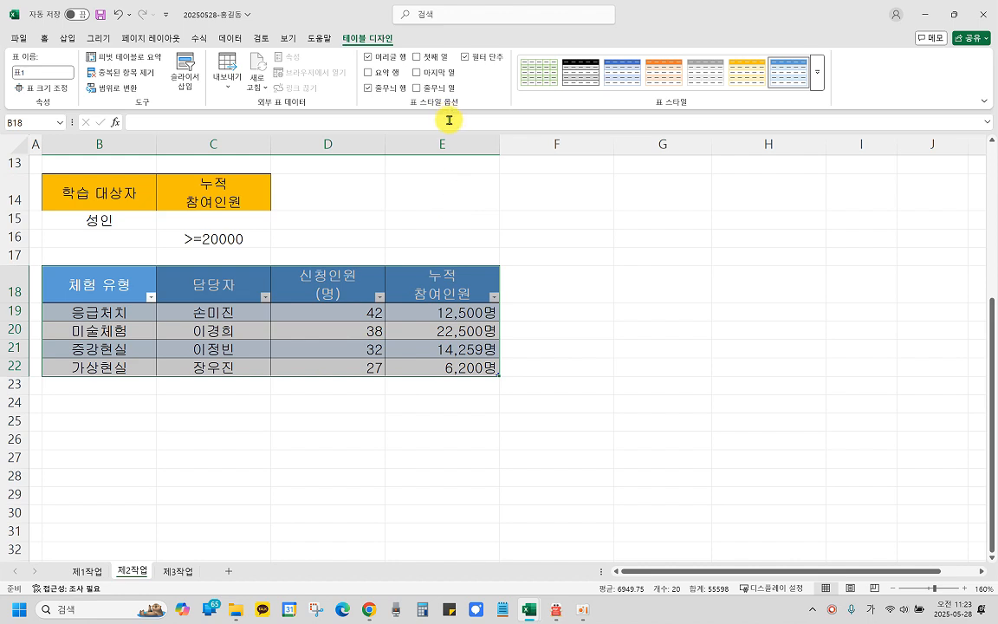
Try turning off the table's banded rows and header row, decline the header row removal, and re-enable the banded rows.
{"action": "left_click_drag", "start_coordinate": [356, 45], "coordinate": [513, 114]}
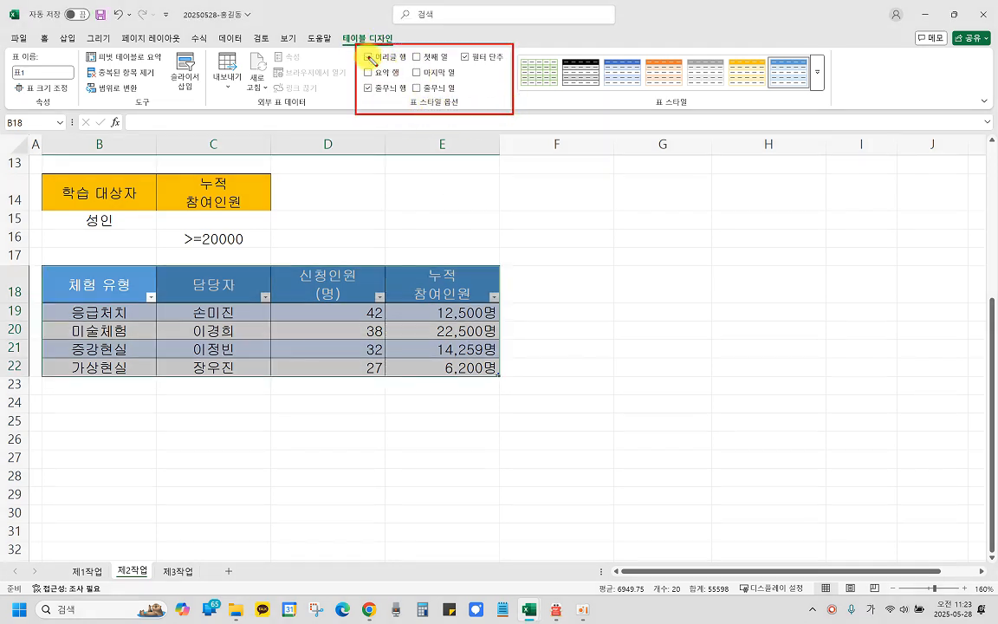
{"action": "left_click_drag", "start_coordinate": [357, 46], "coordinate": [418, 62]}
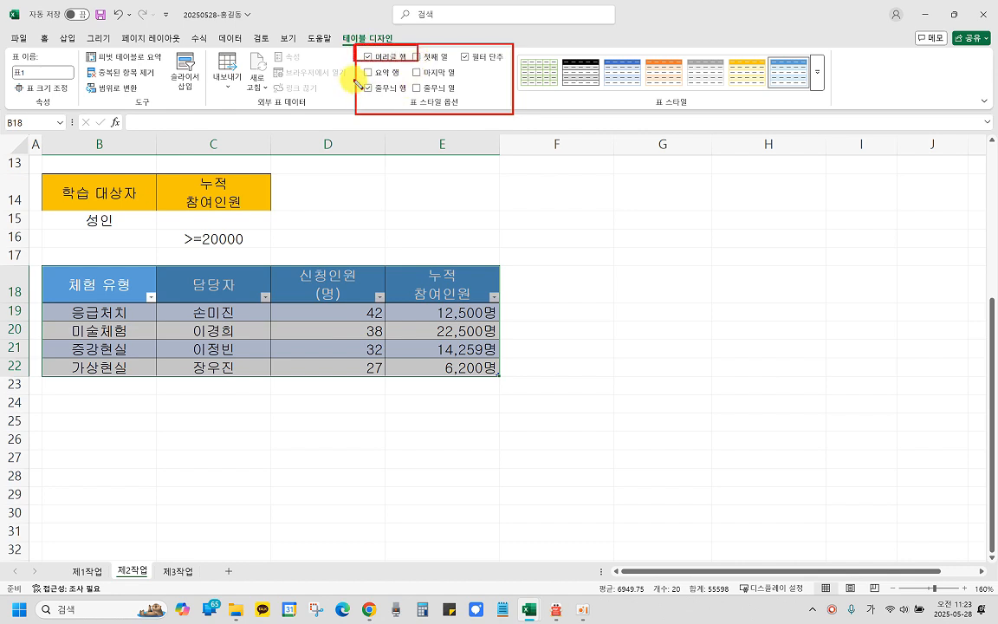
{"action": "left_click_drag", "start_coordinate": [355, 79], "coordinate": [409, 100]}
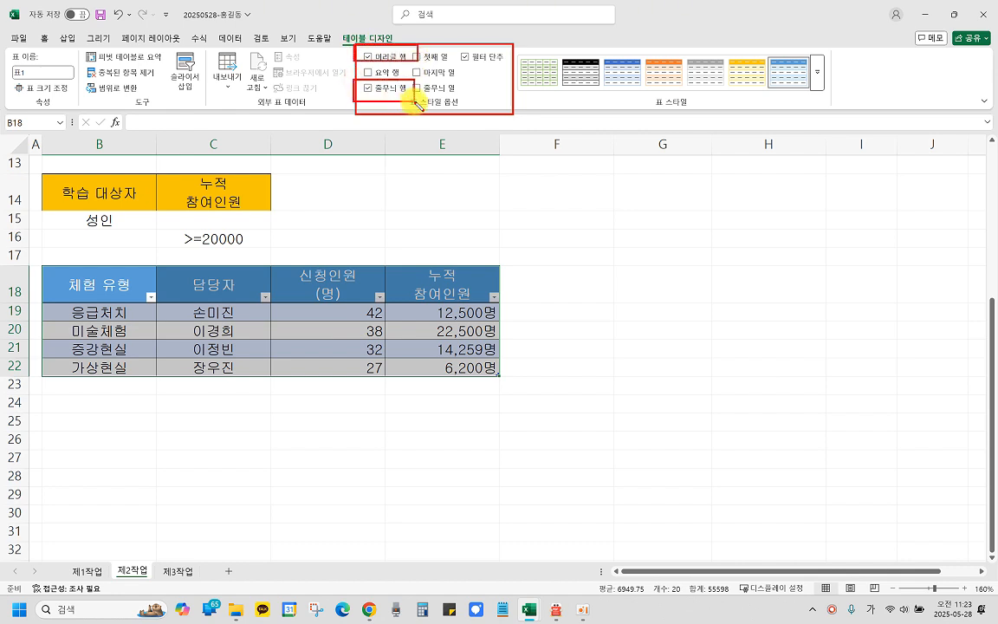
{"action": "key", "text": "Escape"}
{"action": "left_click", "coordinate": [368, 87]}
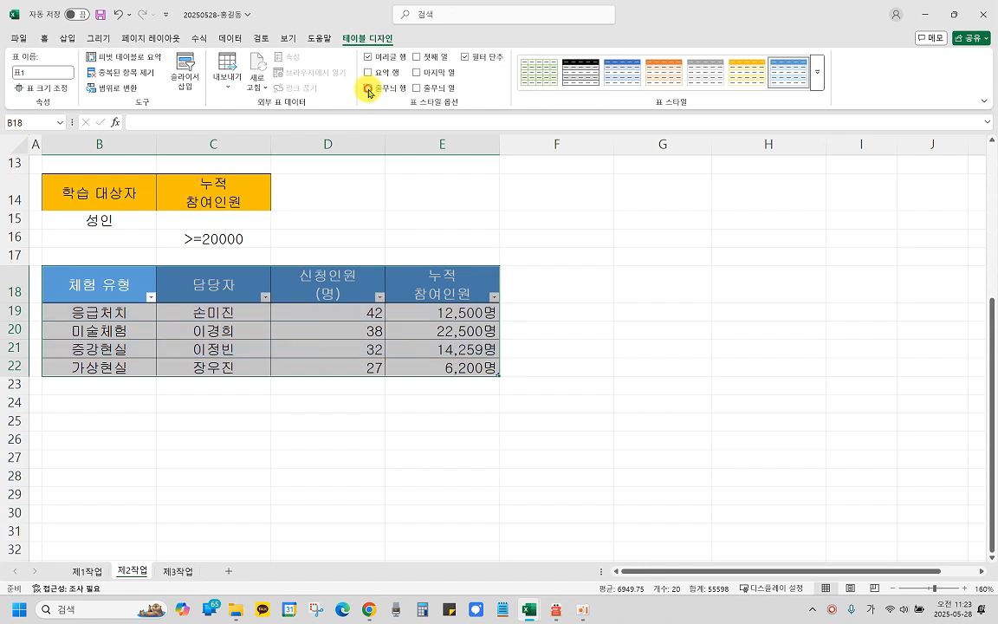
{"action": "left_click", "coordinate": [368, 59]}
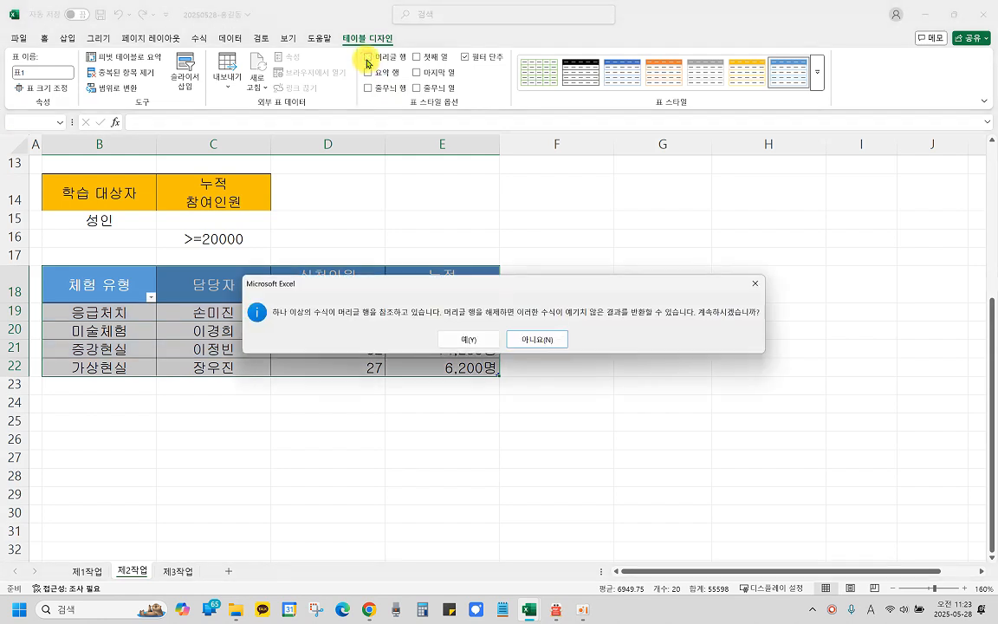
{"action": "left_click_drag", "start_coordinate": [467, 285], "coordinate": [435, 414]}
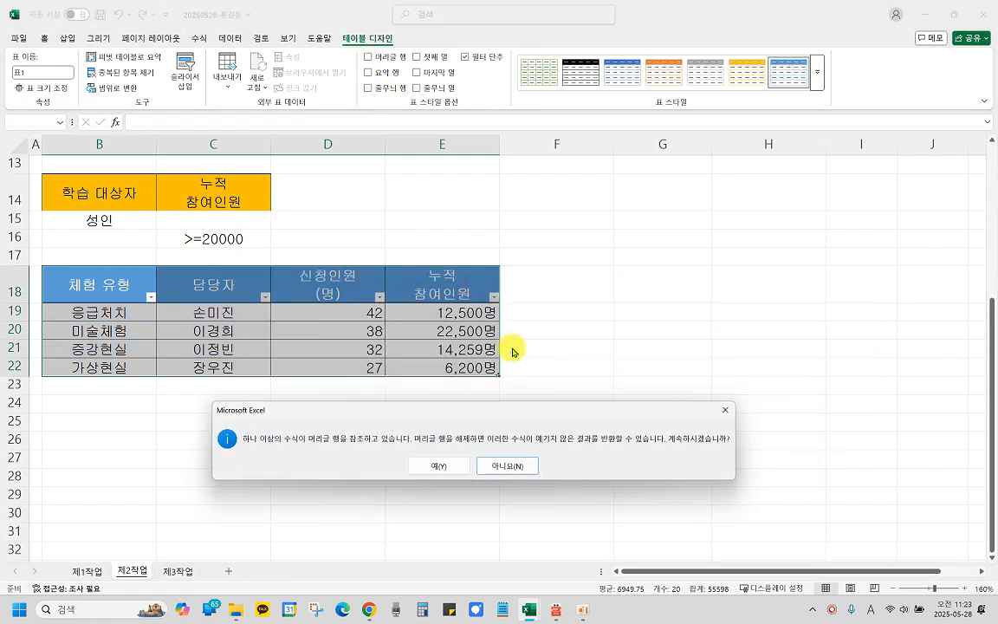
{"action": "left_click", "coordinate": [524, 467]}
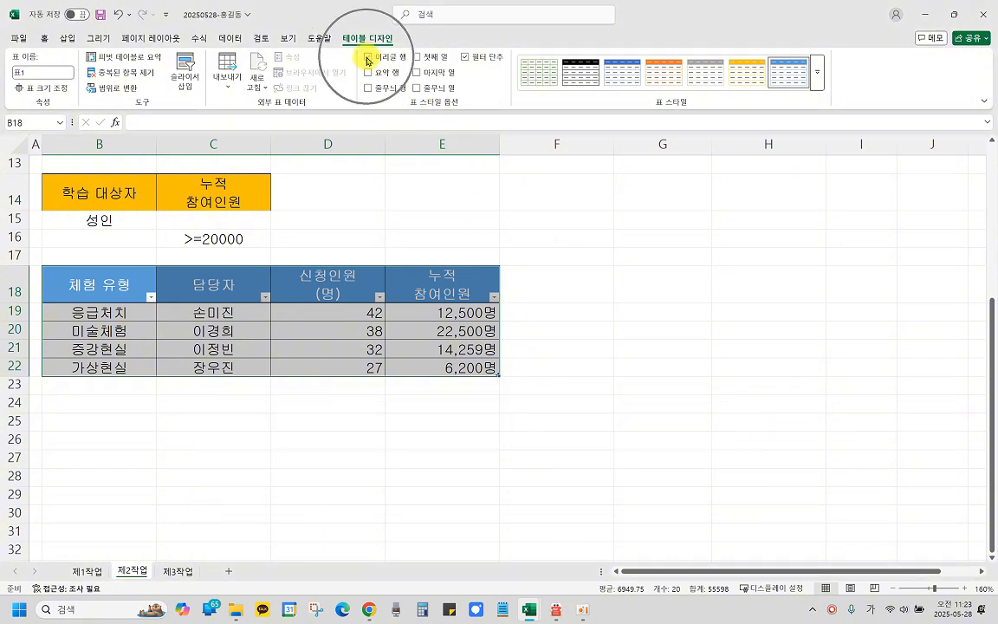
{"action": "left_click", "coordinate": [368, 88]}
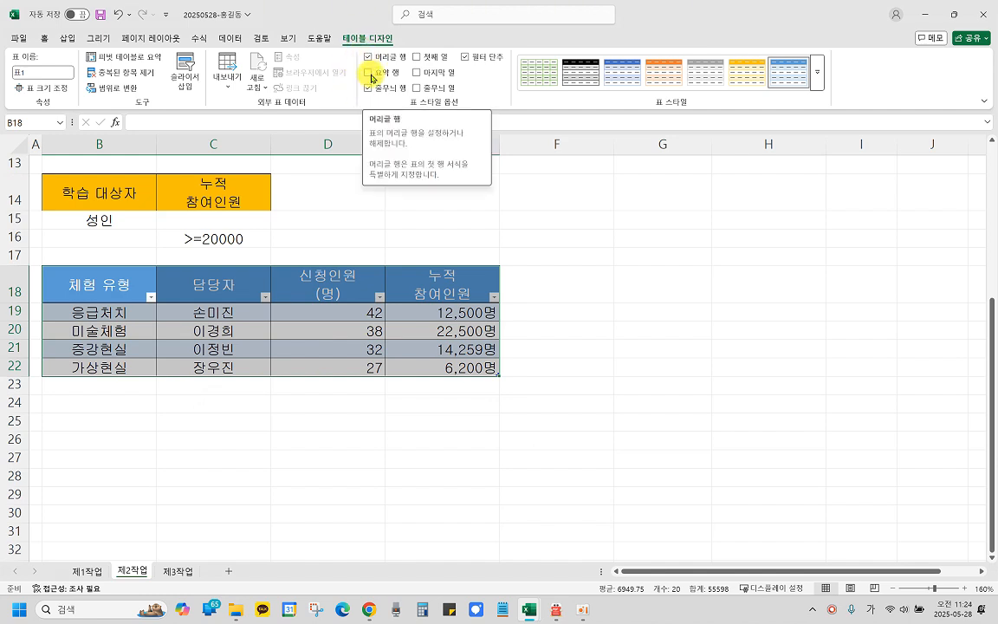
Review the formatted result table, and switch to the exam PDF to check it against the 제2작업 conditions.
{"action": "left_click", "coordinate": [389, 420]}
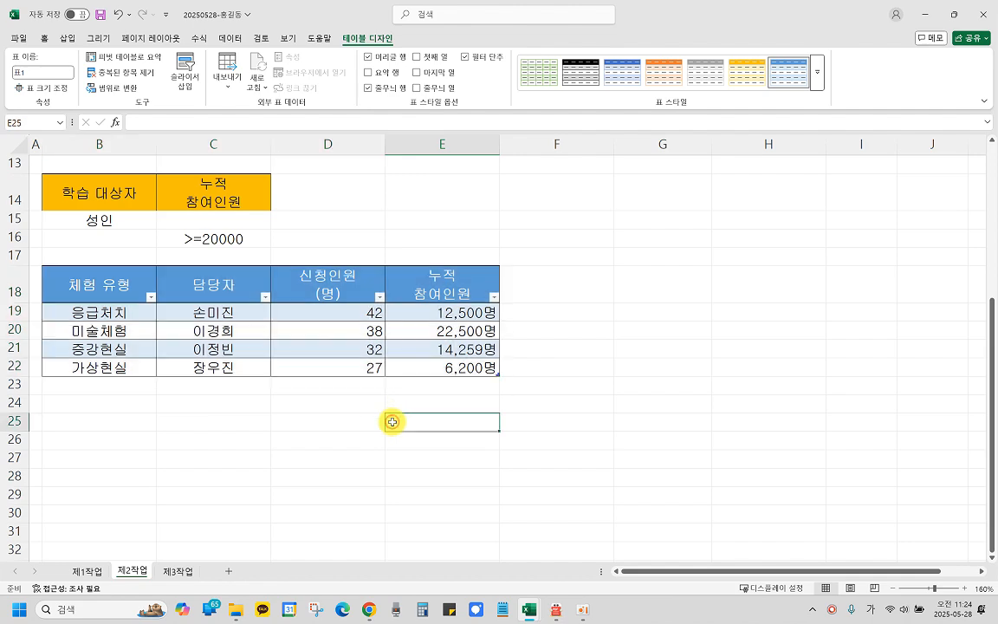
{"action": "left_click", "coordinate": [428, 326]}
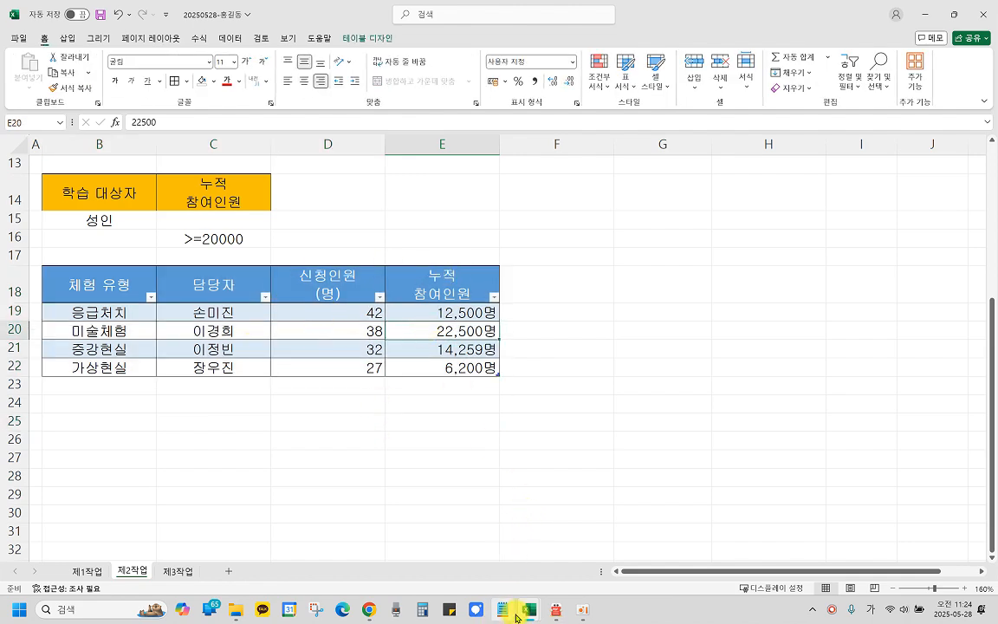
{"action": "left_click", "coordinate": [556, 610]}
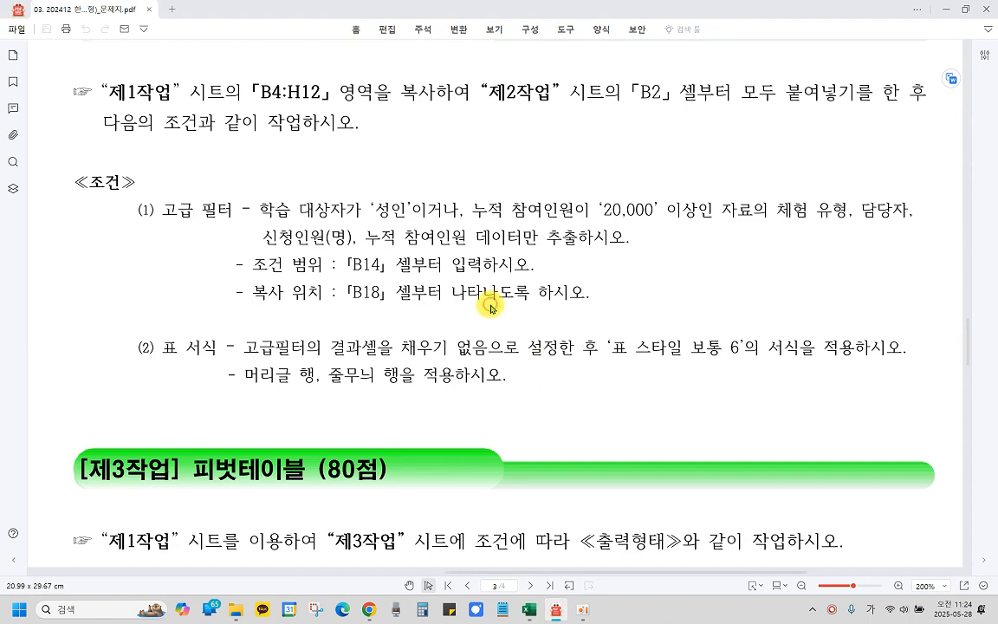
Reread the 제2작업 filter and table format conditions in the exam PDF, and look over the 제3작업 pivot table conditions below them.
{"action": "scroll", "coordinate": [492, 307], "scroll_direction": "up", "scroll_amount": 3}
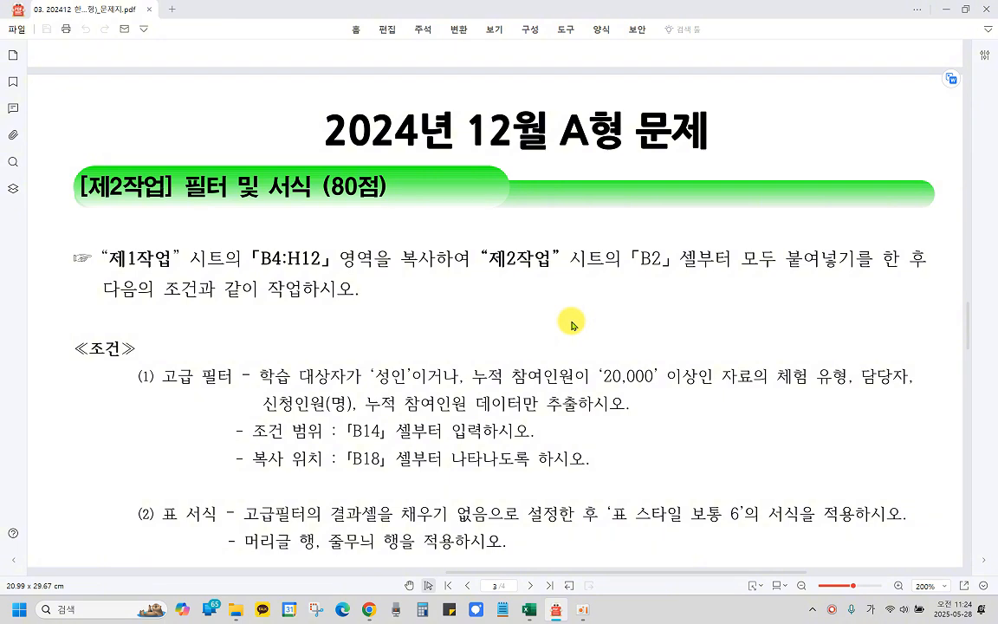
{"action": "scroll", "coordinate": [572, 325], "scroll_direction": "down", "scroll_amount": 1}
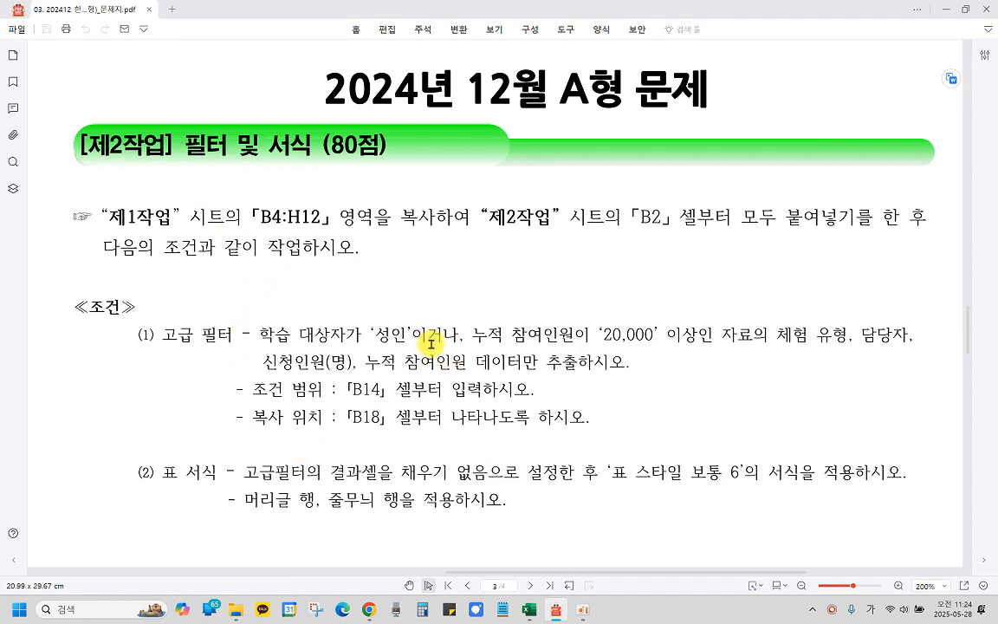
{"action": "scroll", "coordinate": [429, 336], "scroll_direction": "down", "scroll_amount": 5}
{"action": "scroll", "coordinate": [432, 341], "scroll_direction": "down", "scroll_amount": 1}
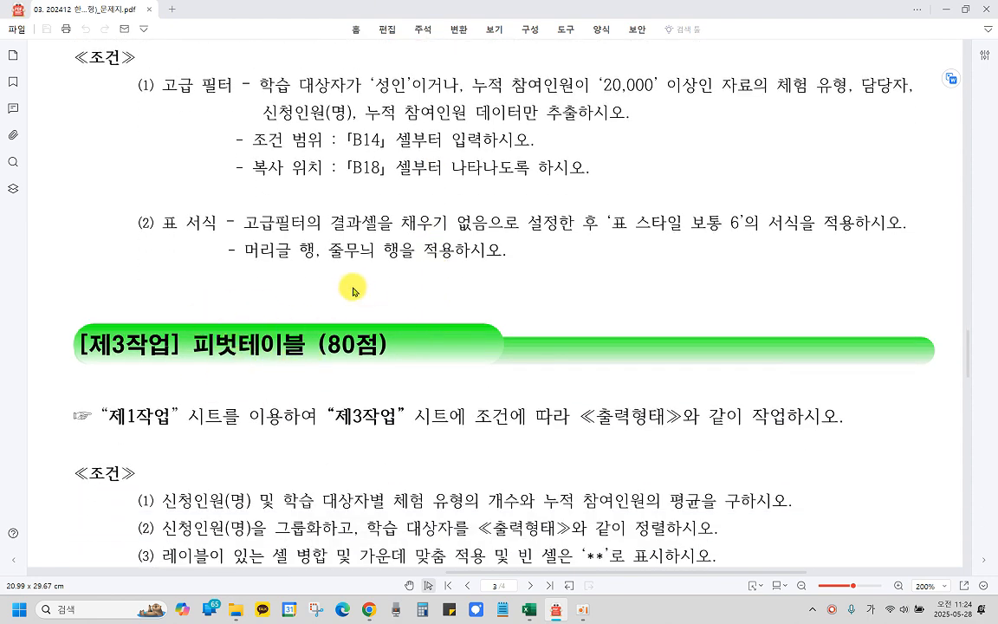
{"action": "scroll", "coordinate": [351, 288], "scroll_direction": "up", "scroll_amount": 4}
{"action": "scroll", "coordinate": [353, 292], "scroll_direction": "down", "scroll_amount": 4}
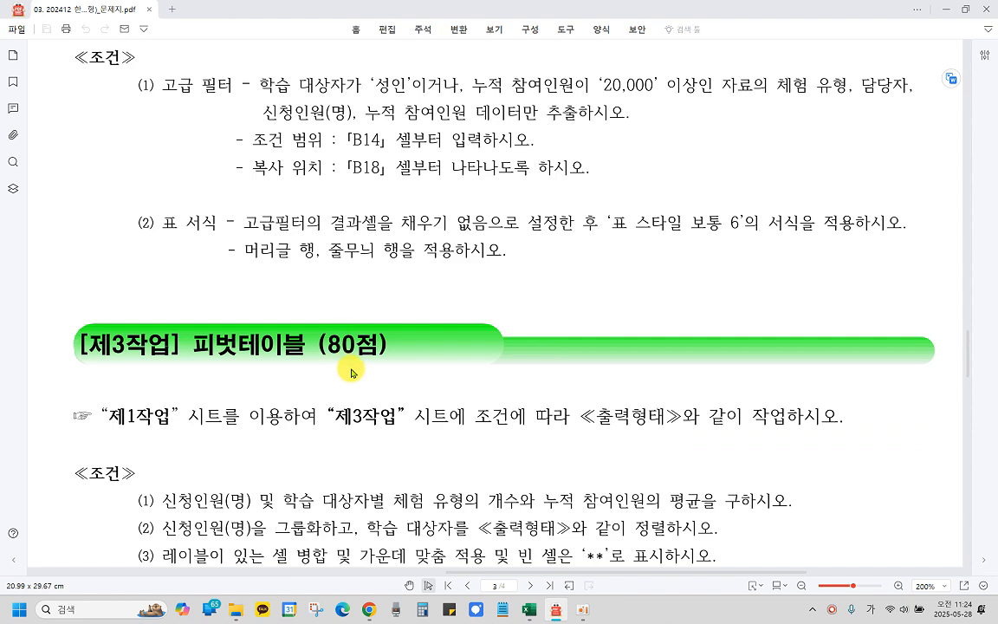
{"action": "scroll", "coordinate": [351, 370], "scroll_direction": "up", "scroll_amount": 8}
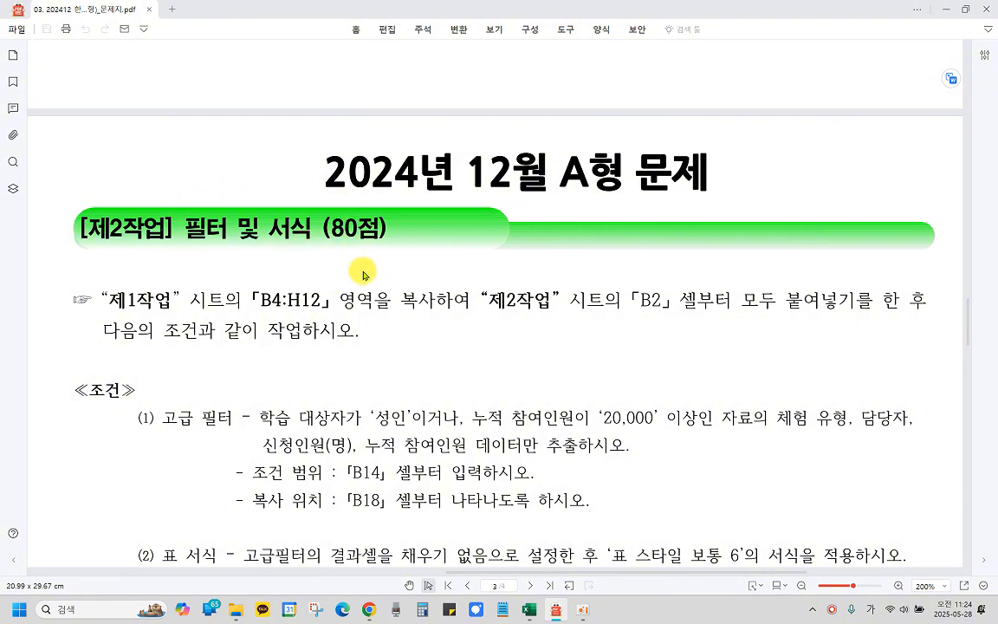
{"action": "scroll", "coordinate": [363, 275], "scroll_direction": "down", "scroll_amount": 7}
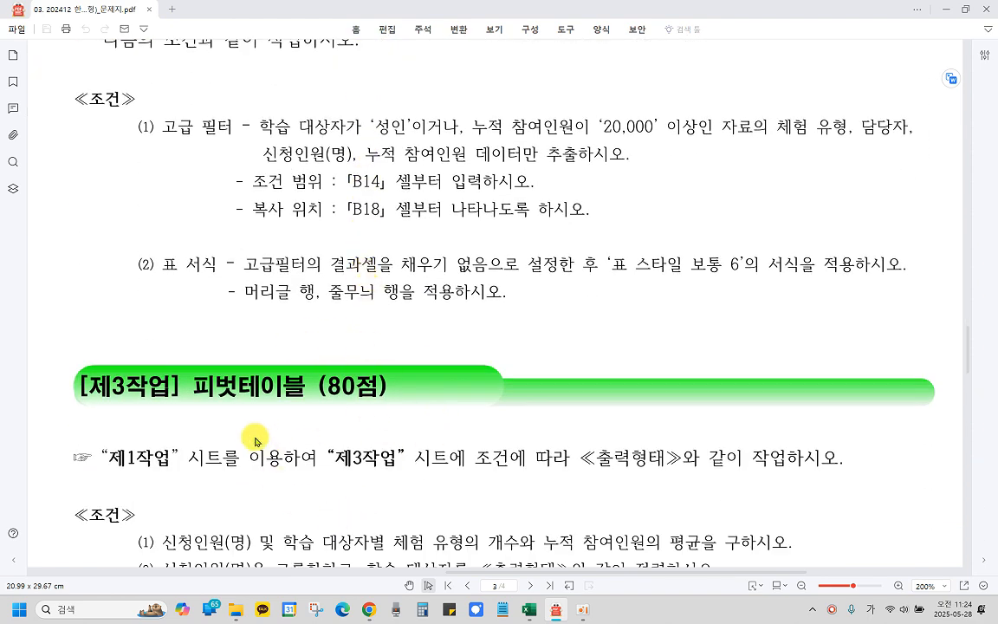
{"action": "scroll", "coordinate": [382, 416], "scroll_direction": "up", "scroll_amount": 4}
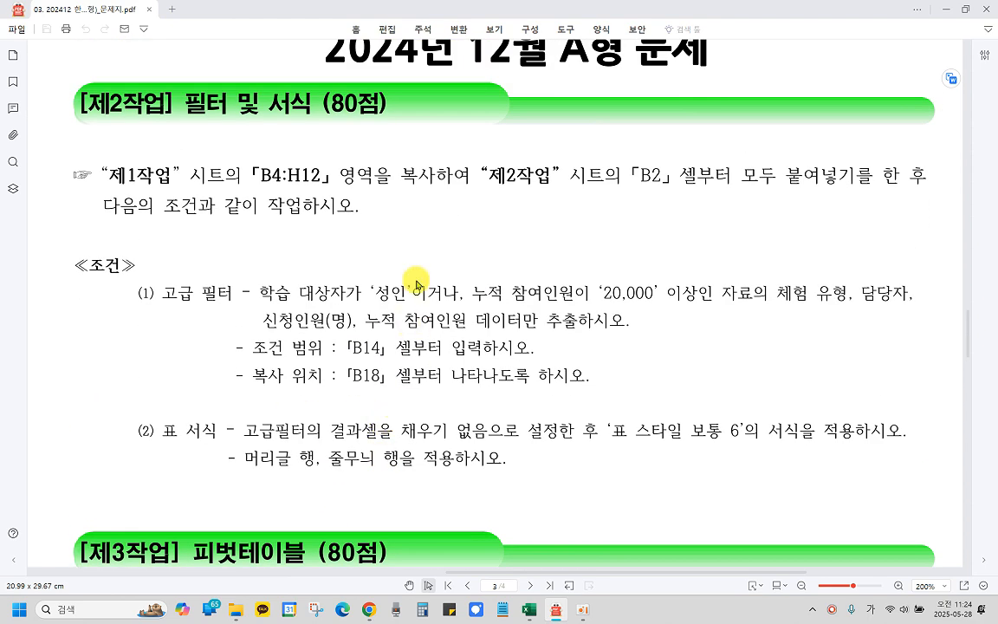
{"action": "scroll", "coordinate": [418, 273], "scroll_direction": "down", "scroll_amount": 1}
{"action": "scroll", "coordinate": [418, 277], "scroll_direction": "down", "scroll_amount": 5}
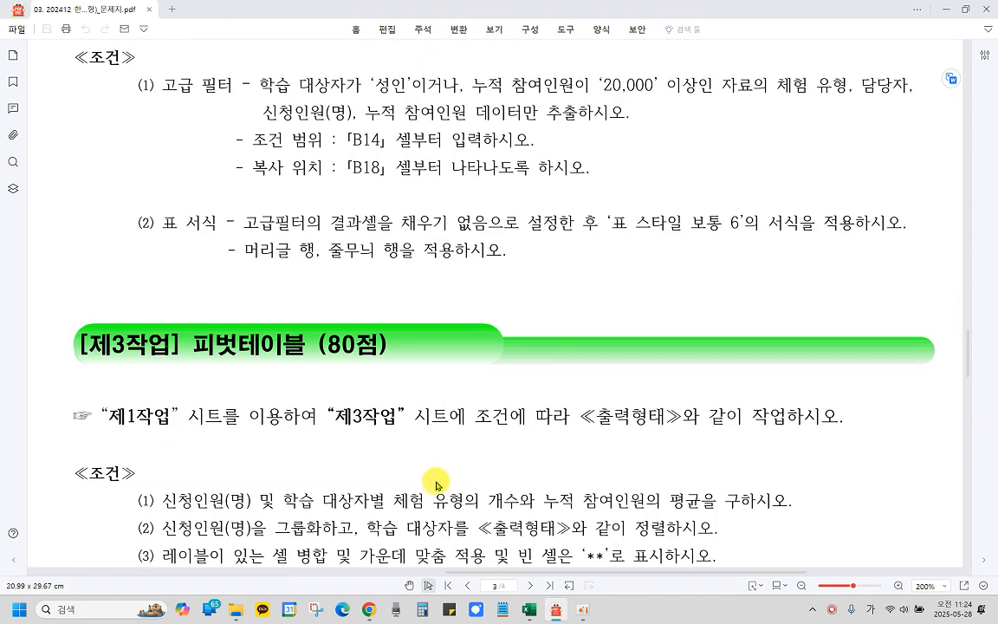
{"action": "left_click", "coordinate": [438, 480]}
{"action": "scroll", "coordinate": [438, 485], "scroll_direction": "up", "scroll_amount": 1}
{"action": "scroll", "coordinate": [437, 486], "scroll_direction": "up", "scroll_amount": 5}
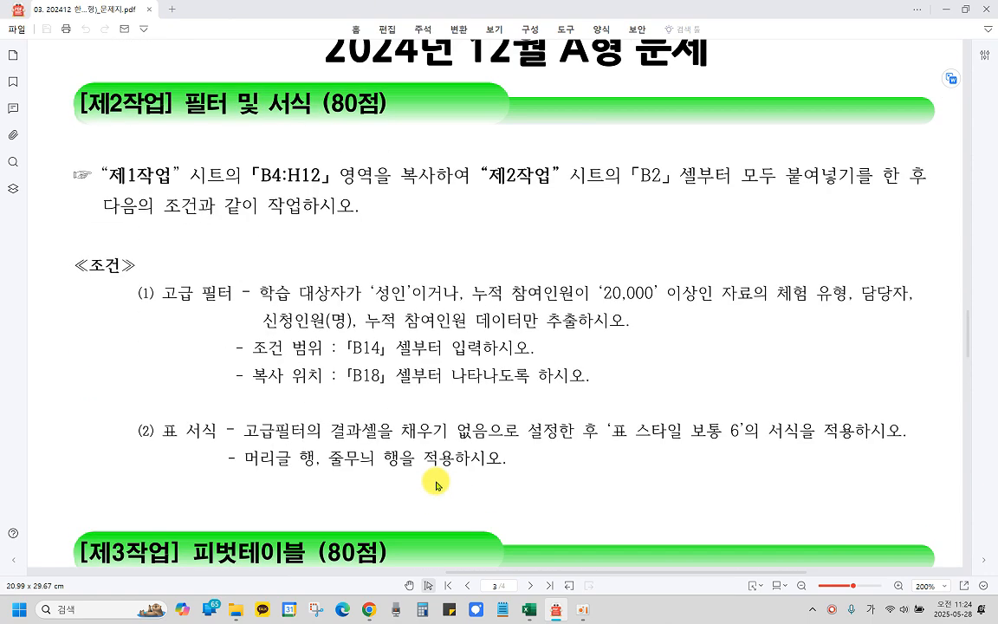
{"action": "scroll", "coordinate": [436, 483], "scroll_direction": "down", "scroll_amount": 5}
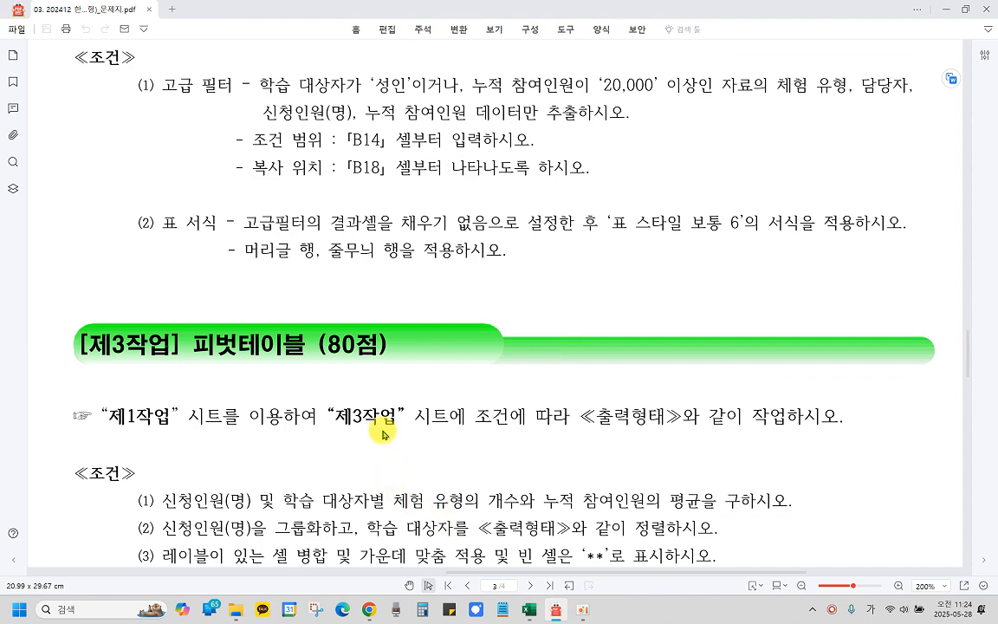
{"action": "scroll", "coordinate": [382, 434], "scroll_direction": "up", "scroll_amount": 6}
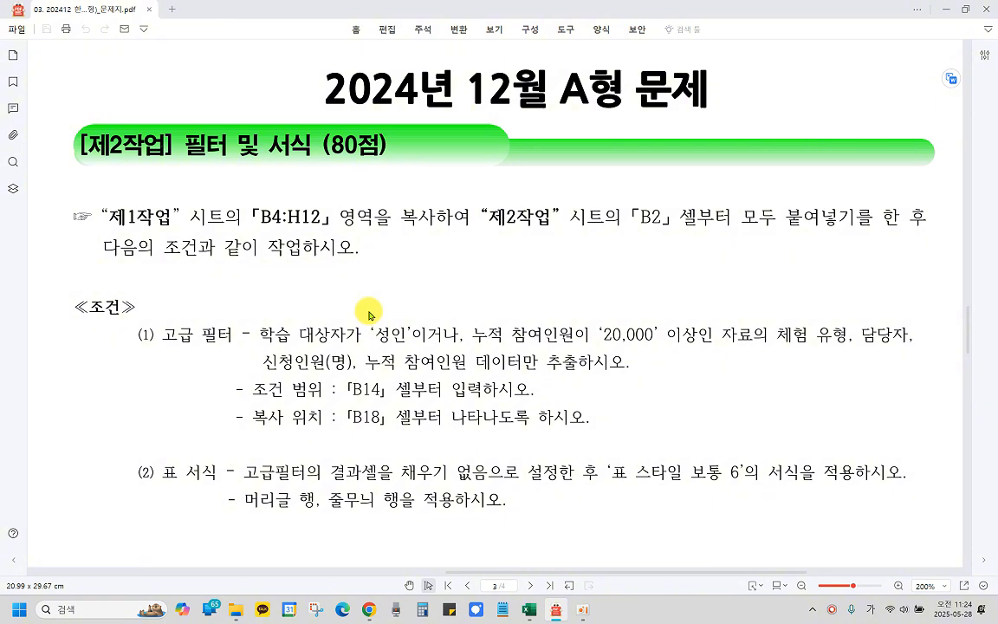
{"action": "scroll", "coordinate": [368, 314], "scroll_direction": "down", "scroll_amount": 4}
{"action": "scroll", "coordinate": [369, 312], "scroll_direction": "down", "scroll_amount": 3}
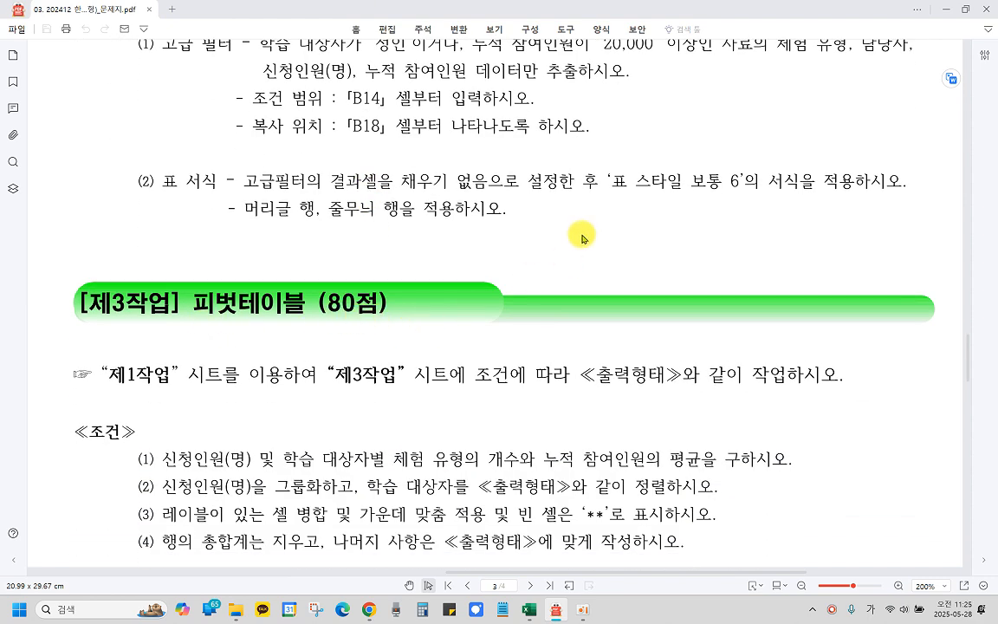
{"action": "scroll", "coordinate": [583, 236], "scroll_direction": "up", "scroll_amount": 7}
{"action": "scroll", "coordinate": [582, 234], "scroll_direction": "down", "scroll_amount": 5}
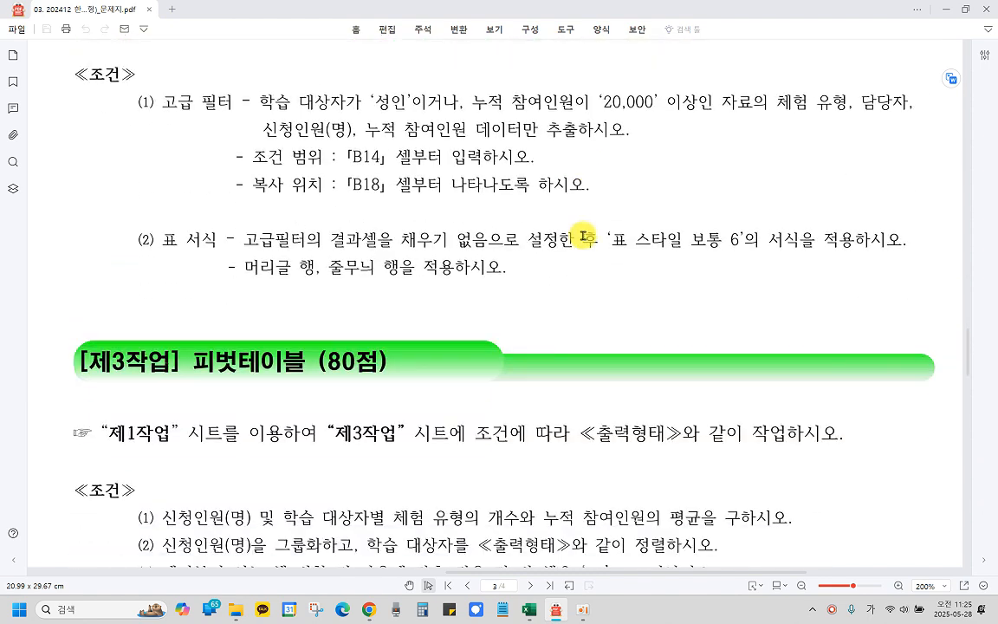
{"action": "scroll", "coordinate": [583, 235], "scroll_direction": "down", "scroll_amount": 1}
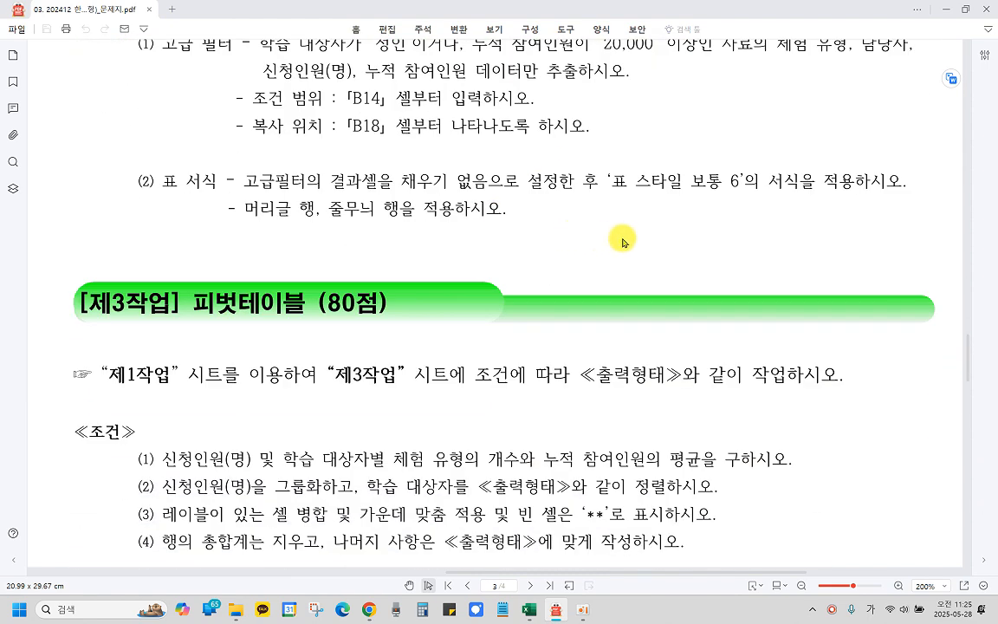
{"action": "scroll", "coordinate": [624, 227], "scroll_direction": "down", "scroll_amount": 2}
{"action": "scroll", "coordinate": [643, 227], "scroll_direction": "down", "scroll_amount": 1}
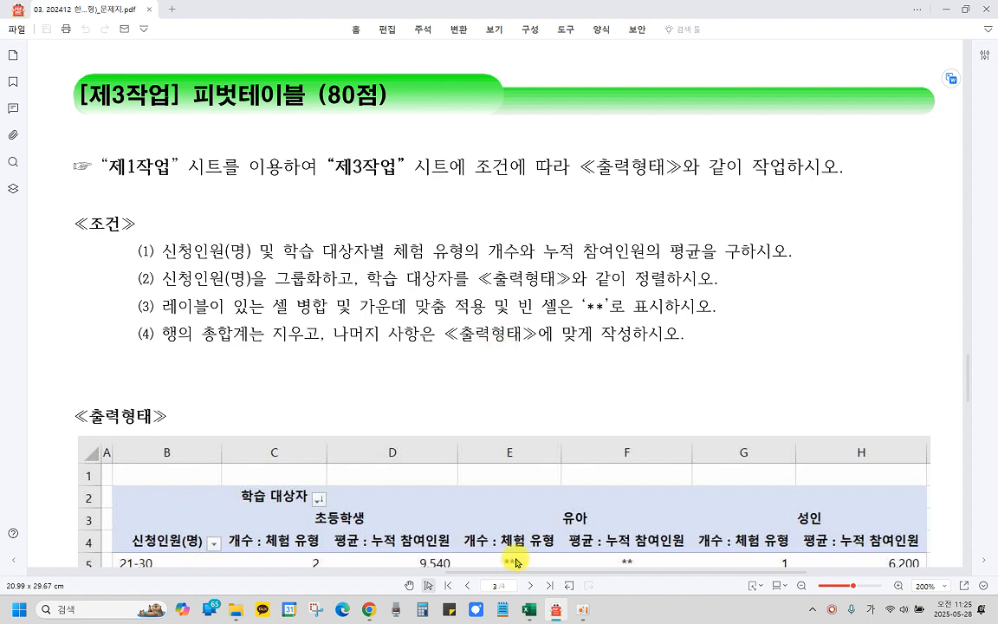
Switch back to Excel, deselect the result table on the 제2작업 sheet, and save the workbook.
{"action": "mouse_move", "coordinate": [530, 609]}
{"action": "left_click", "coordinate": [570, 554]}
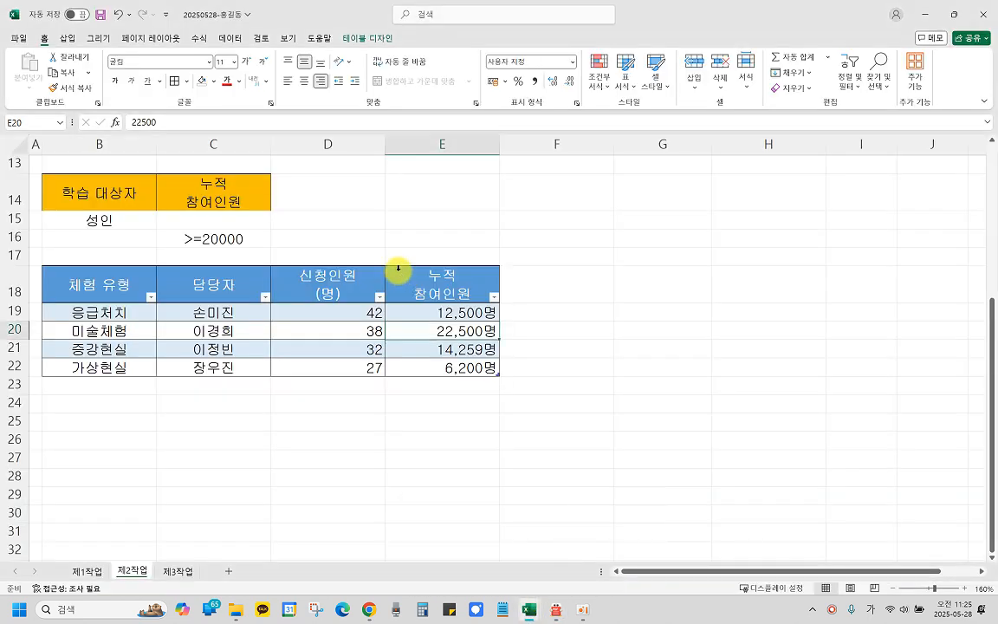
{"action": "left_click", "coordinate": [441, 234]}
{"action": "left_click", "coordinate": [100, 14]}
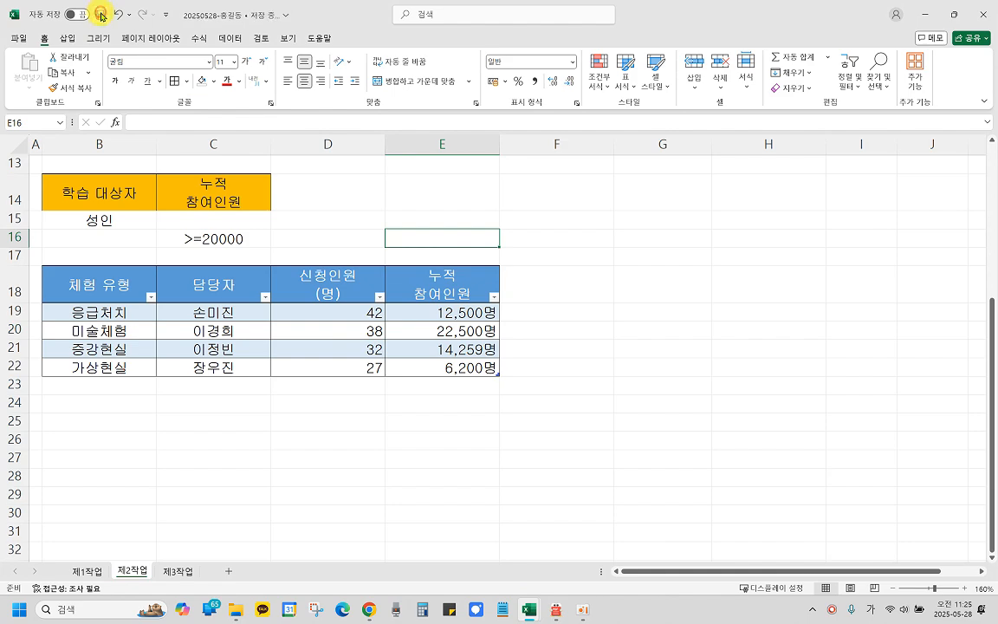
{"action": "left_click", "coordinate": [348, 390]}
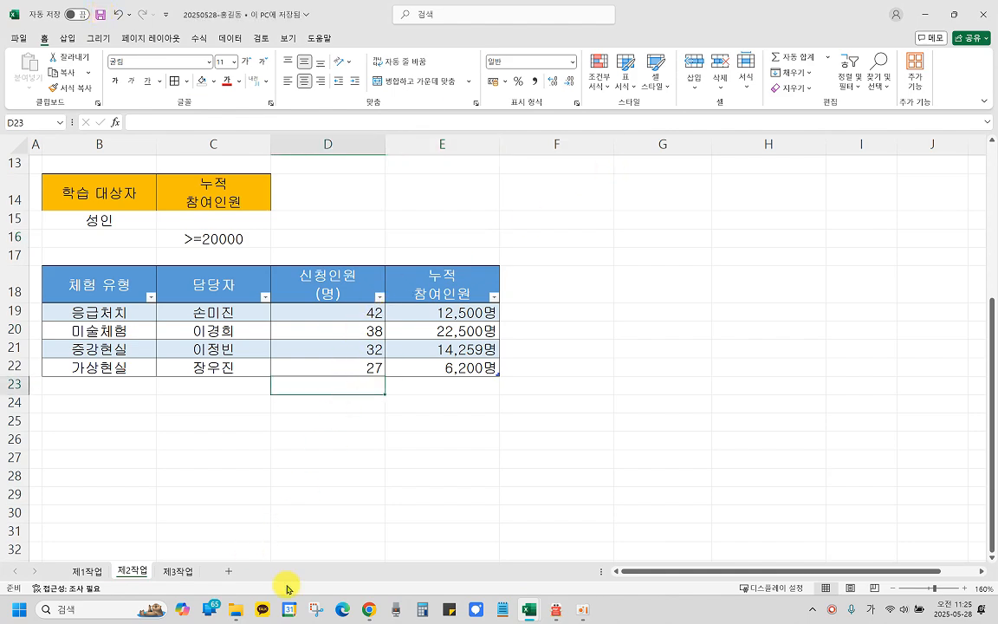
Switch to the exam PDF and read the 제3작업 pivot table instructions, conditions and the required 출력형태.
{"action": "left_click", "coordinate": [556, 610]}
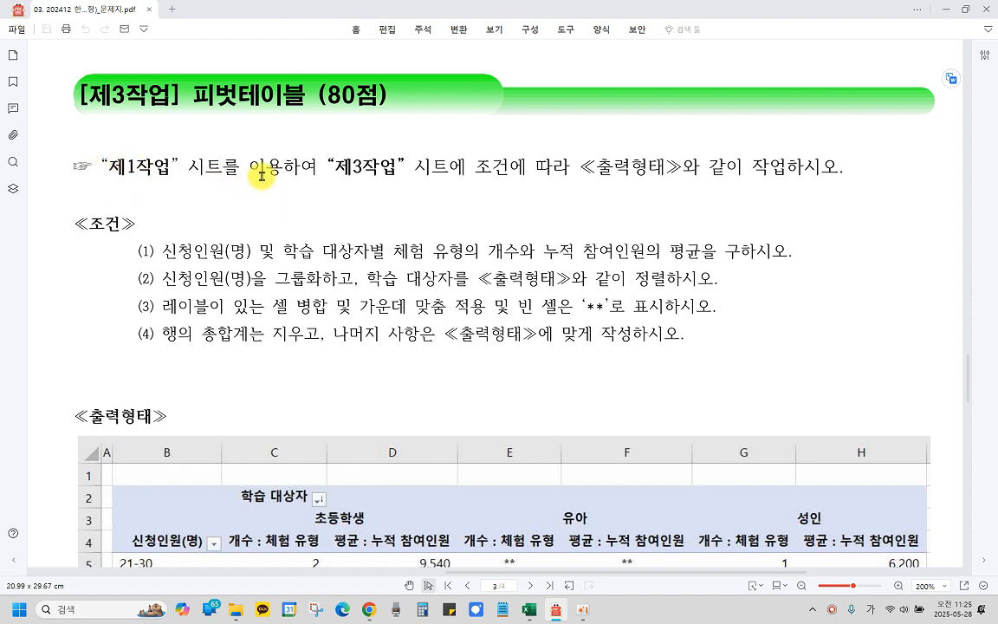
{"action": "left_click_drag", "start_coordinate": [249, 173], "coordinate": [263, 173]}
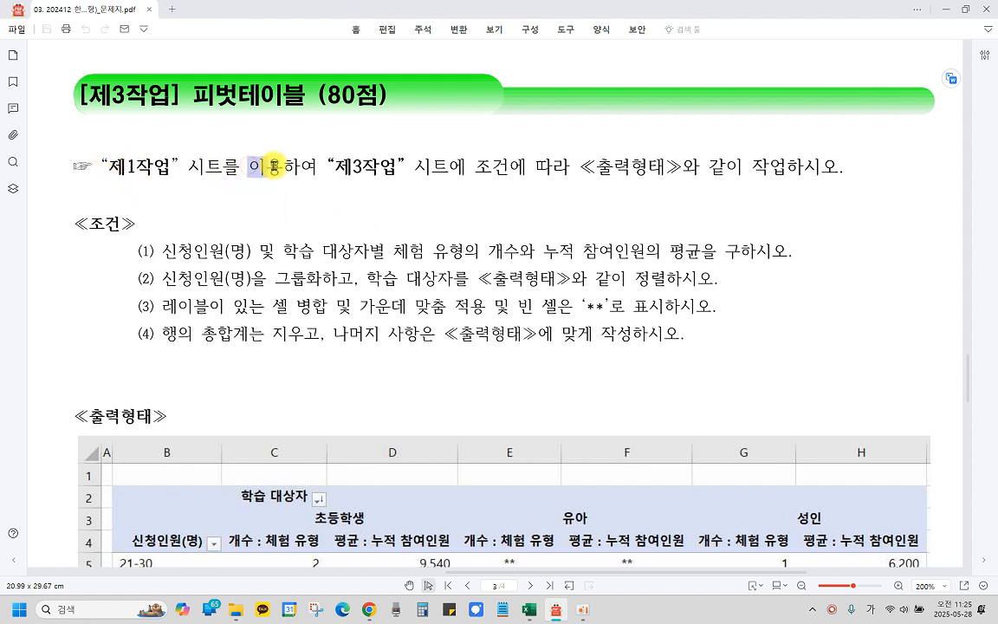
{"action": "left_click", "coordinate": [531, 171]}
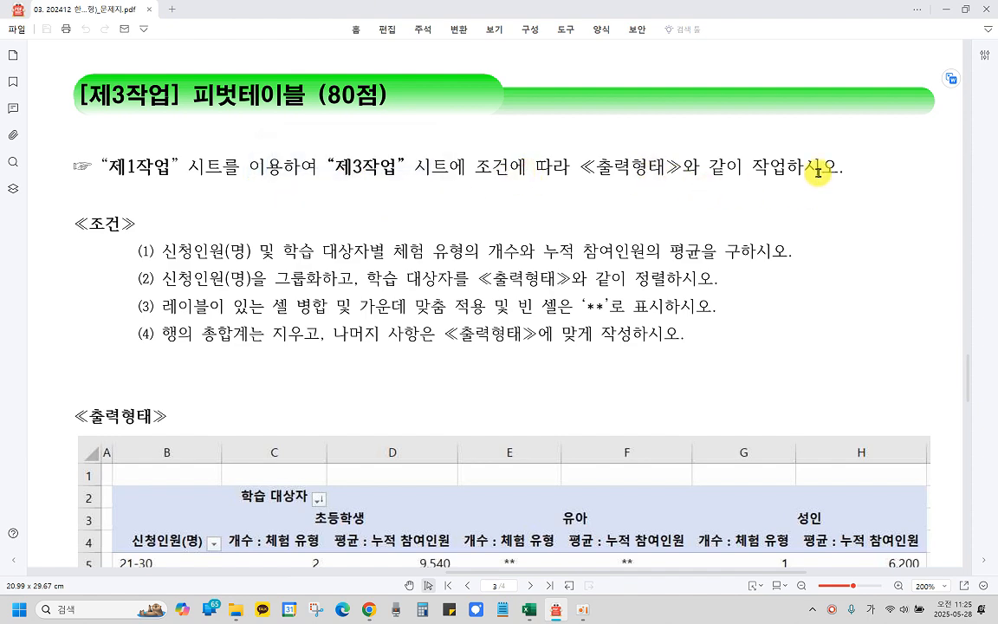
{"action": "scroll", "coordinate": [819, 184], "scroll_direction": "down", "scroll_amount": 4}
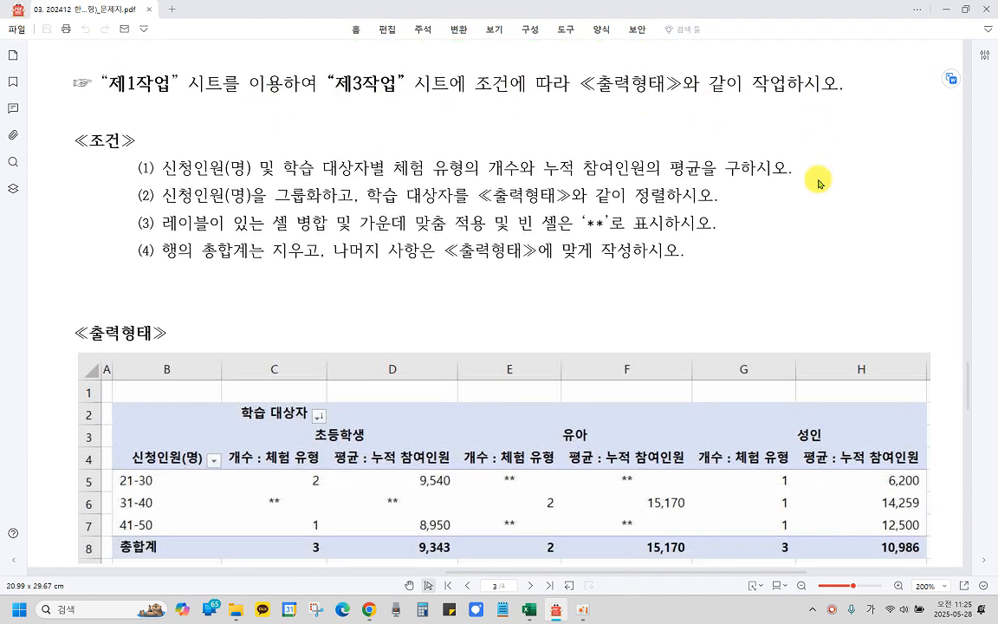
{"action": "scroll", "coordinate": [819, 183], "scroll_direction": "down", "scroll_amount": 1}
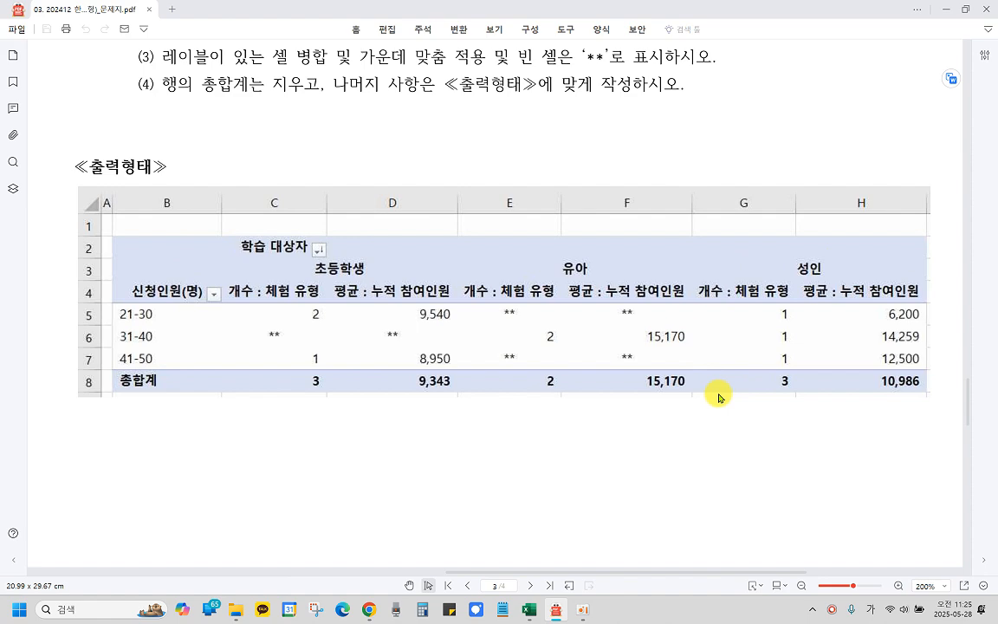
{"action": "scroll", "coordinate": [454, 273], "scroll_direction": "up", "scroll_amount": 2}
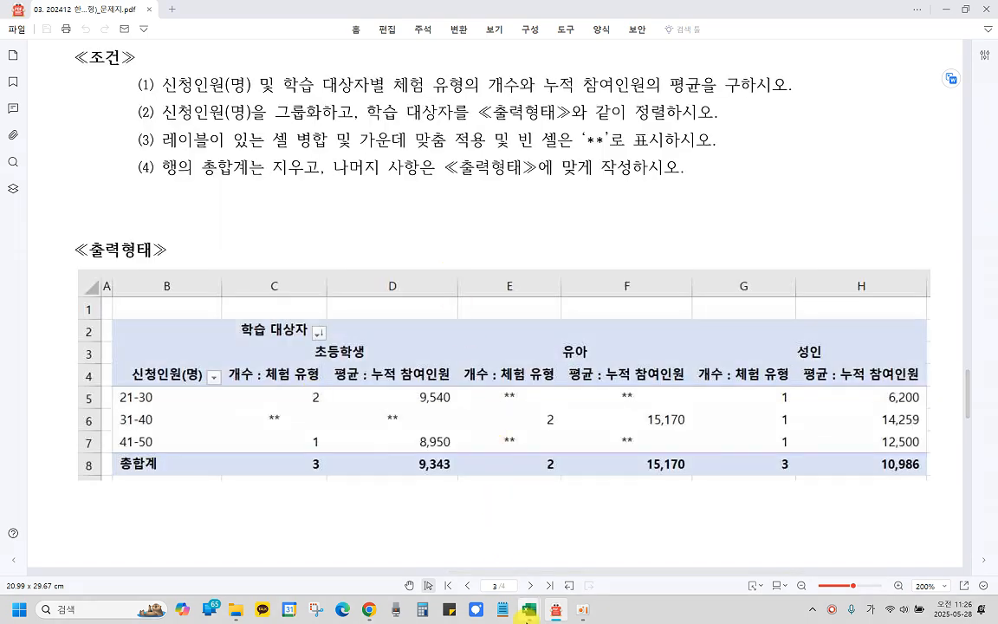
Return to Excel, go to the 제1작업 sheet, and select the single cell D8 inside the source data.
{"action": "mouse_move", "coordinate": [529, 609]}
{"action": "left_click", "coordinate": [571, 560]}
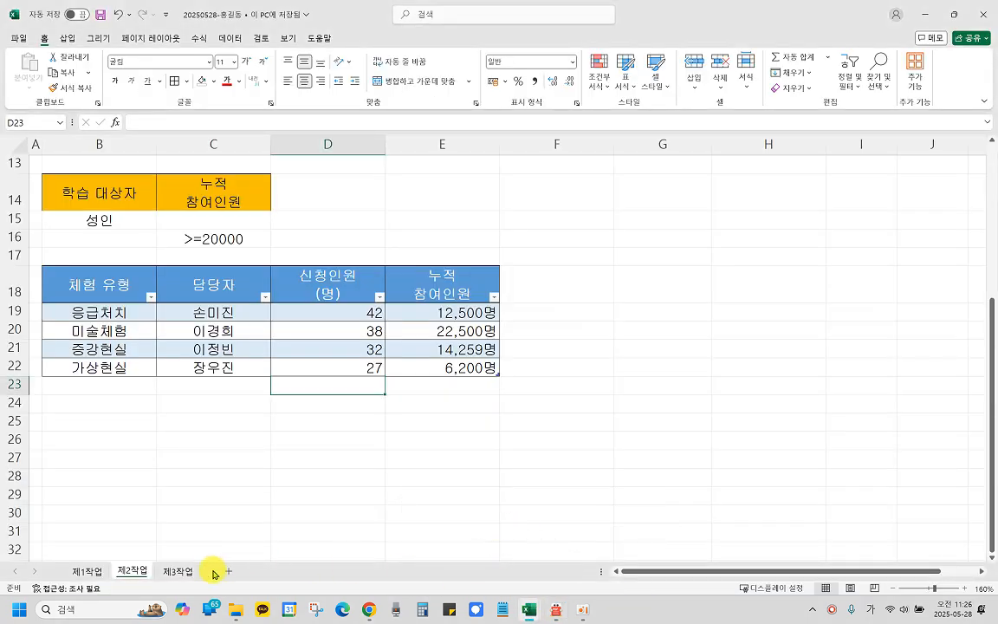
{"action": "left_click", "coordinate": [87, 571]}
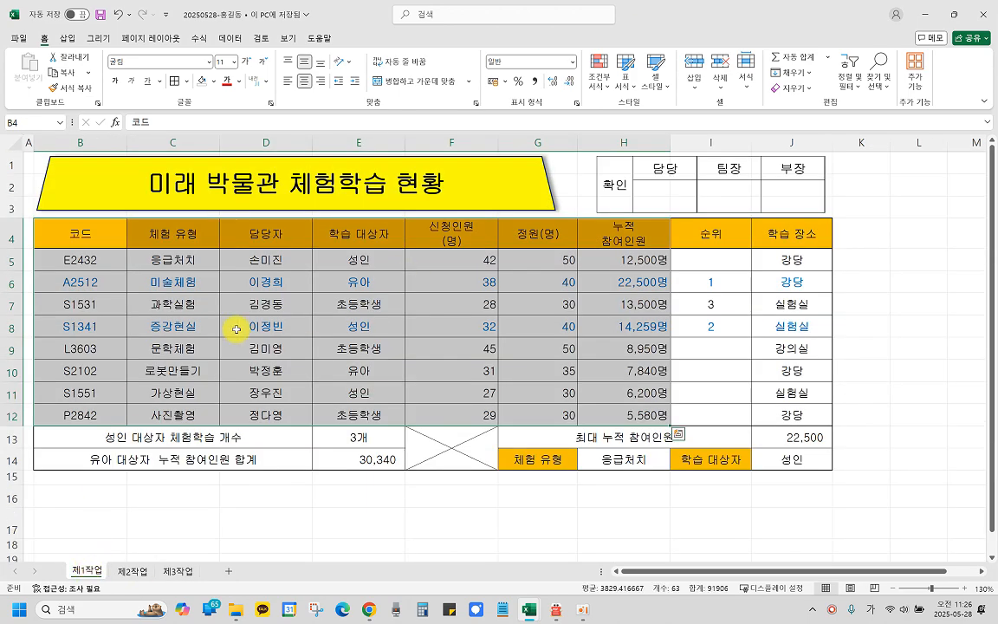
{"action": "left_click", "coordinate": [269, 347]}
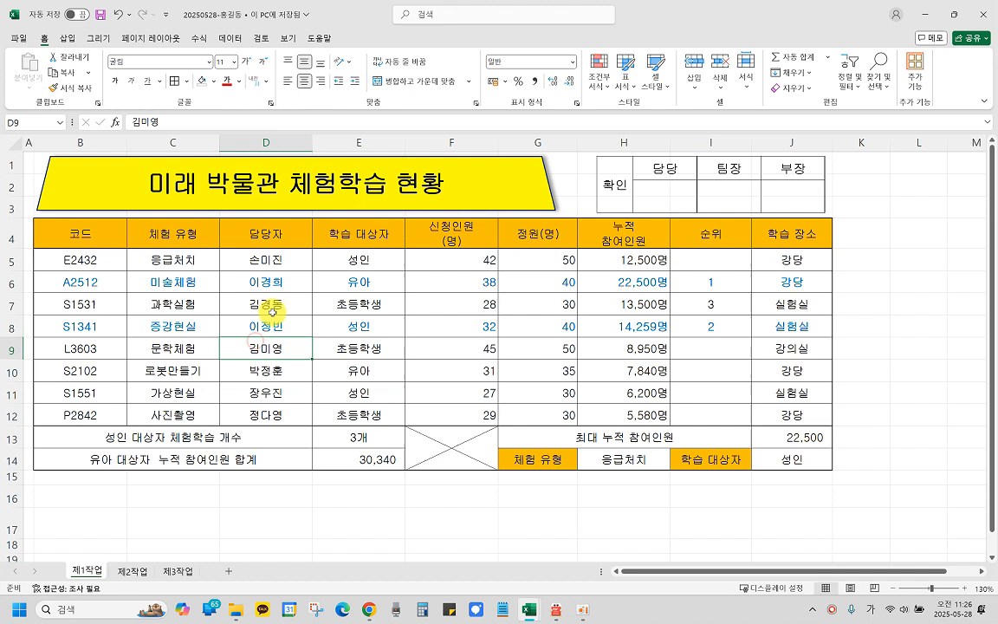
{"action": "double_click", "coordinate": [81, 232]}
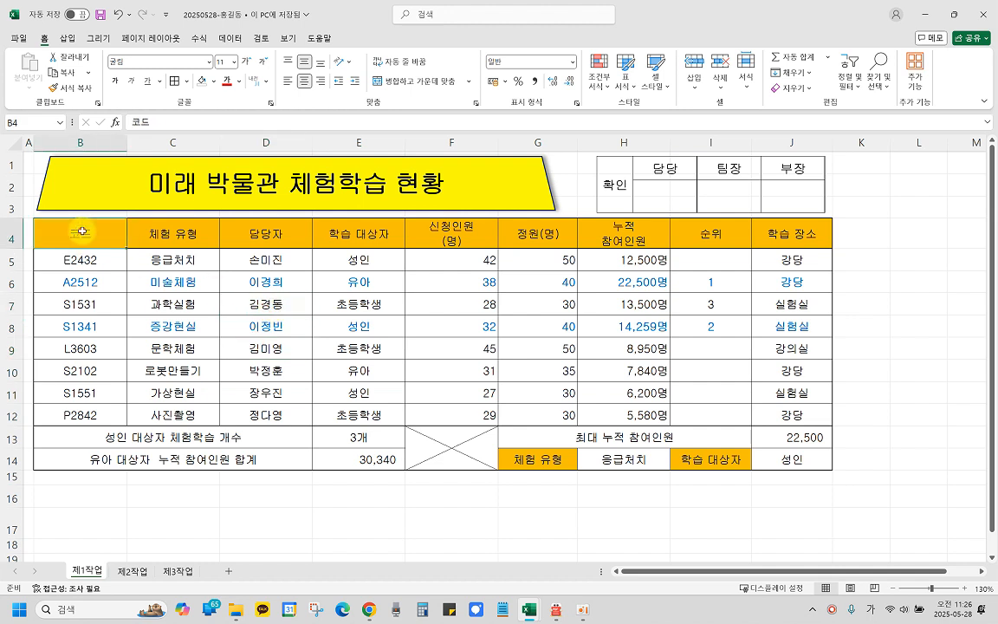
{"action": "left_click", "coordinate": [223, 280]}
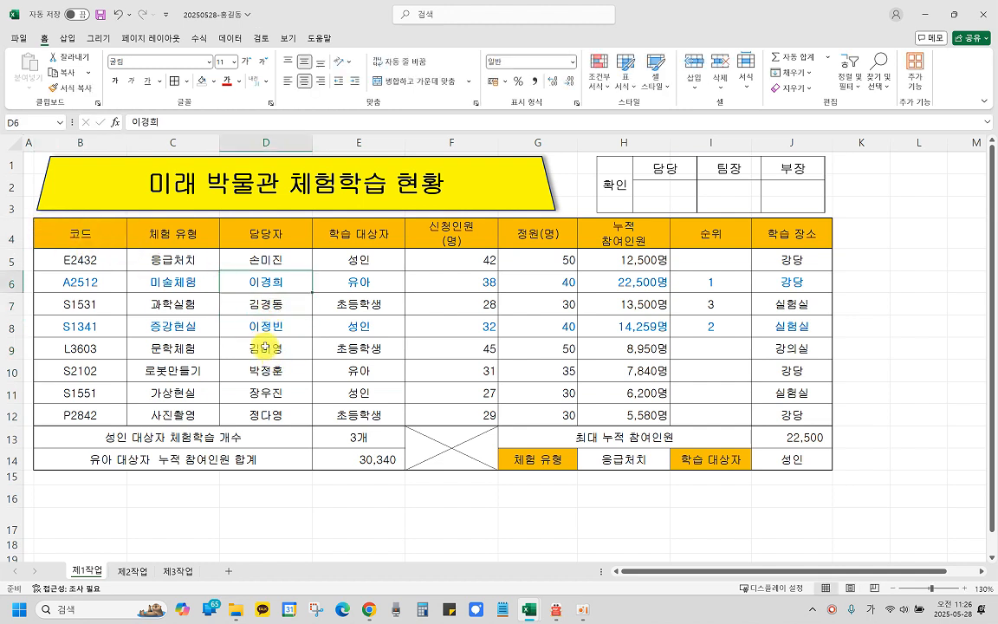
{"action": "left_click", "coordinate": [314, 305]}
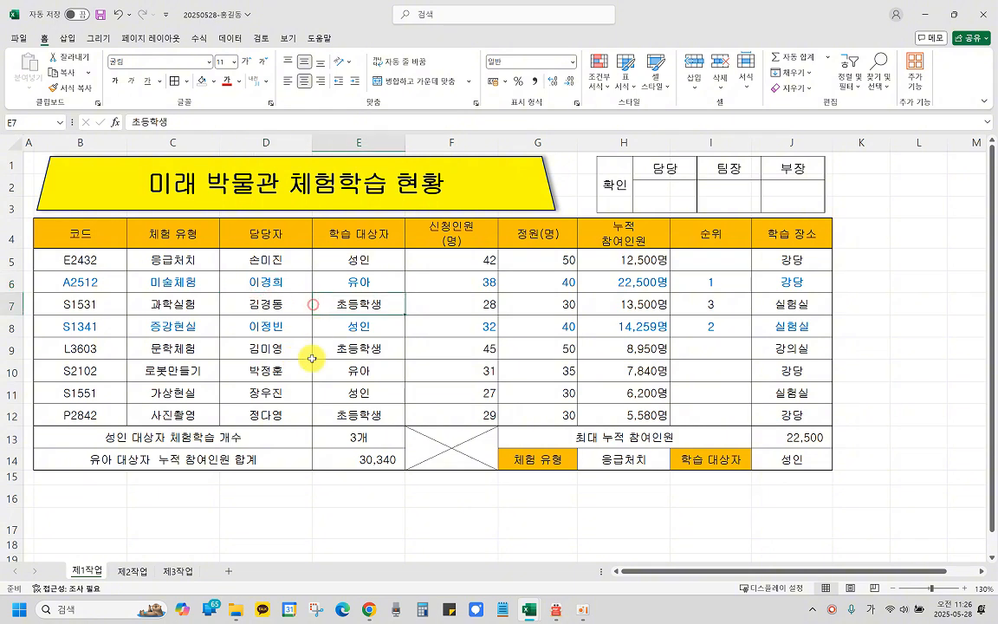
{"action": "left_click", "coordinate": [266, 321]}
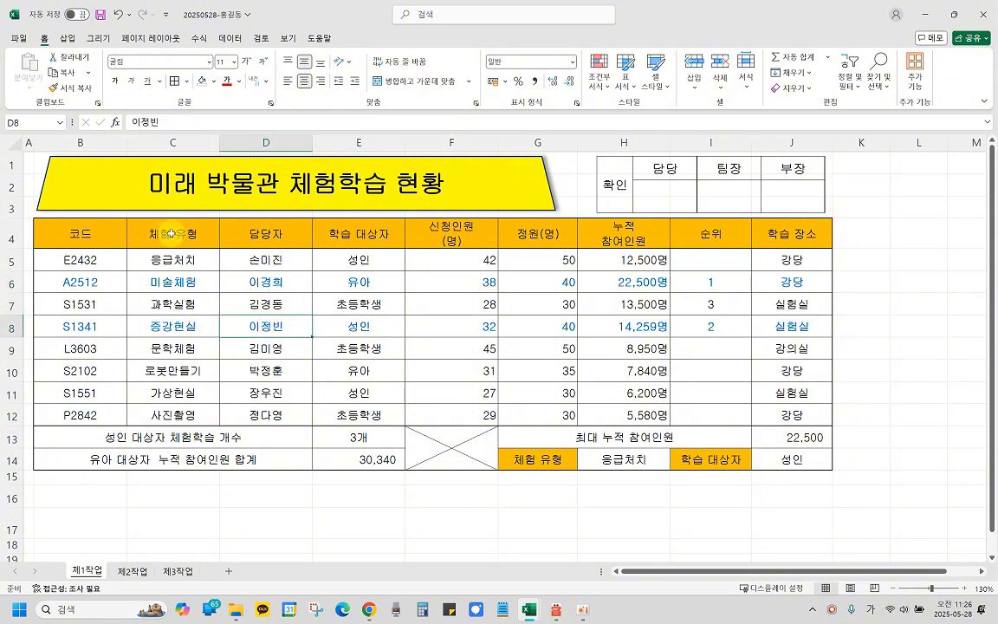
Start a pivot table from a table or range, using 제1작업!$B$4:$H$12 as the source range.
{"action": "left_click", "coordinate": [65, 38]}
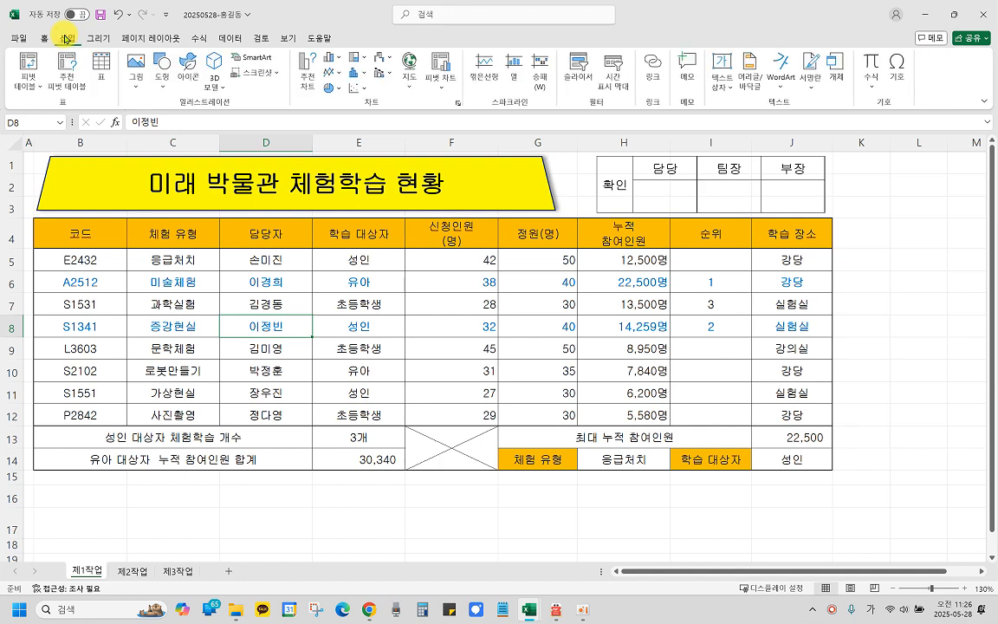
{"action": "left_click", "coordinate": [73, 41]}
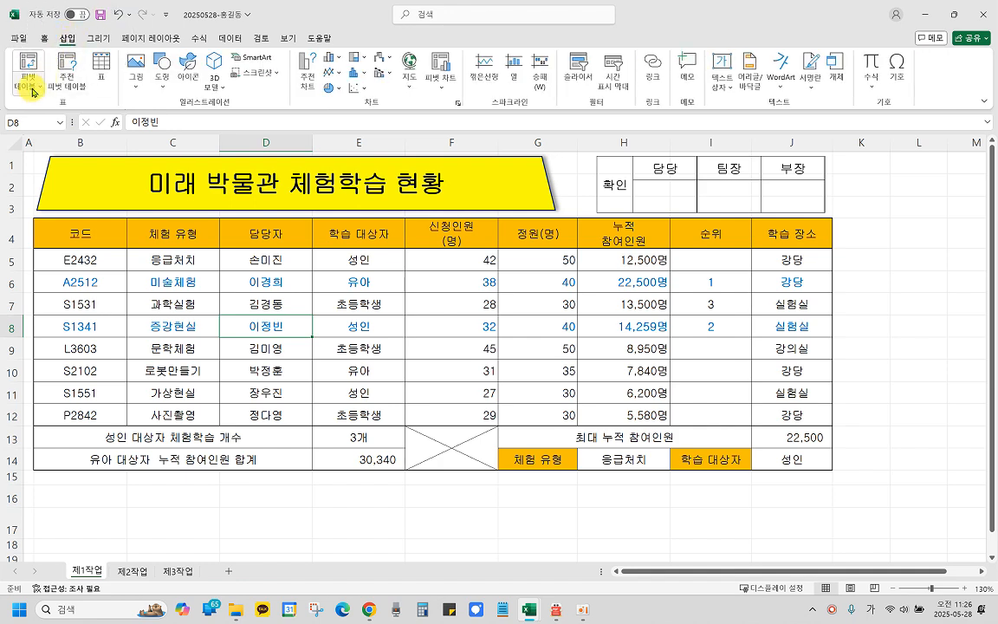
{"action": "key", "text": "ctrl"}
{"action": "key", "text": "ctrl"}
{"action": "key", "text": "ctrl"}
{"action": "key", "text": "ctrl"}
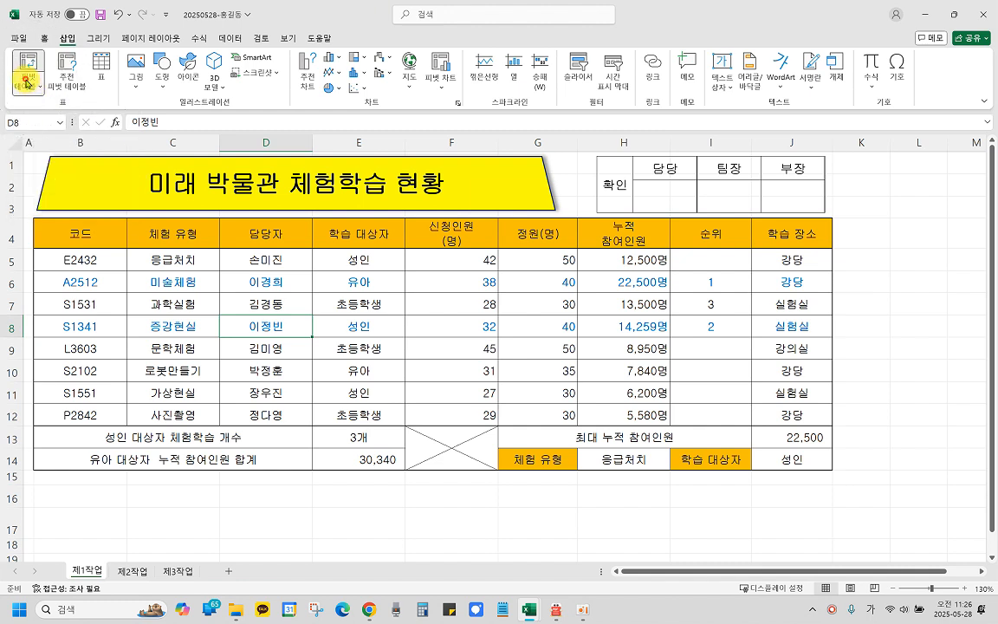
{"action": "left_click", "coordinate": [27, 84]}
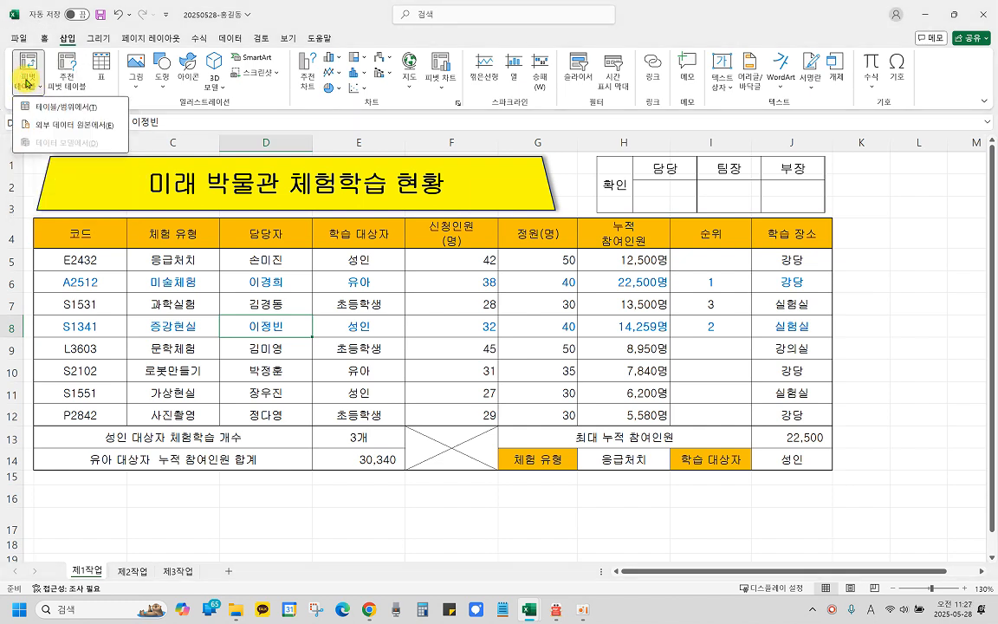
{"action": "left_click", "coordinate": [63, 114]}
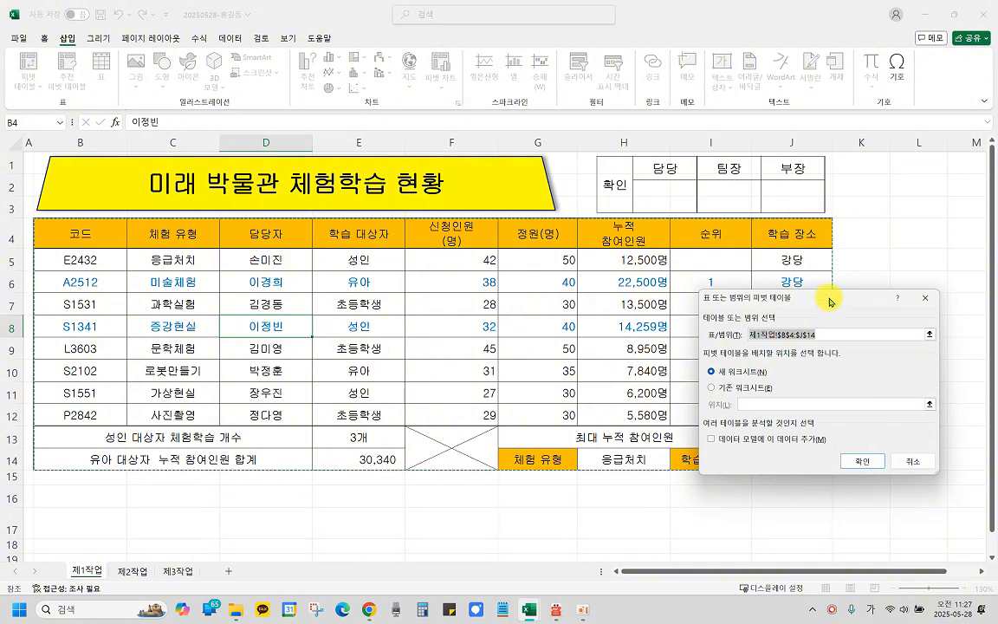
{"action": "left_click_drag", "start_coordinate": [832, 298], "coordinate": [799, 138]}
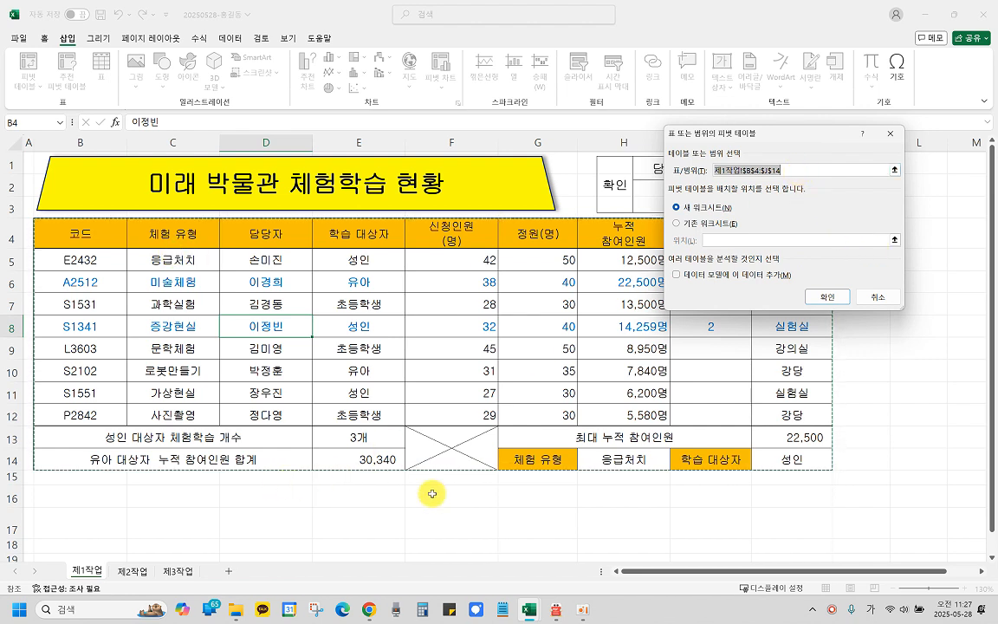
{"action": "left_click_drag", "start_coordinate": [83, 232], "coordinate": [777, 410]}
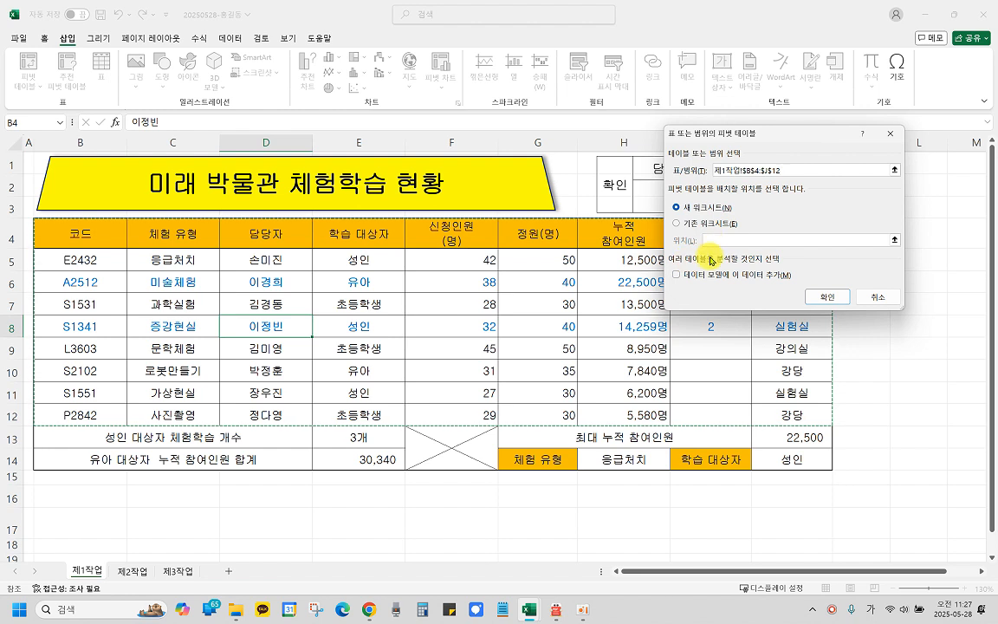
{"action": "left_click_drag", "start_coordinate": [78, 234], "coordinate": [537, 403]}
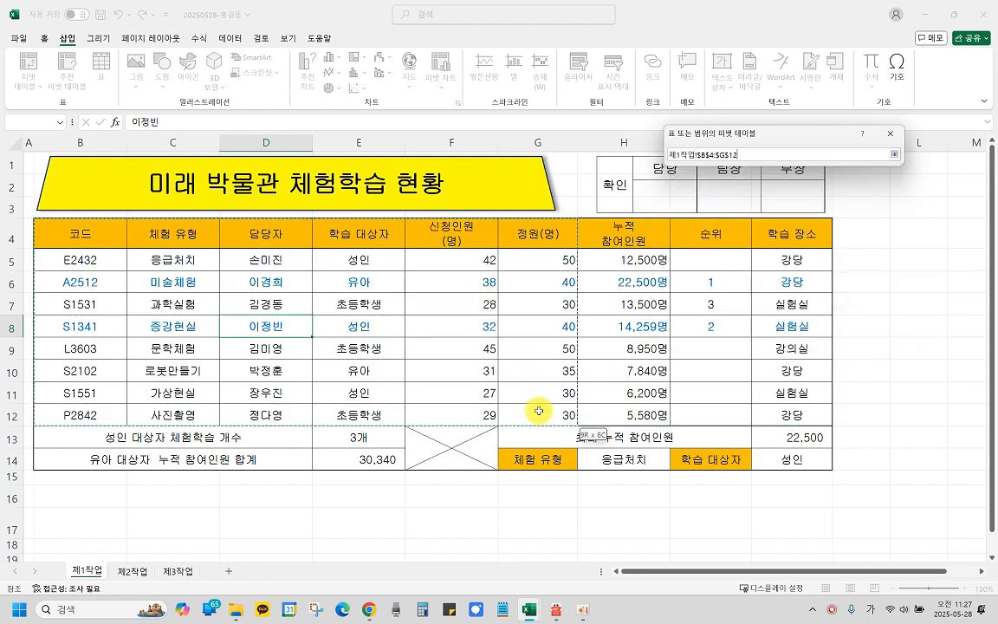
{"action": "left_click_drag", "start_coordinate": [632, 415], "coordinate": [632, 415]}
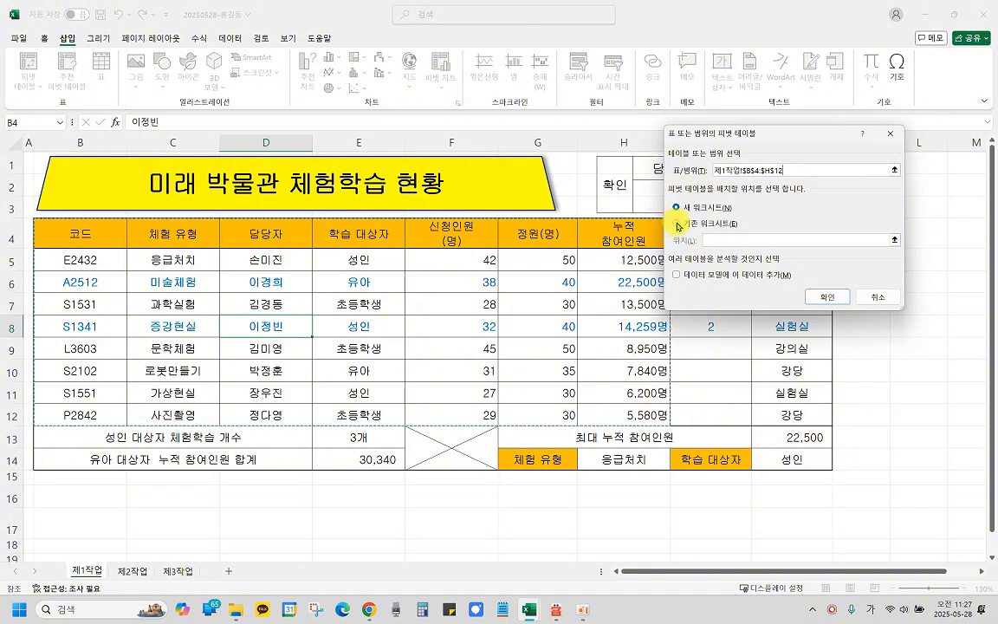
Place the pivot table in the existing worksheet at cell B2 of the 제3작업 sheet and create it.
{"action": "left_click", "coordinate": [733, 240]}
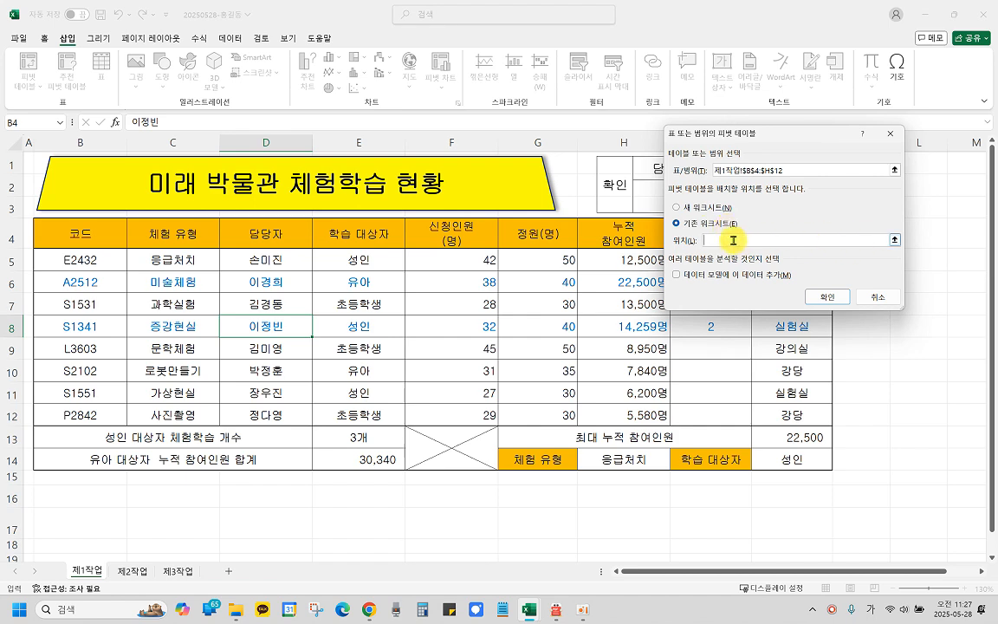
{"action": "left_click", "coordinate": [174, 570]}
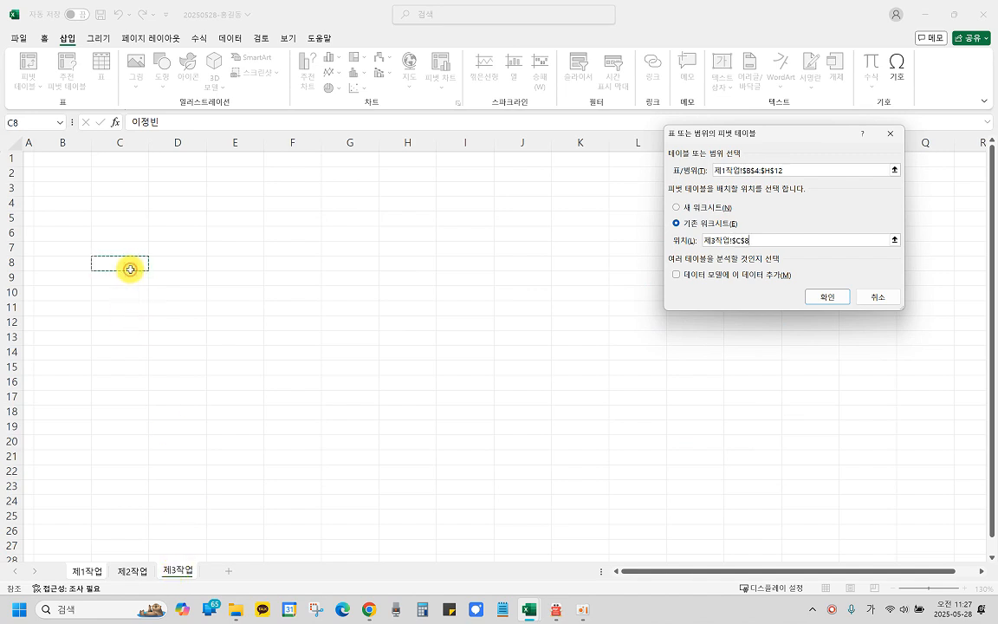
{"action": "left_click", "coordinate": [555, 609]}
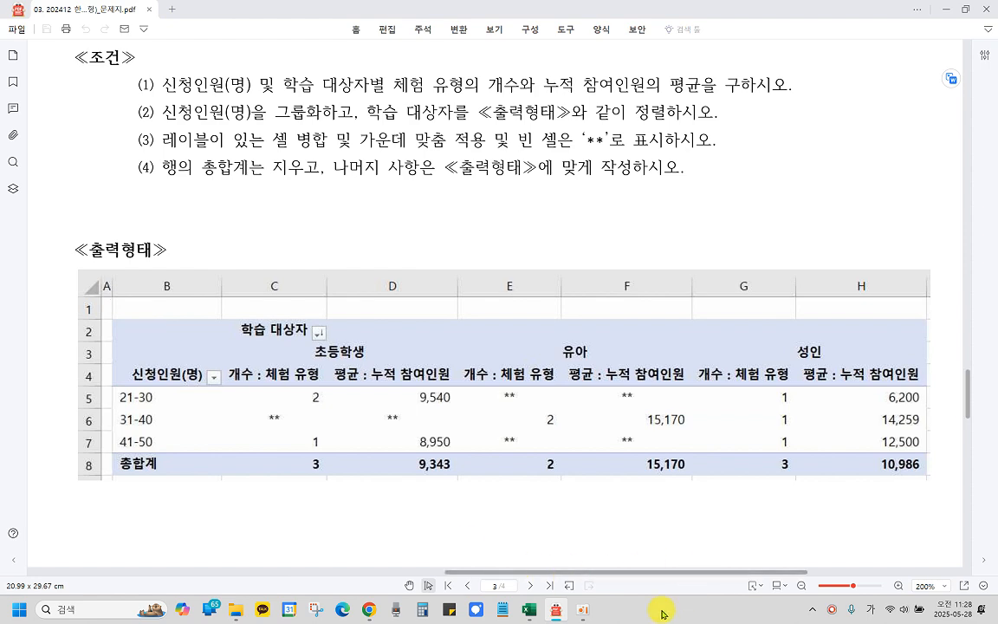
{"action": "left_click", "coordinate": [531, 610]}
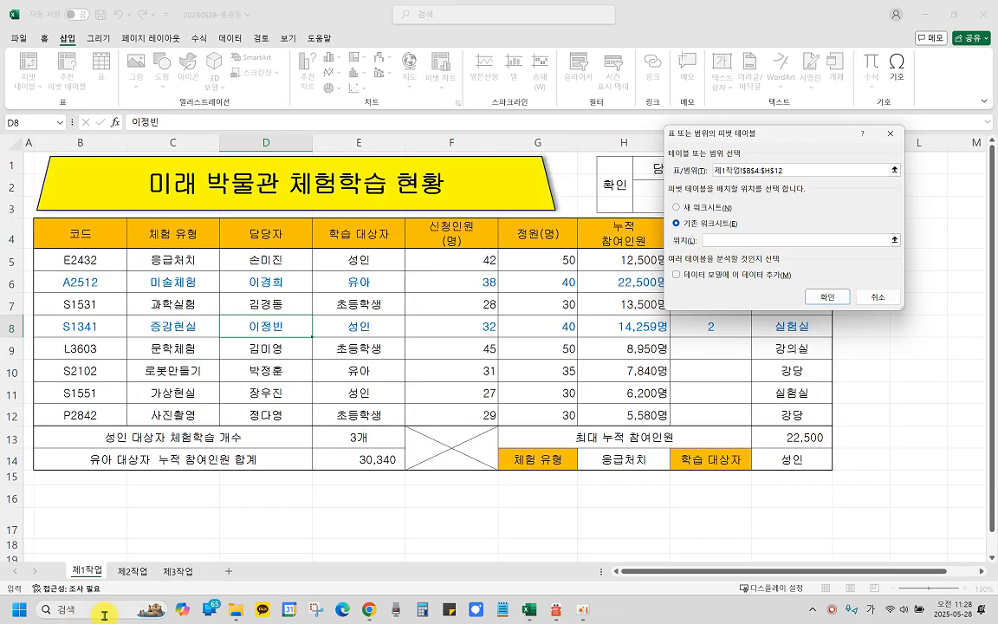
{"action": "left_click", "coordinate": [170, 571]}
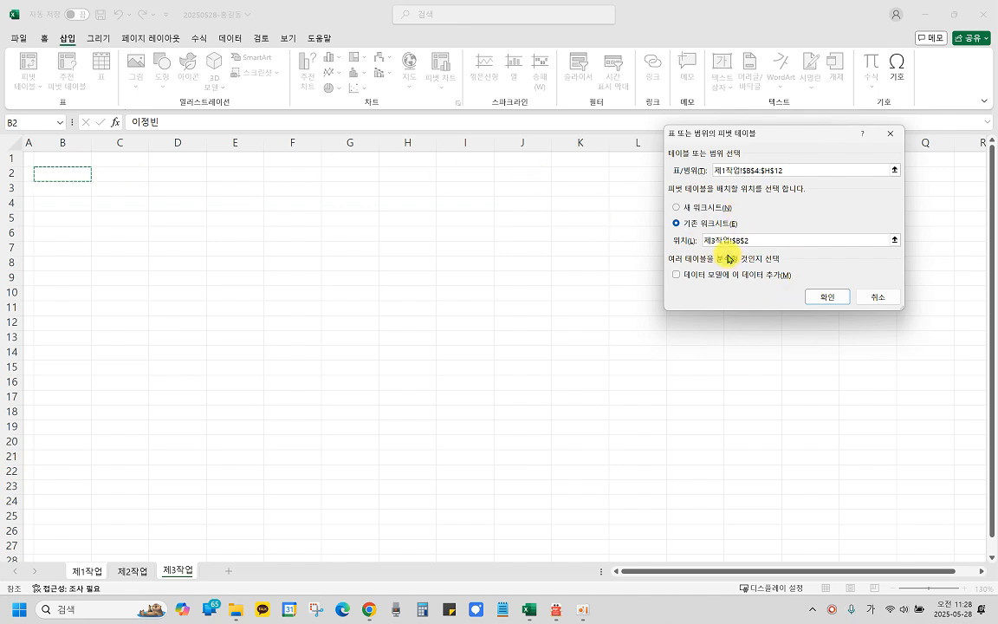
{"action": "left_click", "coordinate": [818, 292]}
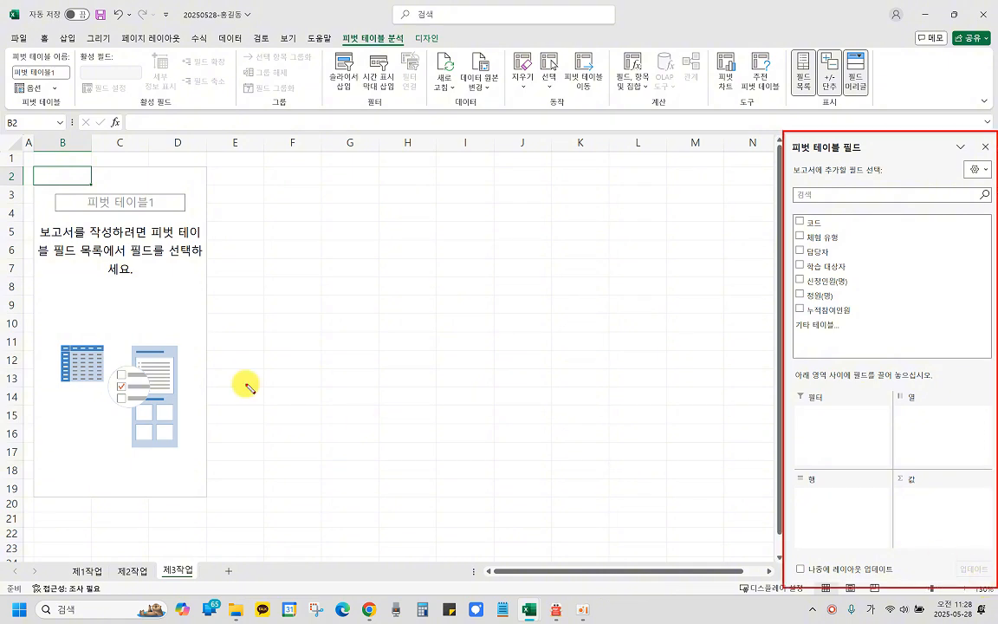
Switch to the exam PDF to check which fields the 출력형태 uses for rows, columns and values, and return to Excel.
{"action": "mouse_move", "coordinate": [33, 164]}
{"action": "left_mouse_down"}
{"action": "mouse_move", "coordinate": [325, 464]}
{"action": "mouse_move", "coordinate": [505, 511]}
{"action": "left_mouse_up"}
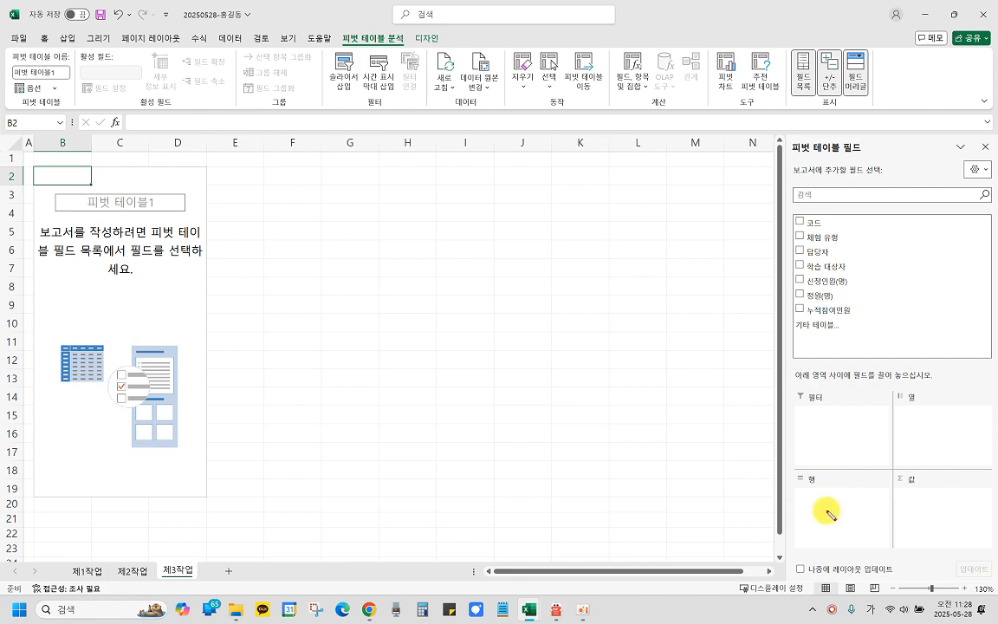
{"action": "left_click", "coordinate": [559, 609]}
{"action": "left_click", "coordinate": [167, 381]}
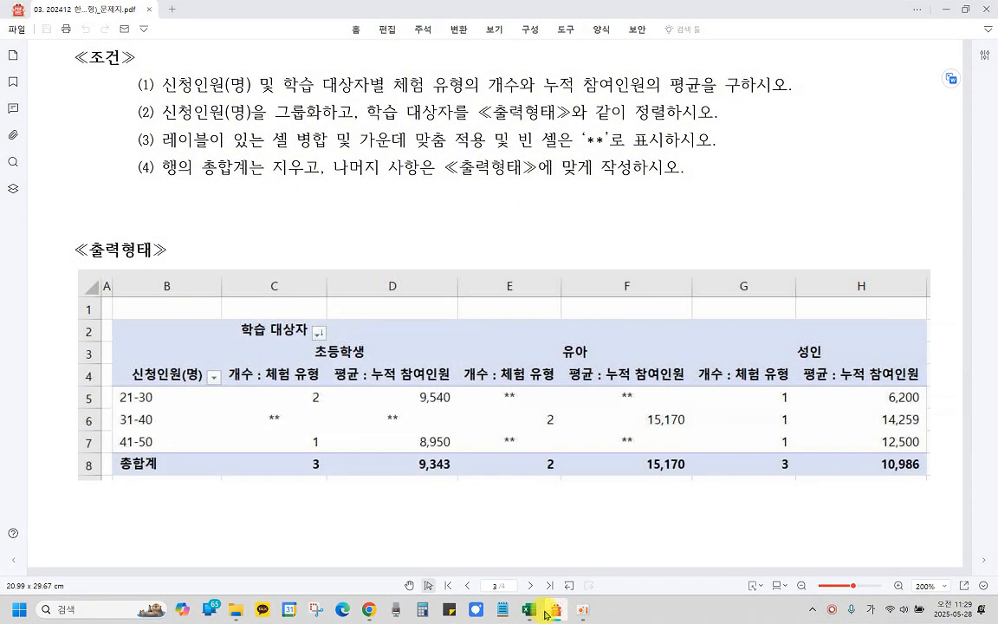
{"action": "mouse_move", "coordinate": [545, 614]}
{"action": "left_click", "coordinate": [550, 502]}
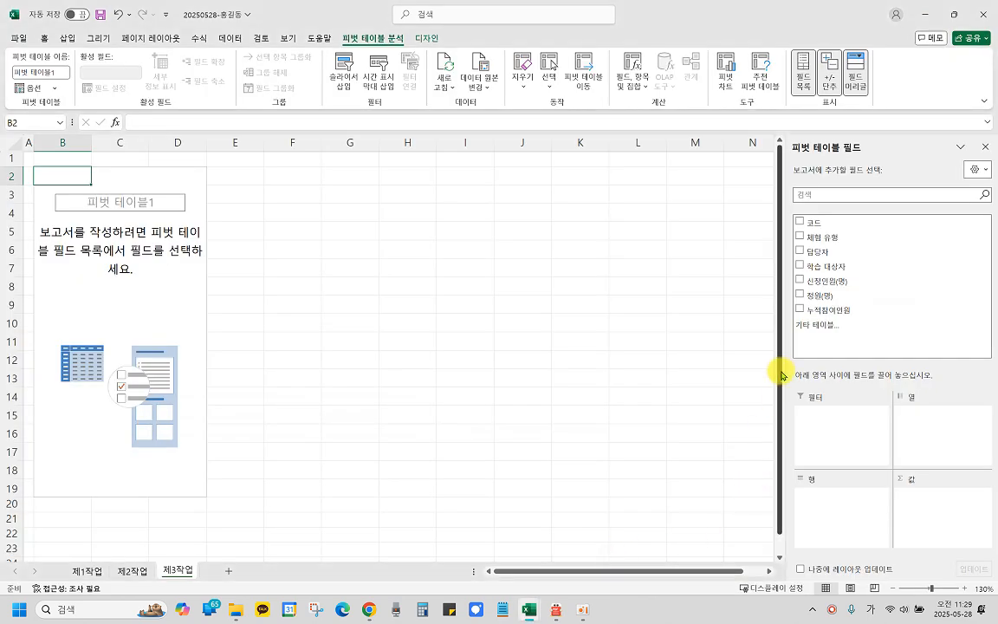
{"action": "key", "text": "ctrl"}
{"action": "key", "text": "ctrl"}
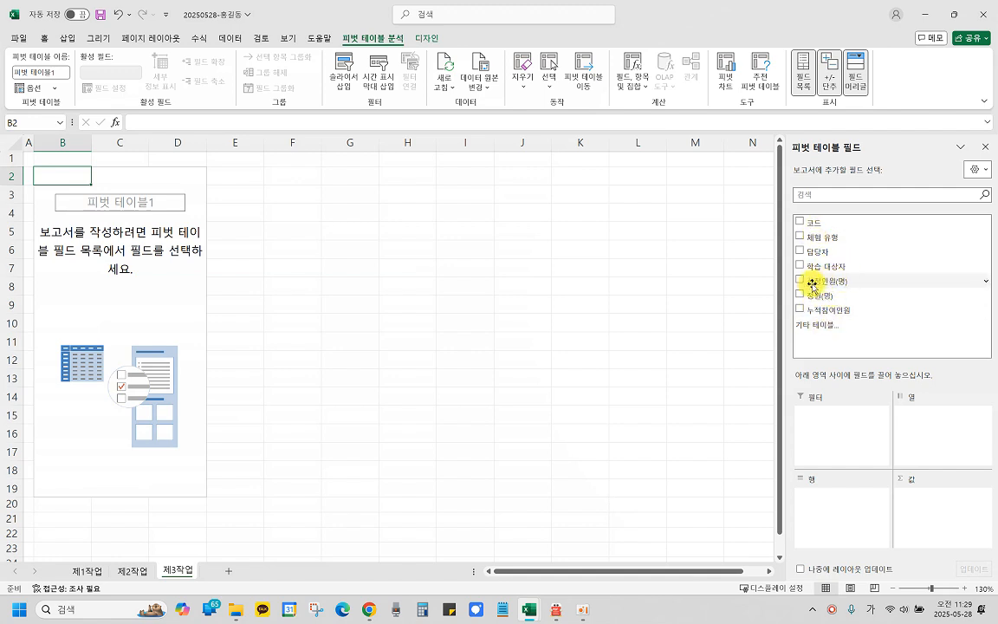
Assign 신청인원(명) to the pivot table's rows, 학습 대상자 to its columns, and 체험 유형 and 누적참여인원 to its values.
{"action": "left_click_drag", "start_coordinate": [836, 284], "coordinate": [834, 502]}
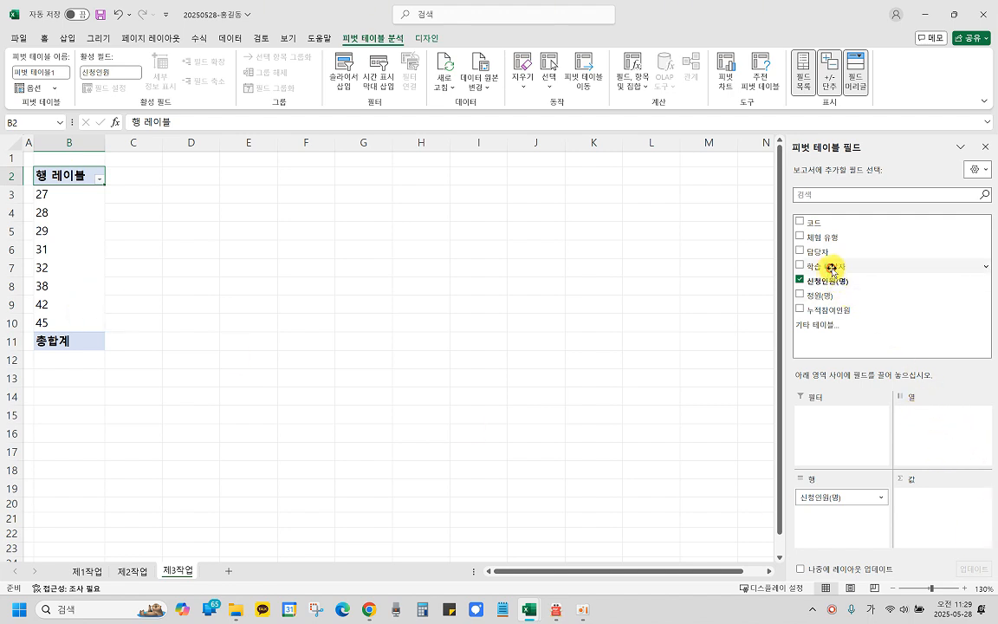
{"action": "left_click_drag", "start_coordinate": [832, 271], "coordinate": [927, 417]}
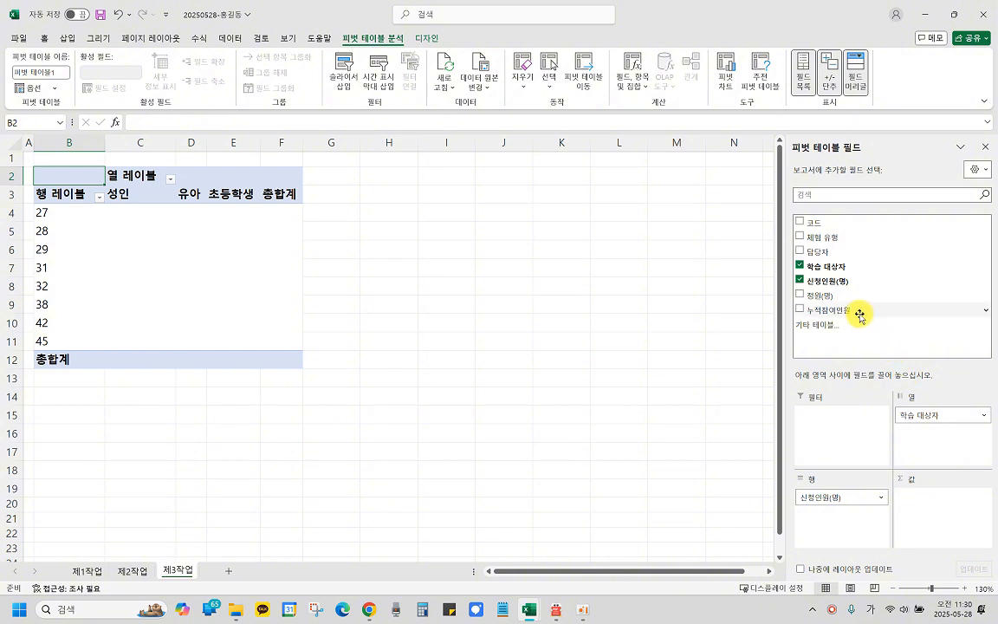
{"action": "left_click_drag", "start_coordinate": [810, 238], "coordinate": [925, 503]}
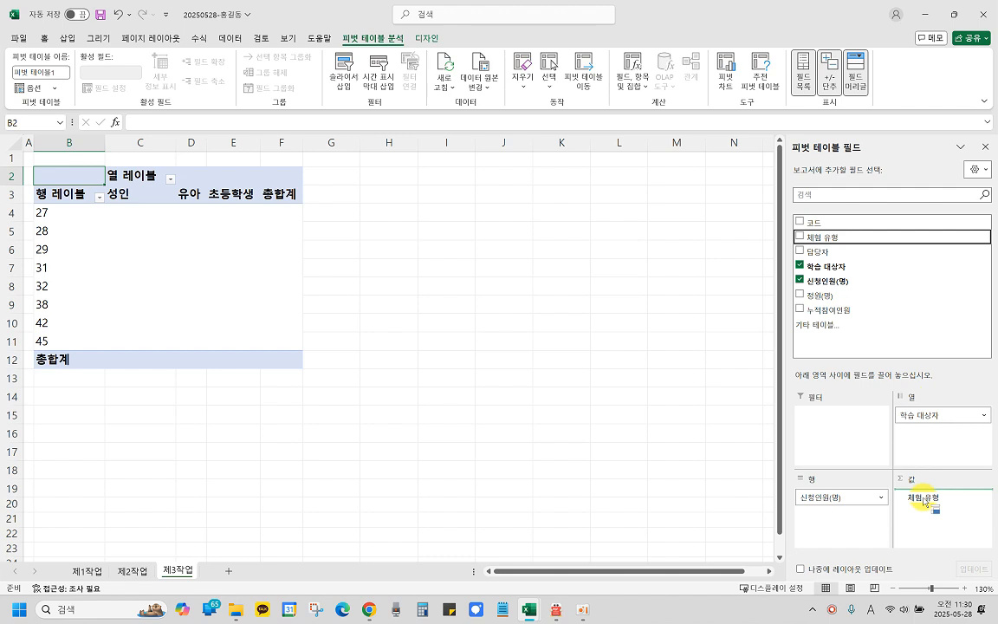
{"action": "left_click_drag", "start_coordinate": [924, 503], "coordinate": [927, 527]}
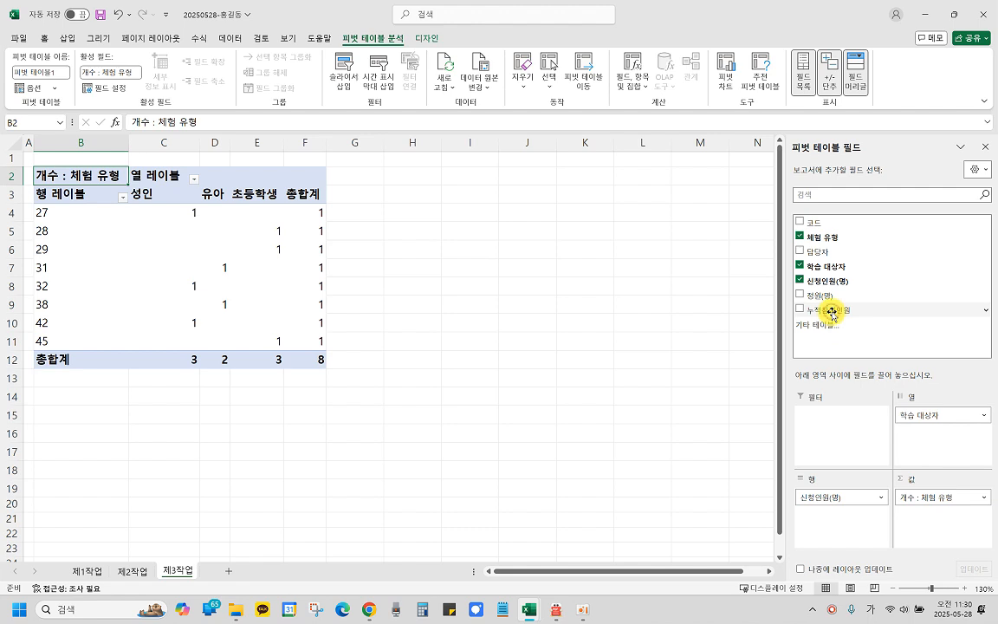
{"action": "left_click_drag", "start_coordinate": [831, 312], "coordinate": [933, 526]}
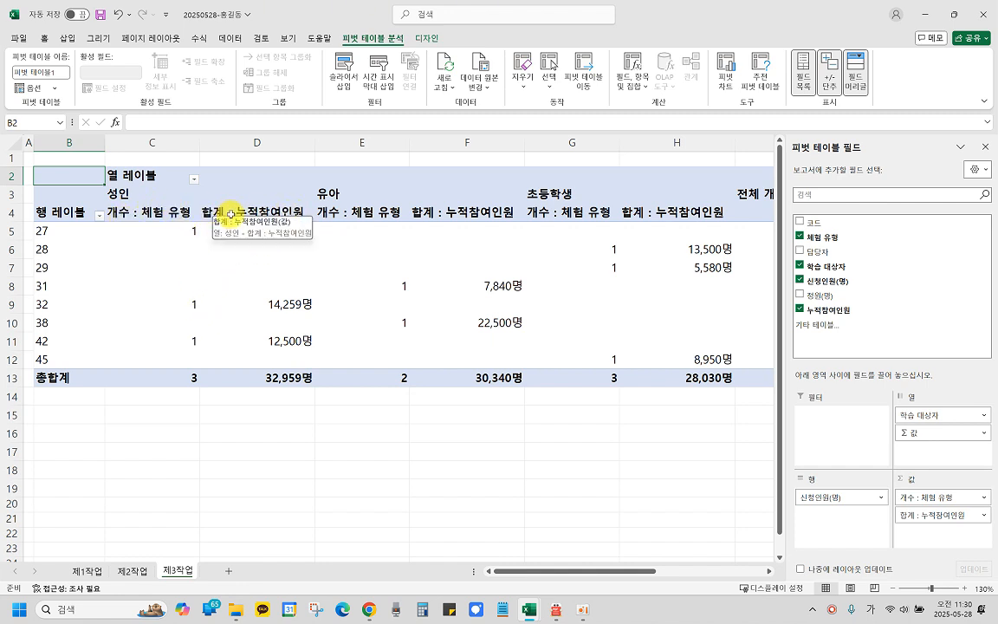
Switch to the exam PDF to compare the value headings and summary functions in the 출력형태, and return to Excel.
{"action": "left_click", "coordinate": [555, 609]}
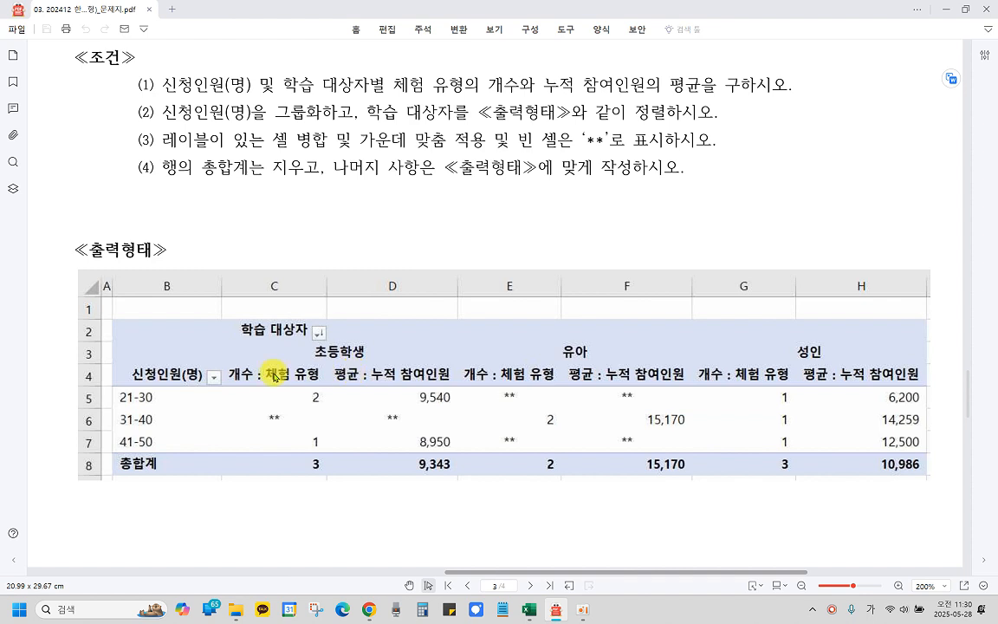
{"action": "left_click", "coordinate": [242, 373]}
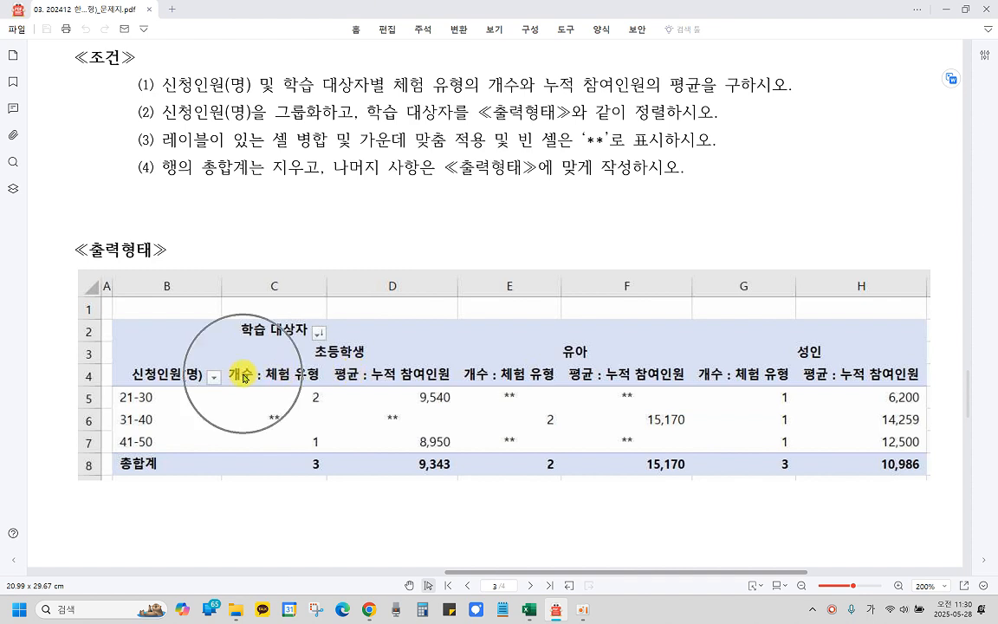
{"action": "left_click", "coordinate": [408, 362]}
{"action": "left_click", "coordinate": [352, 370]}
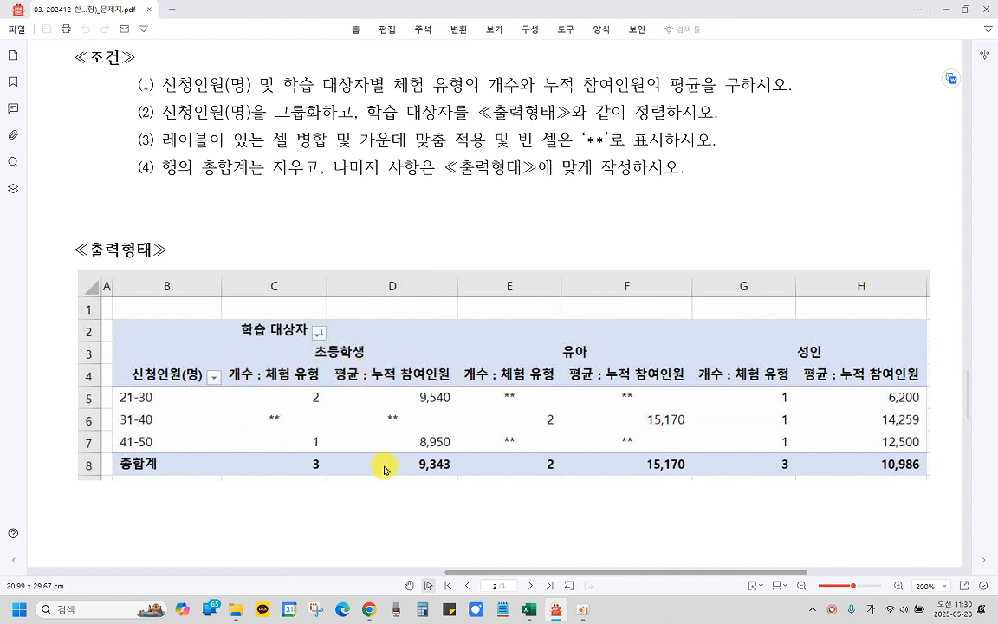
{"action": "mouse_move", "coordinate": [522, 615]}
{"action": "left_click", "coordinate": [586, 562]}
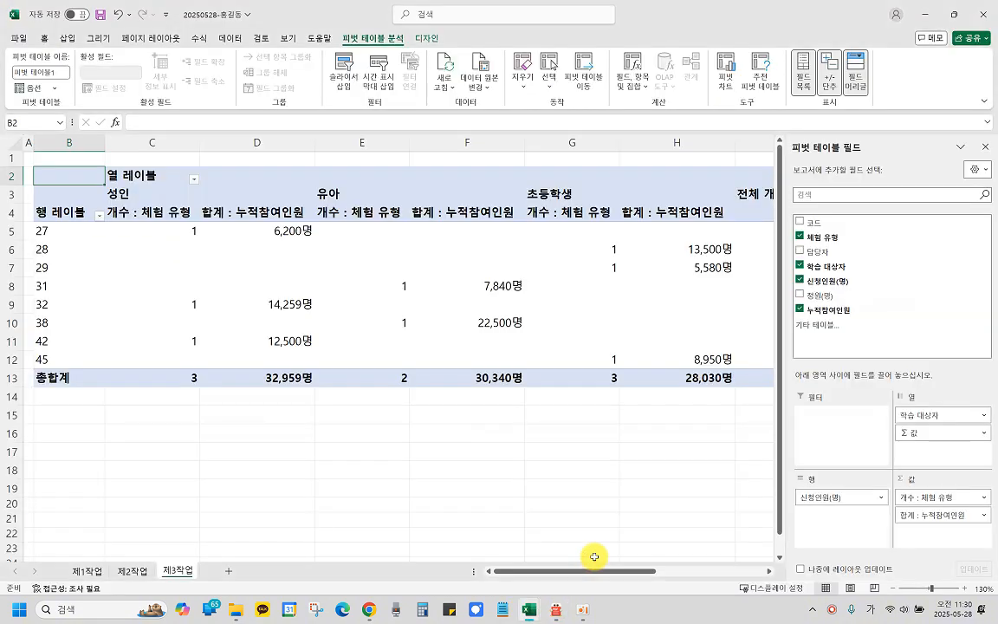
Change the summary function of the pivot table's 누적참여인원 value field from sum to average (평균).
{"action": "left_click", "coordinate": [917, 520]}
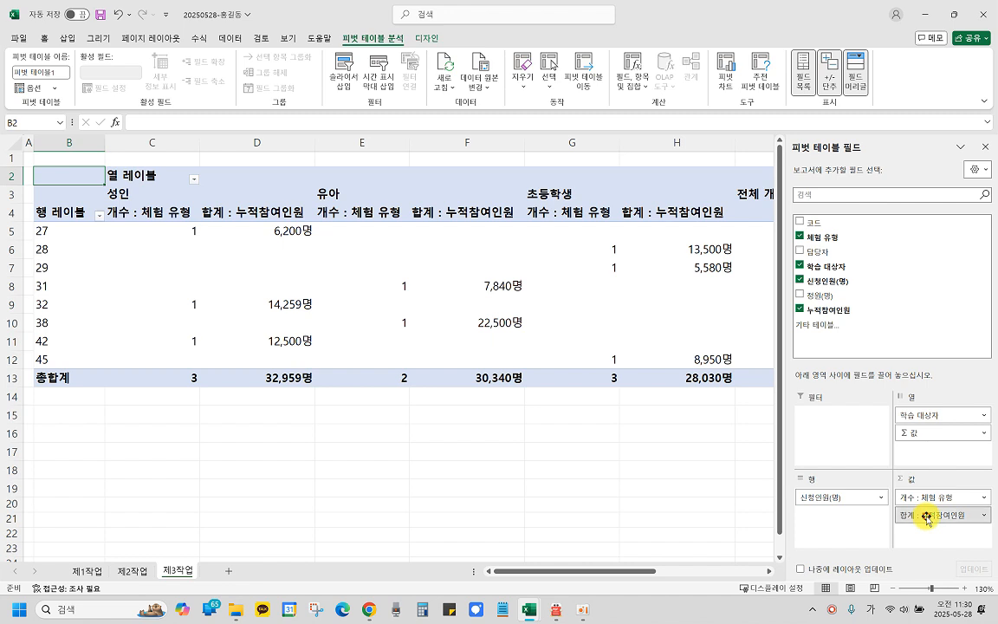
{"action": "left_click", "coordinate": [927, 518]}
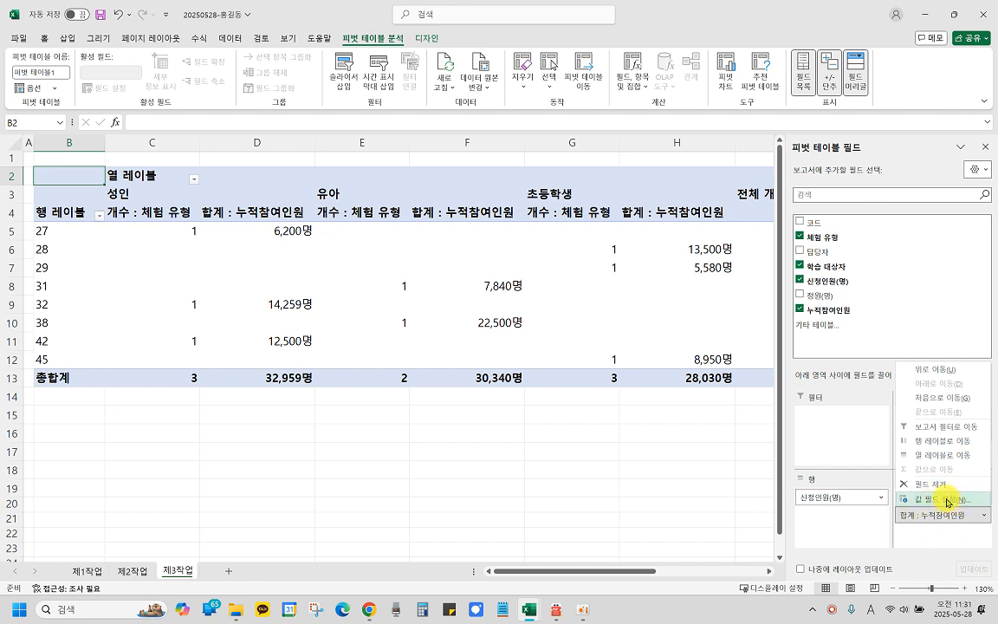
{"action": "left_click", "coordinate": [948, 502]}
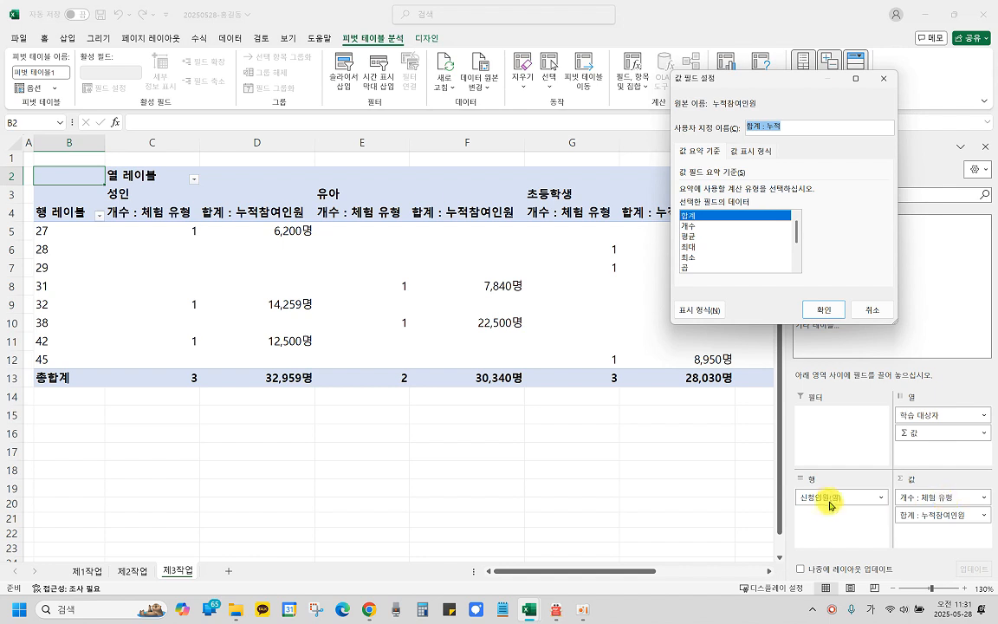
{"action": "left_click", "coordinate": [689, 236]}
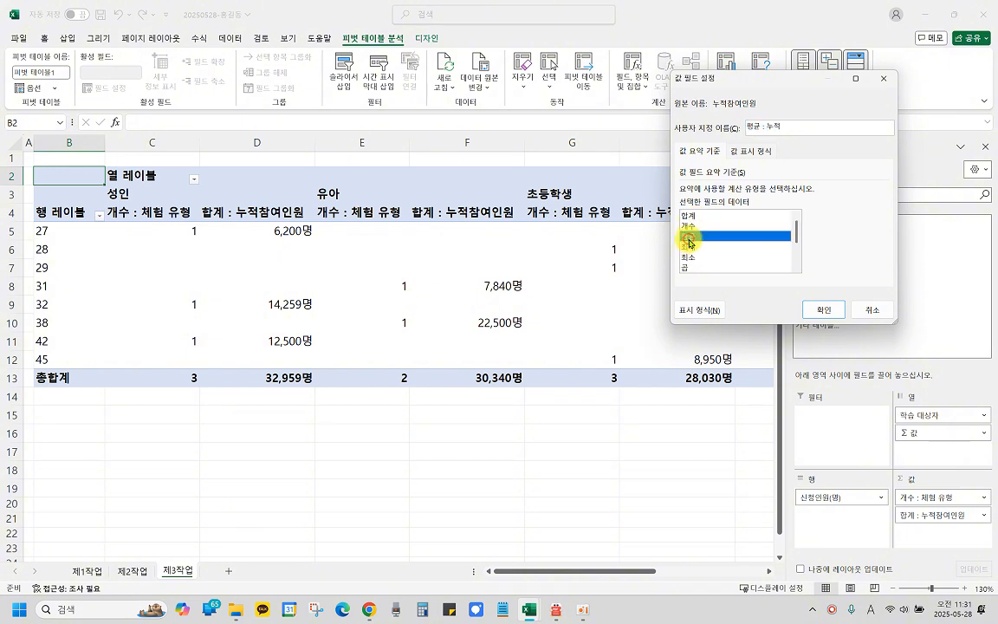
{"action": "left_click", "coordinate": [688, 238]}
{"action": "left_click", "coordinate": [689, 238]}
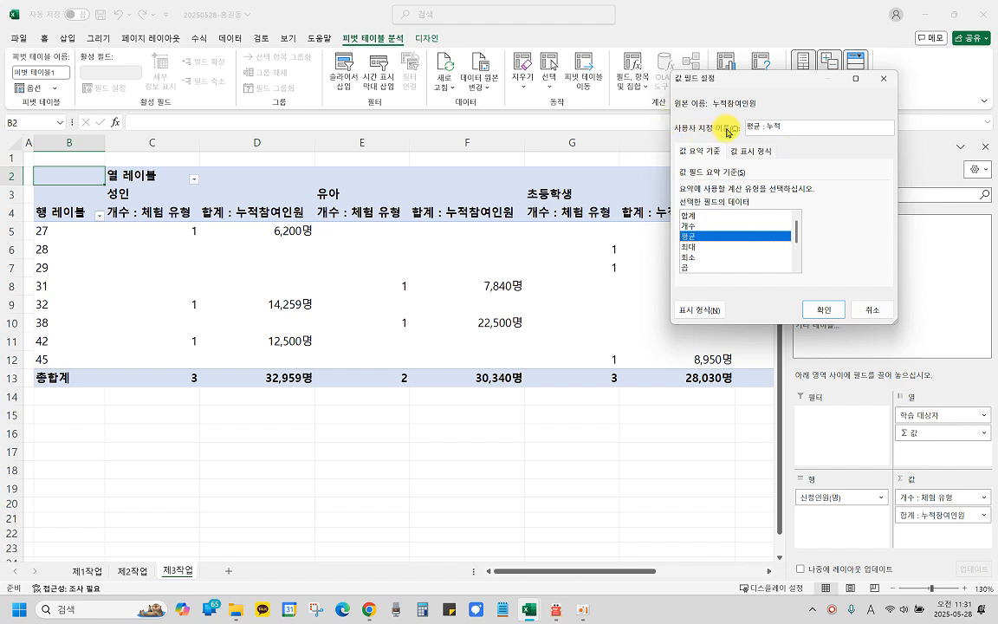
Name the averaged value field 평균 : 누적 참여인원, checking the wording in the exam PDF's 출력형태, and apply the settings.
{"action": "left_click", "coordinate": [811, 125]}
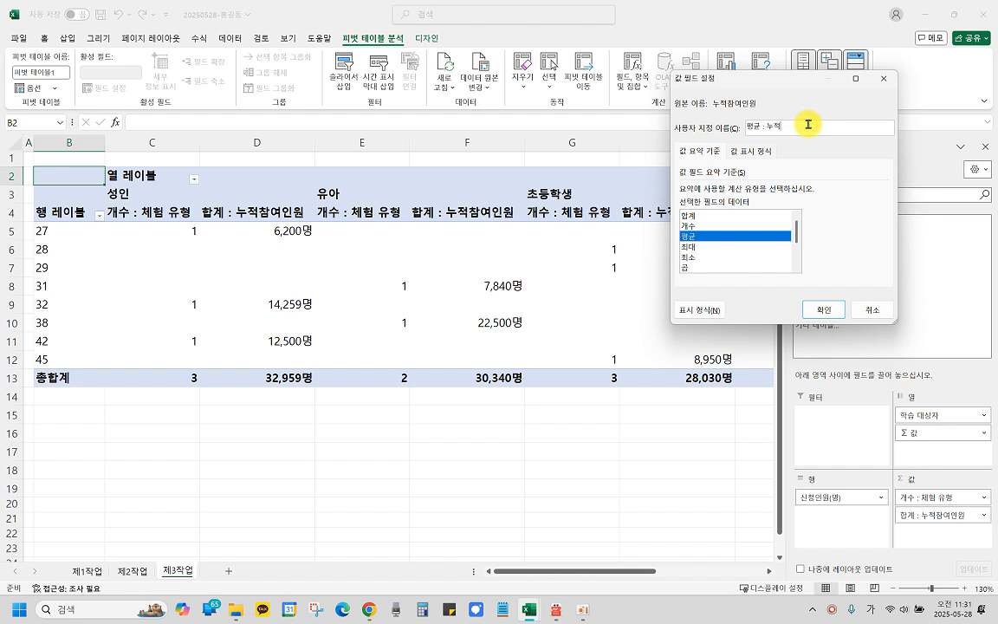
{"action": "type", "text": "참여인원"}
{"action": "left_click", "coordinate": [557, 610]}
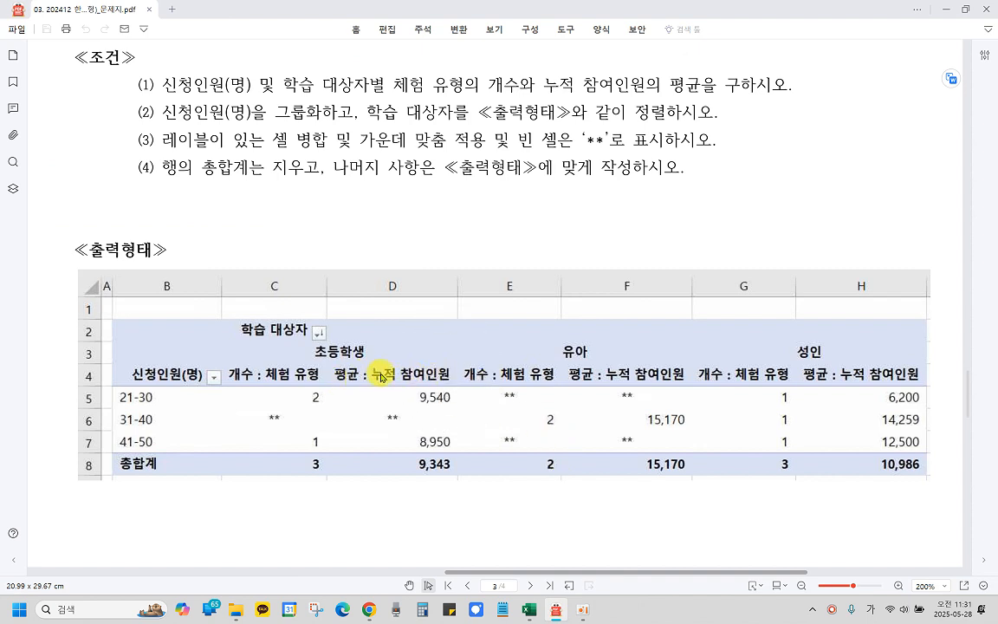
{"action": "mouse_move", "coordinate": [539, 618]}
{"action": "left_click", "coordinate": [590, 511]}
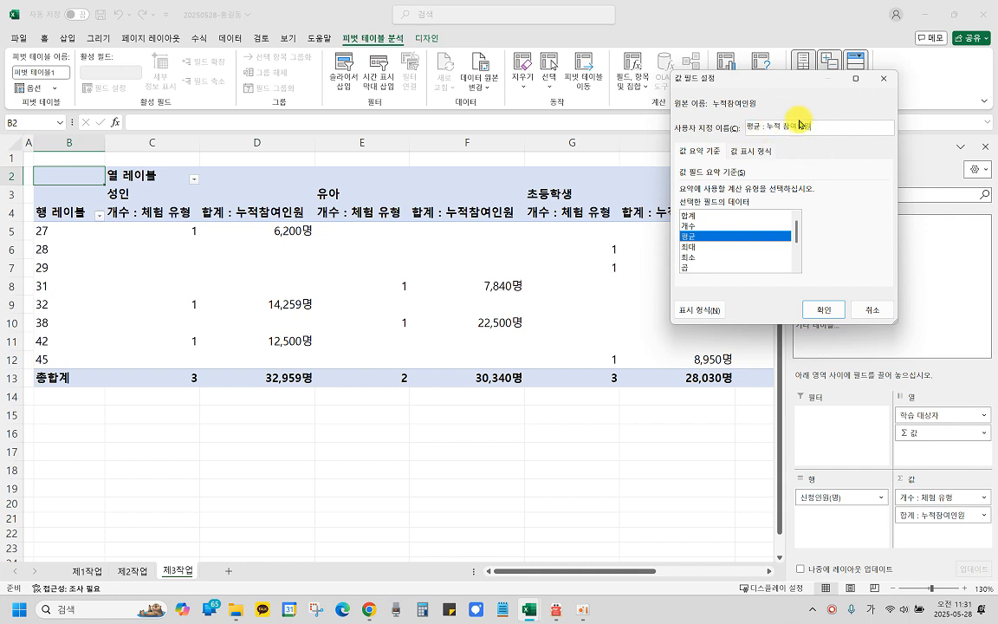
{"action": "left_click", "coordinate": [825, 311]}
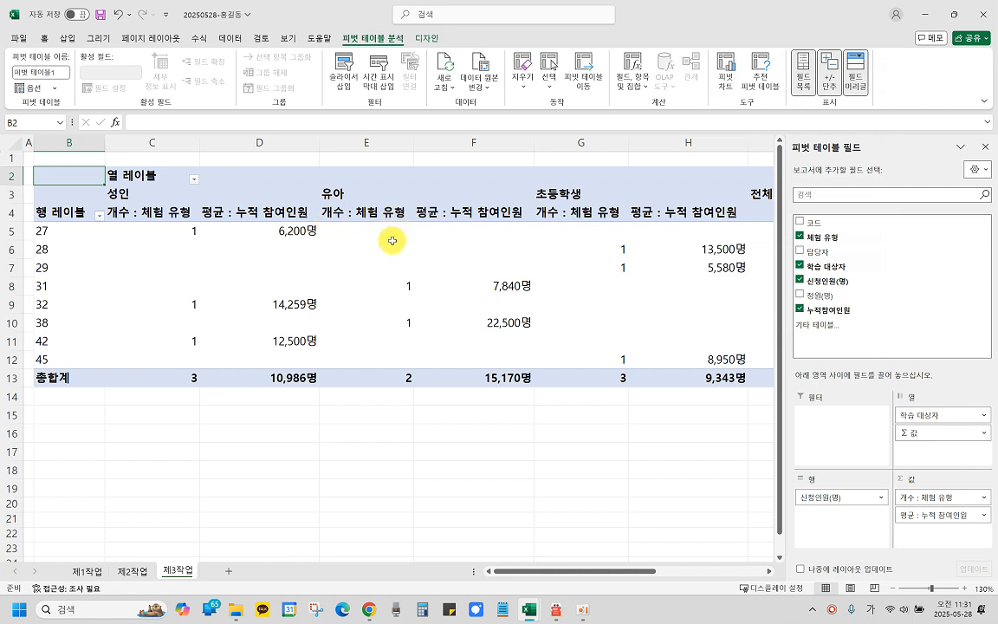
{"action": "key", "text": "ctrl+alt+d"}
{"action": "mouse_move", "coordinate": [198, 200]}
{"action": "left_mouse_down"}
{"action": "mouse_move", "coordinate": [211, 215]}
{"action": "mouse_move", "coordinate": [310, 222]}
{"action": "left_mouse_up"}
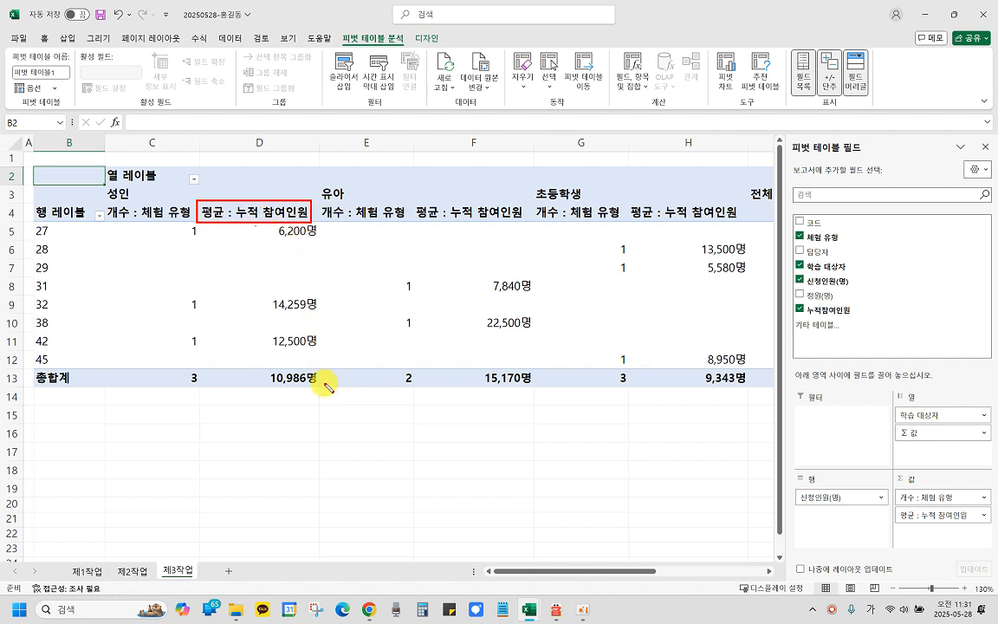
{"action": "left_click_drag", "start_coordinate": [256, 226], "coordinate": [325, 364]}
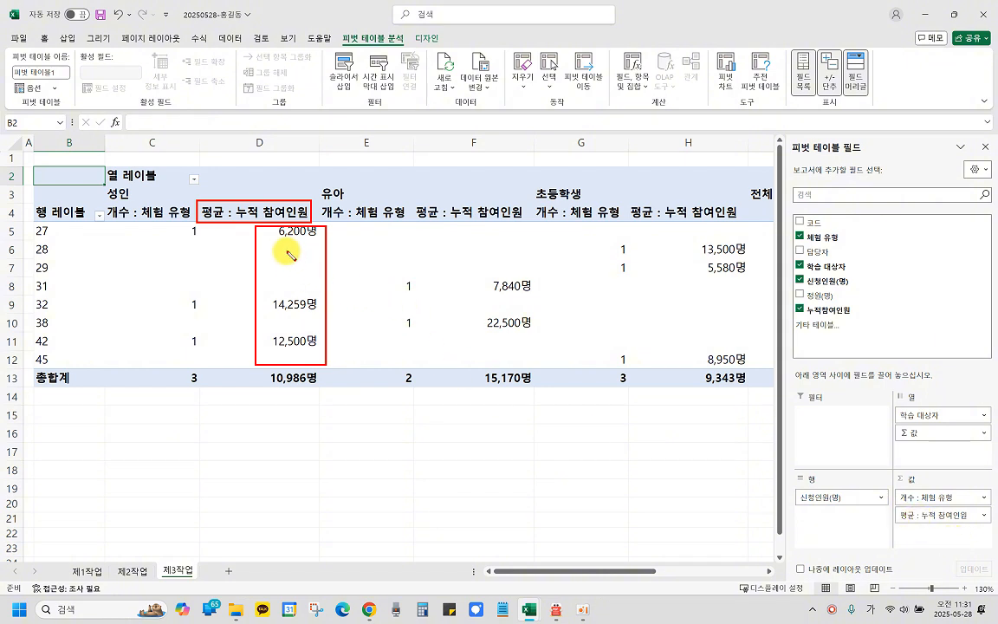
{"action": "key", "text": "ctrl"}
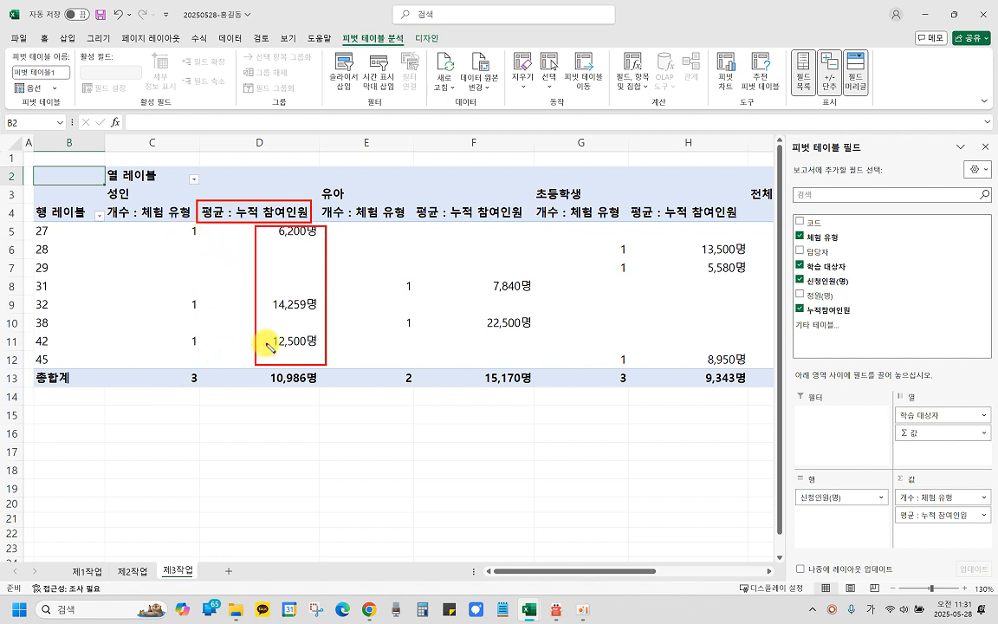
{"action": "key", "text": "ctrl"}
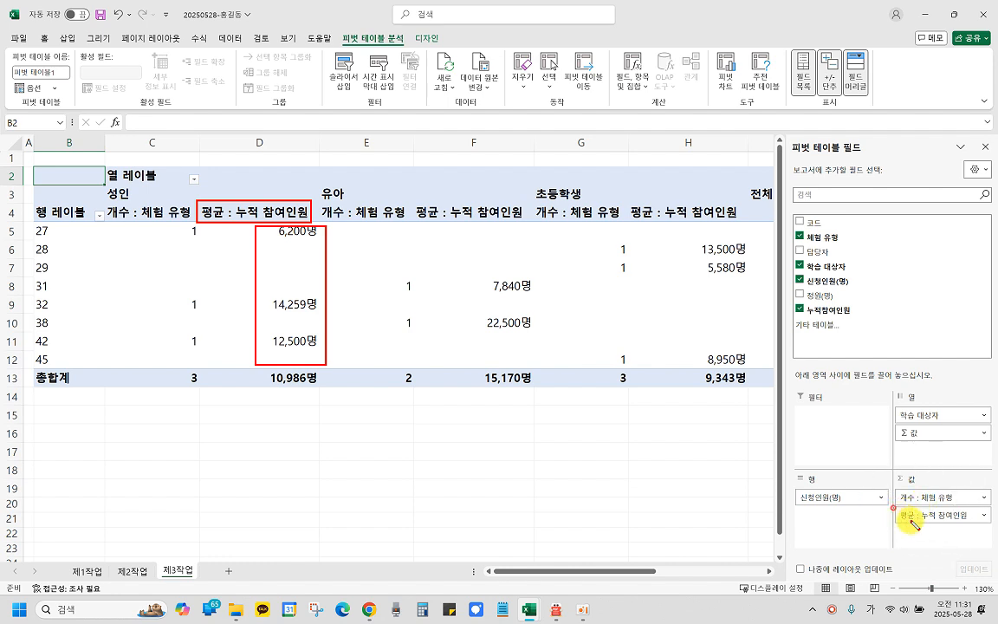
{"action": "left_click_drag", "start_coordinate": [894, 510], "coordinate": [977, 528]}
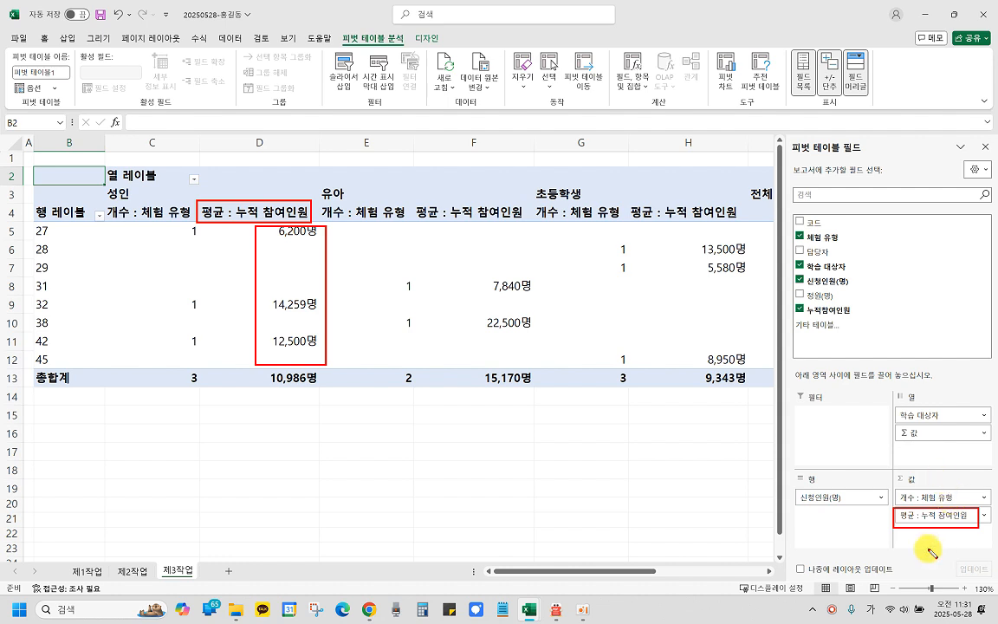
{"action": "key", "text": "Escape"}
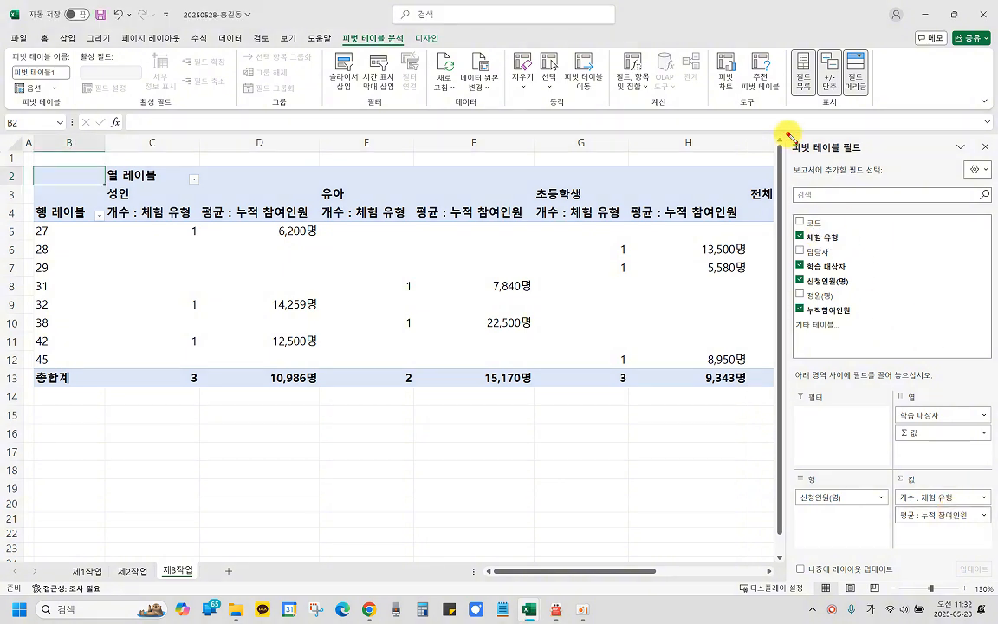
{"action": "mouse_move", "coordinate": [790, 137]}
{"action": "left_mouse_down"}
{"action": "mouse_move", "coordinate": [979, 513]}
{"action": "mouse_move", "coordinate": [990, 561]}
{"action": "left_mouse_up"}
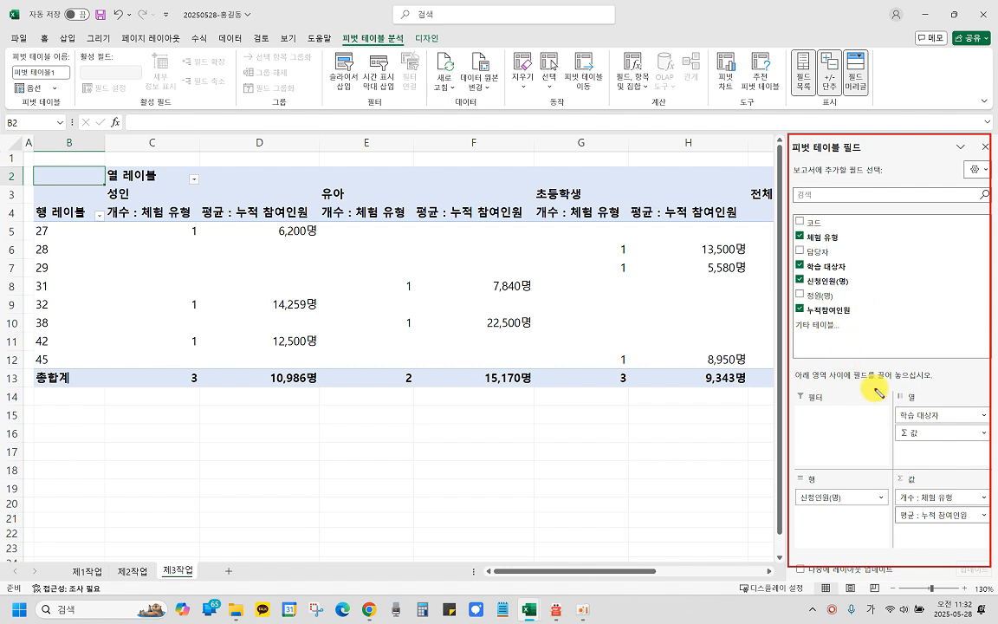
{"action": "left_click", "coordinate": [309, 292]}
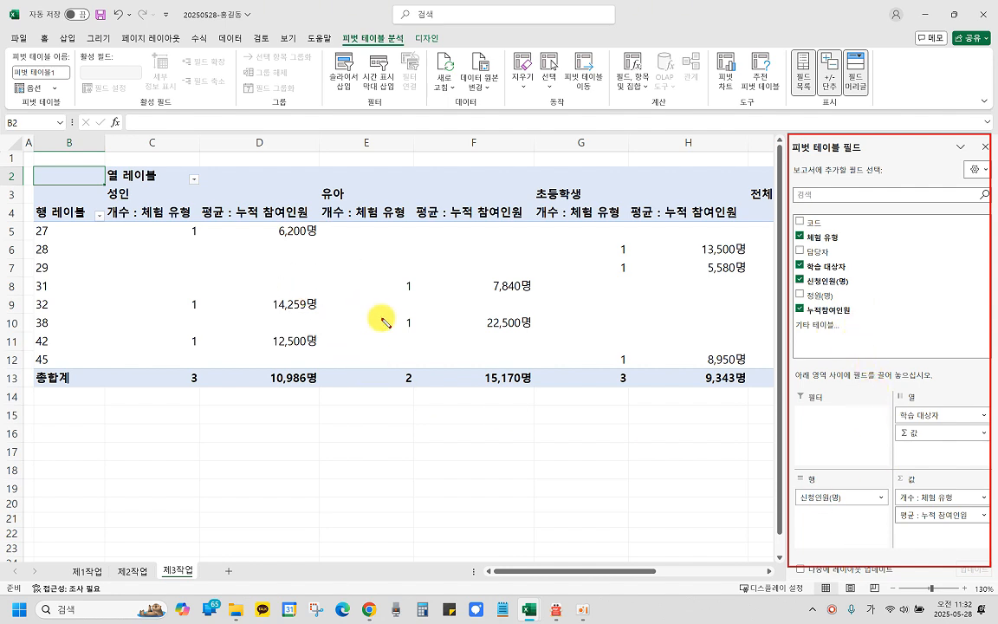
{"action": "key", "text": "Escape"}
Remove 신청인원(명) from the pivot table's rows and add it back to the rows.
{"action": "left_click", "coordinate": [840, 501]}
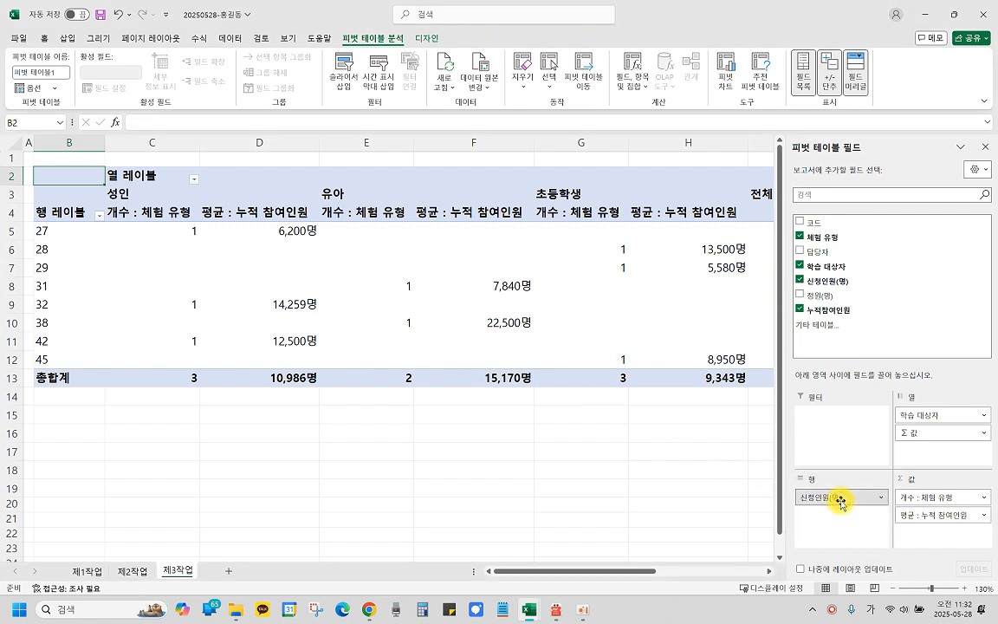
{"action": "left_click_drag", "start_coordinate": [841, 500], "coordinate": [734, 500]}
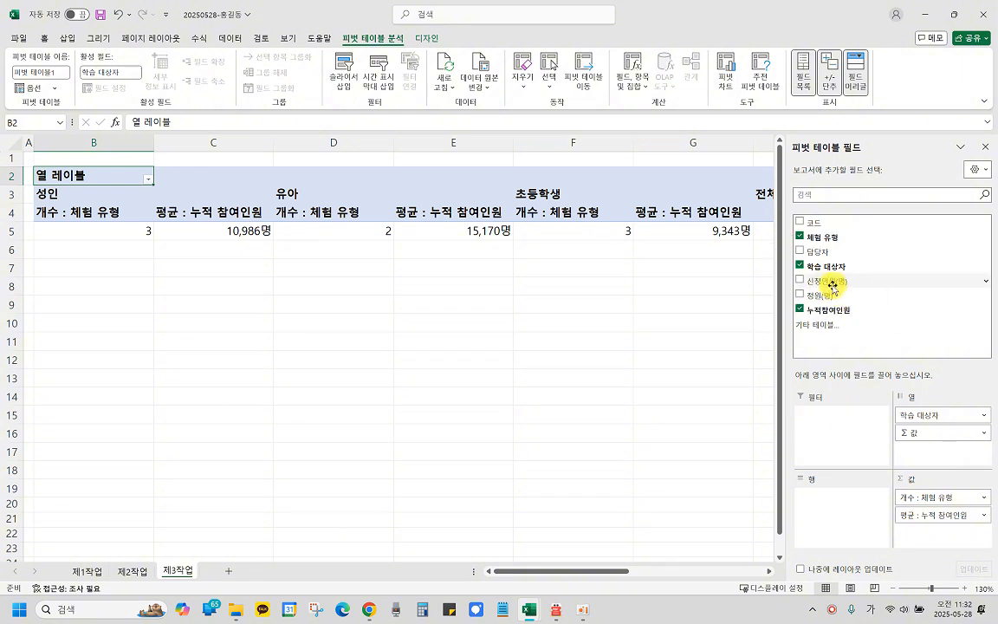
{"action": "left_click_drag", "start_coordinate": [831, 284], "coordinate": [845, 503]}
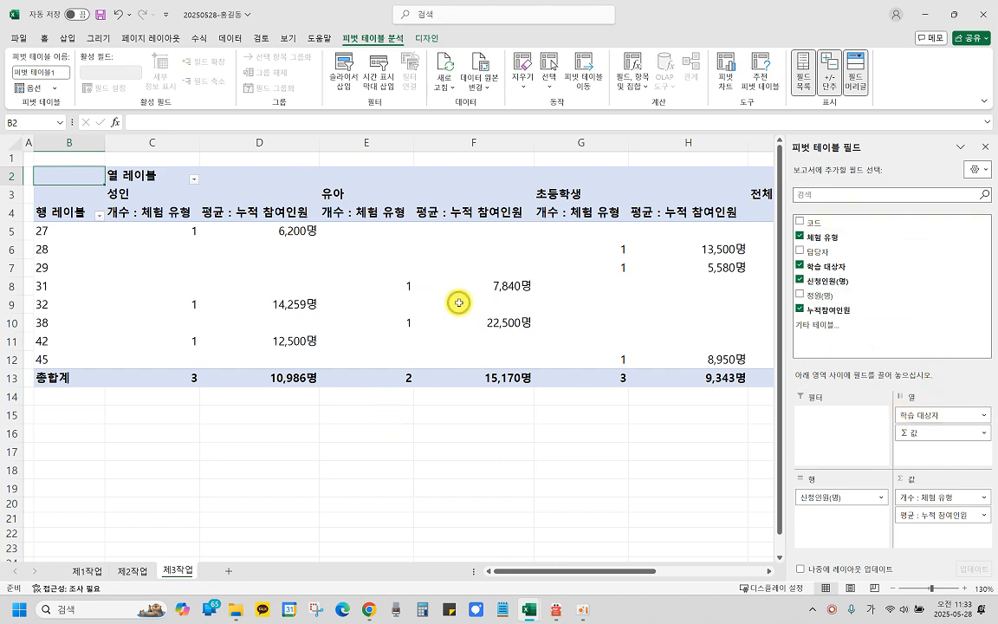
Close the pivot table's field list to free up space on the 제3작업 sheet.
{"action": "left_click", "coordinate": [352, 445]}
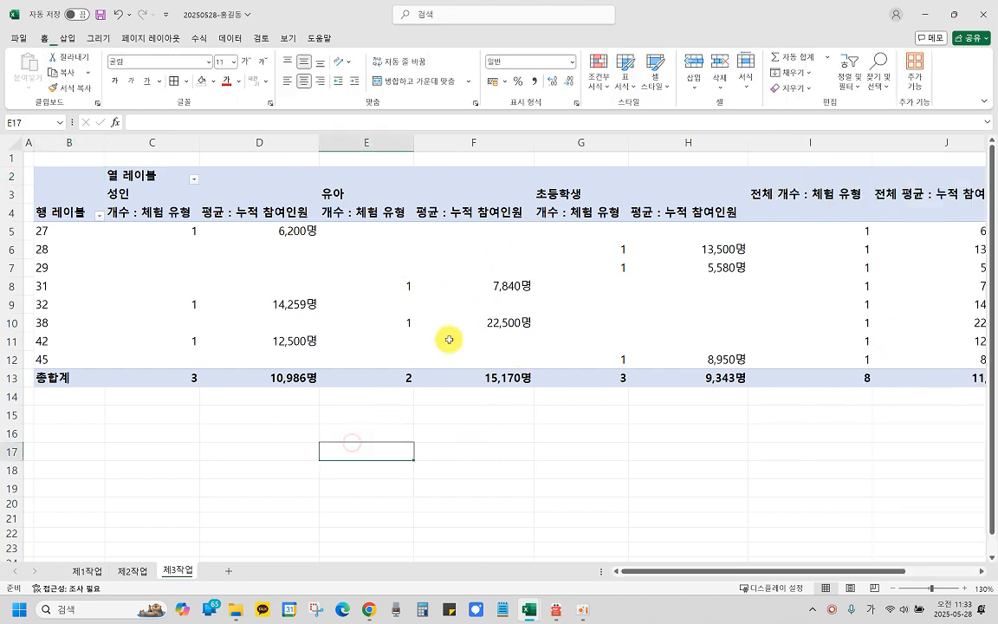
{"action": "left_click", "coordinate": [448, 340]}
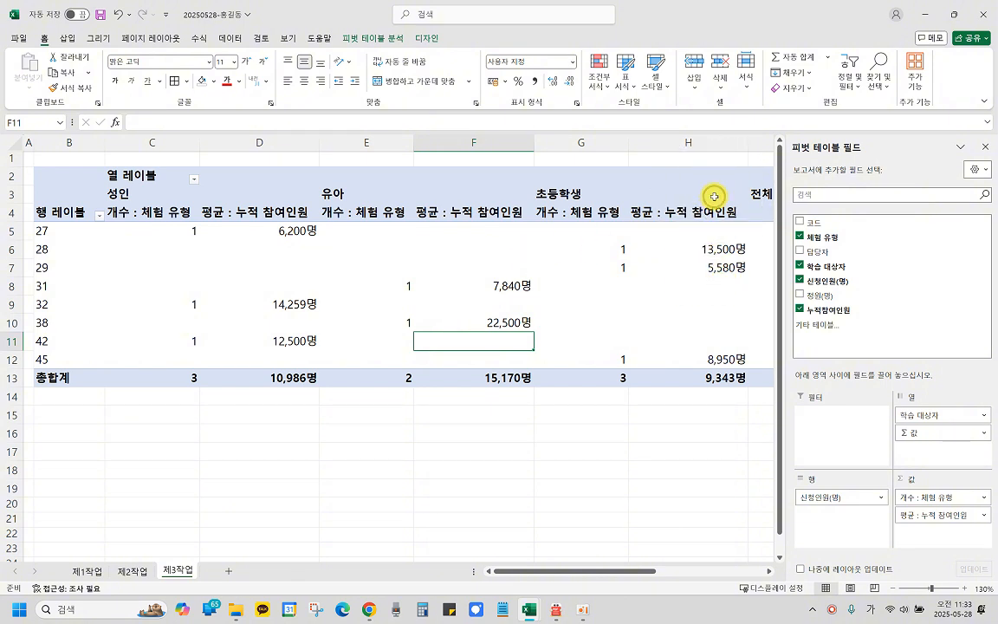
{"action": "left_click", "coordinate": [987, 148]}
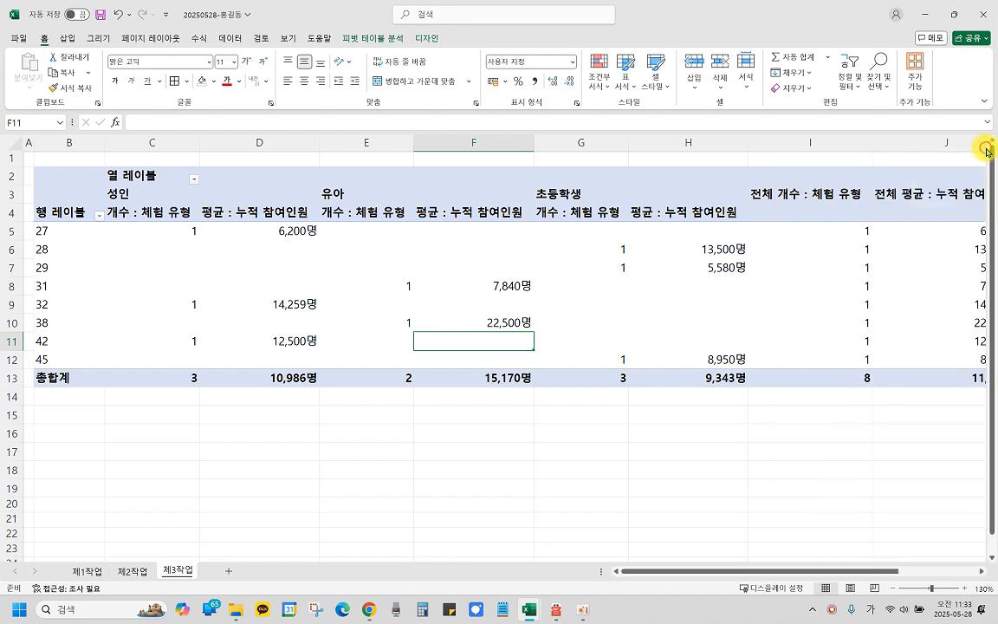
{"action": "left_click", "coordinate": [465, 276]}
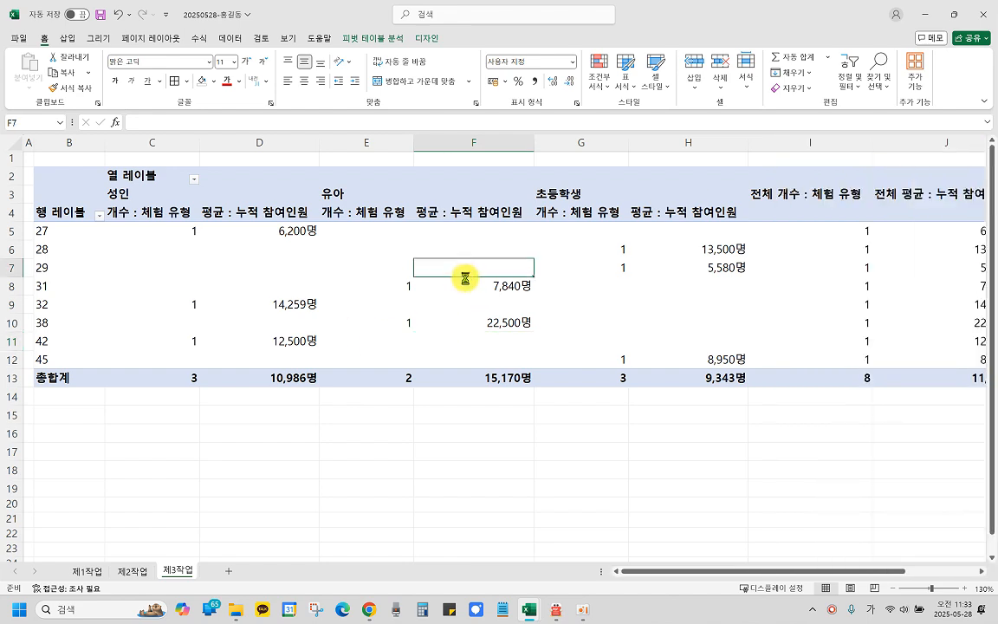
{"action": "scroll", "coordinate": [465, 275], "scroll_direction": "down", "scroll_amount": 1, "text": "ctrl"}
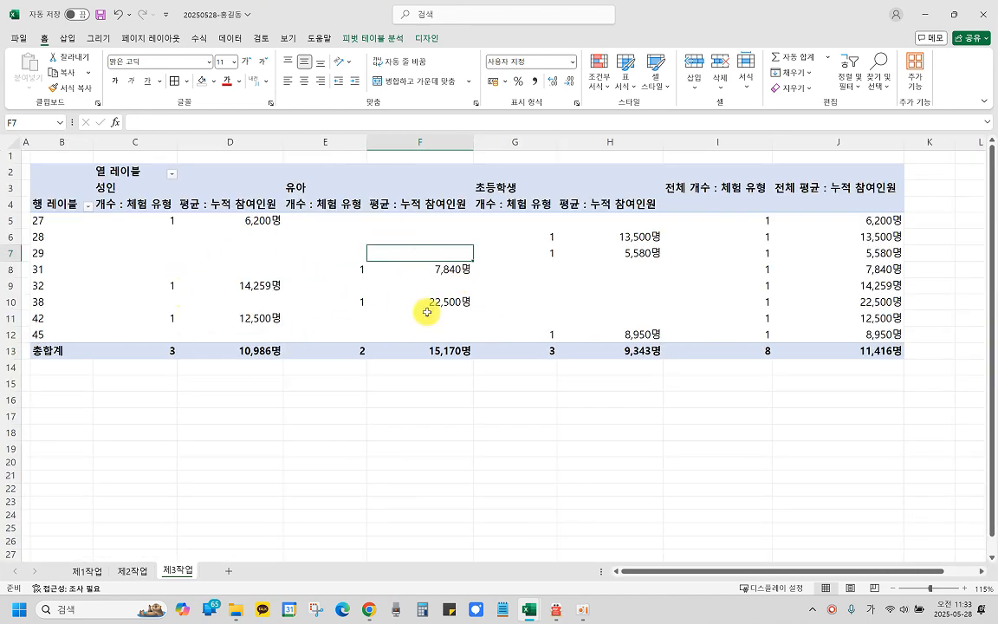
Switch to the exam PDF and read the 제3작업 conditions on 신청인원(명) grouping and 학습 대상자 sorting.
{"action": "left_click", "coordinate": [557, 609]}
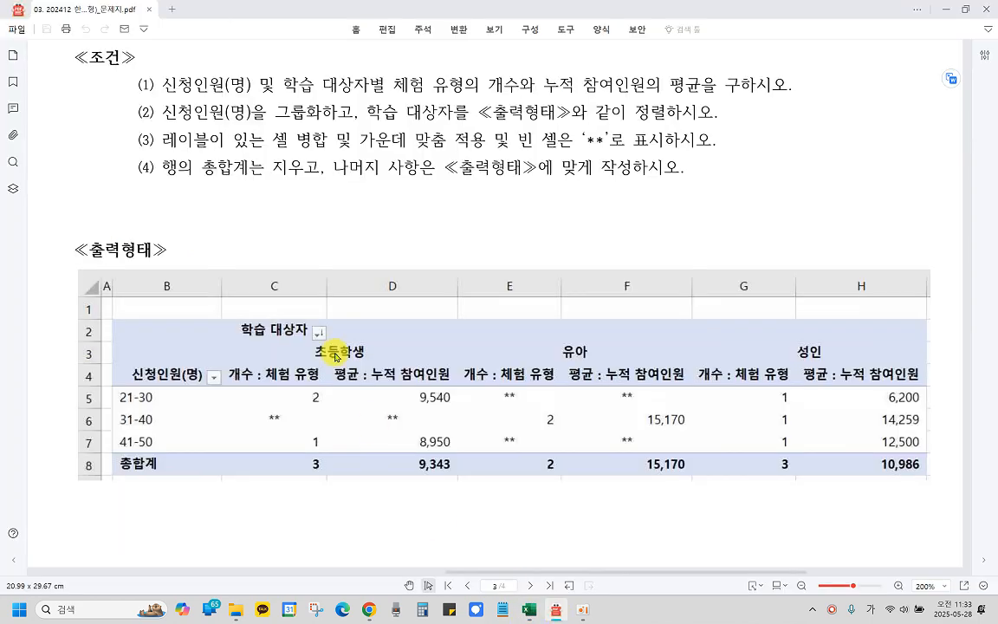
{"action": "scroll", "coordinate": [329, 152], "scroll_direction": "up", "scroll_amount": 1}
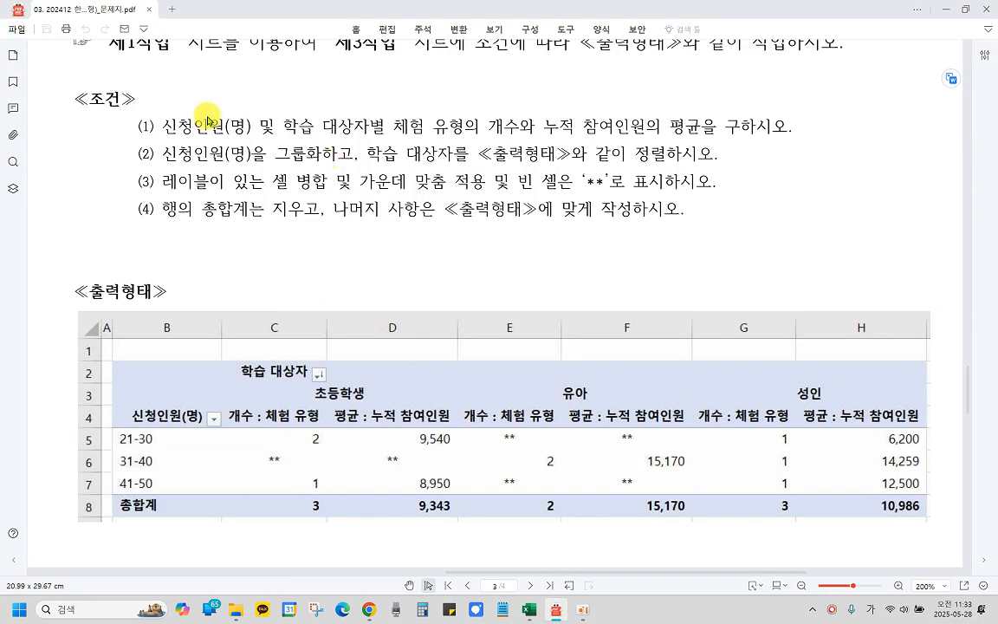
{"action": "scroll", "coordinate": [188, 104], "scroll_direction": "up", "scroll_amount": 1}
{"action": "left_click_drag", "start_coordinate": [165, 166], "coordinate": [793, 167]}
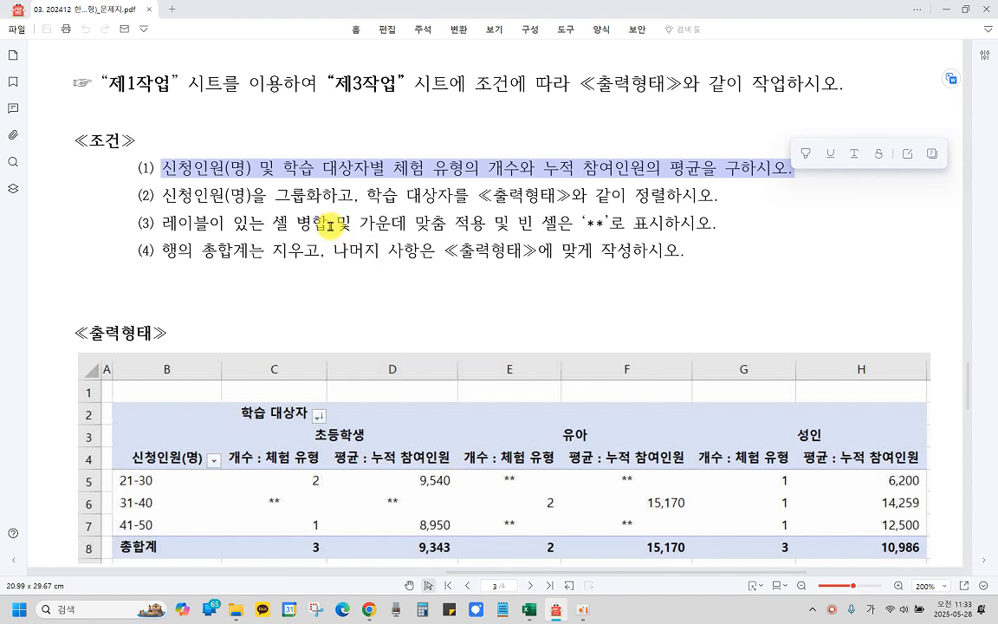
{"action": "left_click", "coordinate": [173, 193]}
{"action": "left_click_drag", "start_coordinate": [183, 197], "coordinate": [256, 195]}
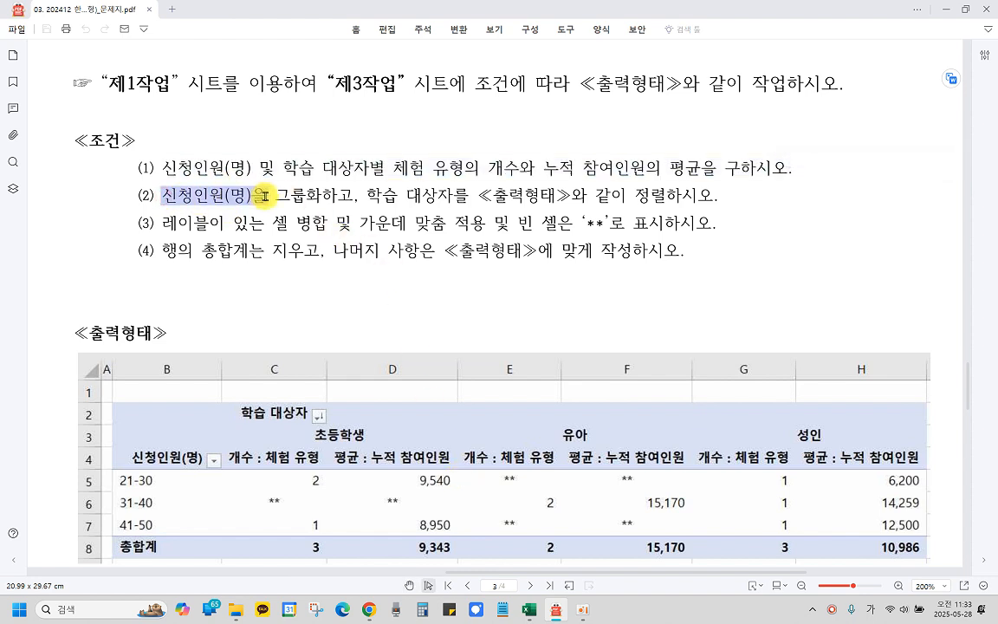
{"action": "left_click", "coordinate": [468, 201]}
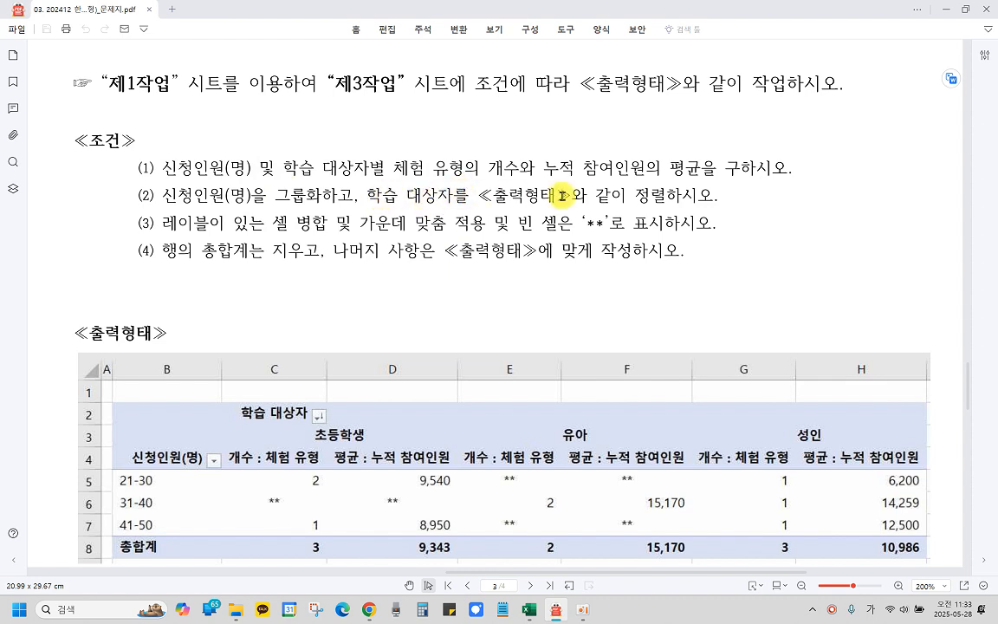
{"action": "left_click_drag", "start_coordinate": [636, 196], "coordinate": [661, 196]}
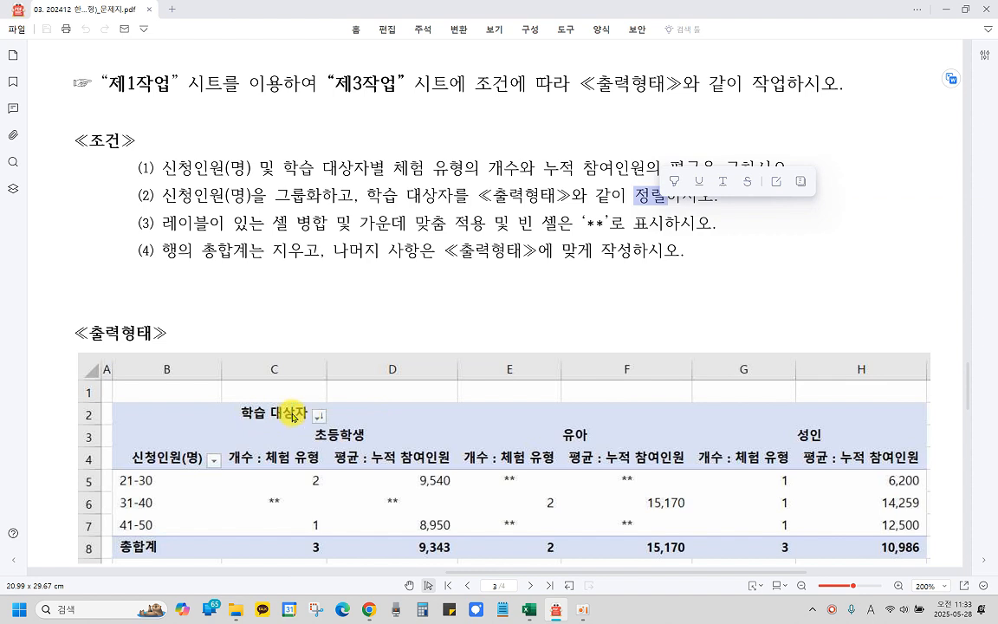
Examine the 학습 대상자 order and the 신청인원(명) ranges in the PDF's 출력형태, and return to the Excel answer workbook.
{"action": "left_click_drag", "start_coordinate": [232, 404], "coordinate": [389, 442]}
{"action": "left_click_drag", "start_coordinate": [557, 419], "coordinate": [589, 442]}
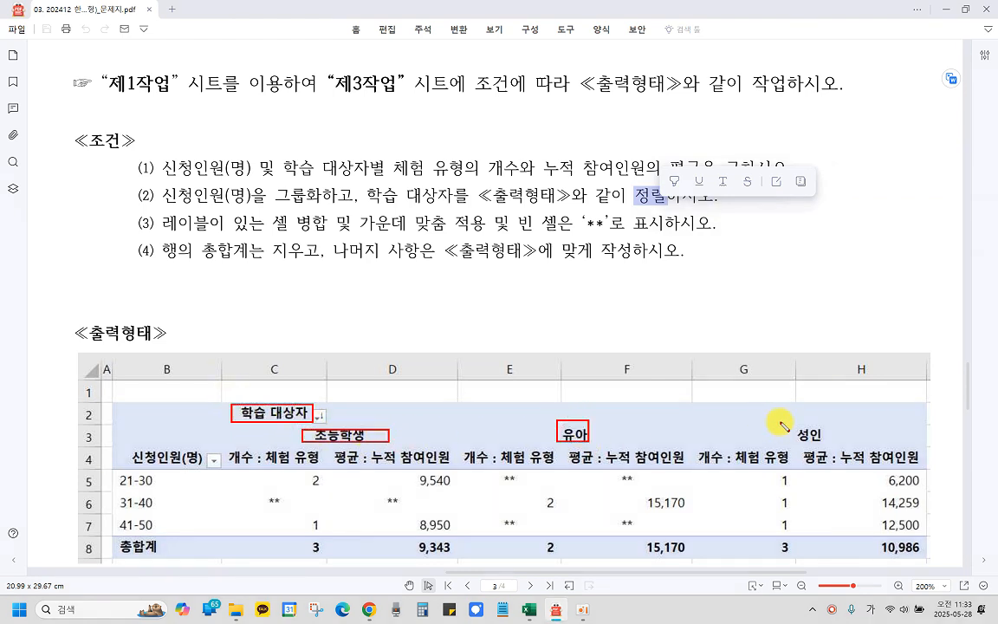
{"action": "left_click_drag", "start_coordinate": [780, 422], "coordinate": [834, 439]}
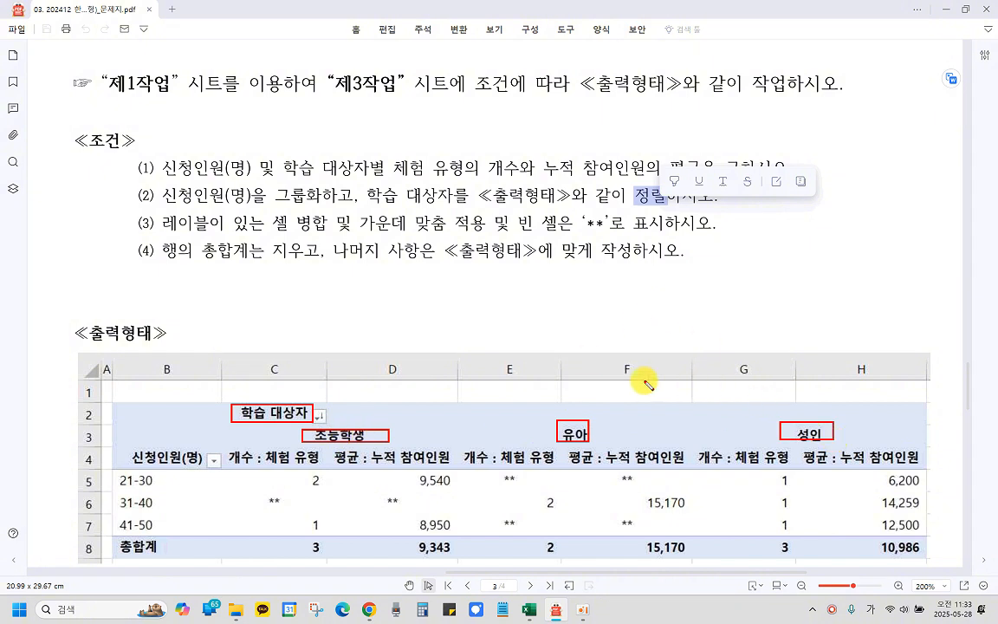
{"action": "mouse_move", "coordinate": [162, 186]}
{"action": "left_mouse_down"}
{"action": "mouse_move", "coordinate": [253, 208]}
{"action": "mouse_move", "coordinate": [330, 204]}
{"action": "left_mouse_up"}
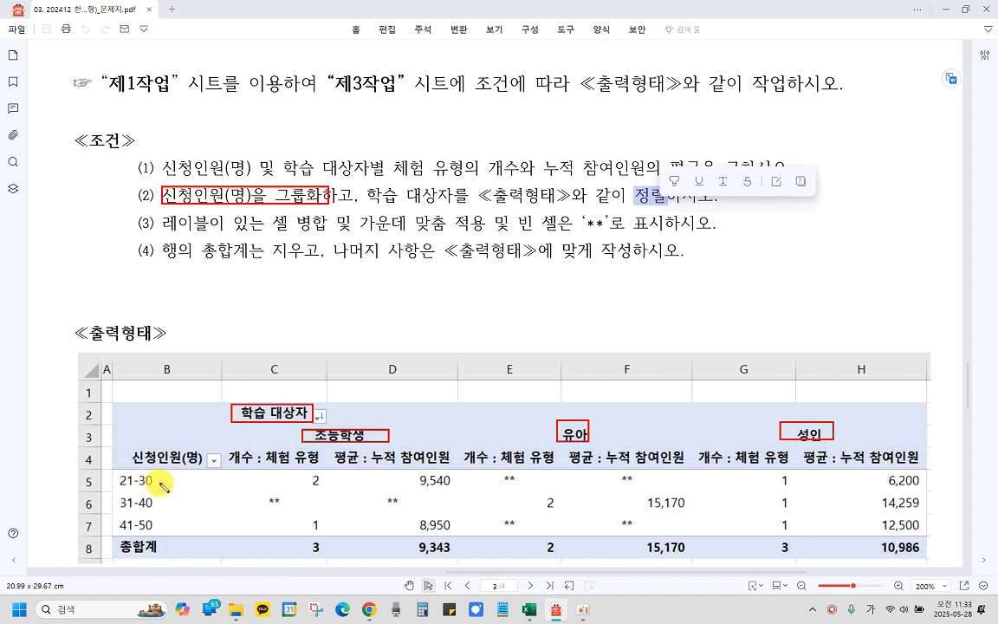
{"action": "left_click_drag", "start_coordinate": [130, 451], "coordinate": [220, 467]}
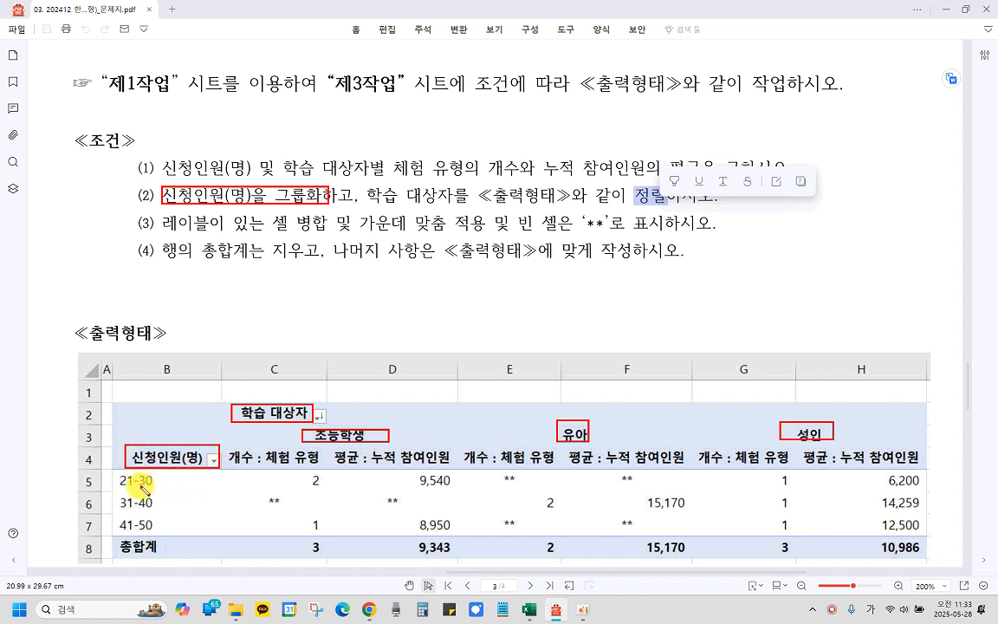
{"action": "mouse_move", "coordinate": [153, 475]}
{"action": "left_mouse_down"}
{"action": "mouse_move", "coordinate": [146, 512]}
{"action": "mouse_move", "coordinate": [161, 518]}
{"action": "mouse_move", "coordinate": [155, 534]}
{"action": "left_mouse_up"}
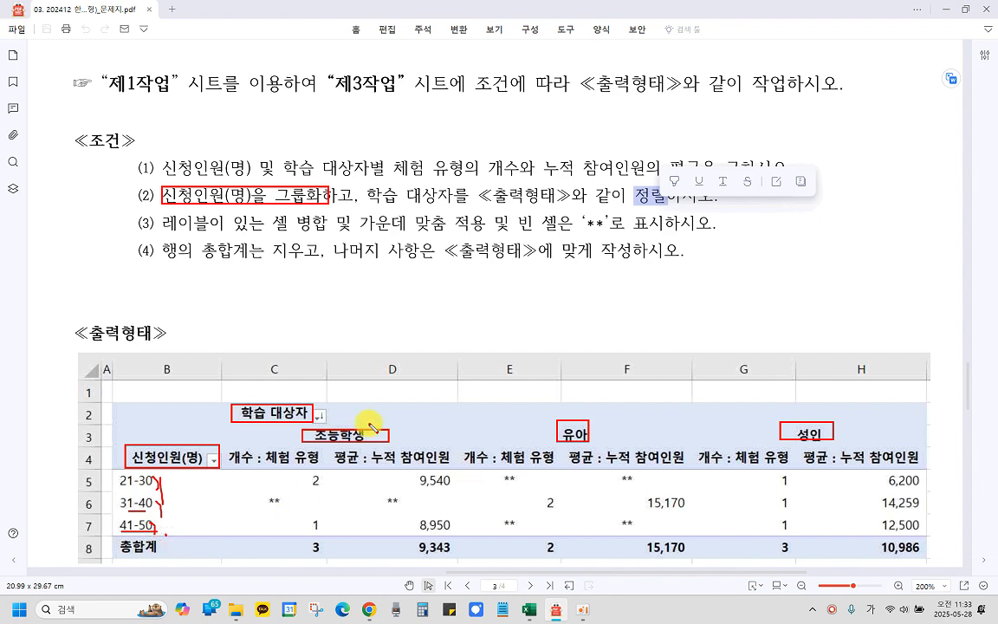
{"action": "key", "text": "Escape"}
{"action": "mouse_move", "coordinate": [528, 609]}
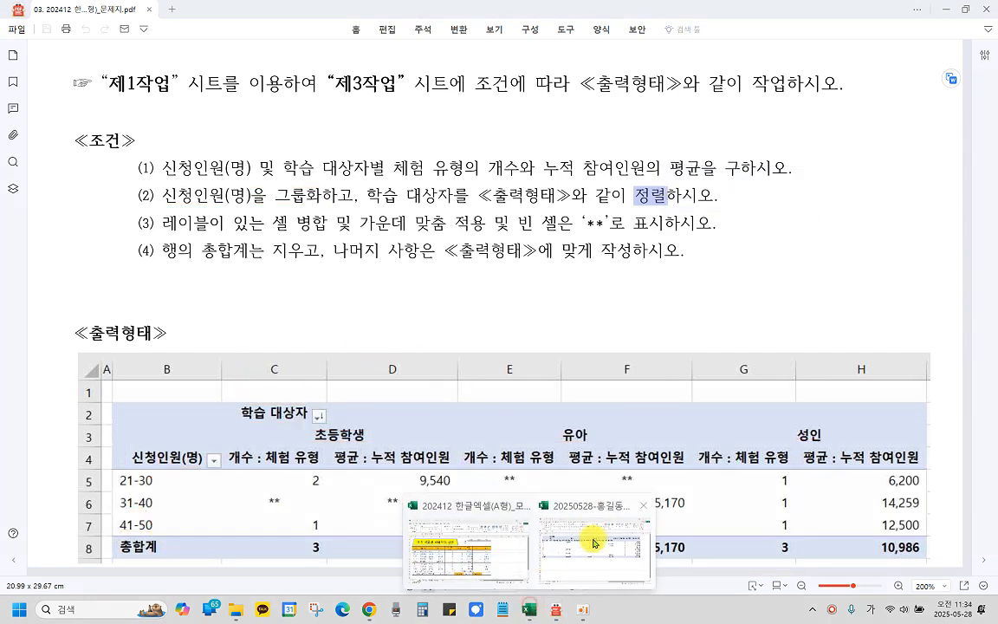
{"action": "left_click", "coordinate": [586, 557]}
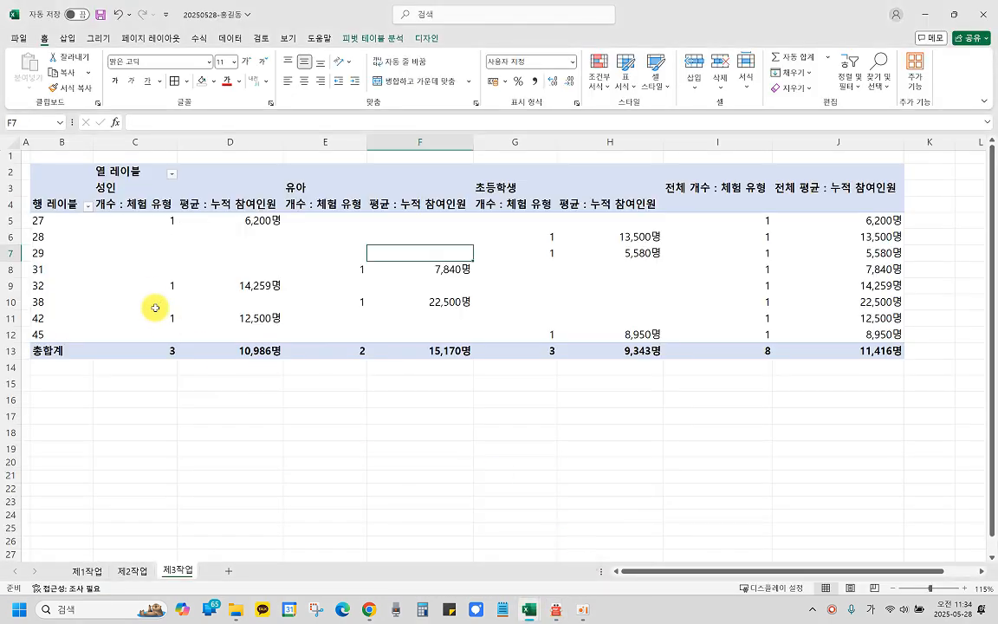
Rename the pivot table's row label header in B4 as 신청인원(명).
{"action": "left_click", "coordinate": [63, 205]}
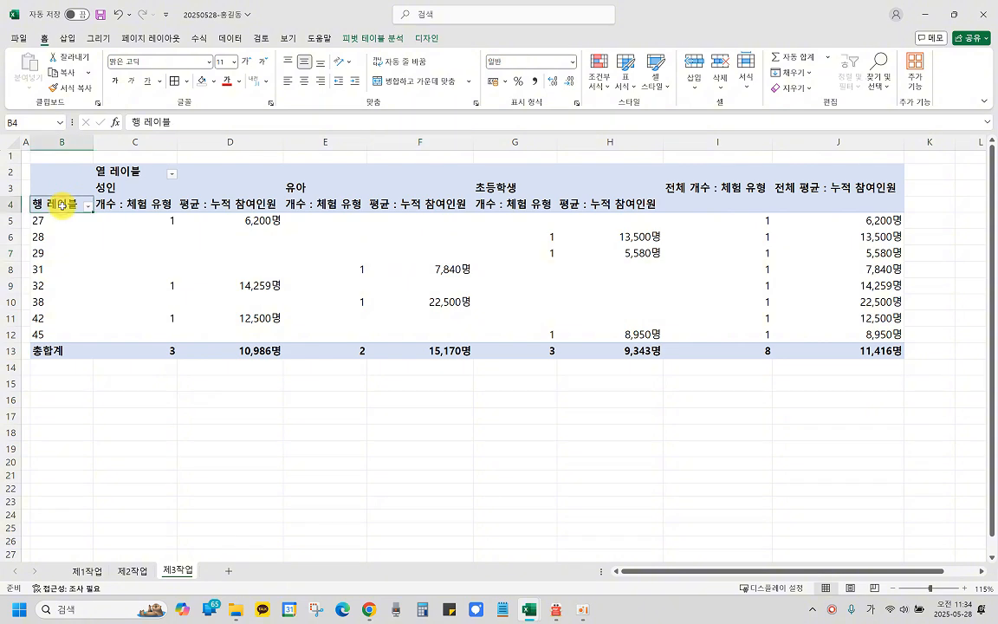
{"action": "key", "text": "ctrl"}
{"action": "key", "text": "ctrl"}
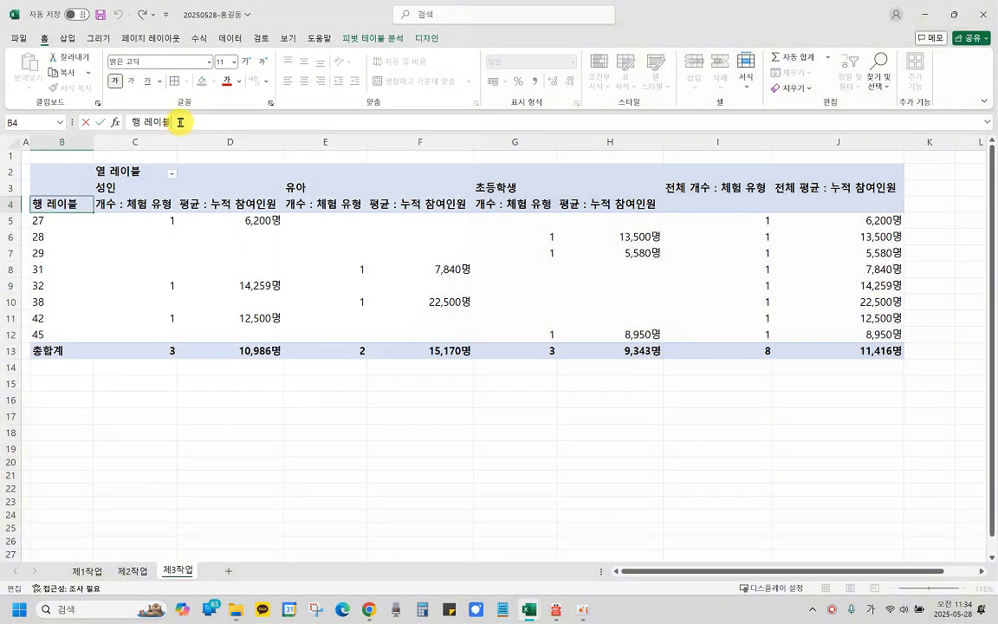
{"action": "left_click_drag", "start_coordinate": [176, 122], "coordinate": [108, 127]}
{"action": "type", "text": "ㅅ"}
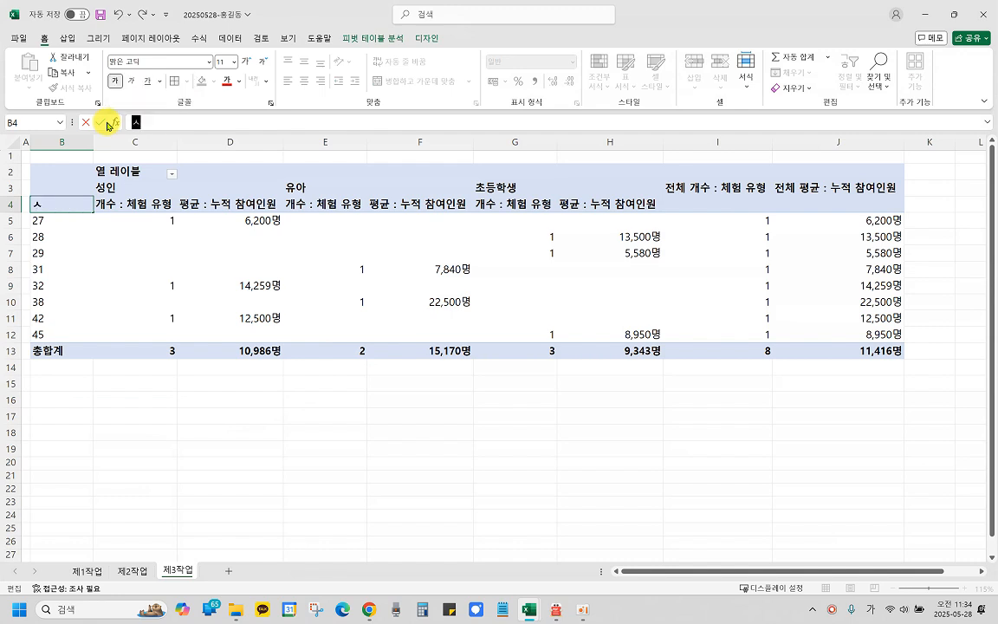
{"action": "type", "text": "ㅣㅁ"}
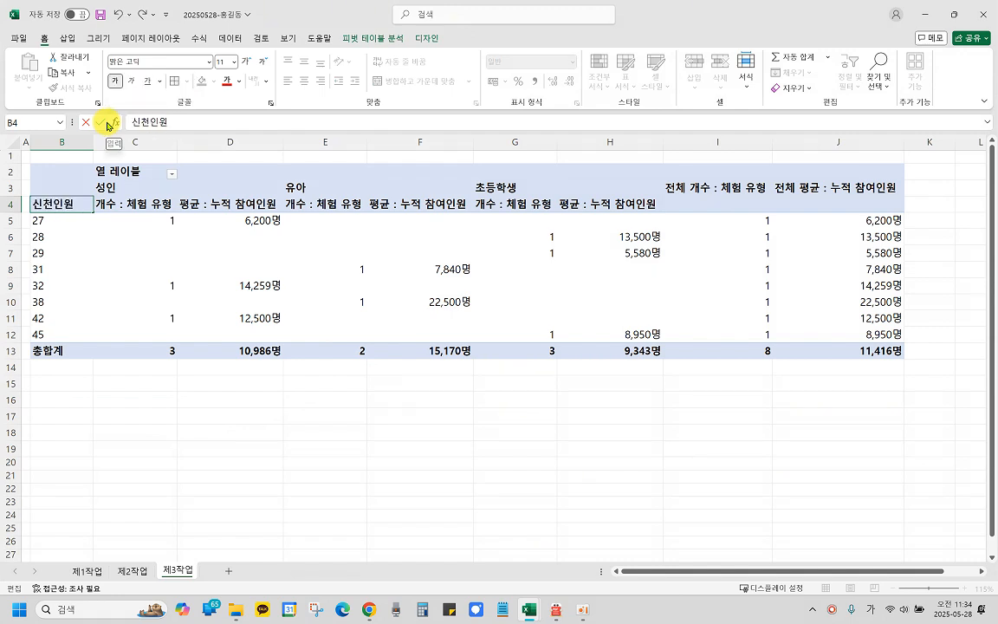
{"action": "type", "text": "천인원(명"}
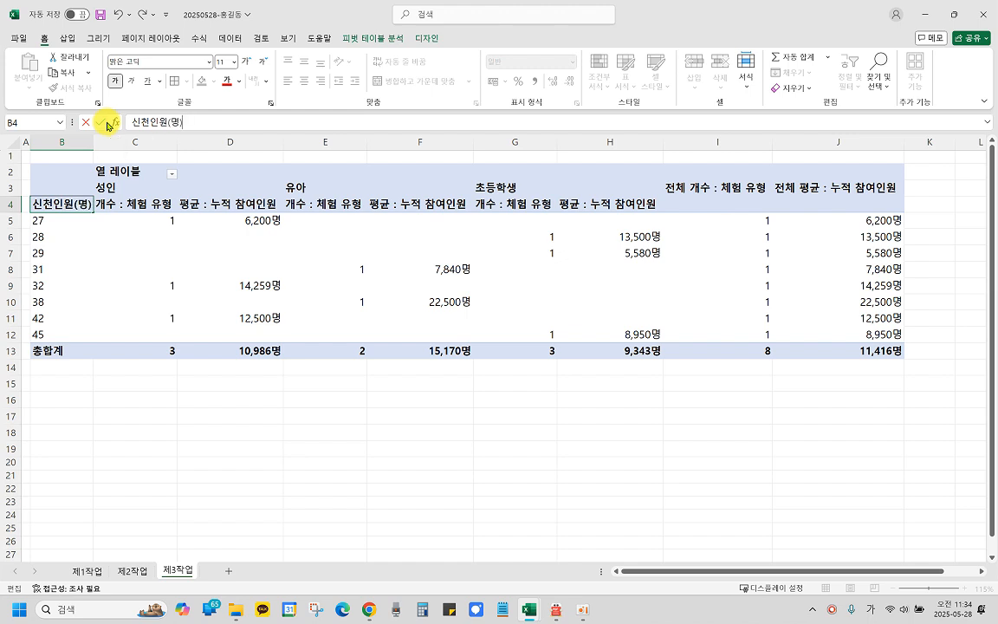
{"action": "key", "text": "Return"}
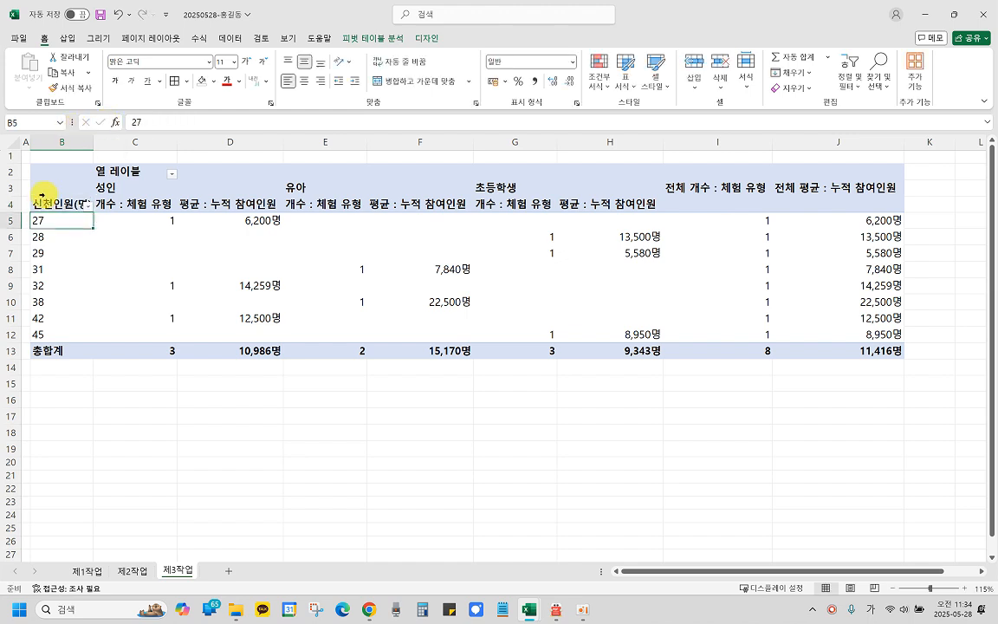
{"action": "left_click", "coordinate": [44, 202]}
{"action": "left_click", "coordinate": [149, 122]}
{"action": "key", "text": "BackSpace"}
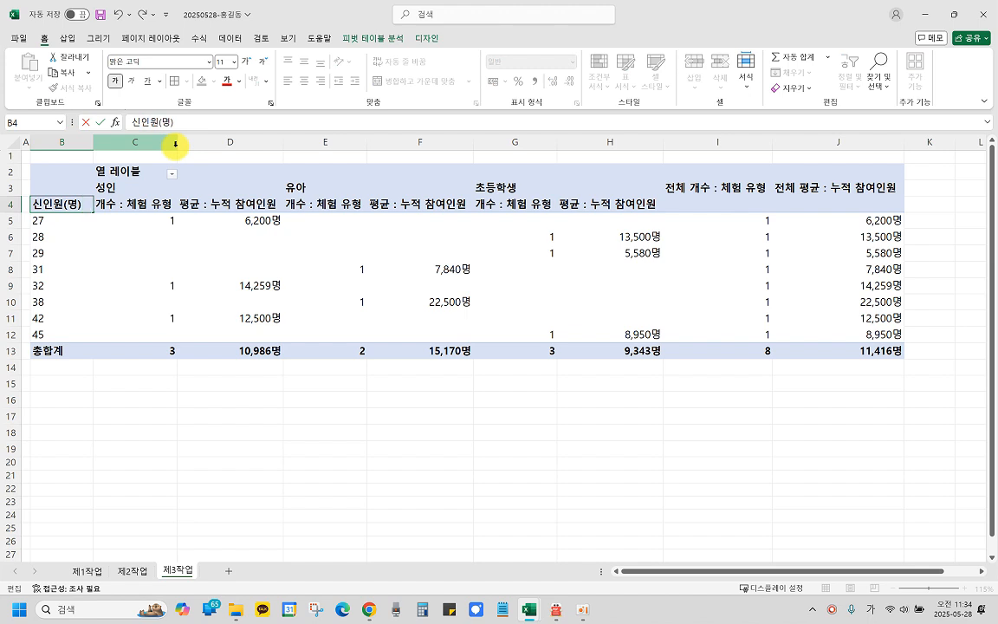
{"action": "type", "text": "ㅊㅓㅇ"}
{"action": "key", "text": "Return"}
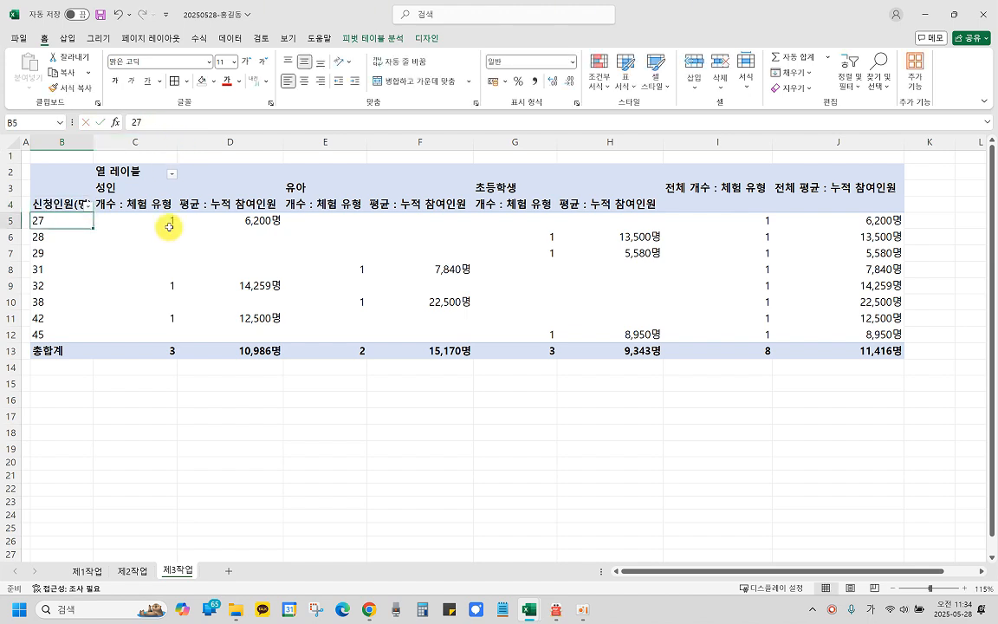
Open the grouping settings for the 신청인원(명) row values and set the start to 21 and the end to 50.
{"action": "left_click", "coordinate": [54, 202]}
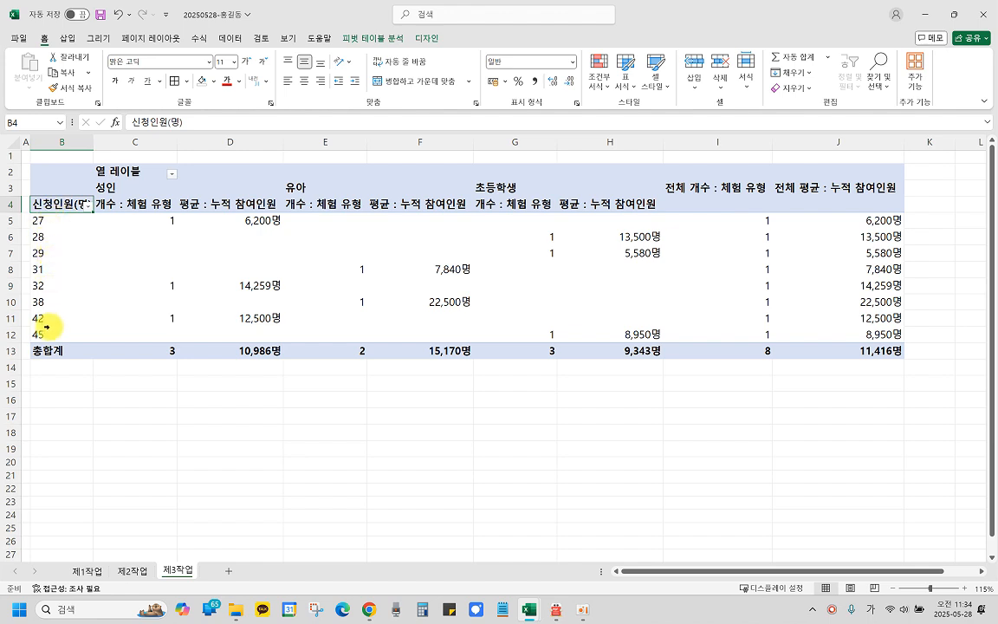
{"action": "left_click", "coordinate": [45, 222]}
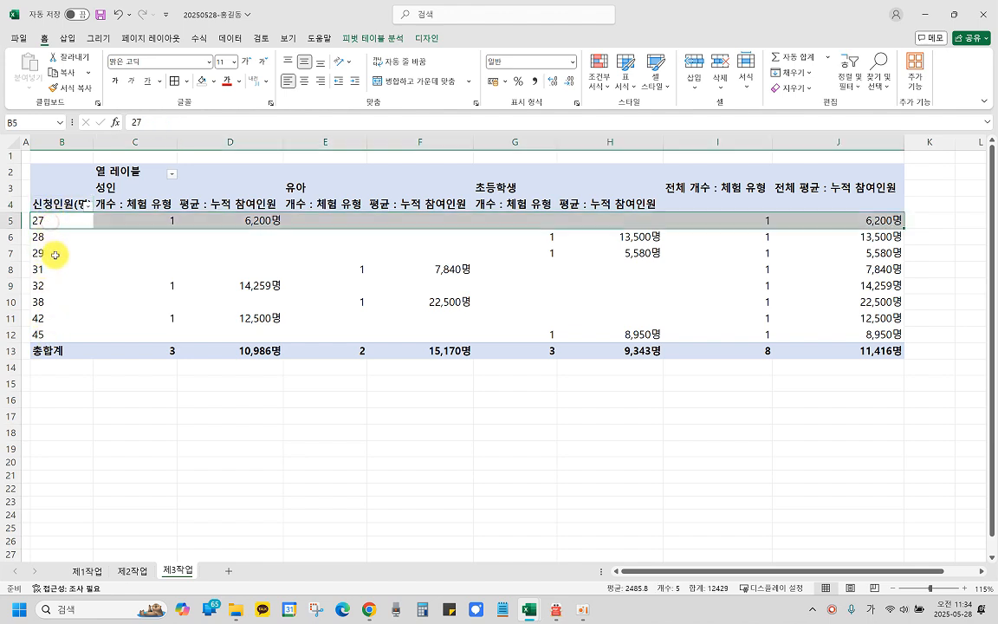
{"action": "left_click", "coordinate": [48, 235]}
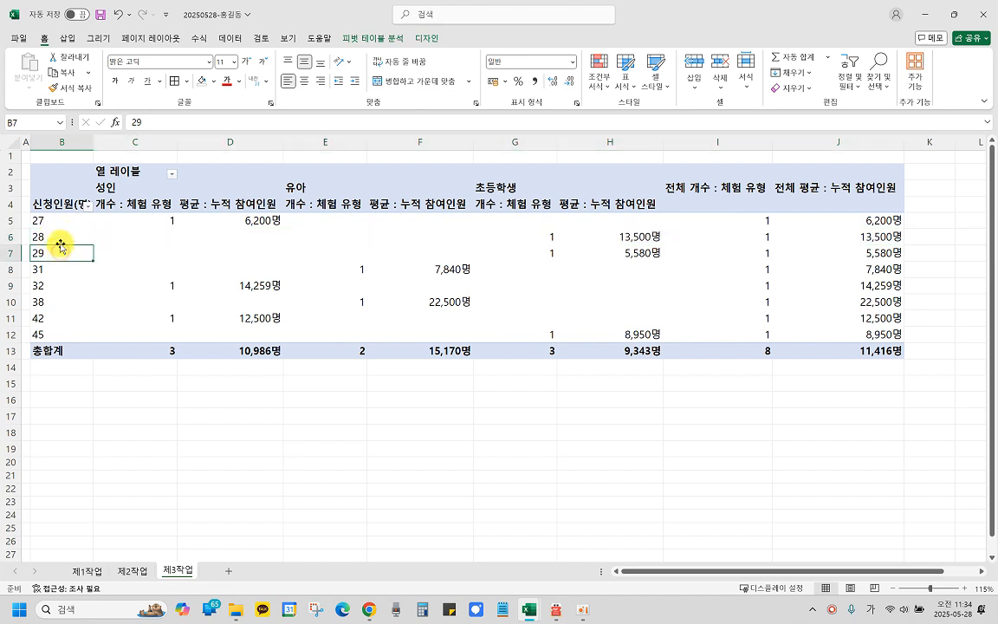
{"action": "left_click", "coordinate": [66, 229]}
{"action": "left_click", "coordinate": [67, 240]}
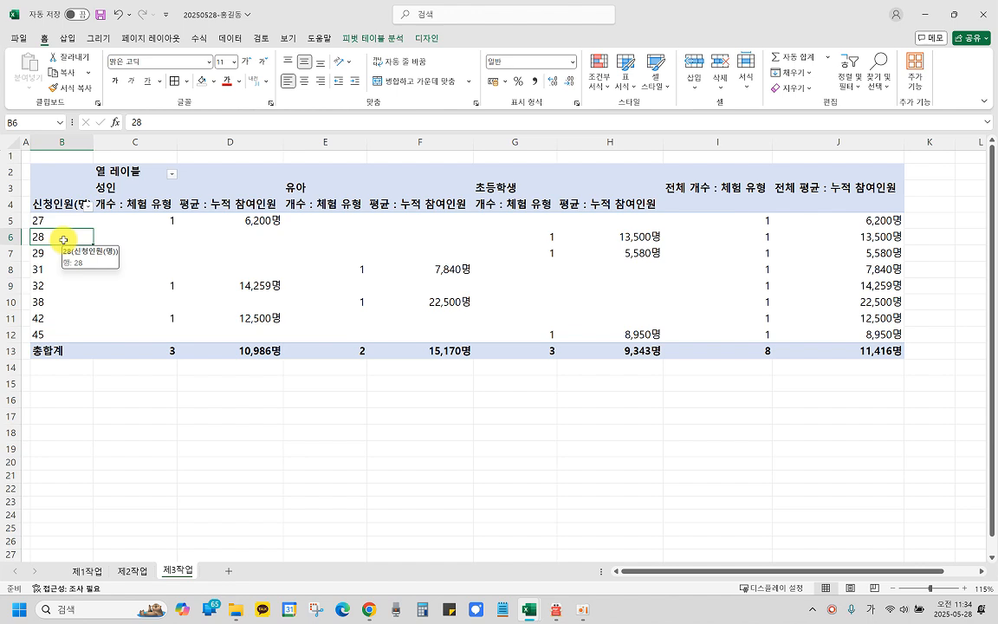
{"action": "right_click", "coordinate": [63, 240]}
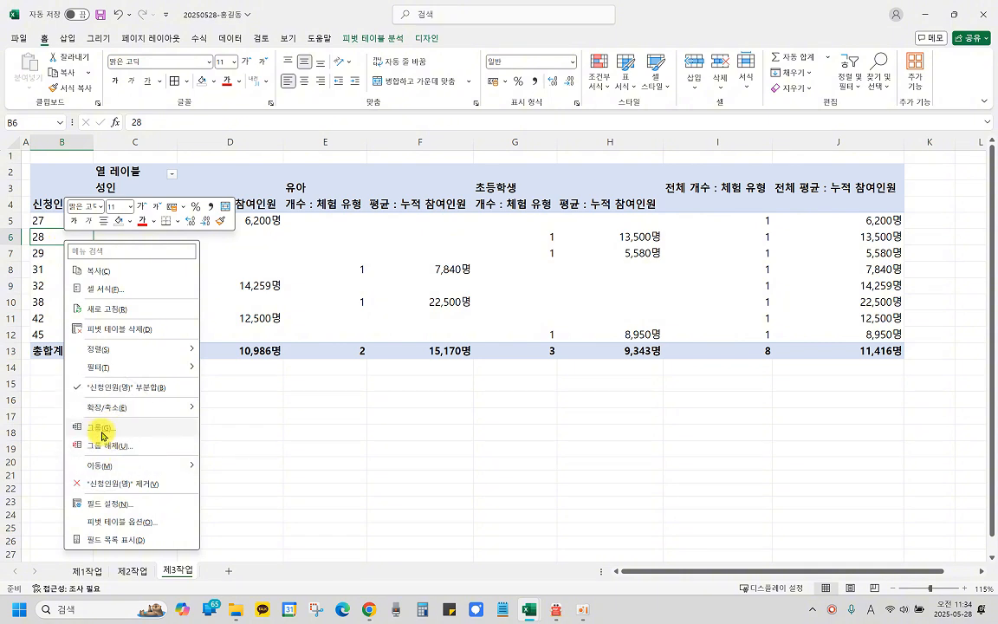
{"action": "left_click", "coordinate": [101, 431]}
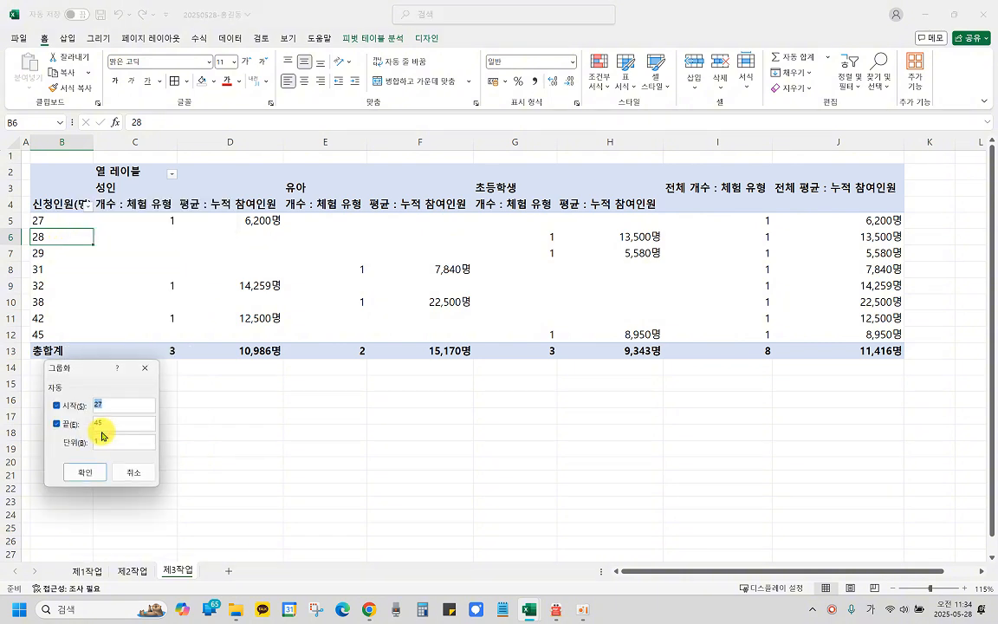
{"action": "left_click_drag", "start_coordinate": [101, 336], "coordinate": [288, 297]}
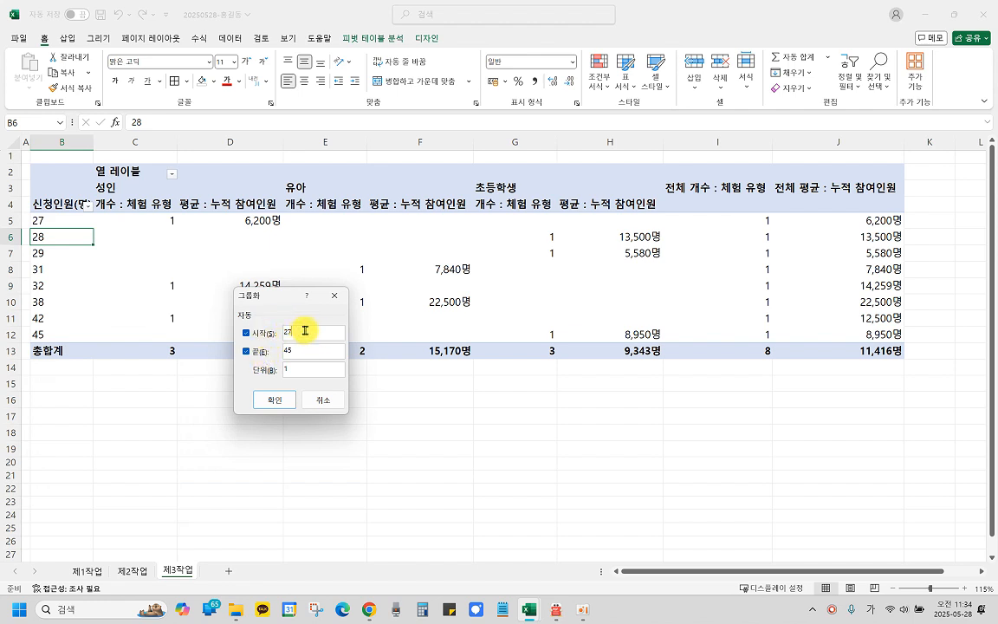
{"action": "left_click_drag", "start_coordinate": [285, 330], "coordinate": [345, 330]}
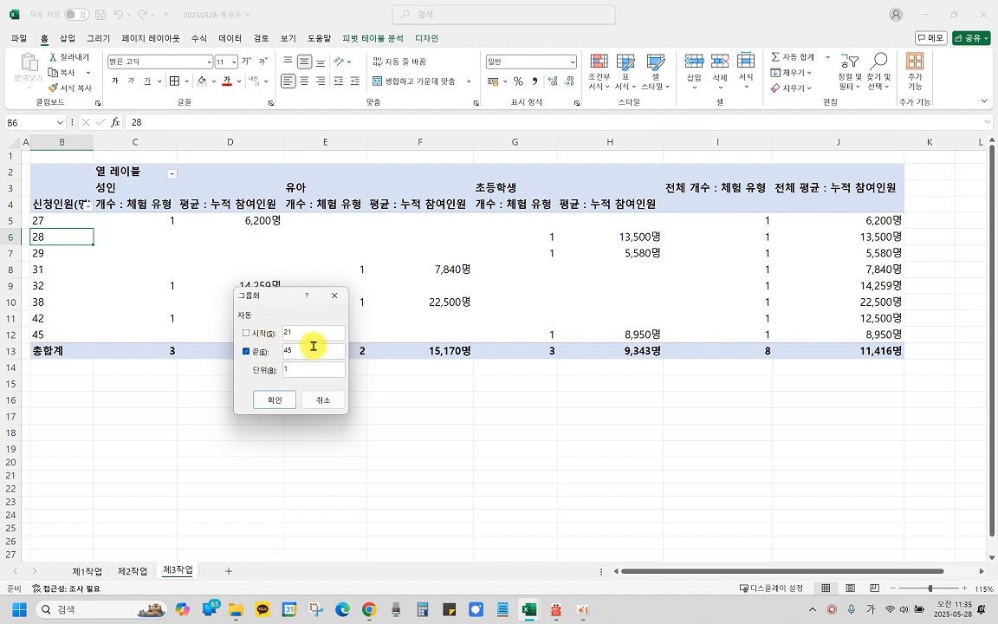
{"action": "left_click_drag", "start_coordinate": [304, 352], "coordinate": [260, 350]}
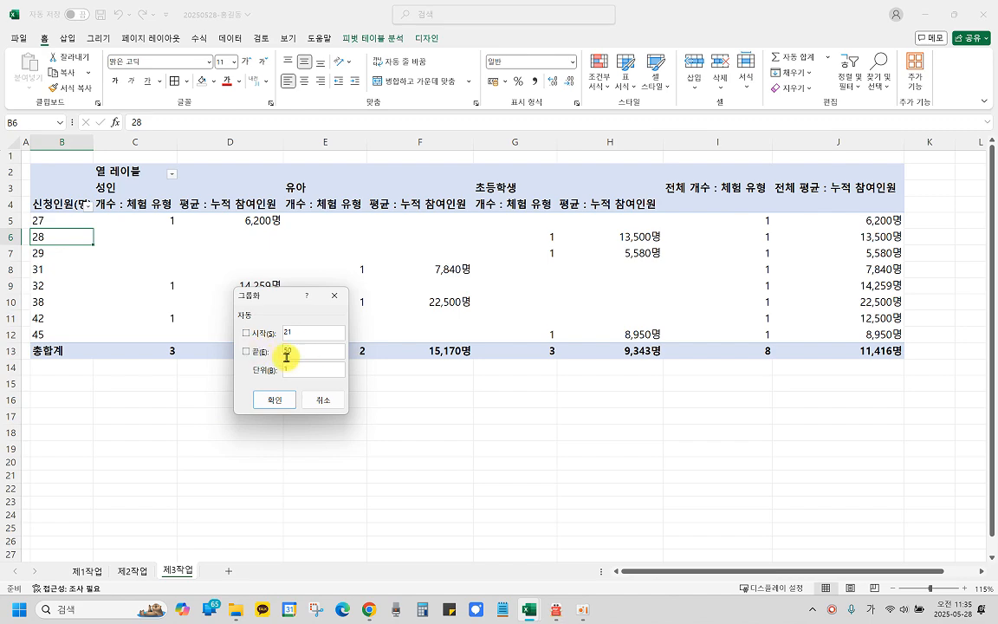
Check the range interval in the exam PDF's 출력형태 and set the 신청인원(명) grouping unit to 10.
{"action": "left_click", "coordinate": [297, 370]}
{"action": "left_click", "coordinate": [556, 611]}
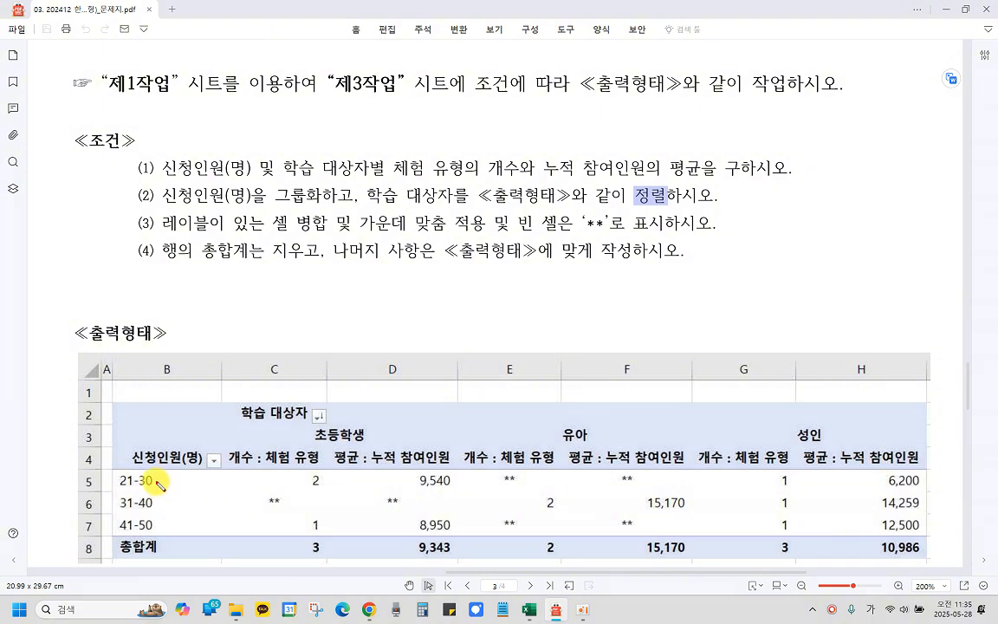
{"action": "mouse_move", "coordinate": [115, 487]}
{"action": "left_mouse_down"}
{"action": "mouse_move", "coordinate": [155, 497]}
{"action": "mouse_move", "coordinate": [114, 482]}
{"action": "mouse_move", "coordinate": [127, 504]}
{"action": "mouse_move", "coordinate": [117, 500]}
{"action": "mouse_move", "coordinate": [173, 502]}
{"action": "left_mouse_up"}
{"action": "left_click_drag", "start_coordinate": [178, 487], "coordinate": [174, 529]}
{"action": "mouse_move", "coordinate": [180, 513]}
{"action": "left_mouse_down"}
{"action": "mouse_move", "coordinate": [183, 524]}
{"action": "mouse_move", "coordinate": [178, 515]}
{"action": "left_mouse_up"}
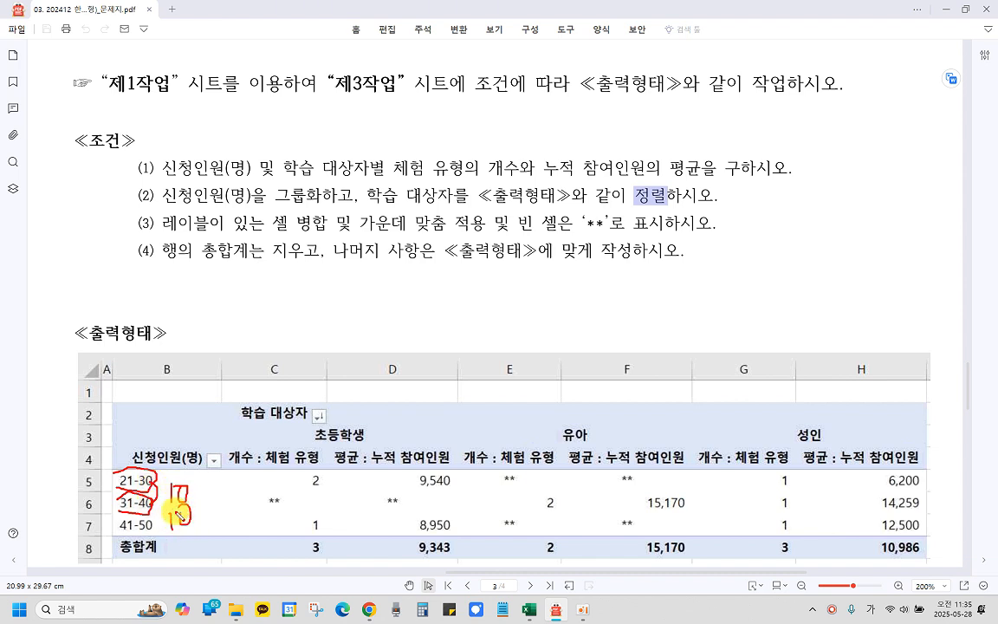
{"action": "key", "text": "Escape"}
{"action": "left_click", "coordinate": [530, 612]}
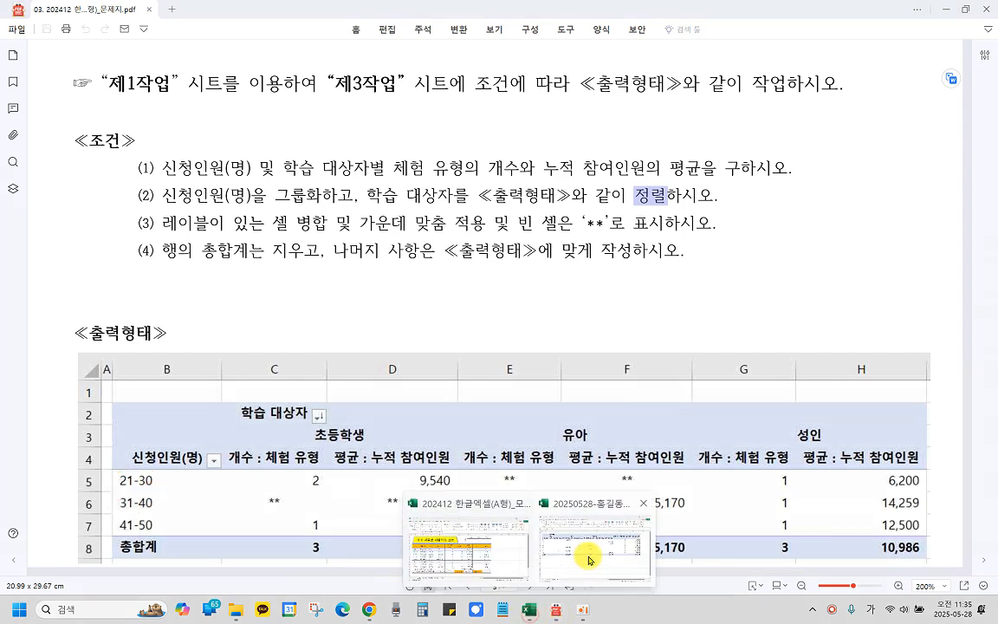
{"action": "left_click", "coordinate": [589, 559]}
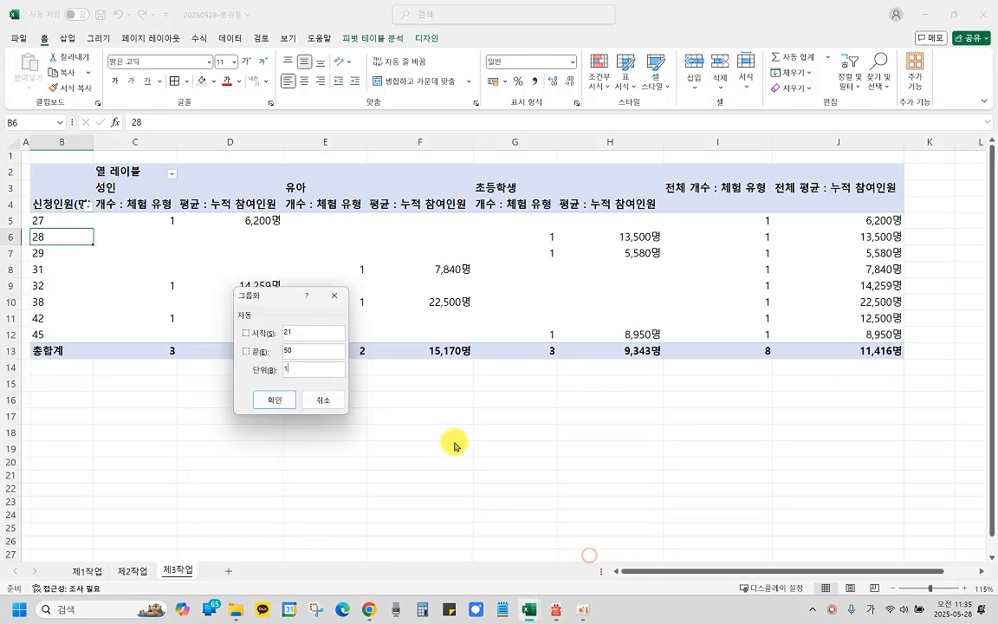
{"action": "left_click", "coordinate": [307, 367]}
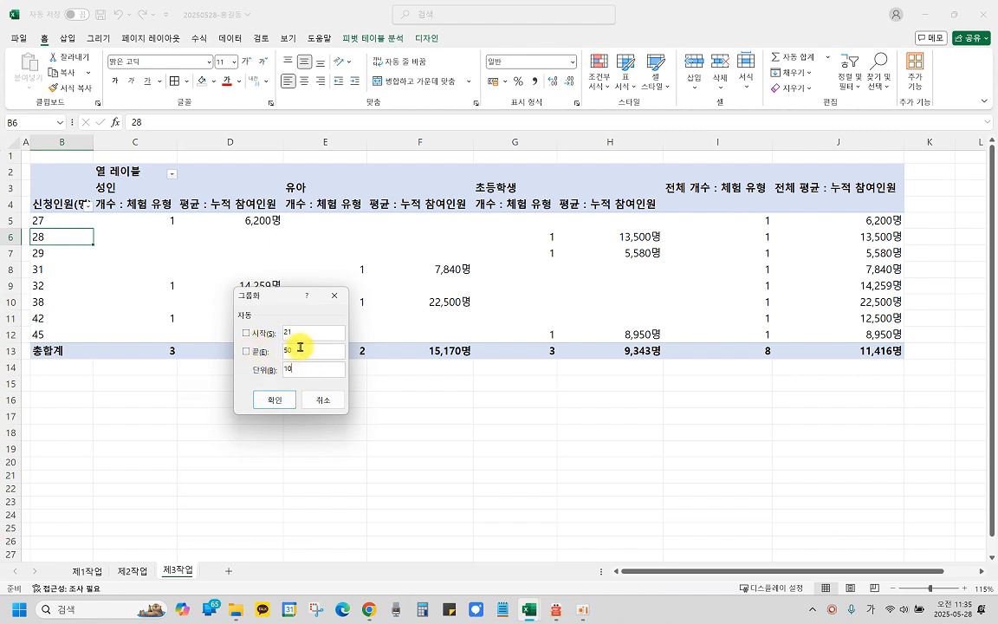
Apply the 신청인원(명) grouping and rename the pivot table's column label header in C2 as 학습 대상자.
{"action": "left_click", "coordinate": [276, 401]}
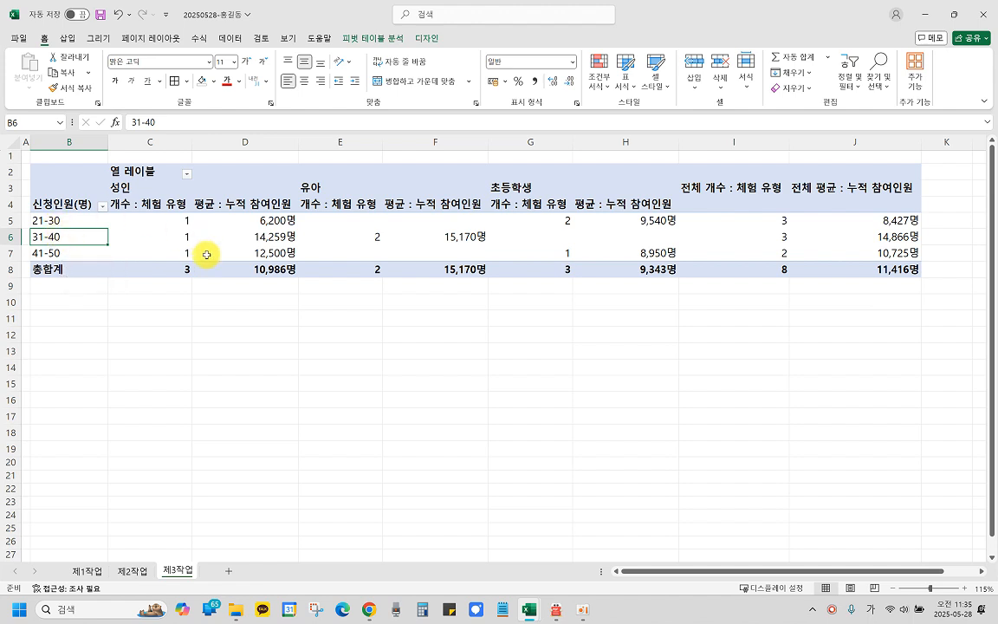
{"action": "left_click", "coordinate": [150, 170]}
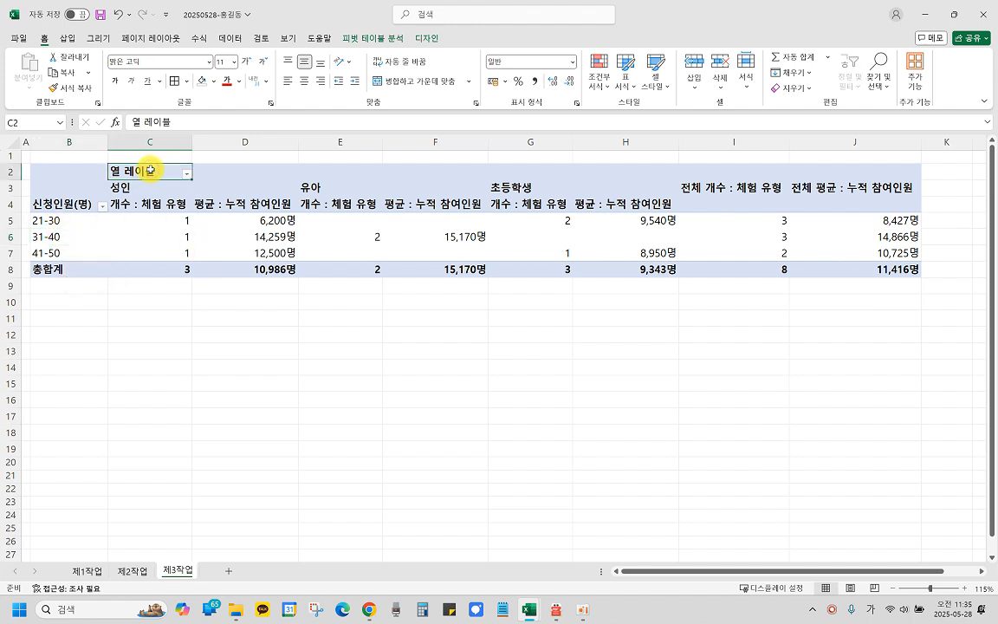
{"action": "left_click", "coordinate": [150, 170]}
{"action": "left_click", "coordinate": [150, 170]}
{"action": "left_click_drag", "start_coordinate": [187, 123], "coordinate": [105, 123]}
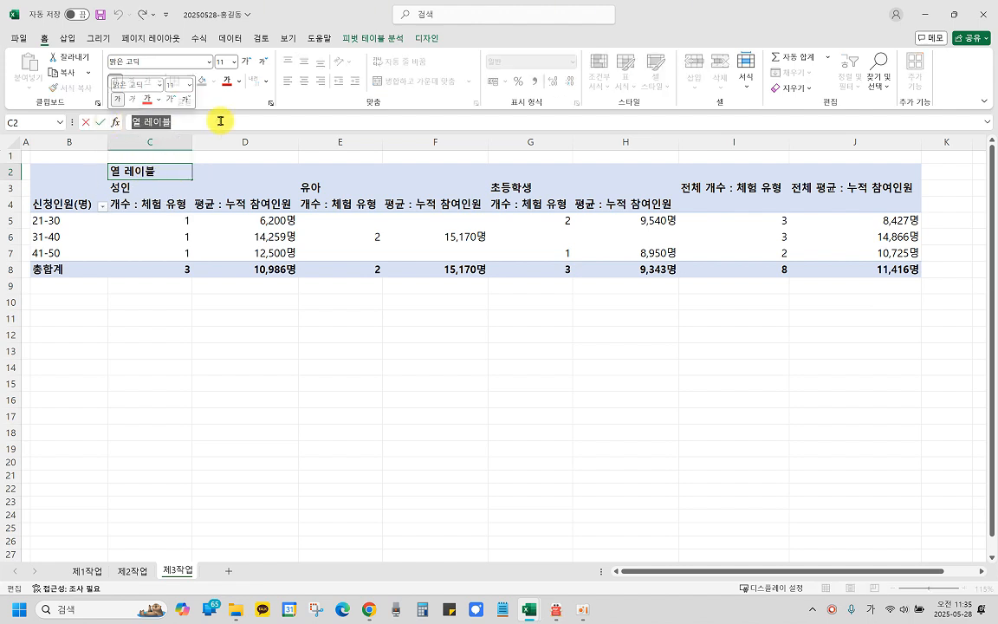
{"action": "type", "text": "학습"}
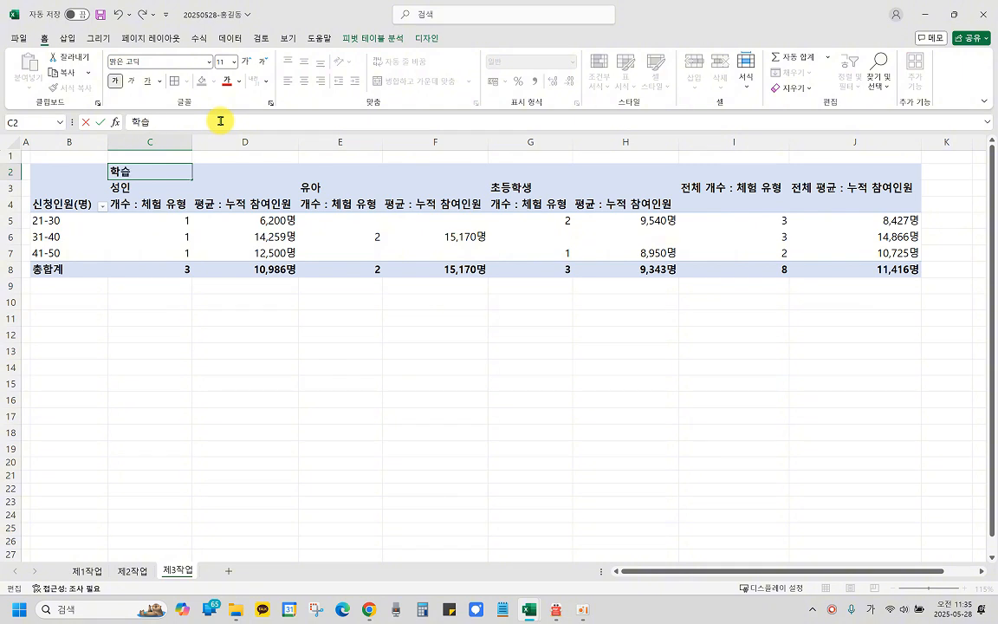
{"action": "type", "text": " 대상자"}
{"action": "key", "text": "Return"}
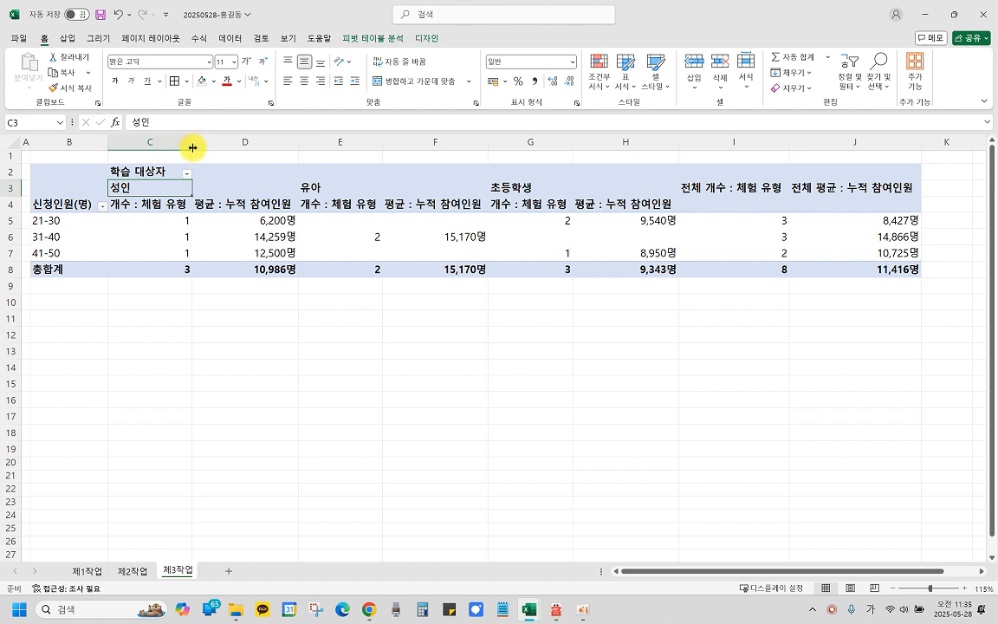
Sort the 학습 대상자 column labels in descending text order.
{"action": "left_click", "coordinate": [128, 181]}
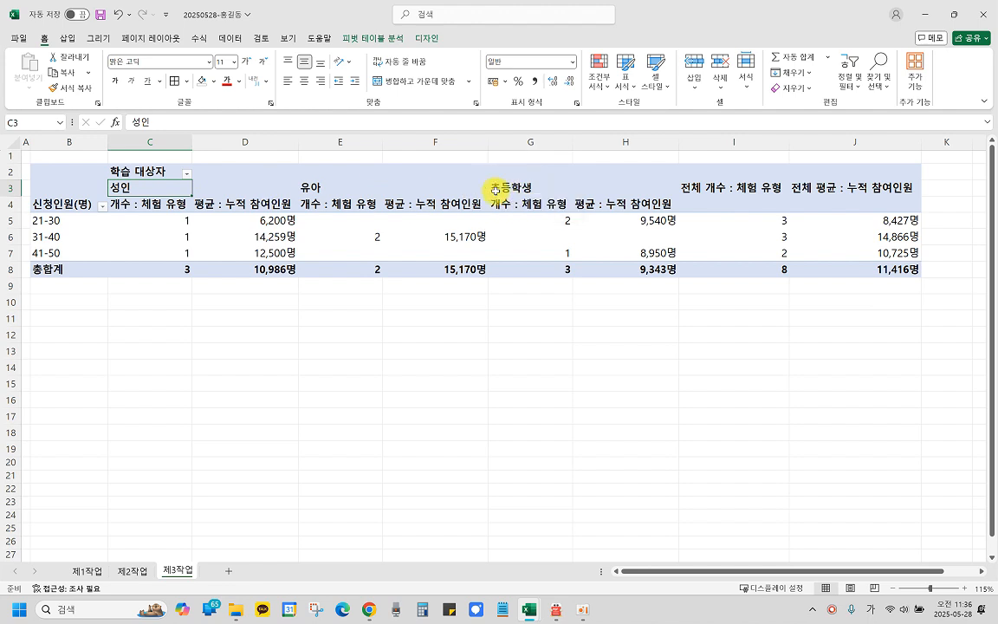
{"action": "left_click", "coordinate": [189, 176]}
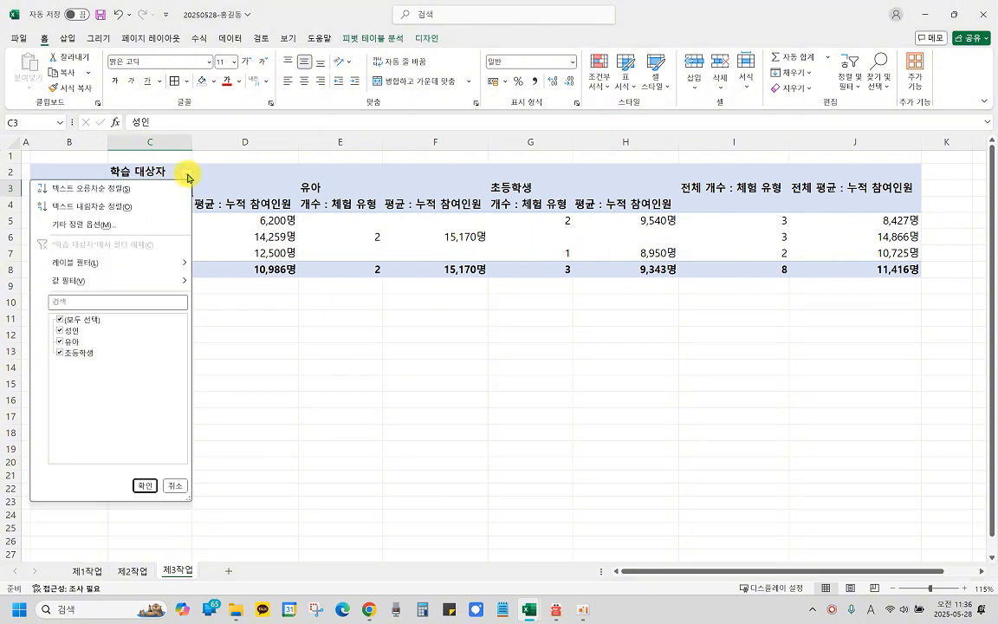
{"action": "left_click", "coordinate": [111, 207]}
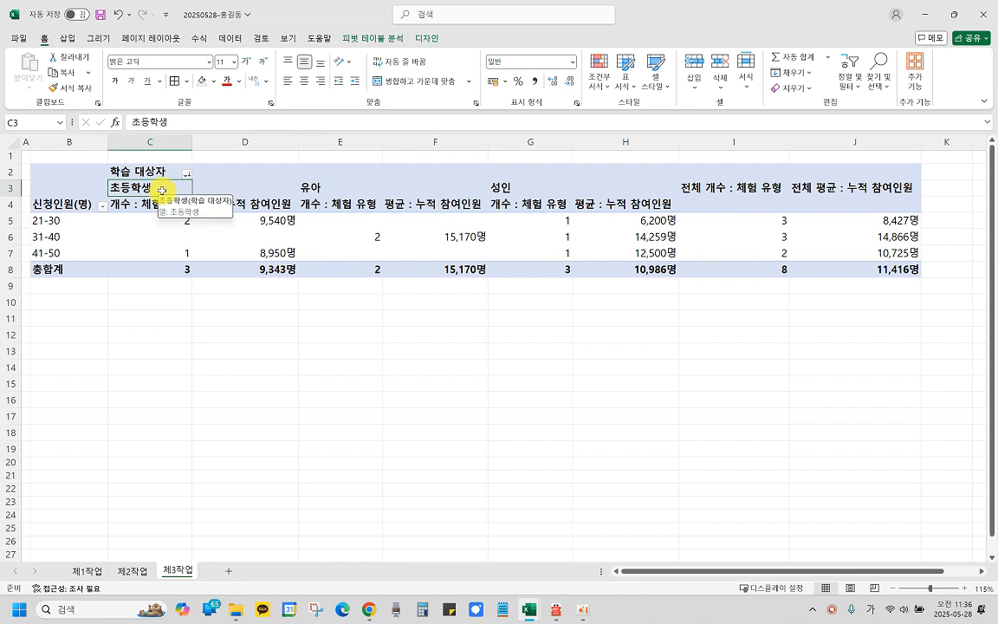
Try manually moving the 유아 columns ahead of 초등학생 in the pivot table, and undo the move.
{"action": "left_click", "coordinate": [308, 187]}
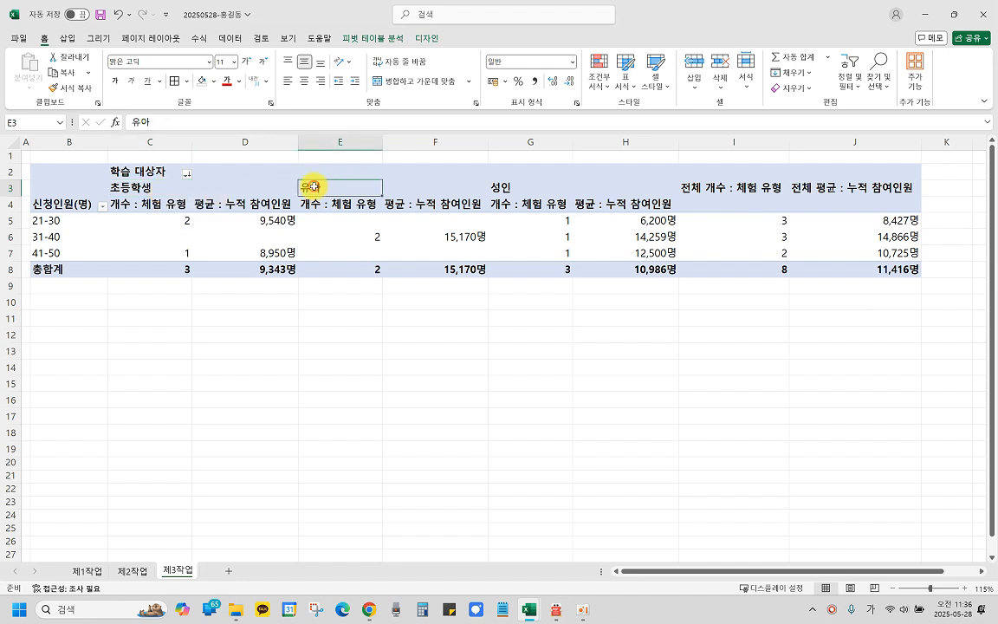
{"action": "left_click", "coordinate": [146, 189]}
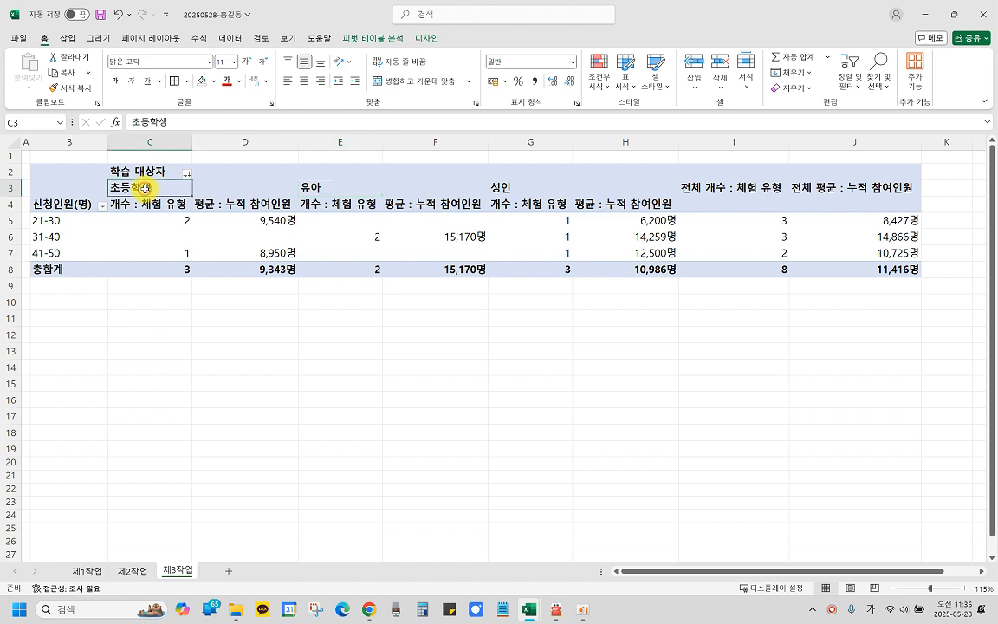
{"action": "left_click", "coordinate": [300, 188]}
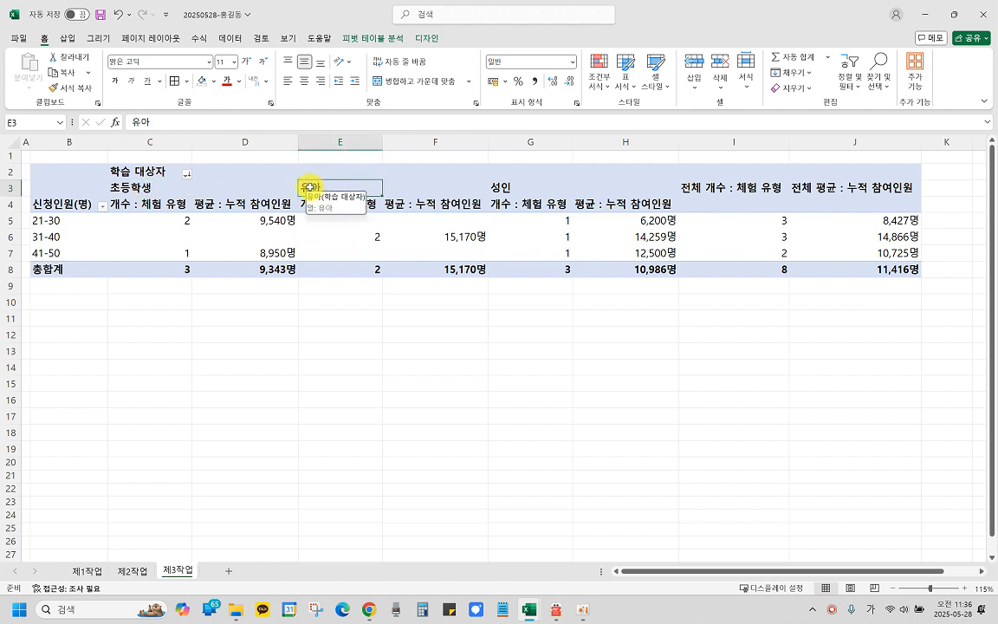
{"action": "left_click_drag", "start_coordinate": [308, 186], "coordinate": [243, 184]}
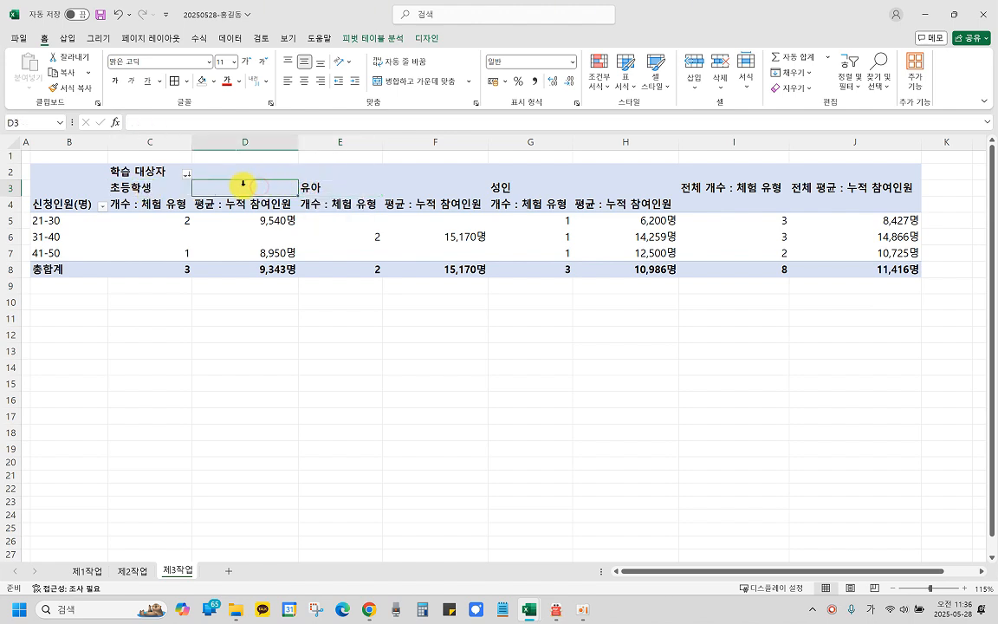
{"action": "left_click_drag", "start_coordinate": [143, 188], "coordinate": [237, 187]}
{"action": "left_click", "coordinate": [326, 188]}
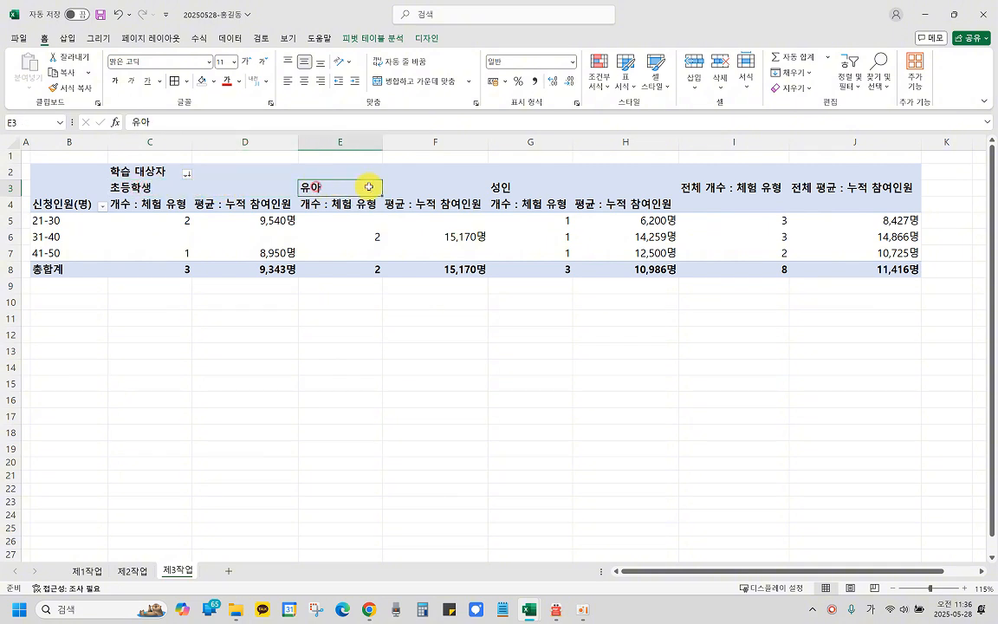
{"action": "left_click_drag", "start_coordinate": [369, 187], "coordinate": [445, 188]}
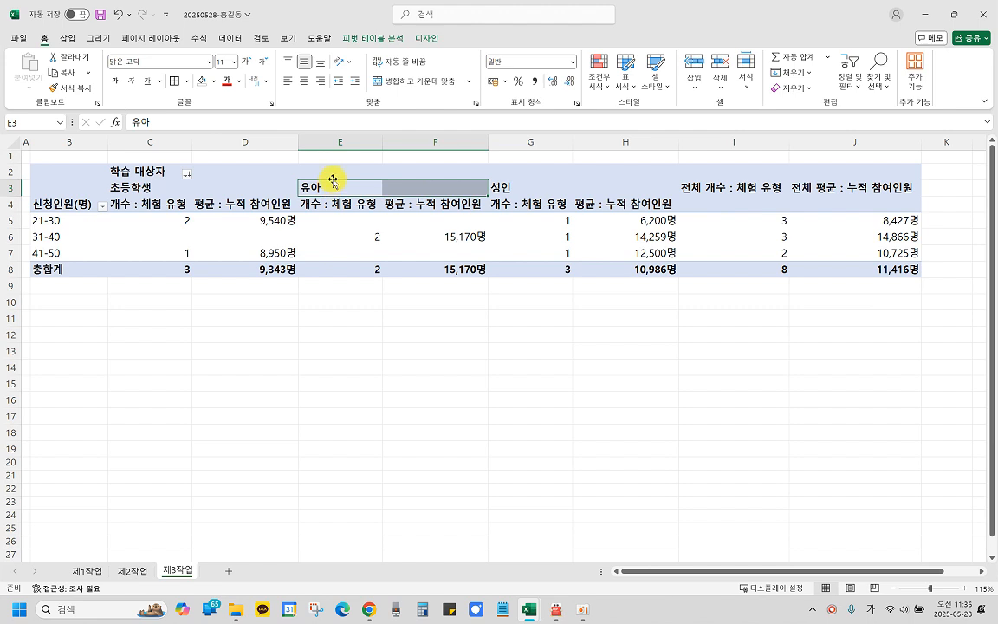
{"action": "left_click_drag", "start_coordinate": [331, 180], "coordinate": [435, 276]}
{"action": "left_click", "coordinate": [370, 189]}
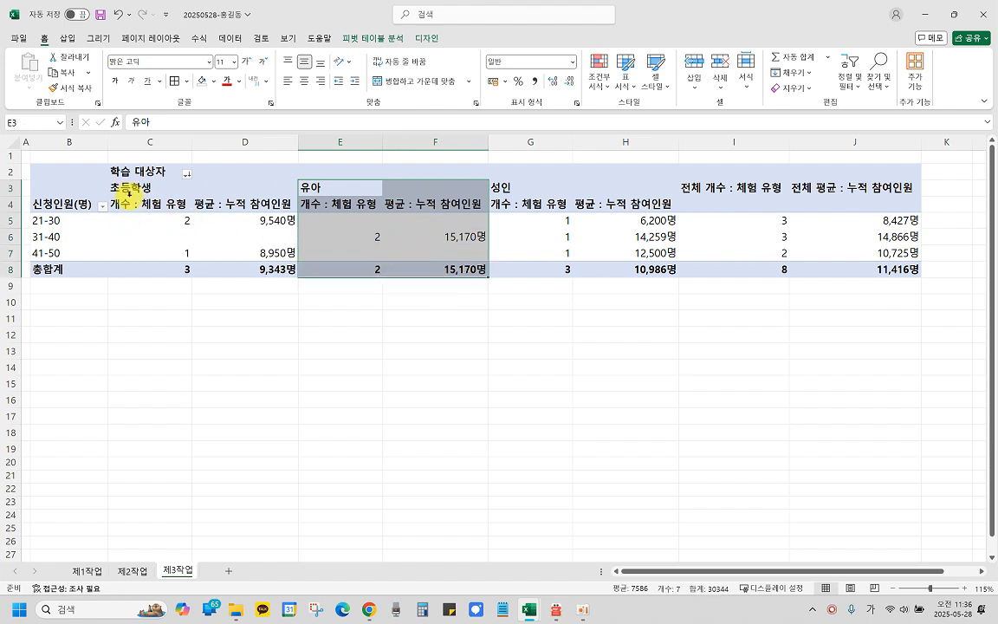
{"action": "left_click", "coordinate": [345, 189]}
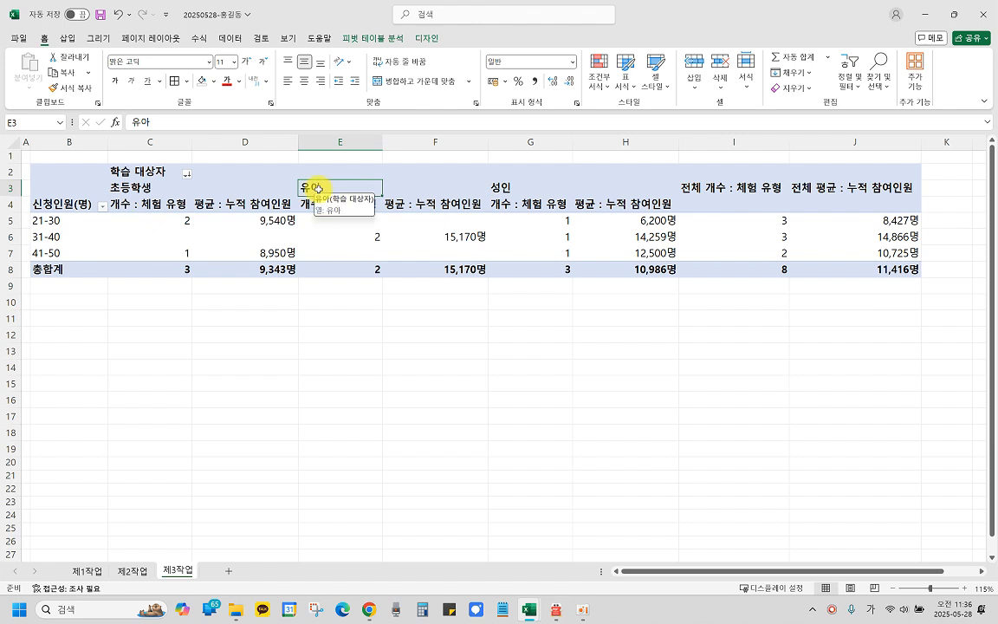
{"action": "left_click_drag", "start_coordinate": [318, 188], "coordinate": [426, 188]}
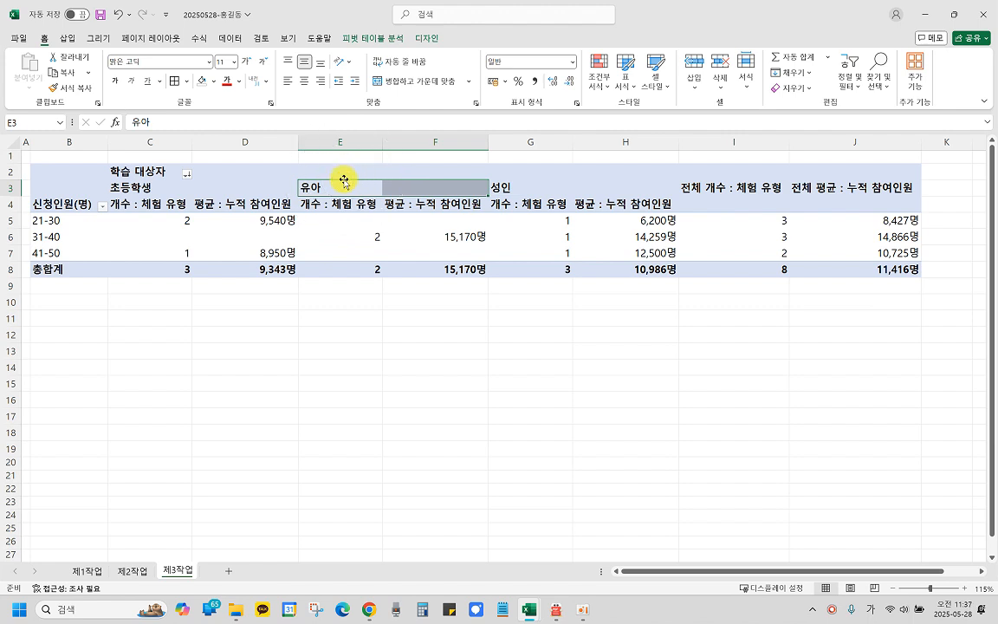
{"action": "left_click_drag", "start_coordinate": [344, 180], "coordinate": [149, 205]}
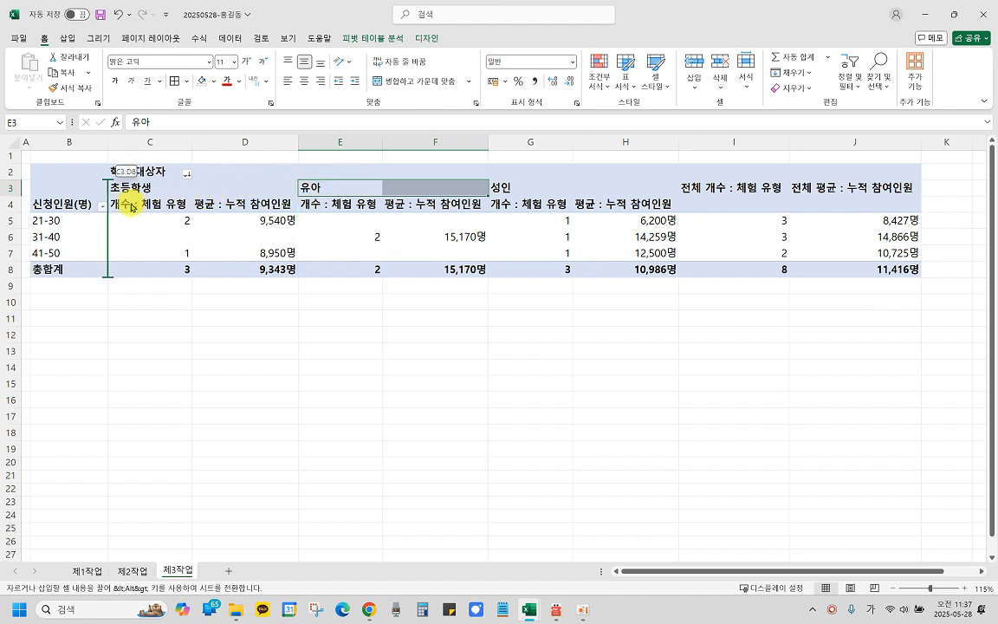
{"action": "left_click_drag", "start_coordinate": [132, 208], "coordinate": [132, 206]}
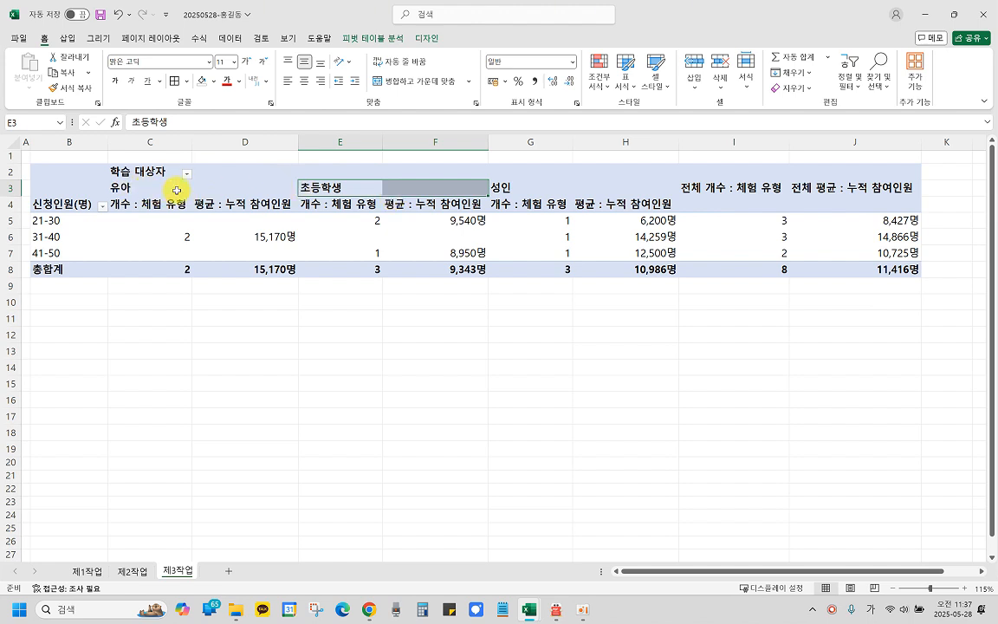
{"action": "left_click", "coordinate": [118, 16]}
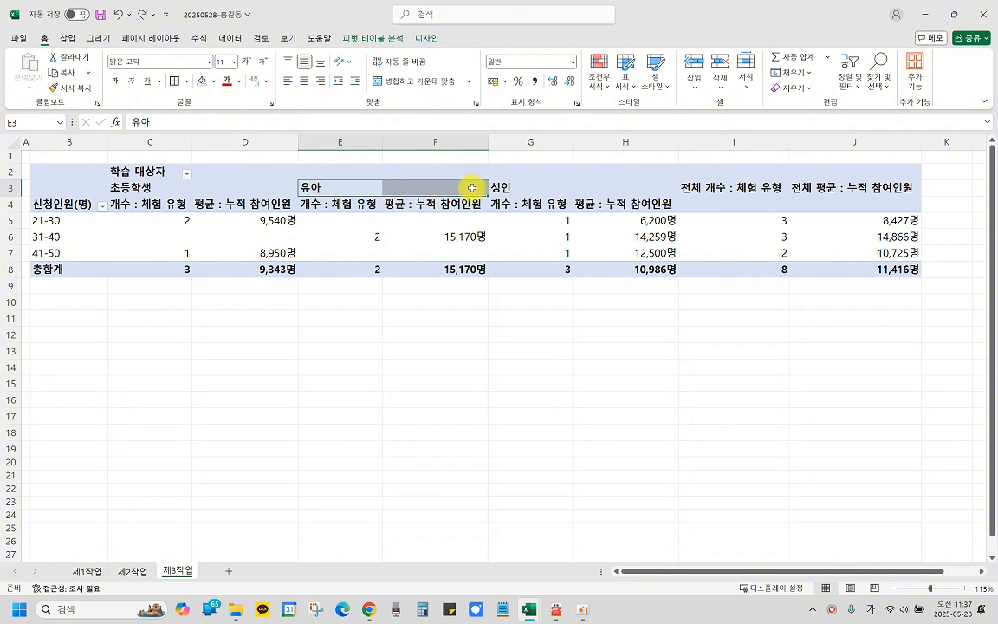
Read conditions (2) and (3) for 제3작업 in the exam PDF and return to the Excel answer workbook.
{"action": "left_click", "coordinate": [554, 607]}
{"action": "left_click", "coordinate": [183, 192]}
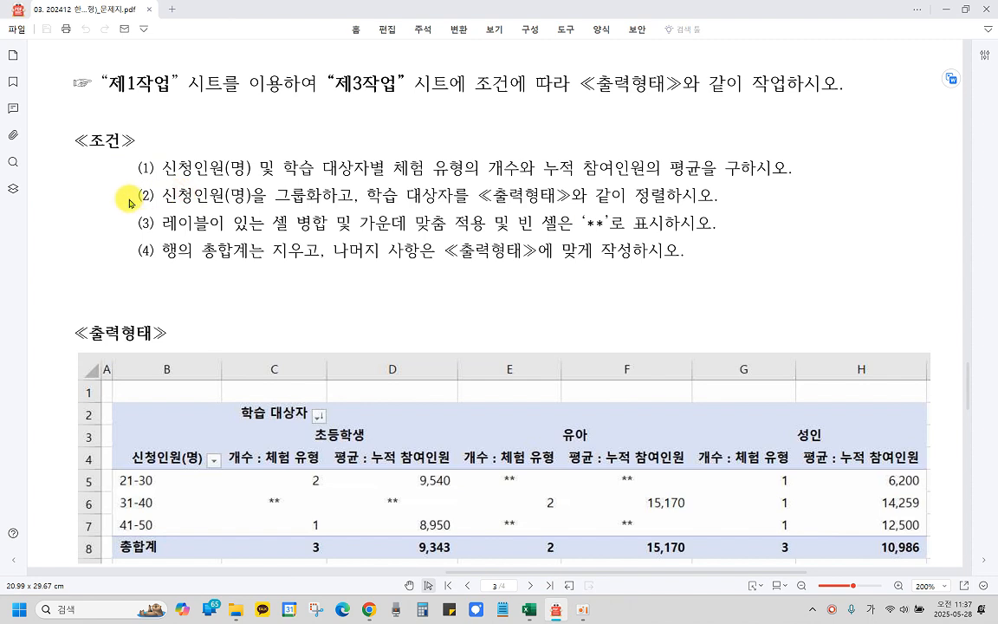
{"action": "left_click_drag", "start_coordinate": [128, 197], "coordinate": [742, 206]}
{"action": "left_click", "coordinate": [531, 242]}
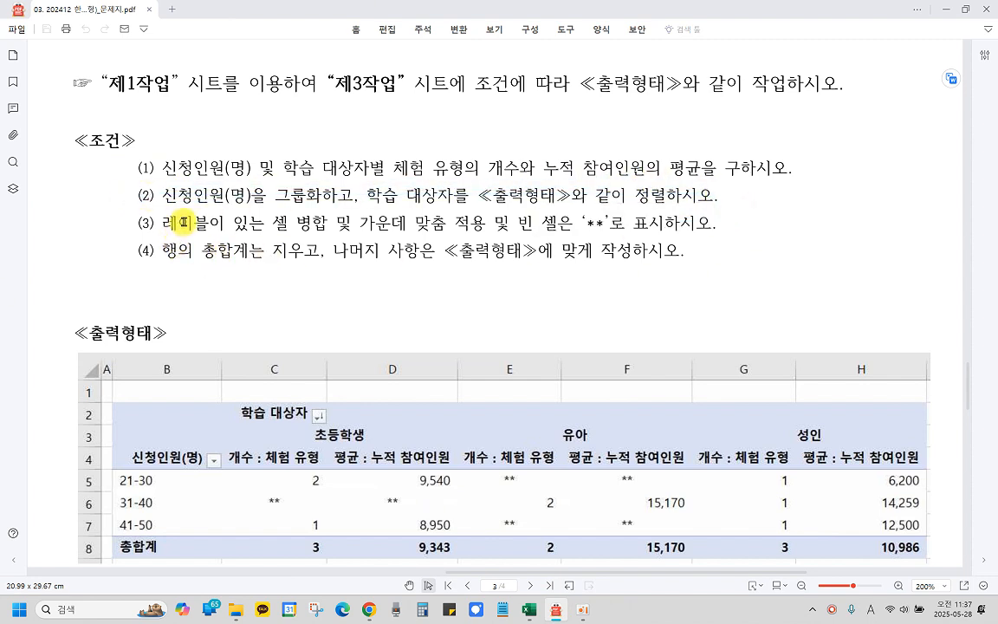
{"action": "scroll", "coordinate": [221, 193], "scroll_direction": "down", "scroll_amount": 1}
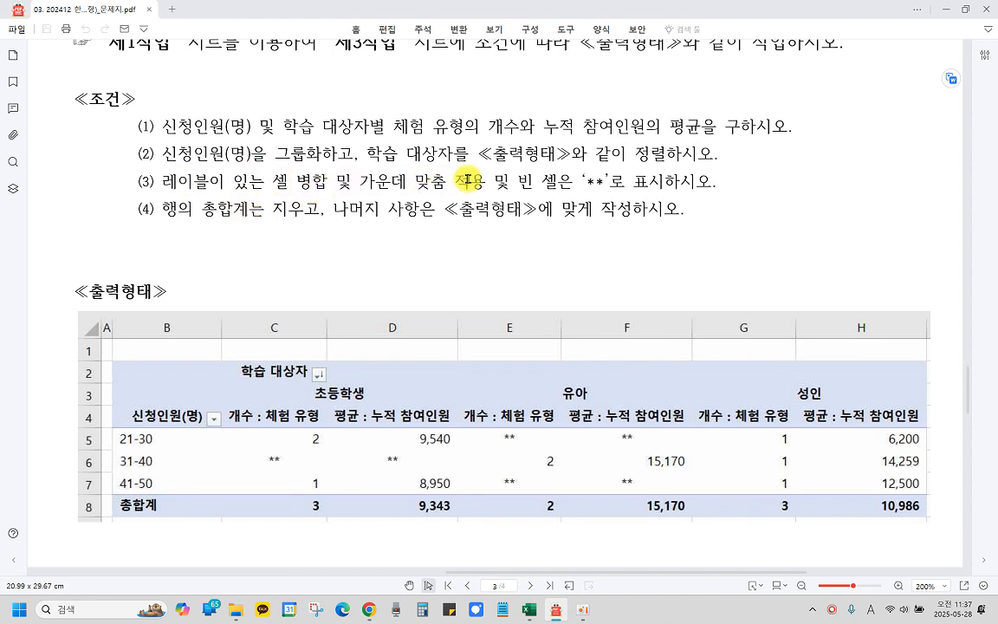
{"action": "double_click", "coordinate": [592, 180]}
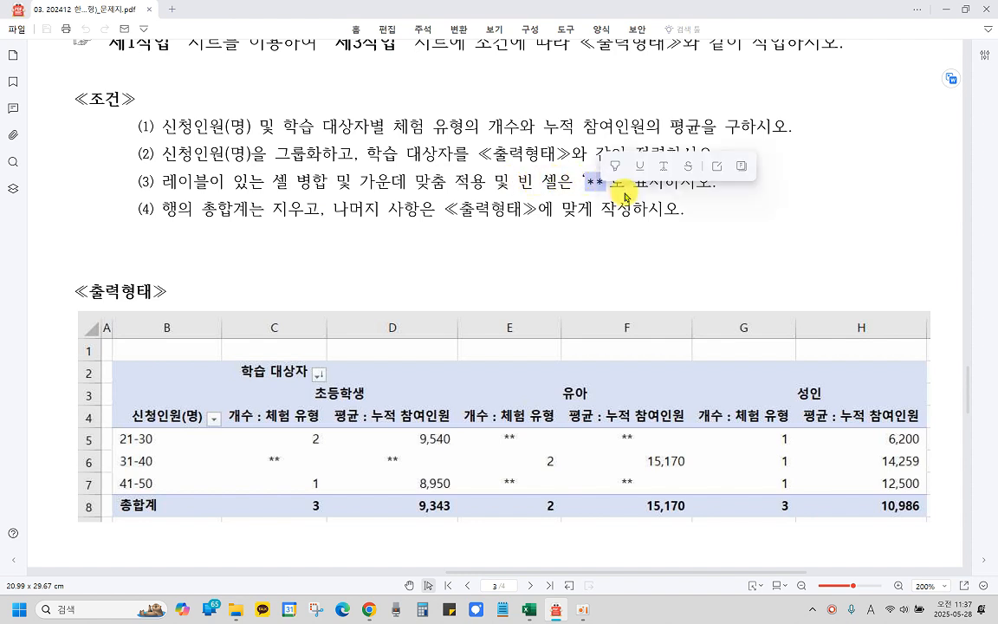
{"action": "scroll", "coordinate": [693, 191], "scroll_direction": "down", "scroll_amount": 1}
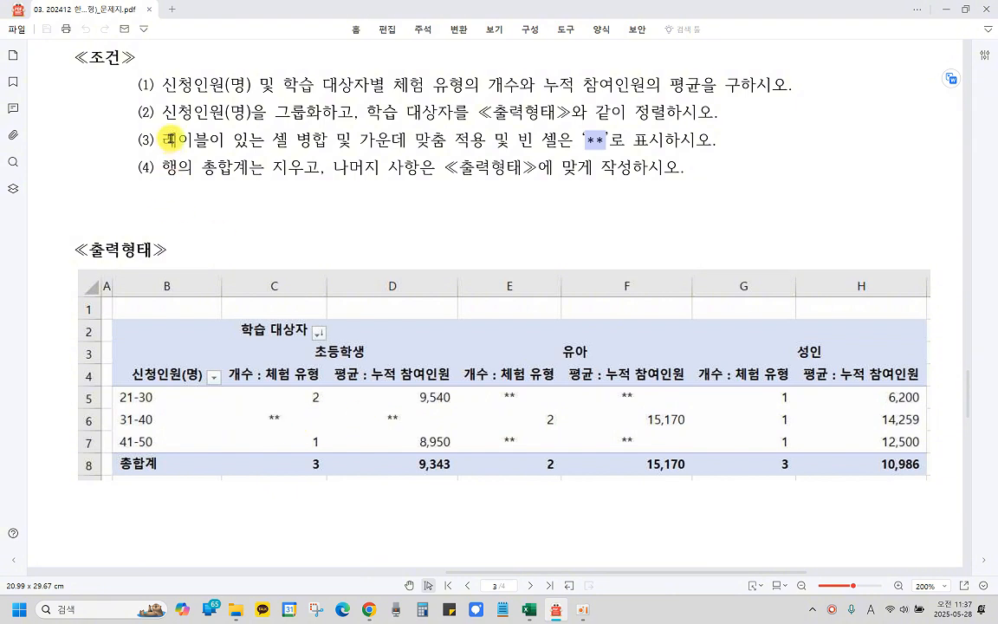
{"action": "left_click_drag", "start_coordinate": [170, 139], "coordinate": [340, 139]}
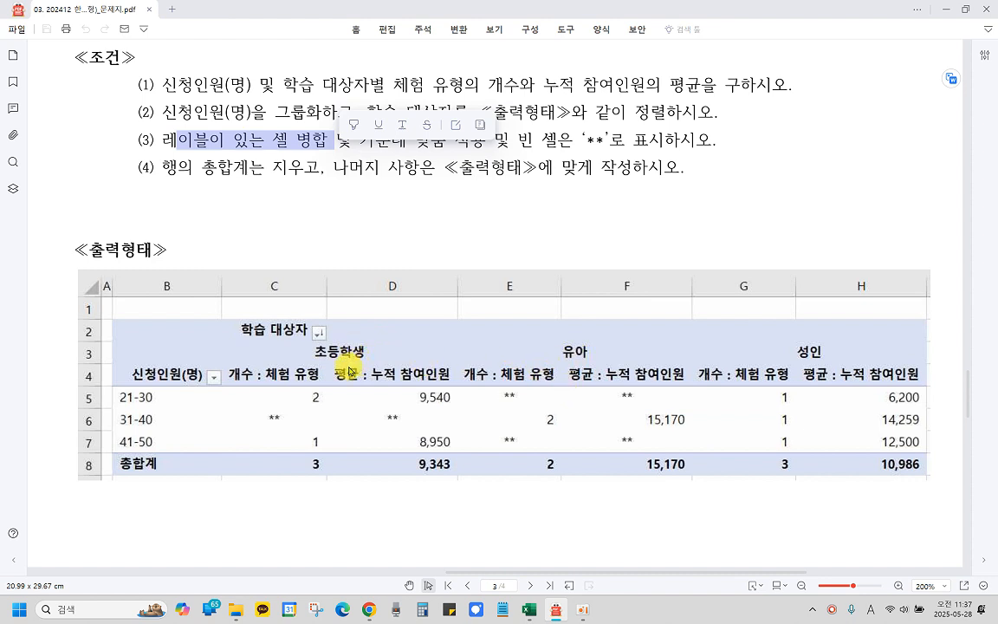
{"action": "mouse_move", "coordinate": [528, 609]}
{"action": "left_click", "coordinate": [574, 563]}
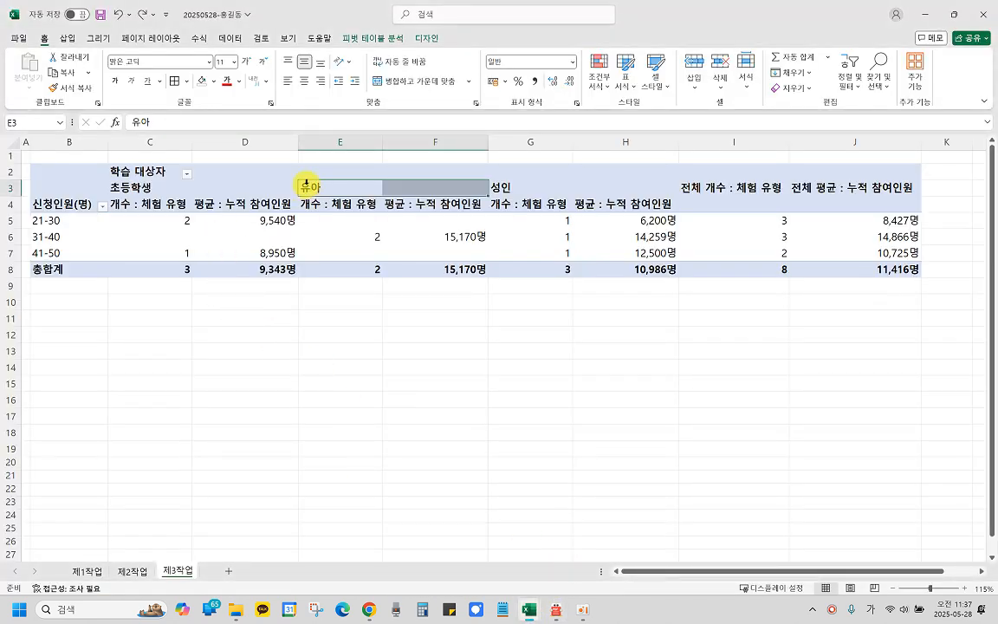
Compare the 초등학생 and 유아 label cells in row 3 with the PDF's condition (3) on merging, centring and empty cells.
{"action": "left_click", "coordinate": [120, 188]}
{"action": "left_click_drag", "start_coordinate": [135, 187], "coordinate": [223, 182]}
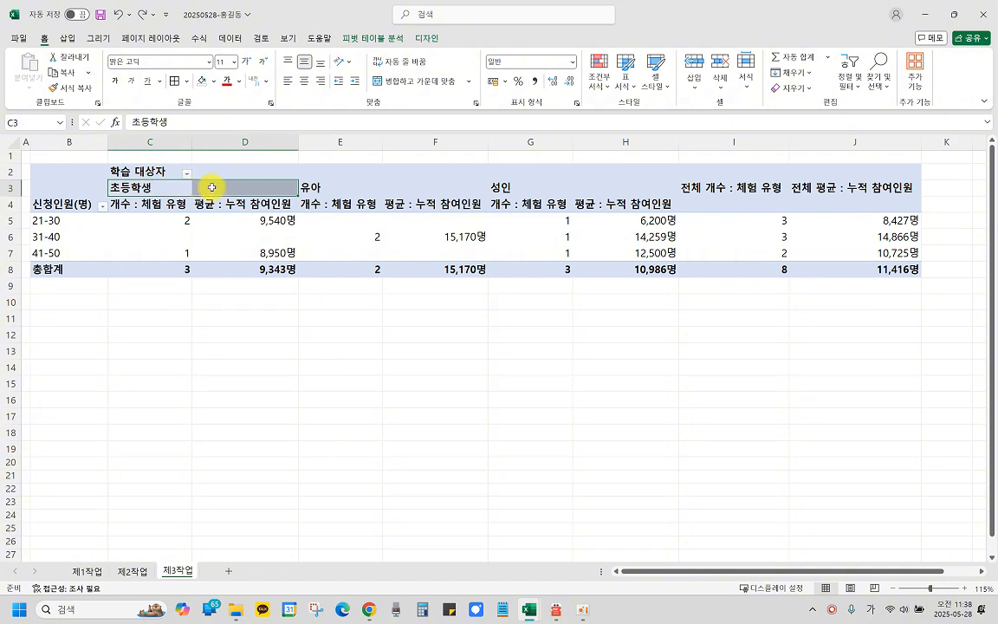
{"action": "left_click", "coordinate": [315, 187]}
{"action": "left_click_drag", "start_coordinate": [306, 183], "coordinate": [426, 185]}
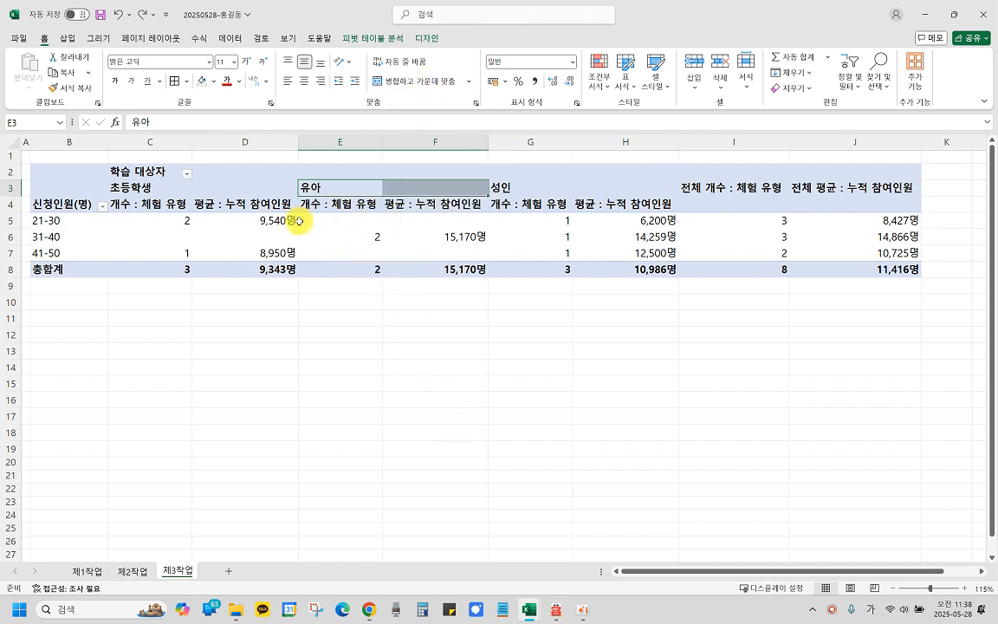
{"action": "left_click", "coordinate": [560, 612]}
{"action": "left_click", "coordinate": [234, 129]}
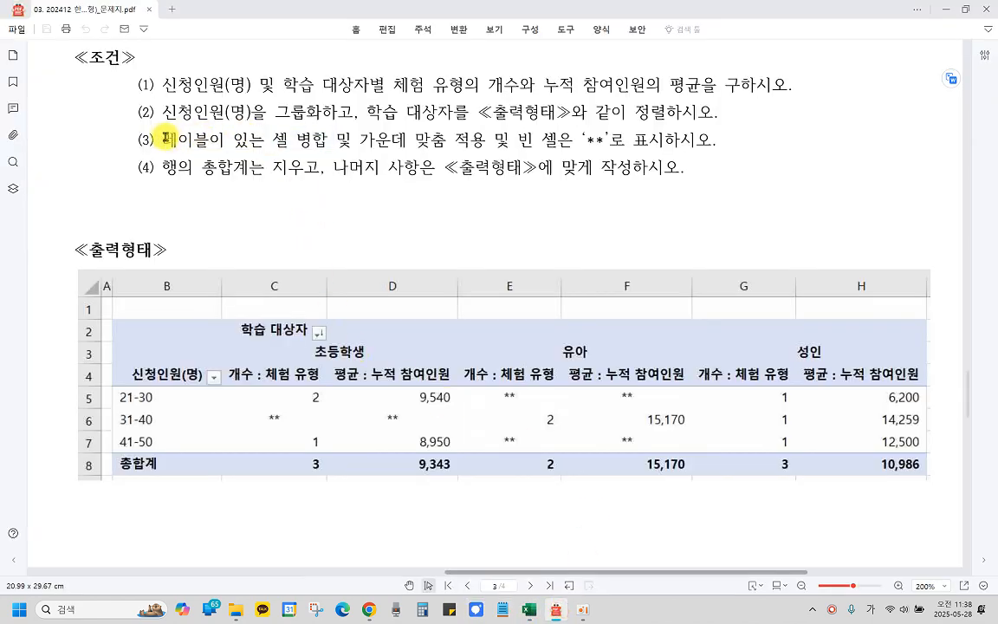
{"action": "left_click_drag", "start_coordinate": [165, 137], "coordinate": [499, 145]}
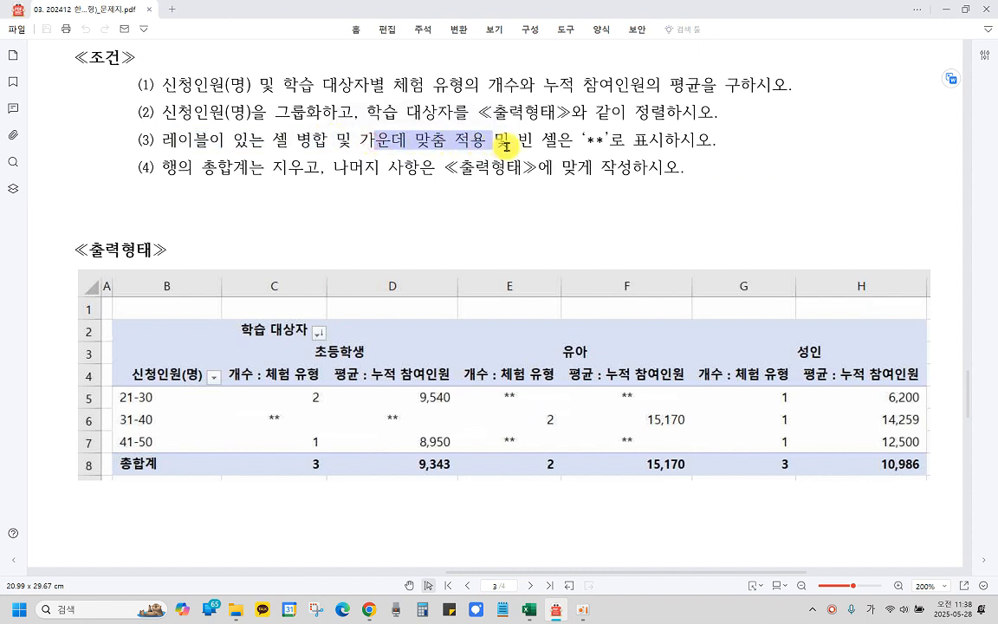
{"action": "left_click", "coordinate": [520, 144]}
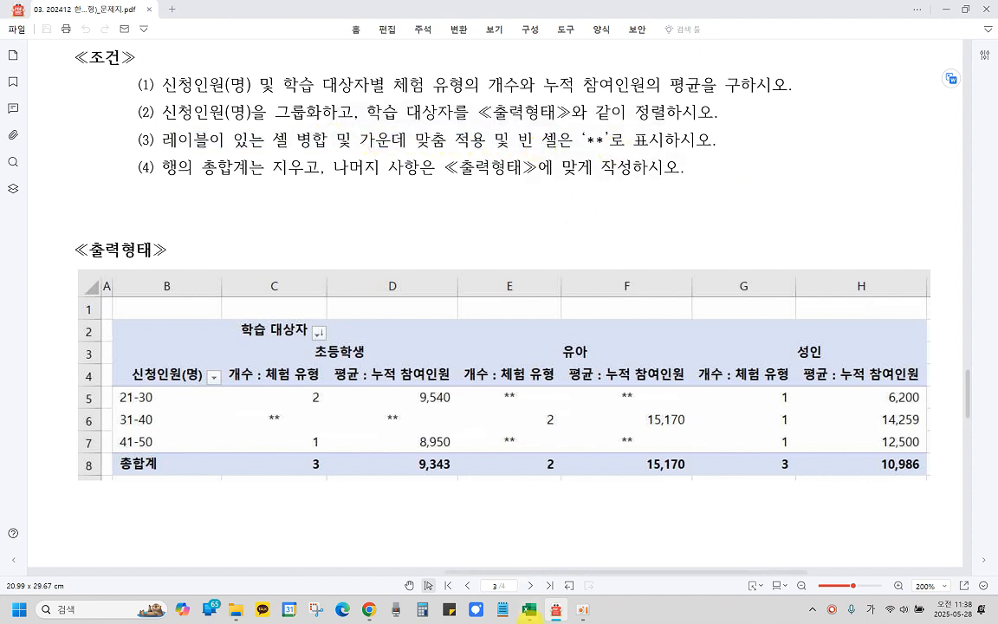
{"action": "mouse_move", "coordinate": [529, 609]}
{"action": "left_click", "coordinate": [562, 551]}
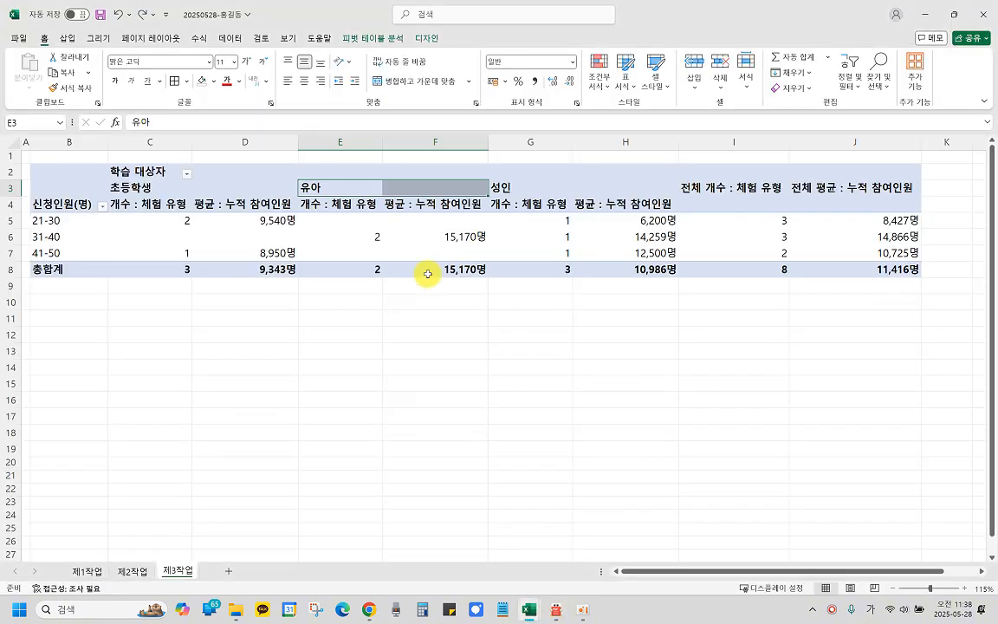
{"action": "left_click", "coordinate": [256, 237]}
{"action": "left_click", "coordinate": [190, 191]}
{"action": "left_click", "coordinate": [265, 204]}
{"action": "left_click", "coordinate": [268, 227]}
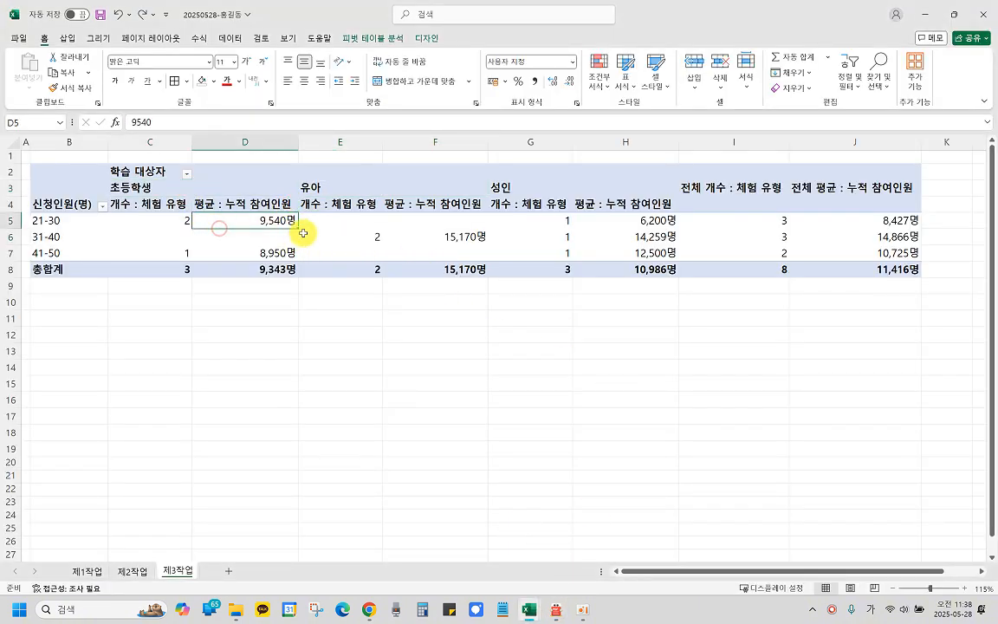
{"action": "left_click", "coordinate": [343, 237]}
{"action": "left_click", "coordinate": [208, 219]}
{"action": "left_click", "coordinate": [342, 238]}
{"action": "left_click", "coordinate": [97, 320]}
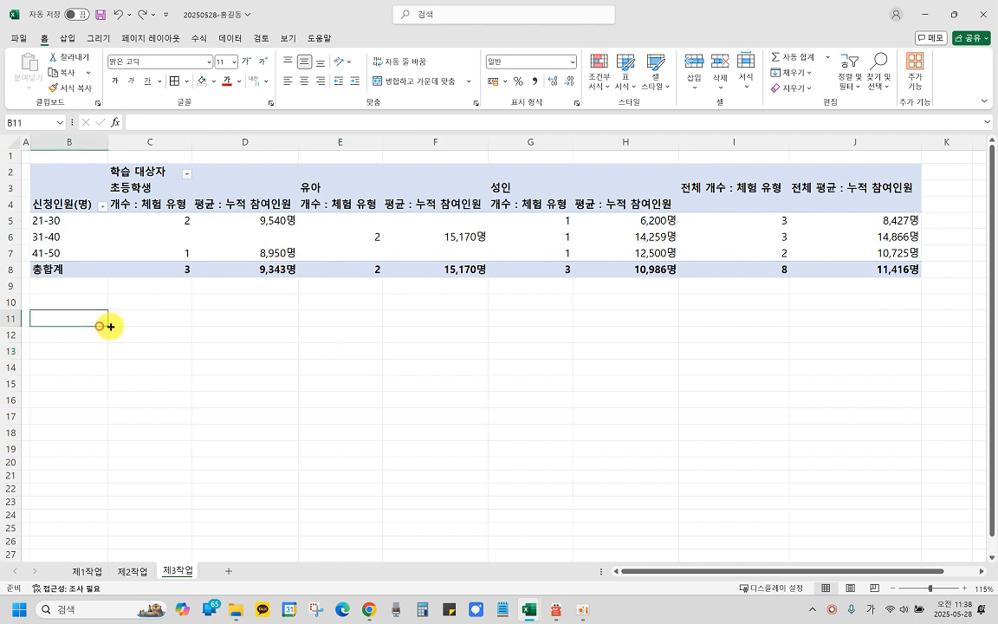
In the PivotTable options, enable merging and centring of cells with labels (레이블이 있는 셀 병합 및 가운데 맞춤).
{"action": "left_click", "coordinate": [459, 368]}
{"action": "left_click", "coordinate": [292, 224]}
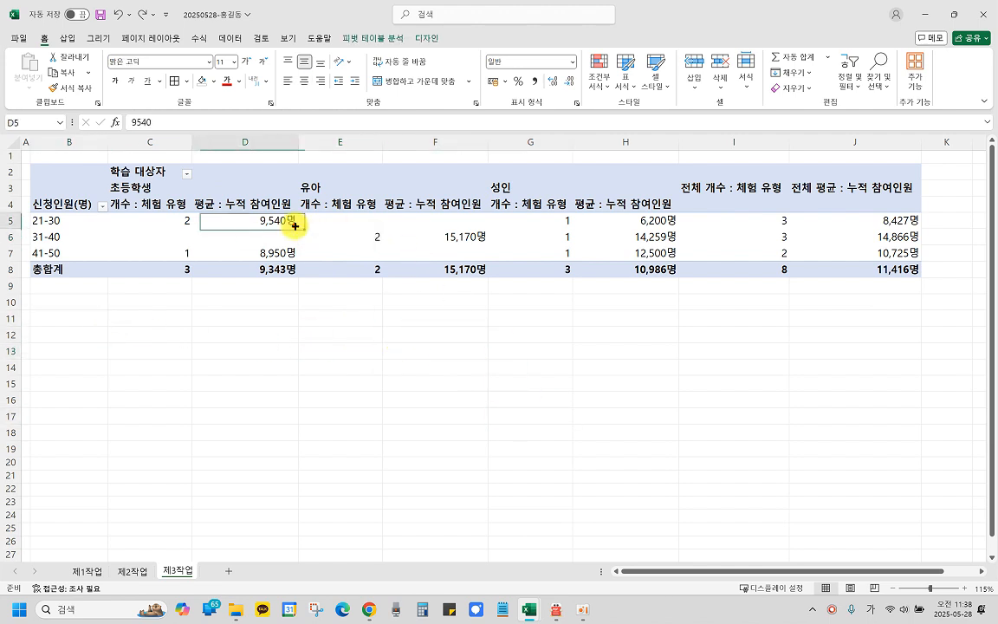
{"action": "left_click", "coordinate": [240, 190]}
{"action": "left_click", "coordinate": [196, 233]}
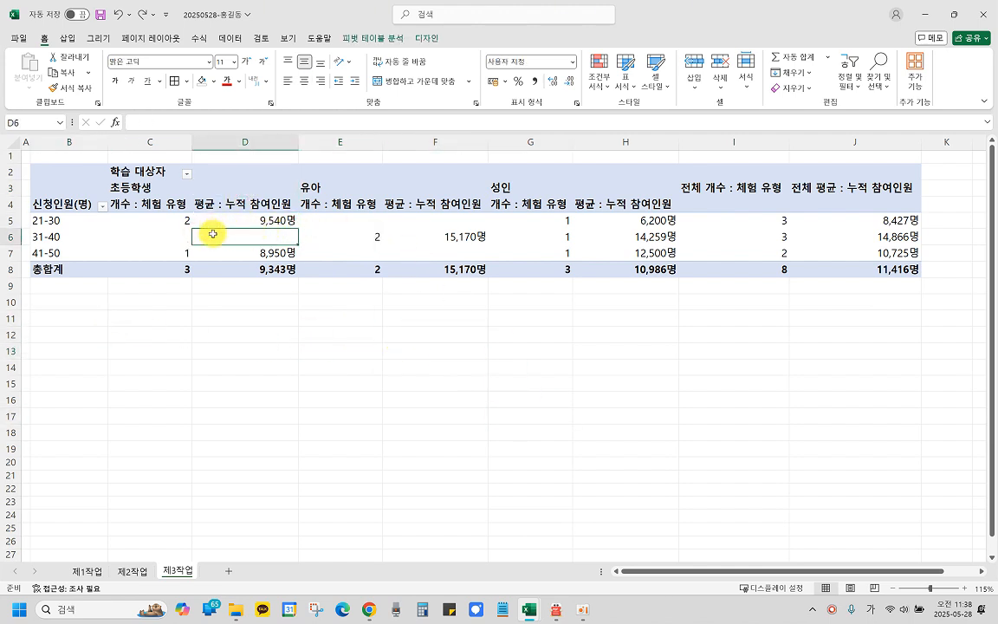
{"action": "right_click", "coordinate": [213, 234]}
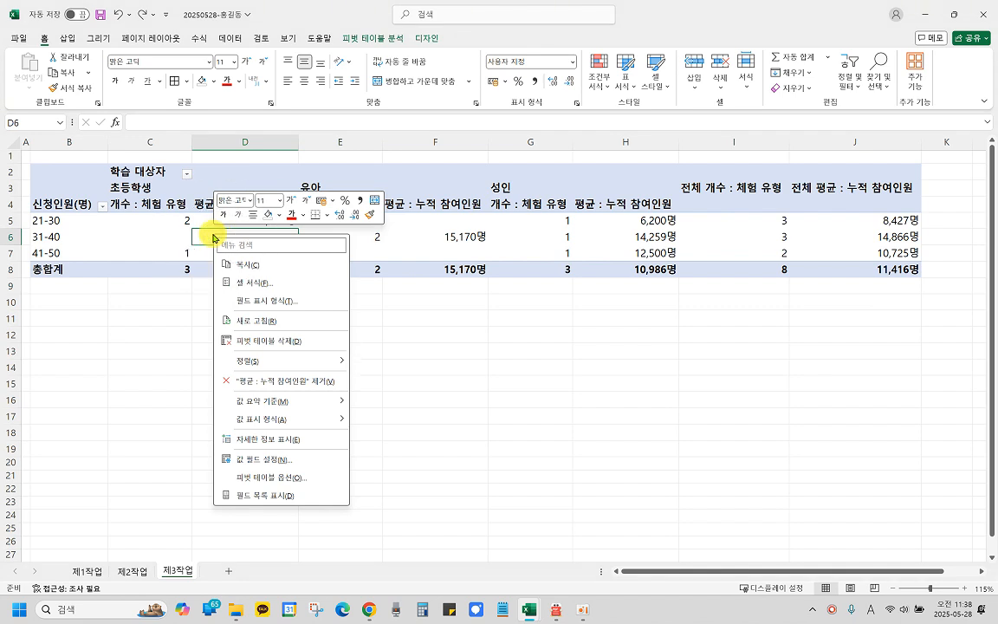
{"action": "left_click", "coordinate": [265, 478]}
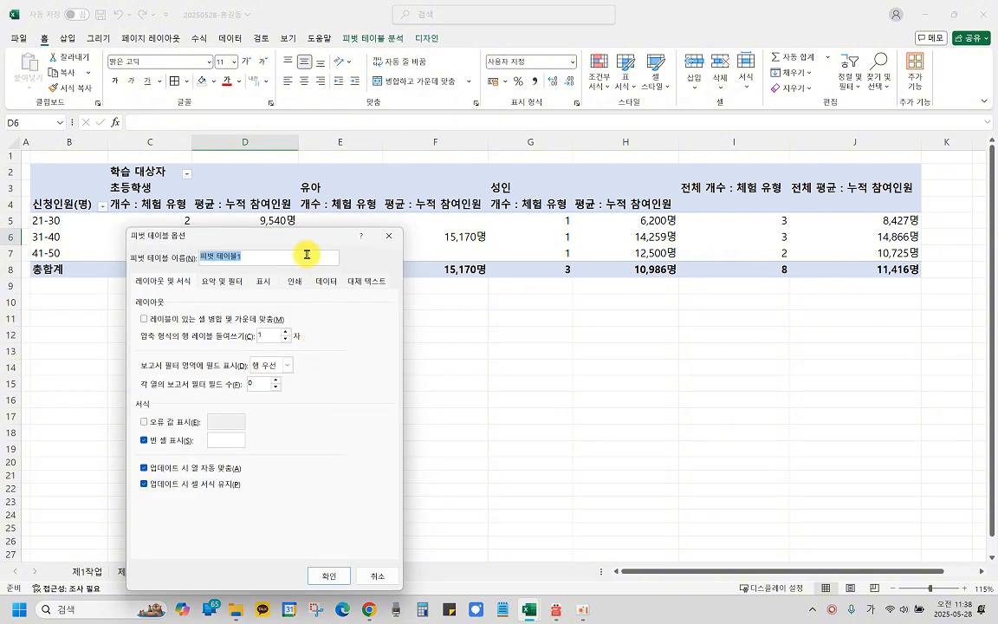
{"action": "left_click_drag", "start_coordinate": [305, 233], "coordinate": [621, 180]}
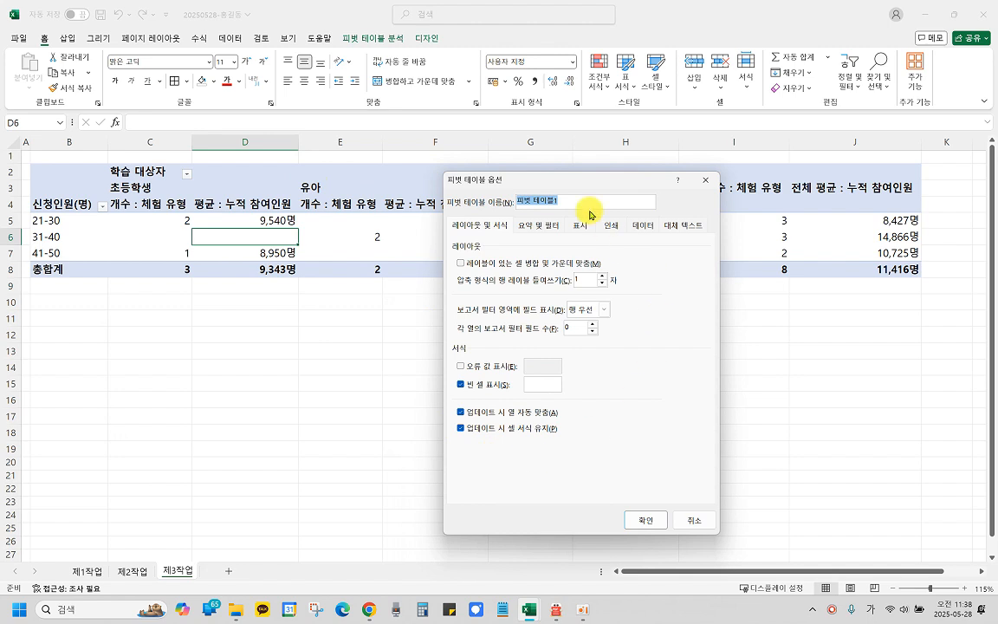
{"action": "left_click", "coordinate": [486, 230]}
{"action": "left_click", "coordinate": [486, 230]}
{"action": "left_click", "coordinate": [486, 230]}
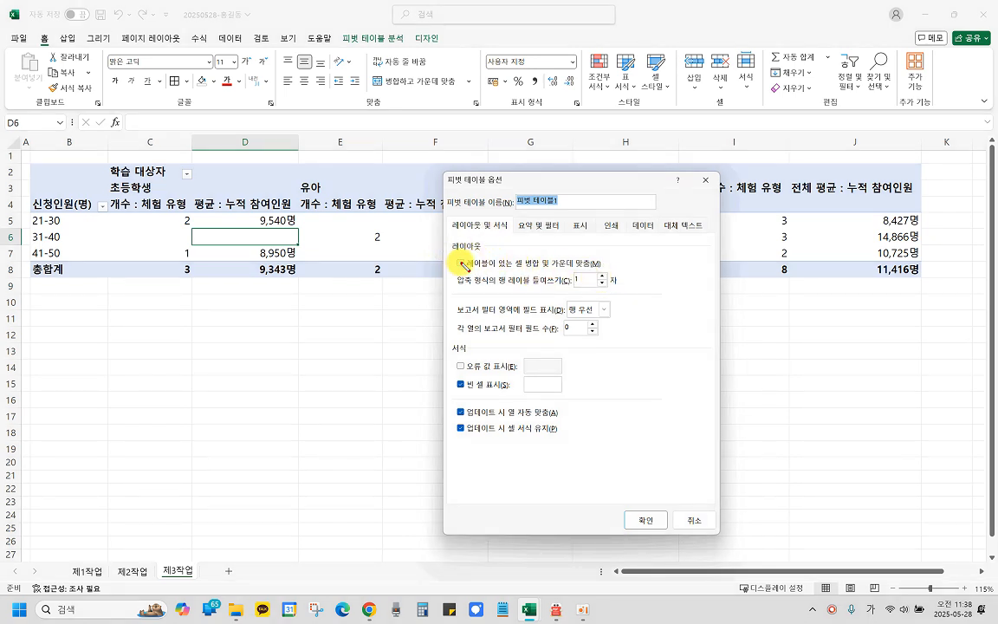
{"action": "left_click_drag", "start_coordinate": [450, 249], "coordinate": [623, 273]}
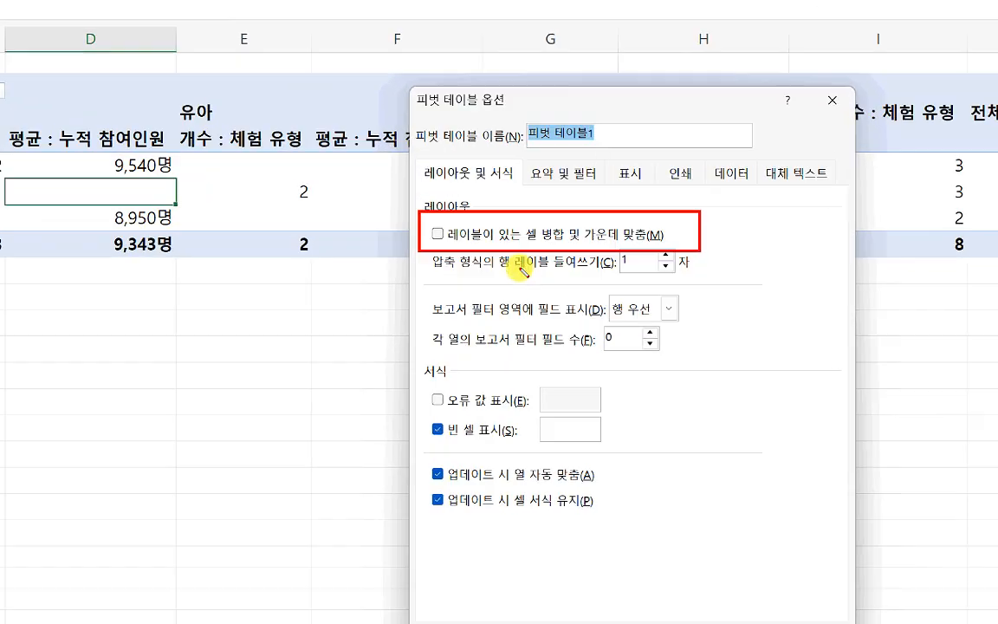
{"action": "key", "text": "ctrl"}
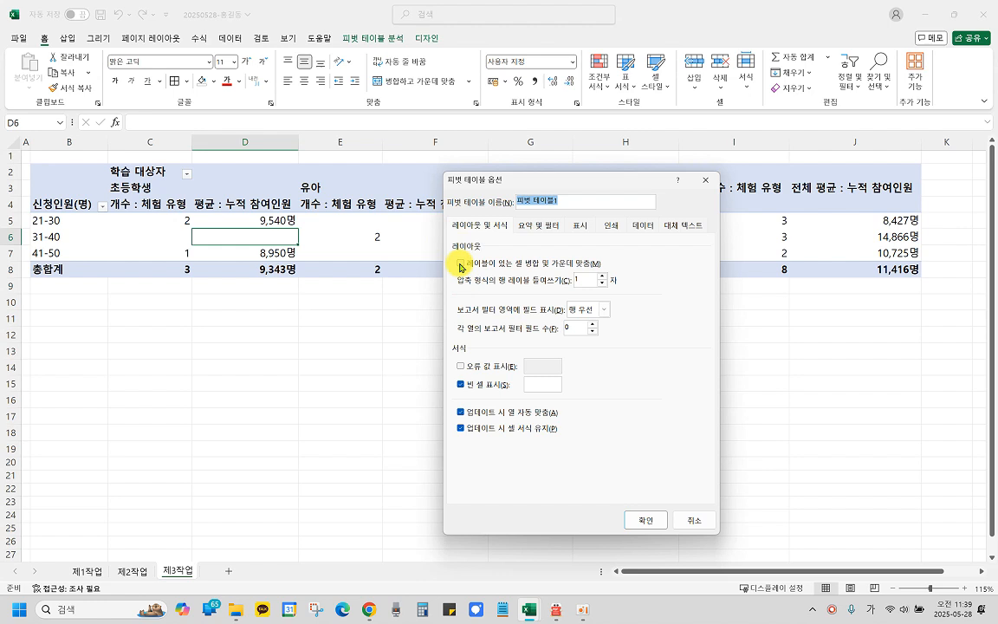
{"action": "left_click", "coordinate": [436, 233]}
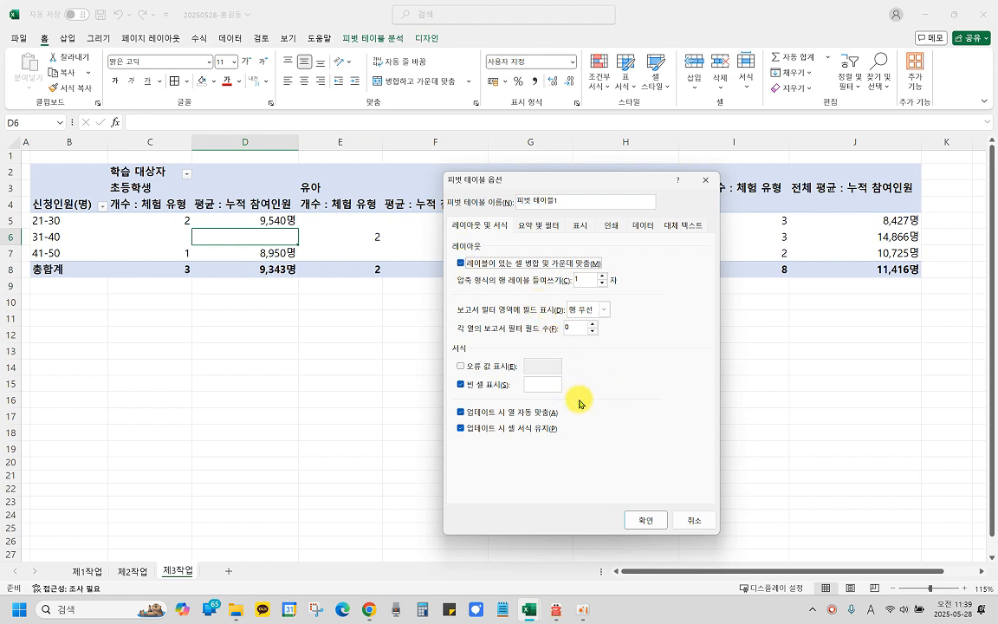
Set the pivot table's empty cells to display ** and apply the options.
{"action": "mouse_move", "coordinate": [447, 334]}
{"action": "left_mouse_down"}
{"action": "mouse_move", "coordinate": [557, 398]}
{"action": "mouse_move", "coordinate": [590, 396]}
{"action": "left_mouse_up"}
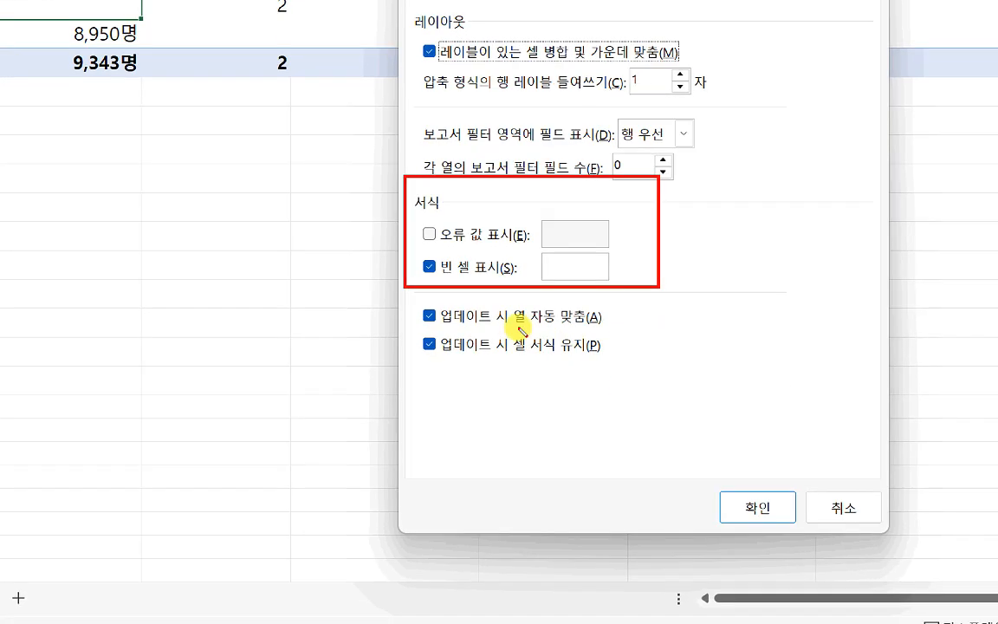
{"action": "mouse_move", "coordinate": [414, 252]}
{"action": "left_mouse_down"}
{"action": "mouse_move", "coordinate": [453, 284]}
{"action": "mouse_move", "coordinate": [513, 286]}
{"action": "left_mouse_up"}
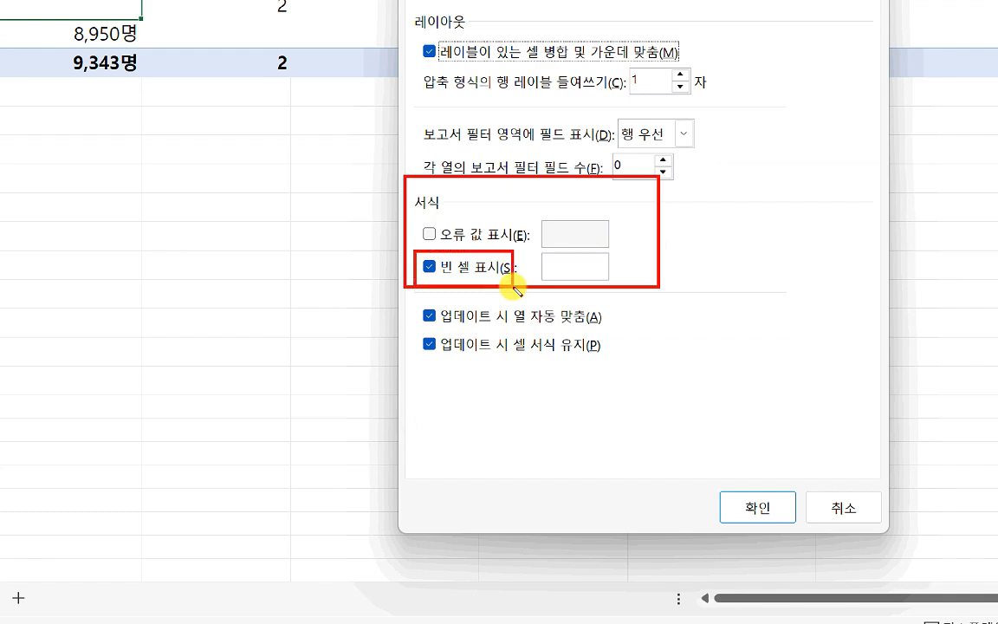
{"action": "left_click_drag", "start_coordinate": [532, 248], "coordinate": [648, 286]}
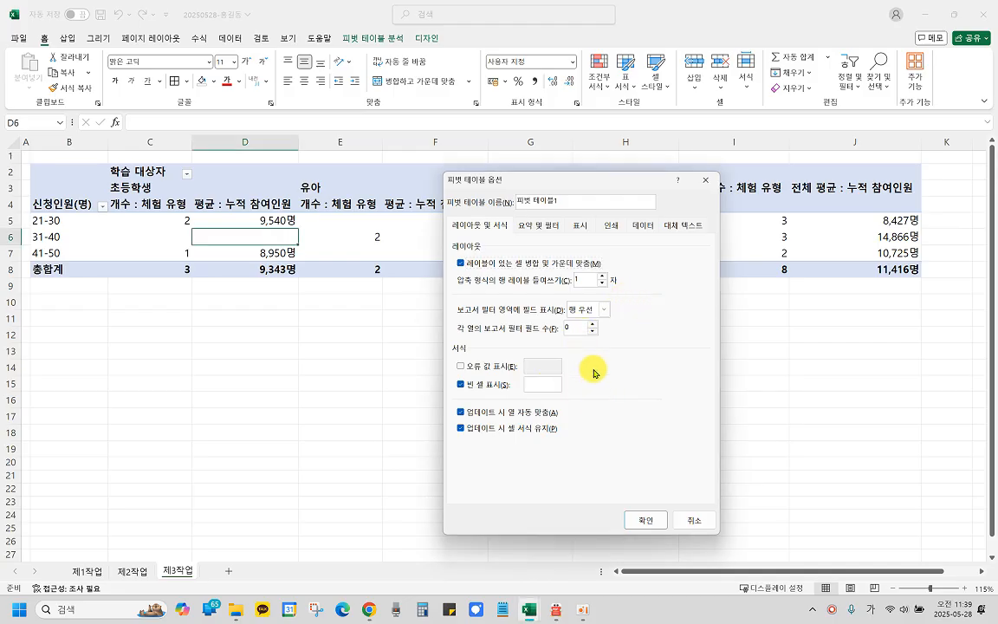
{"action": "type", "text": "*"}
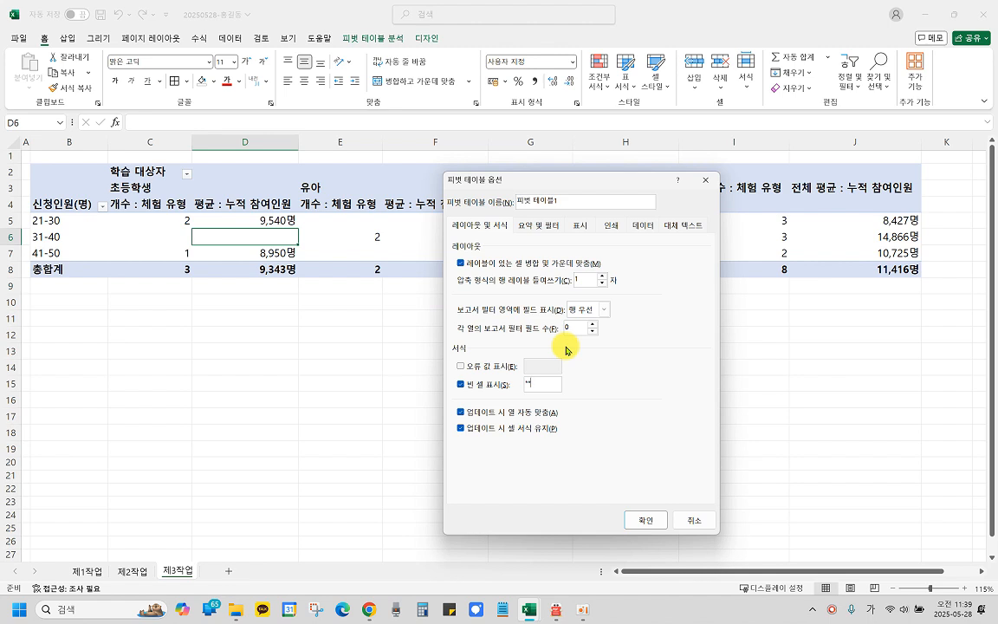
{"action": "left_click", "coordinate": [647, 522]}
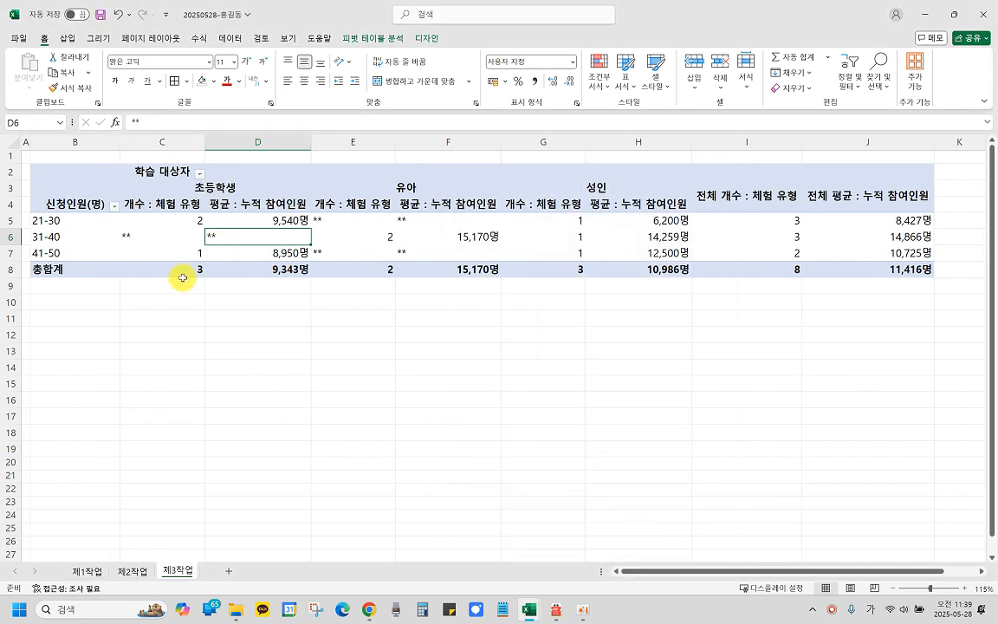
Check the 초등학생 and 유아 label cells in row 3 and the empty-value cells in rows 5 to 7.
{"action": "left_click", "coordinate": [223, 184]}
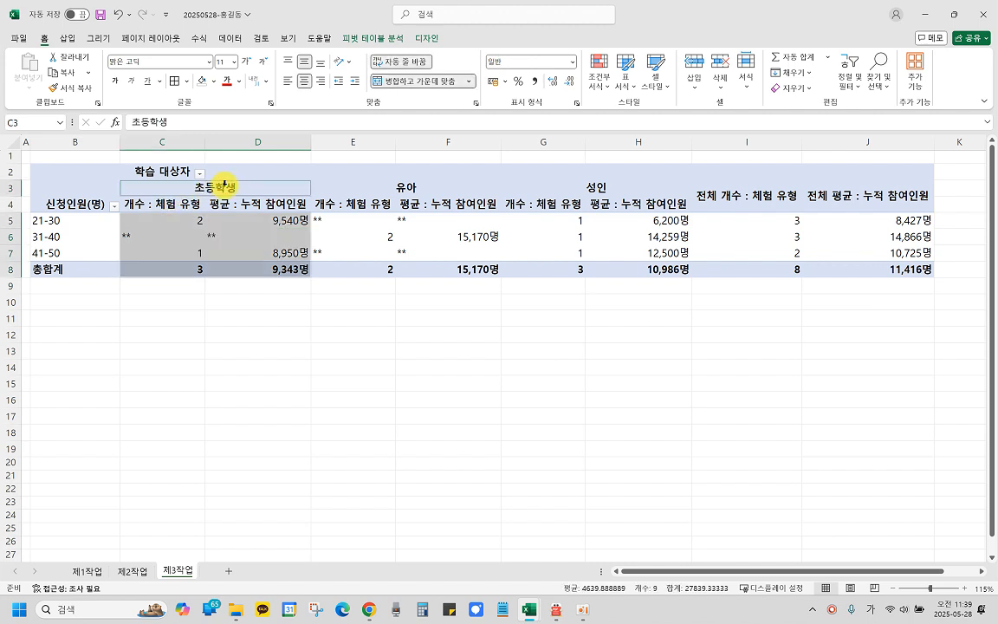
{"action": "left_click", "coordinate": [227, 188]}
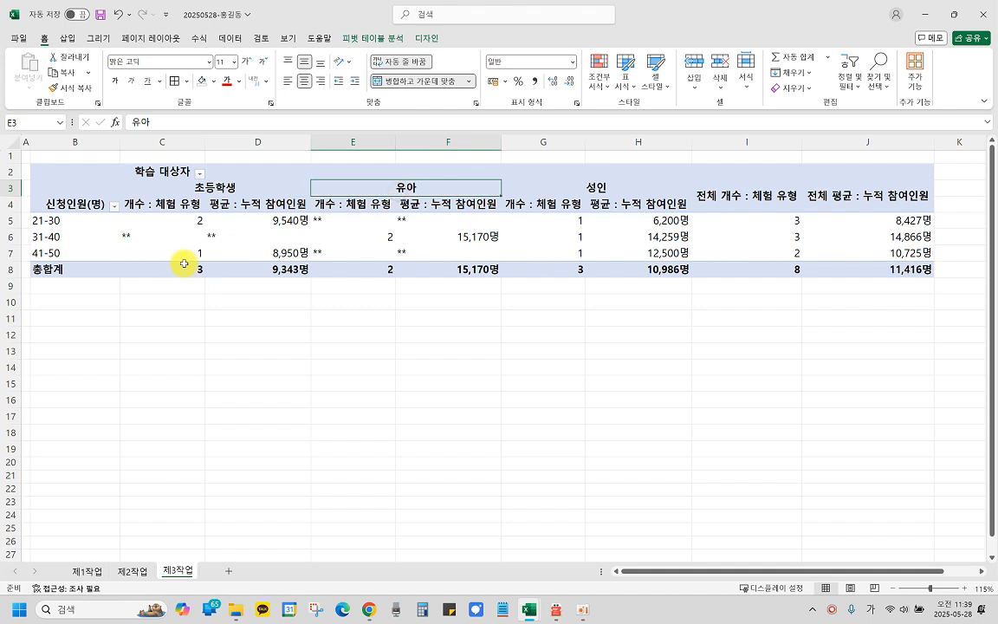
{"action": "left_click", "coordinate": [125, 235]}
{"action": "left_click", "coordinate": [213, 236]}
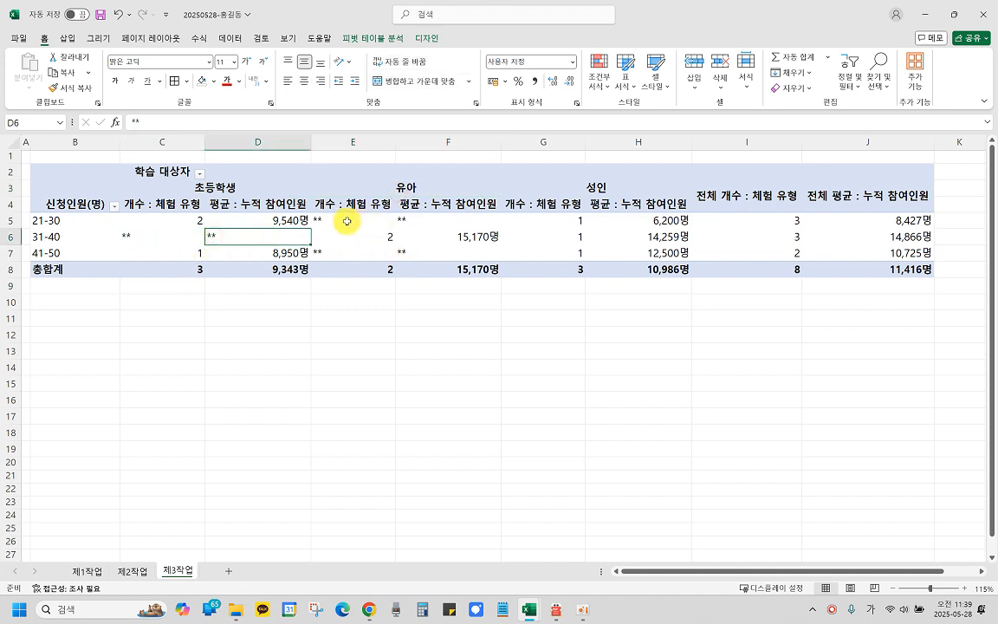
{"action": "left_click", "coordinate": [346, 219]}
{"action": "left_click", "coordinate": [402, 220]}
{"action": "left_click", "coordinate": [403, 254]}
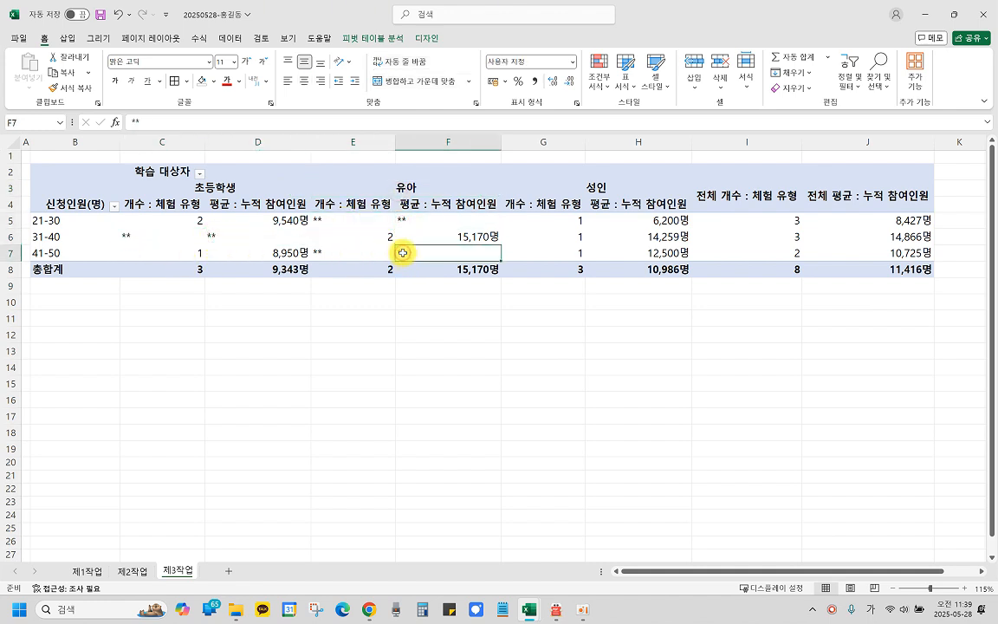
Read condition (4) for 제3작업 in the exam PDF and compare it with the row grand-total columns I and J in the Excel workbook.
{"action": "left_click", "coordinate": [556, 609]}
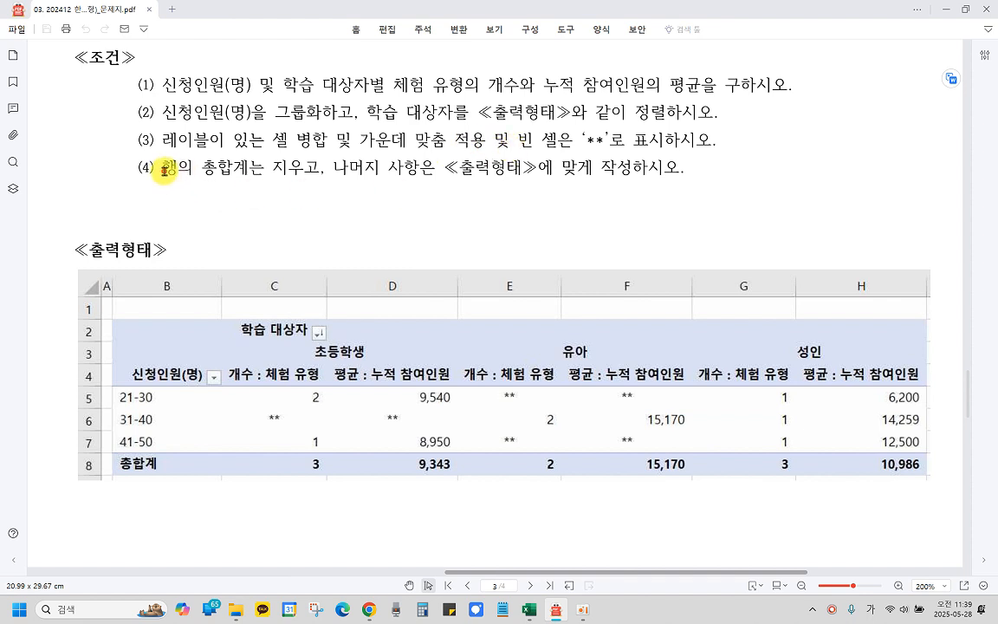
{"action": "left_click_drag", "start_coordinate": [164, 169], "coordinate": [305, 169]}
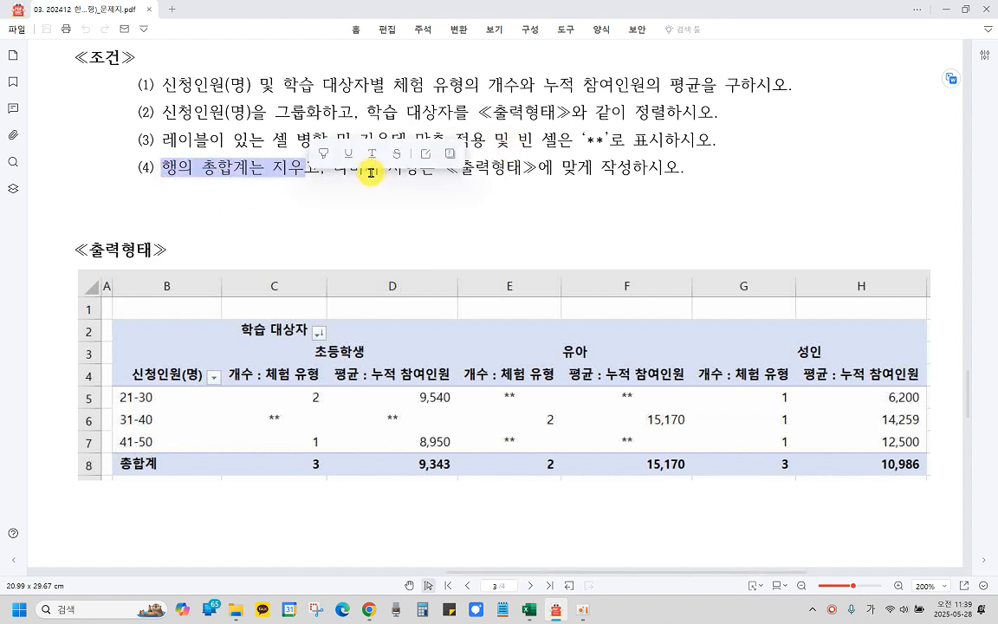
{"action": "left_click", "coordinate": [342, 167]}
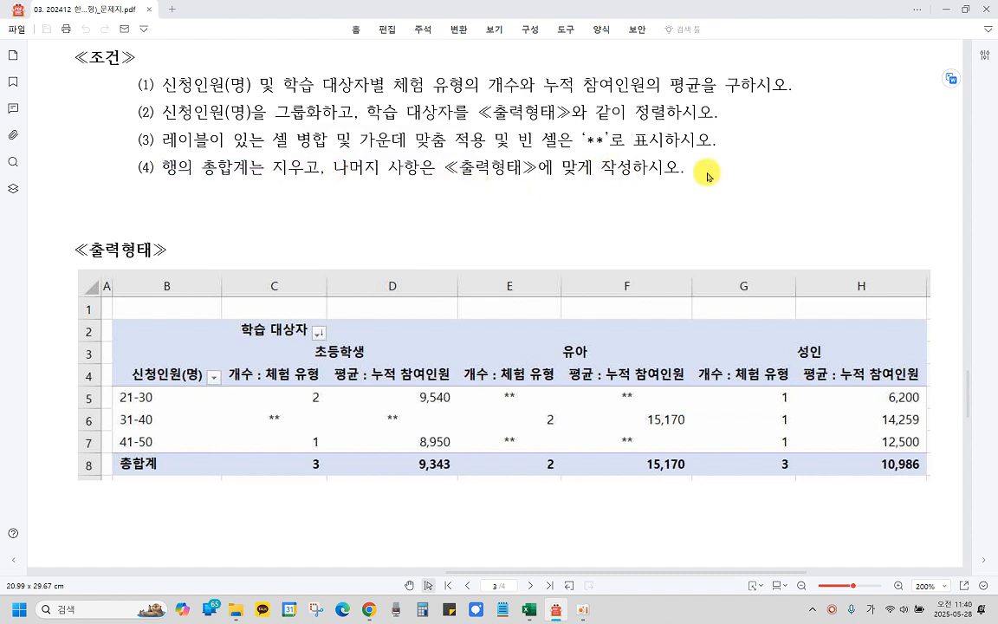
{"action": "left_click_drag", "start_coordinate": [161, 168], "coordinate": [327, 171]}
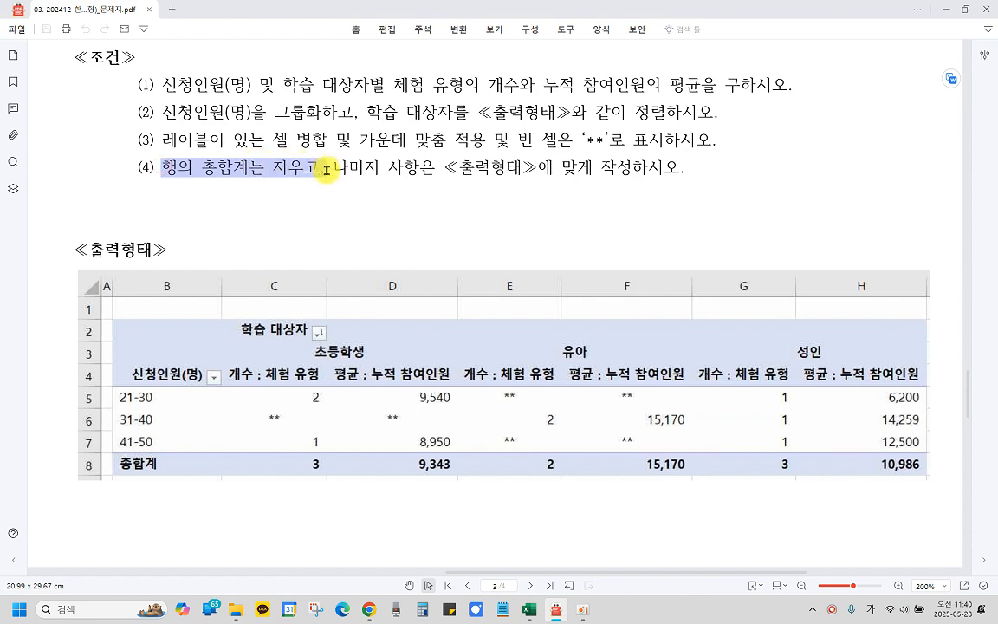
{"action": "mouse_move", "coordinate": [529, 610]}
{"action": "left_click", "coordinate": [611, 564]}
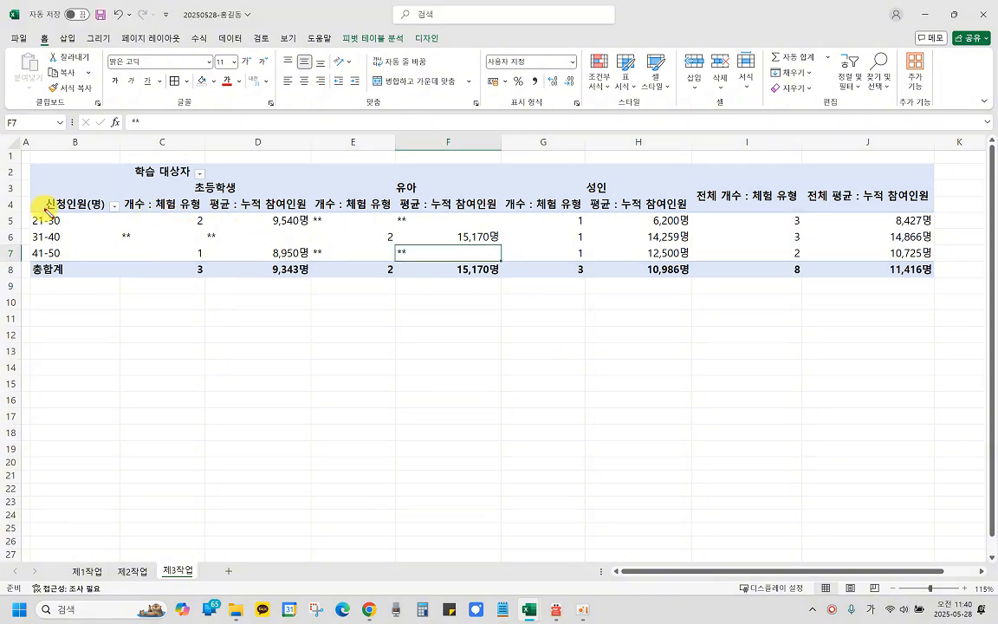
{"action": "left_click_drag", "start_coordinate": [31, 213], "coordinate": [684, 231]}
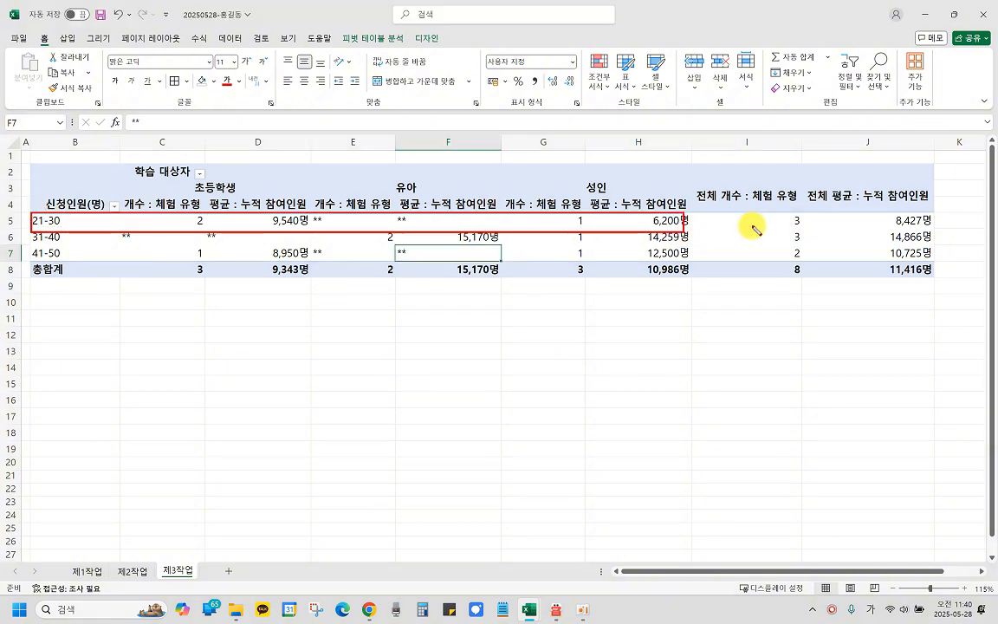
{"action": "mouse_move", "coordinate": [695, 164]}
{"action": "left_mouse_down"}
{"action": "mouse_move", "coordinate": [764, 251]}
{"action": "mouse_move", "coordinate": [813, 271]}
{"action": "mouse_move", "coordinate": [929, 280]}
{"action": "left_mouse_up"}
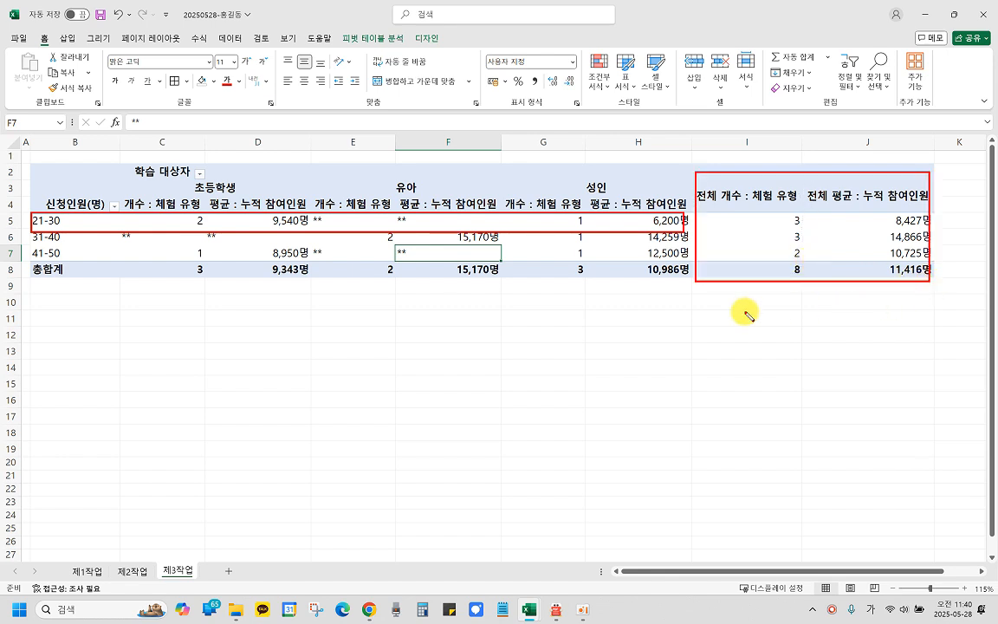
{"action": "left_click_drag", "start_coordinate": [925, 162], "coordinate": [726, 334]}
{"action": "left_click_drag", "start_coordinate": [741, 187], "coordinate": [926, 276]}
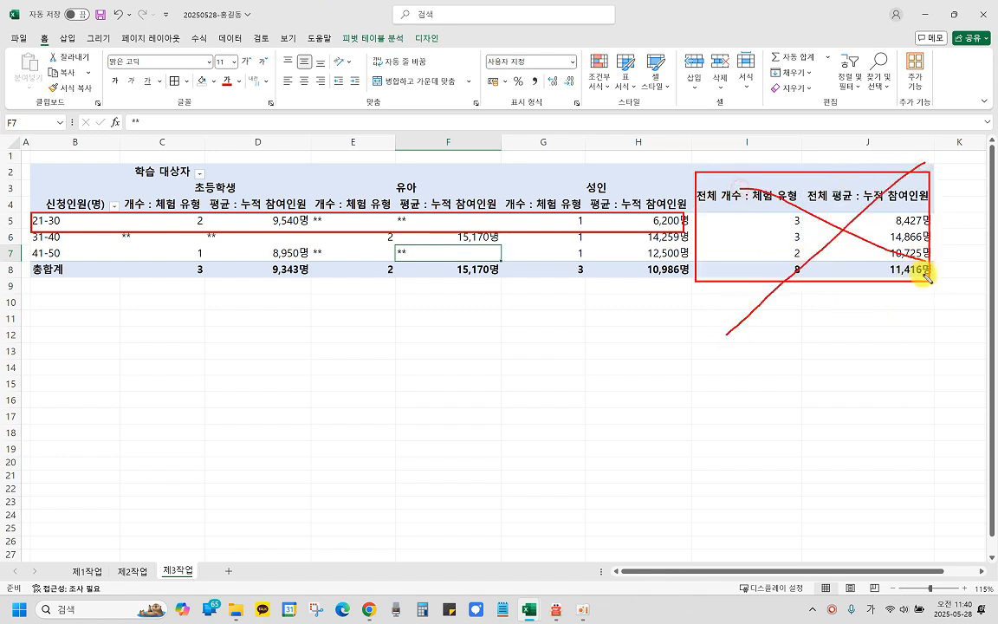
{"action": "key", "text": "Escape"}
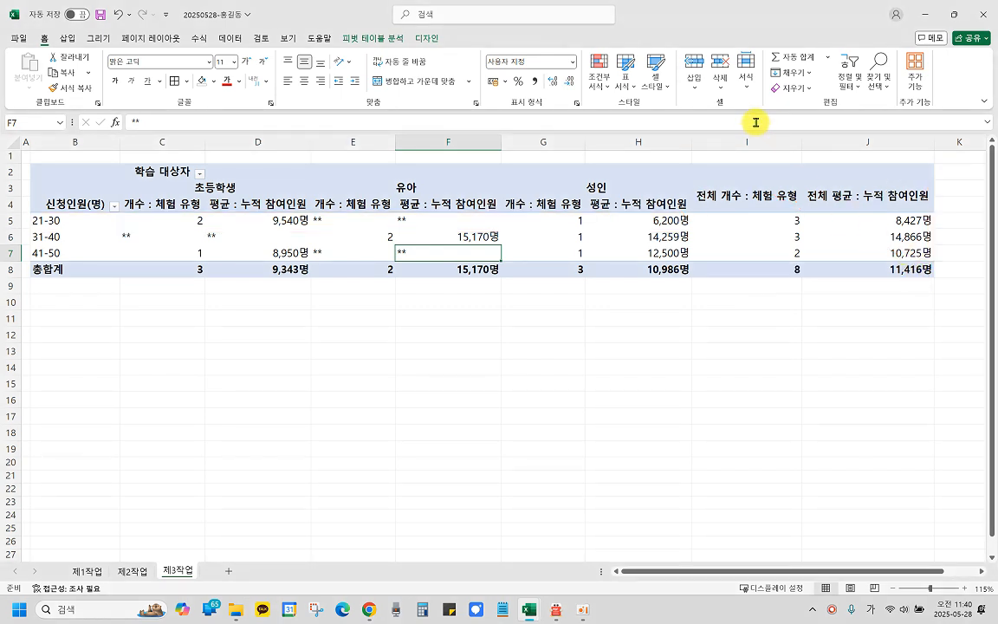
Turn off the row grand totals (행 총합계 표시) in the PivotTable options and apply the change.
{"action": "left_click_drag", "start_coordinate": [746, 138], "coordinate": [818, 141]}
{"action": "left_click", "coordinate": [231, 235]}
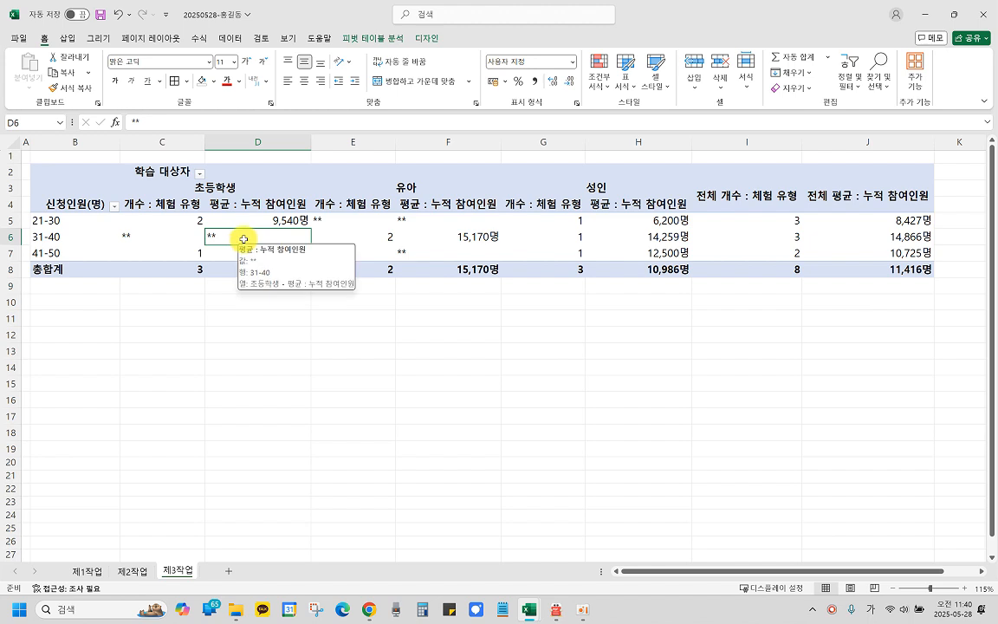
{"action": "right_click", "coordinate": [243, 239]}
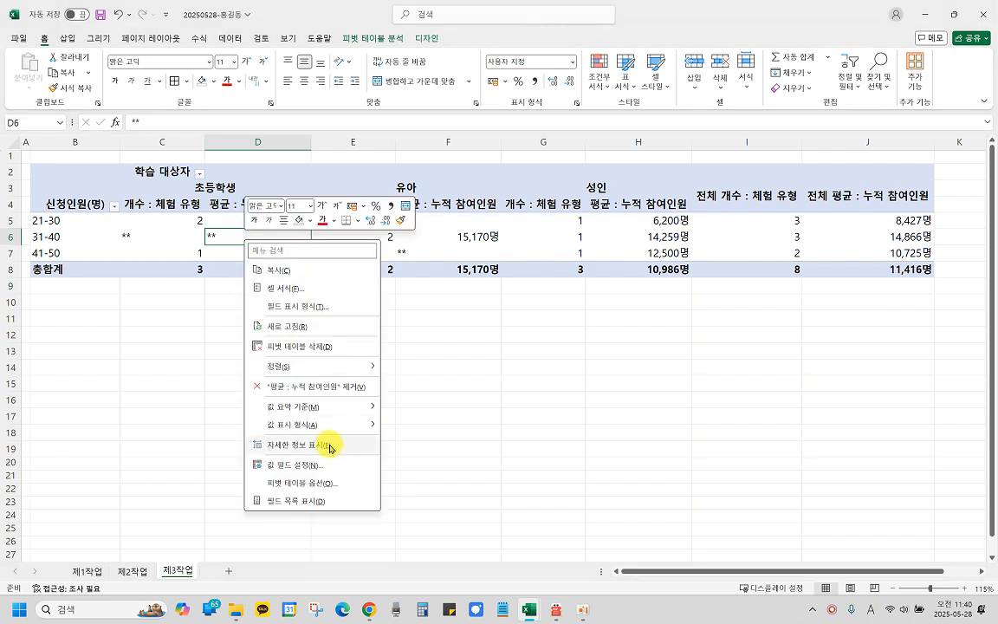
{"action": "left_click", "coordinate": [318, 485]}
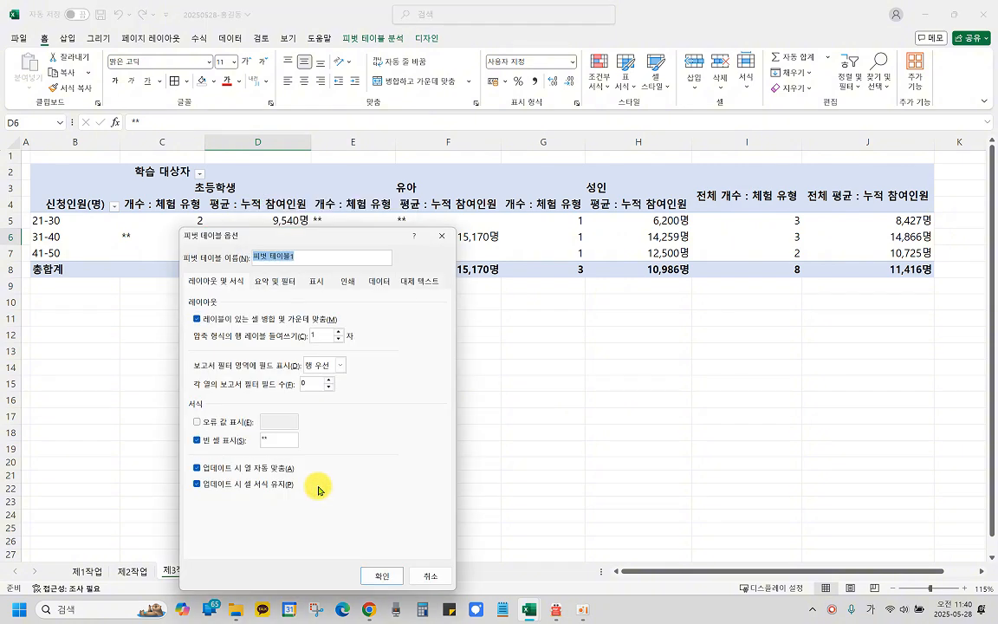
{"action": "left_click_drag", "start_coordinate": [338, 240], "coordinate": [621, 218]}
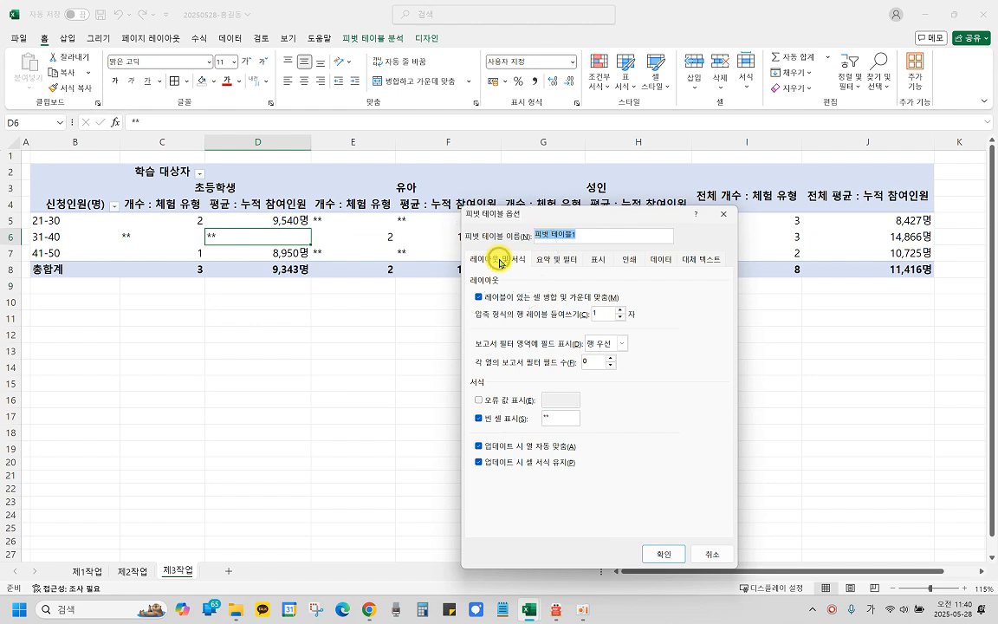
{"action": "left_click", "coordinate": [474, 298]}
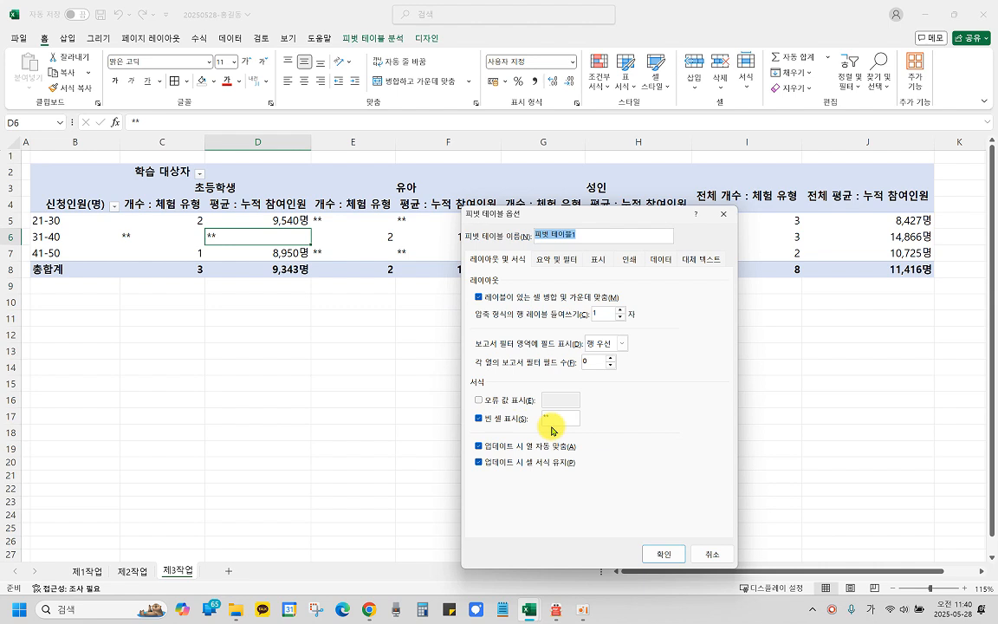
{"action": "left_click", "coordinate": [555, 260]}
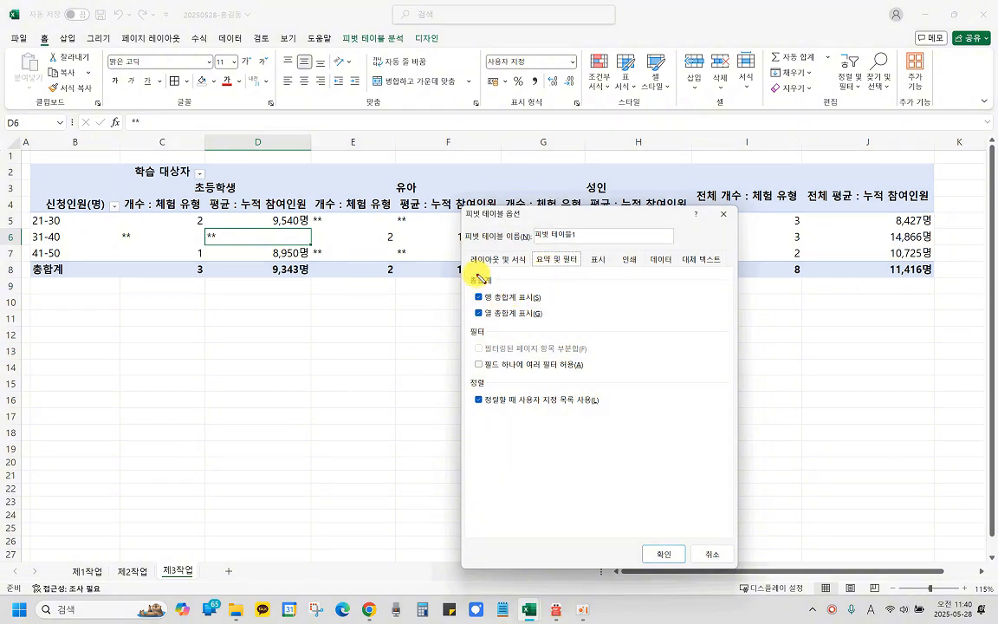
{"action": "mouse_move", "coordinate": [464, 271]}
{"action": "left_mouse_down"}
{"action": "mouse_move", "coordinate": [565, 325]}
{"action": "mouse_move", "coordinate": [432, 272]}
{"action": "left_mouse_up"}
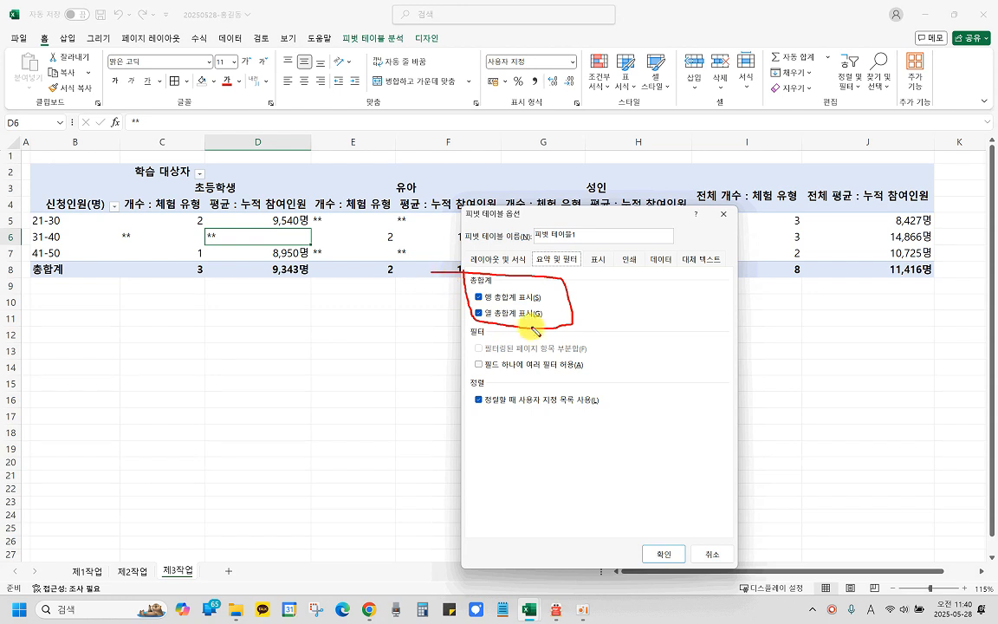
{"action": "mouse_move", "coordinate": [551, 311]}
{"action": "left_mouse_down"}
{"action": "mouse_move", "coordinate": [475, 313]}
{"action": "mouse_move", "coordinate": [563, 282]}
{"action": "mouse_move", "coordinate": [547, 322]}
{"action": "left_mouse_up"}
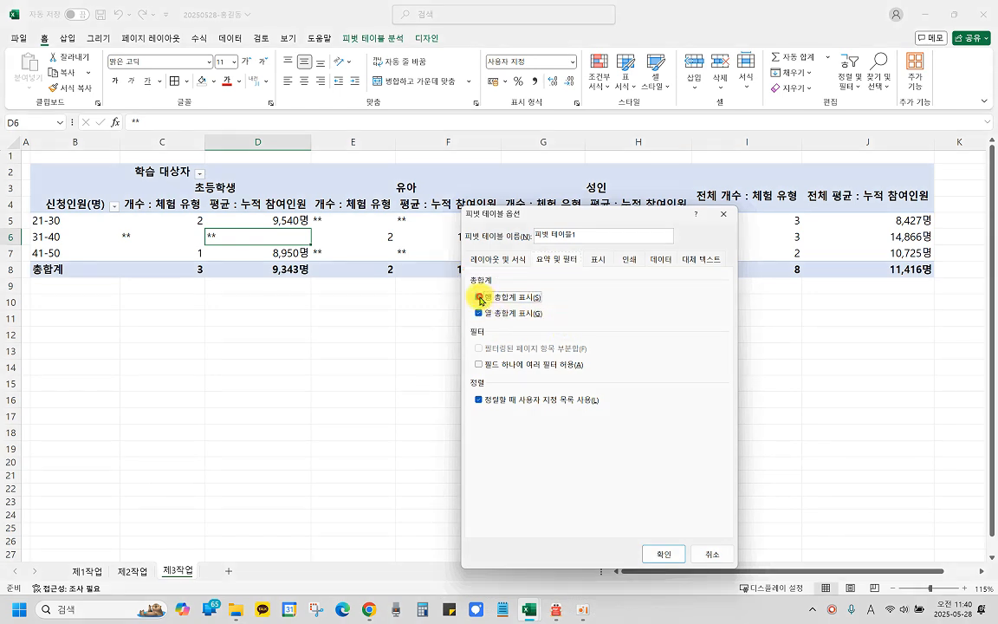
{"action": "left_click", "coordinate": [480, 298]}
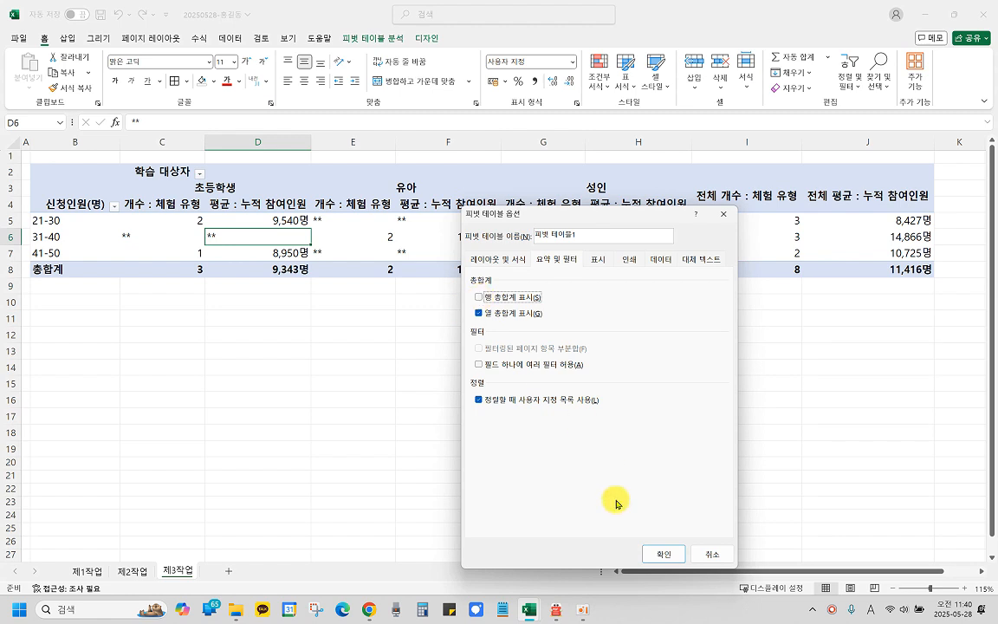
{"action": "left_click", "coordinate": [656, 556]}
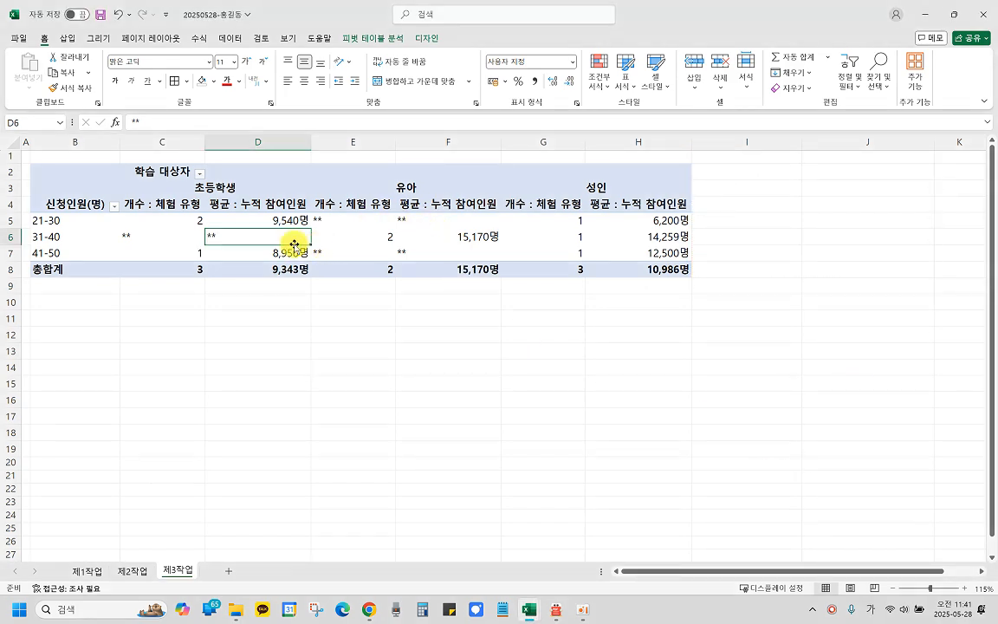
Switch to the exam PDF, review conditions (3) and (4) against the 출력형태, and return to the Excel workbook.
{"action": "left_click", "coordinate": [560, 609]}
{"action": "left_click_drag", "start_coordinate": [158, 139], "coordinate": [696, 142]}
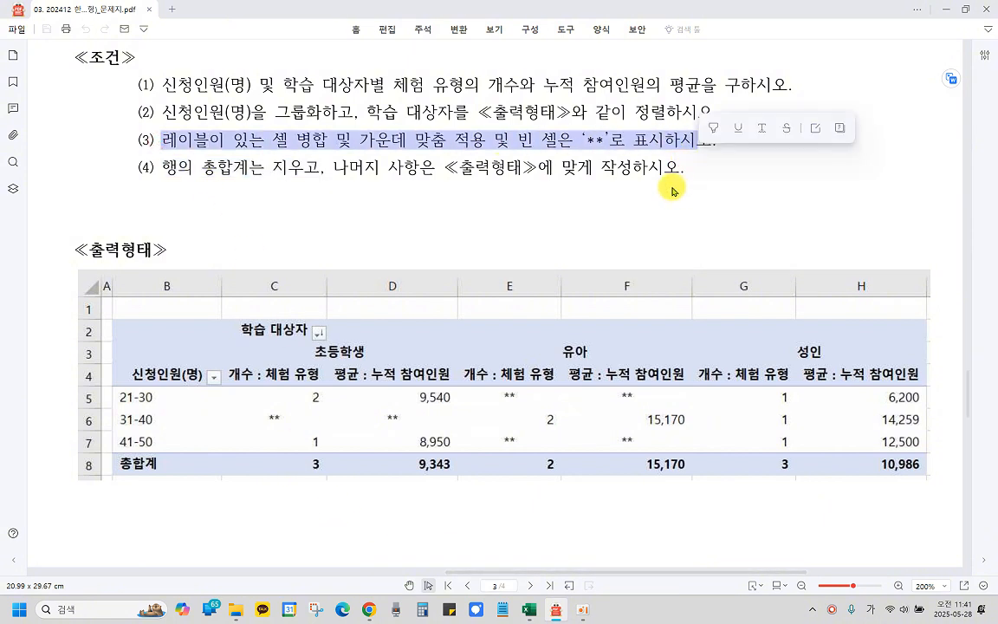
{"action": "key", "text": "ctrl+2"}
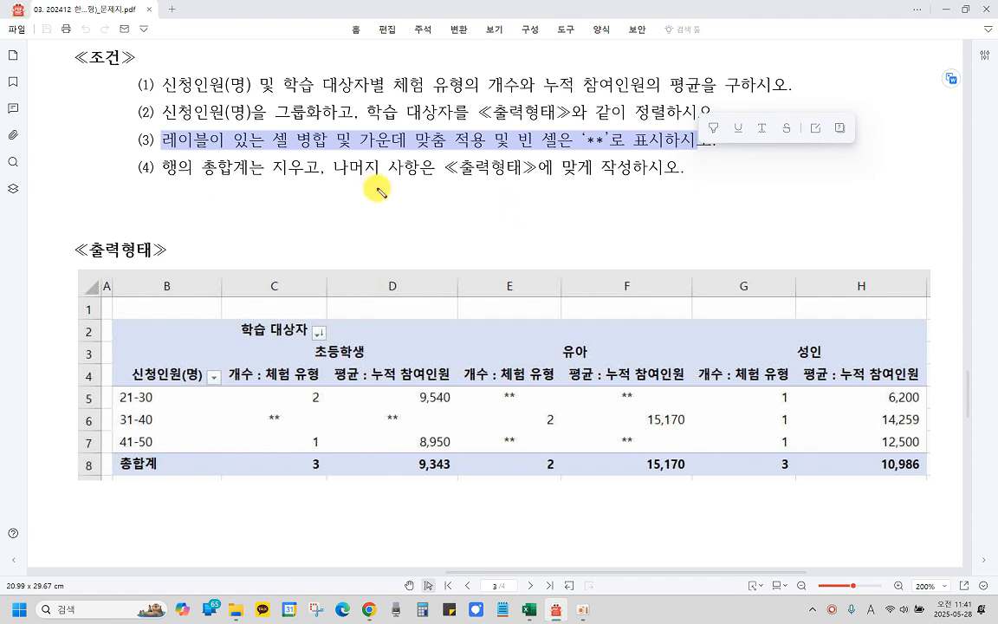
{"action": "left_click_drag", "start_coordinate": [137, 138], "coordinate": [144, 180]}
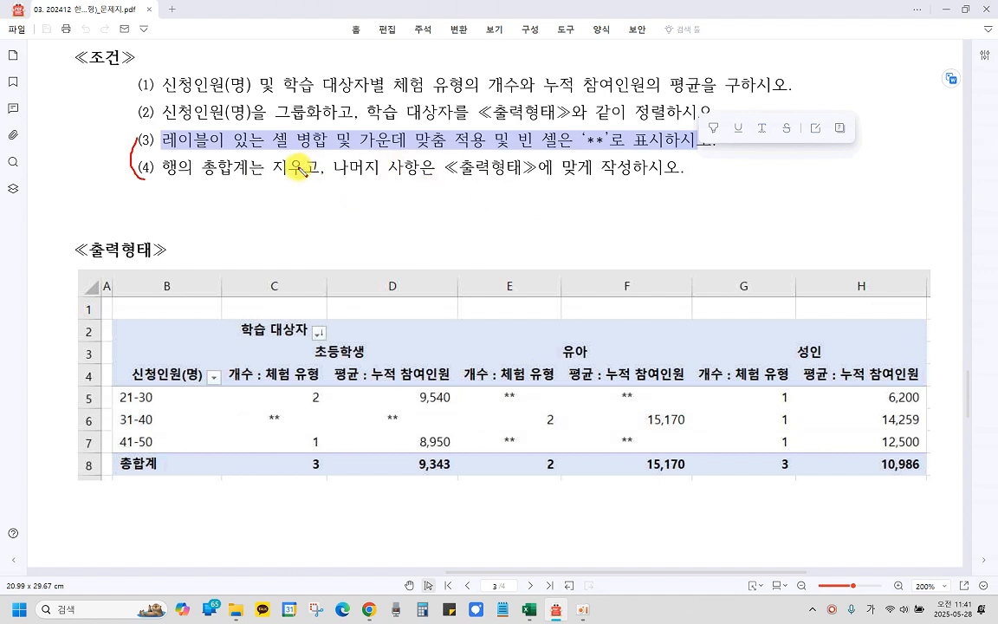
{"action": "key", "text": "Escape"}
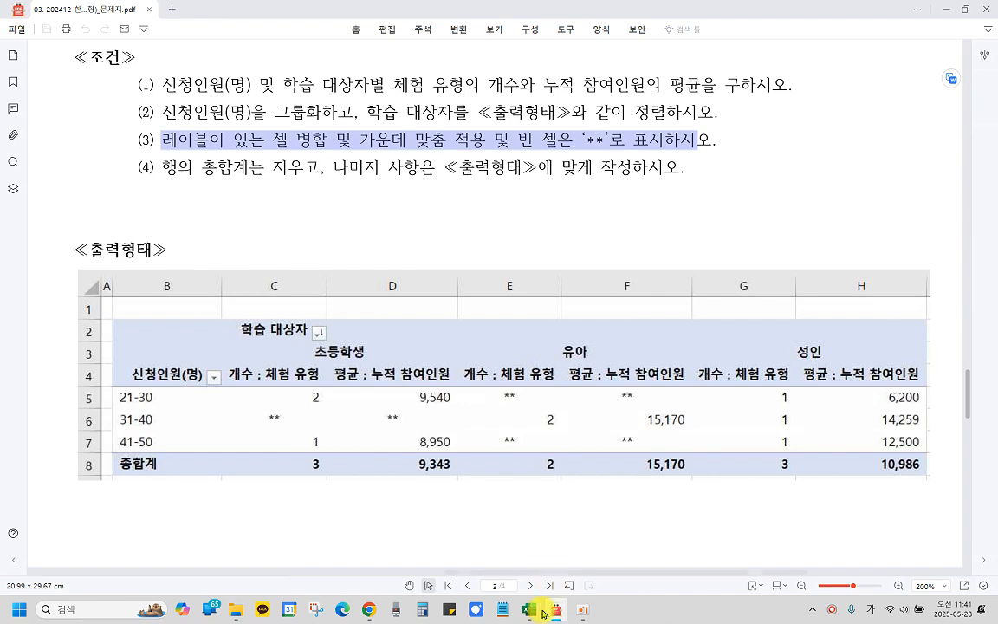
{"action": "mouse_move", "coordinate": [543, 613]}
{"action": "left_click", "coordinate": [589, 550]}
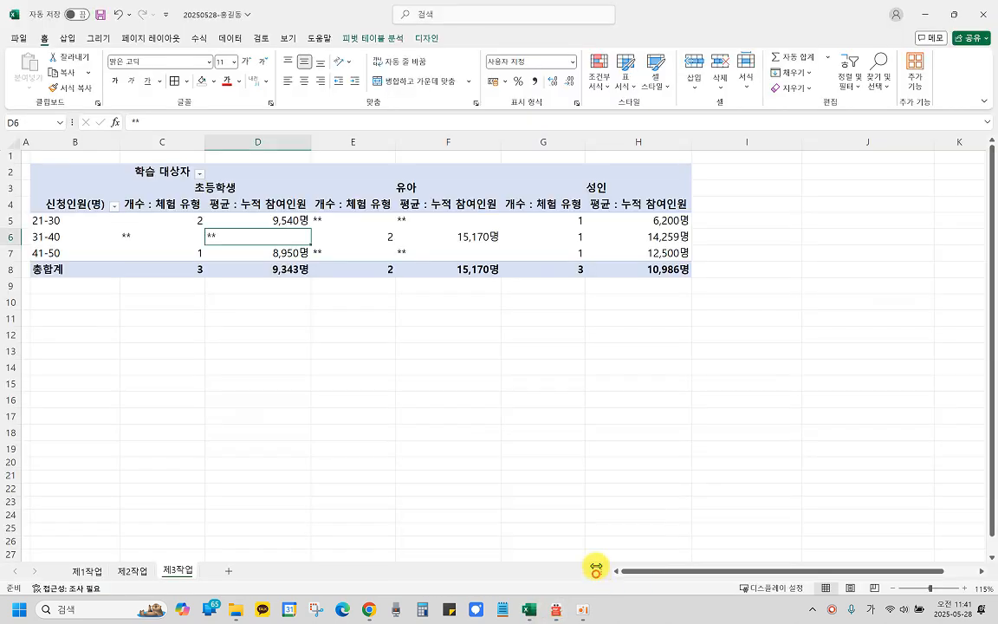
Examine the pivot table's values and the alignment of its ** cells in rows 5 to 7.
{"action": "left_click", "coordinate": [164, 252]}
{"action": "left_click", "coordinate": [251, 219]}
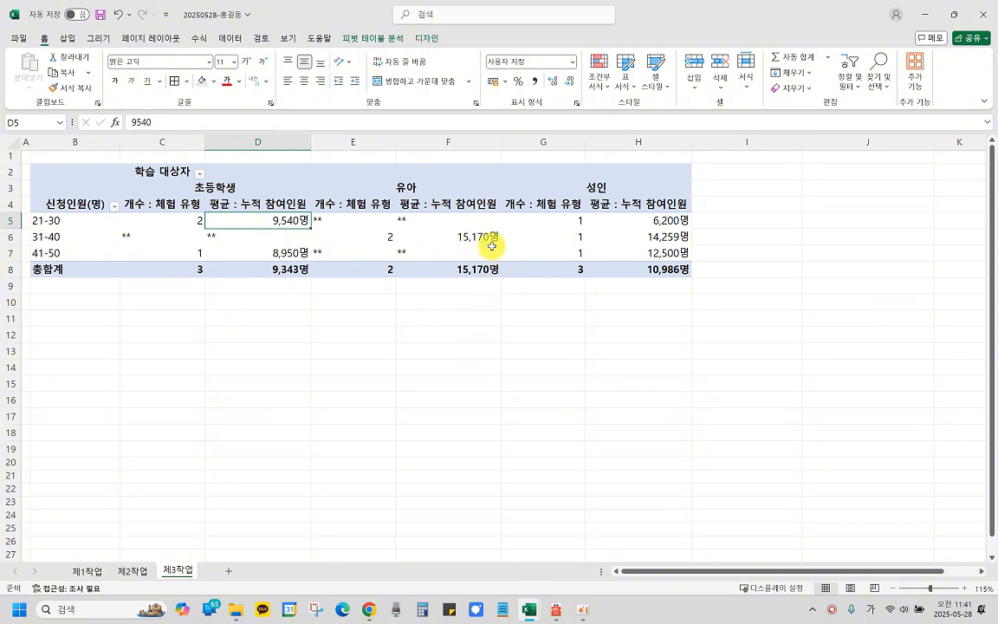
{"action": "mouse_move", "coordinate": [491, 246]}
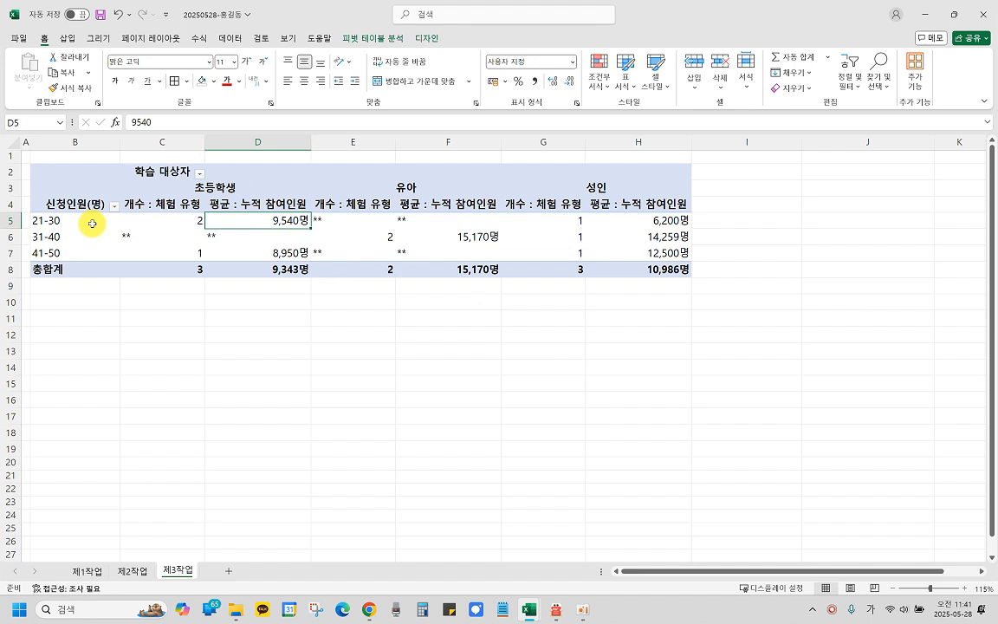
{"action": "left_click", "coordinate": [151, 315]}
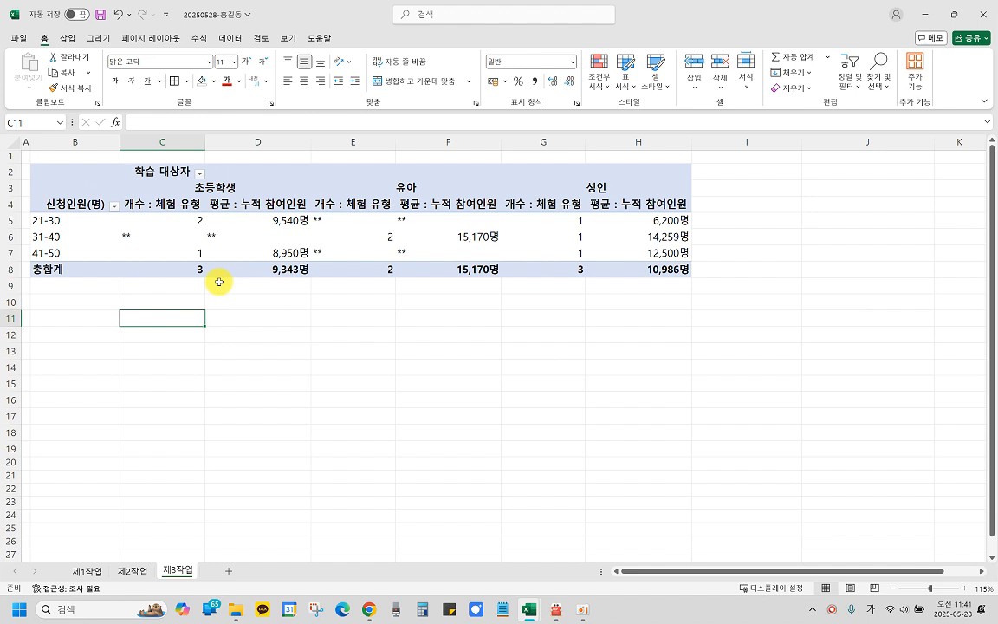
{"action": "left_click", "coordinate": [146, 231]}
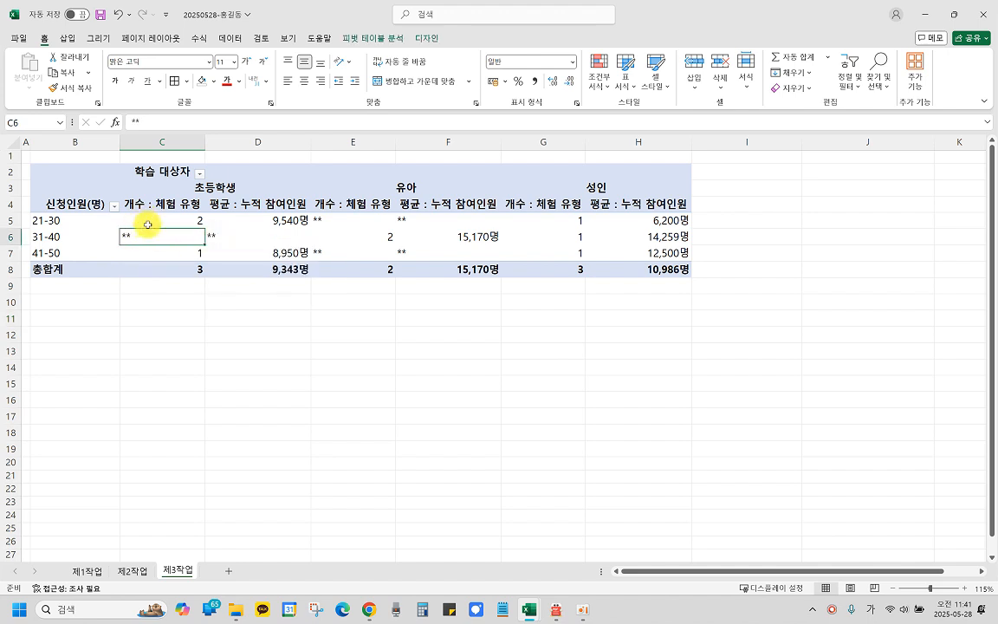
{"action": "left_click", "coordinate": [215, 232]}
{"action": "left_click", "coordinate": [163, 234]}
{"action": "left_click", "coordinate": [232, 234]}
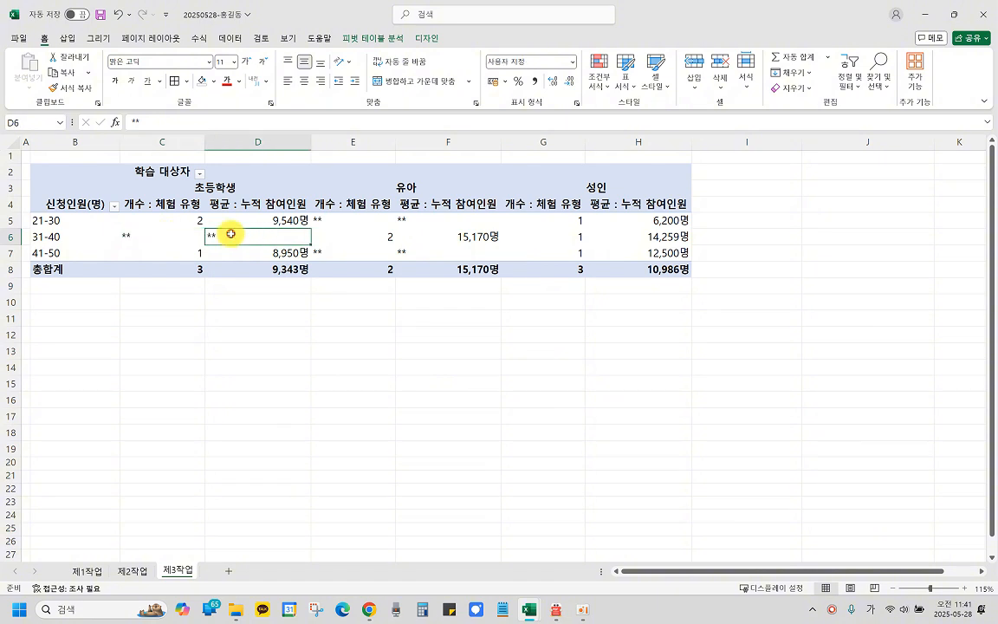
{"action": "left_click", "coordinate": [327, 251]}
{"action": "left_click", "coordinate": [323, 222]}
{"action": "left_click", "coordinate": [326, 247]}
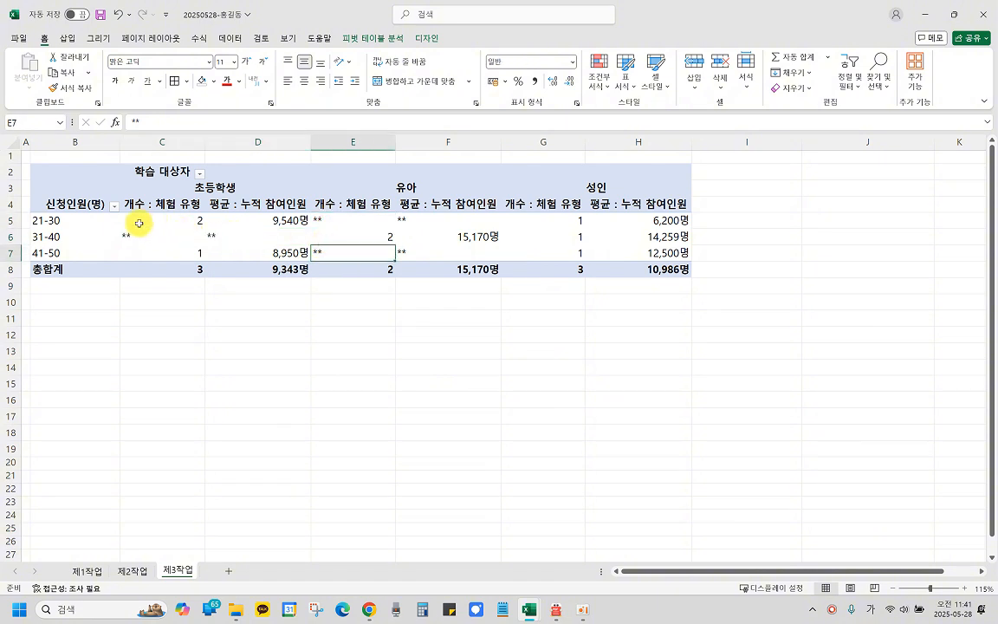
Centre the ** cells C6:D6, E5:F5 and E7:F7 of the pivot table horizontally.
{"action": "left_click_drag", "start_coordinate": [136, 236], "coordinate": [261, 231]}
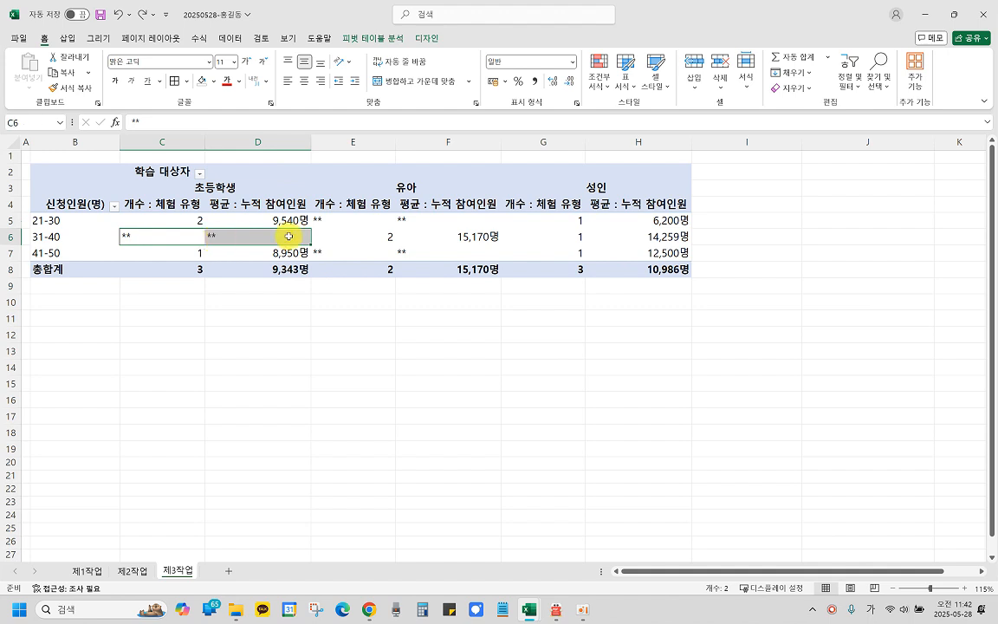
{"action": "left_click", "coordinate": [337, 219], "text": "ctrl"}
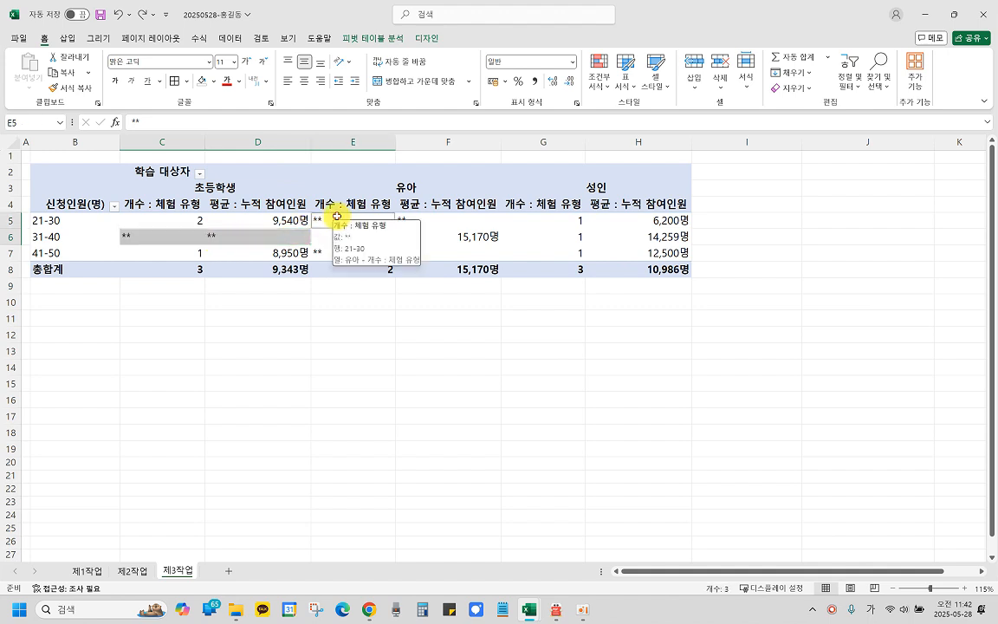
{"action": "left_click", "coordinate": [427, 218], "text": "ctrl"}
{"action": "left_click", "coordinate": [334, 252], "text": "ctrl"}
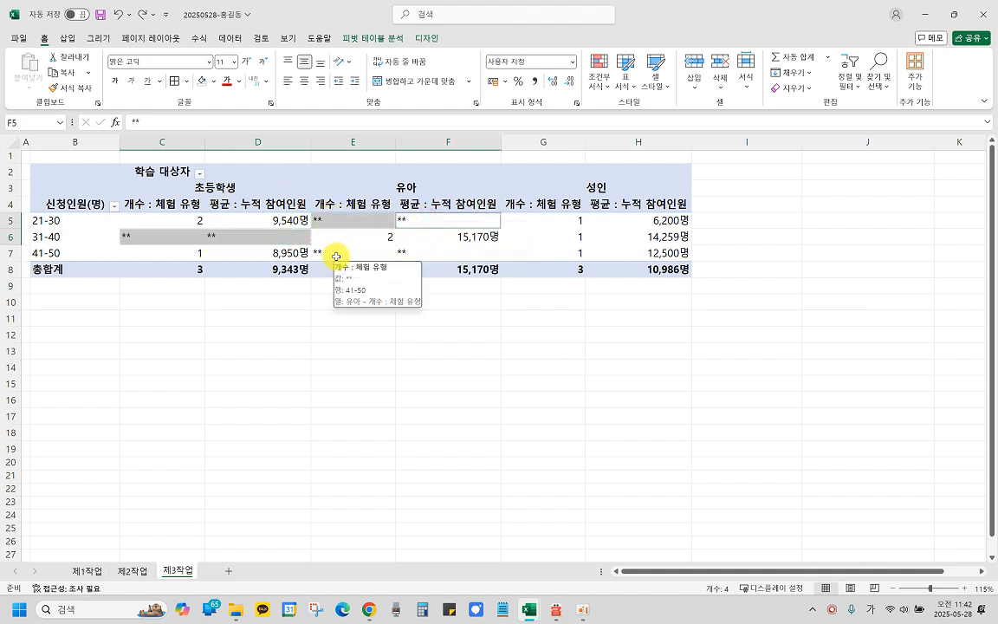
{"action": "left_click", "coordinate": [415, 252], "text": "ctrl"}
{"action": "left_click", "coordinate": [304, 81]}
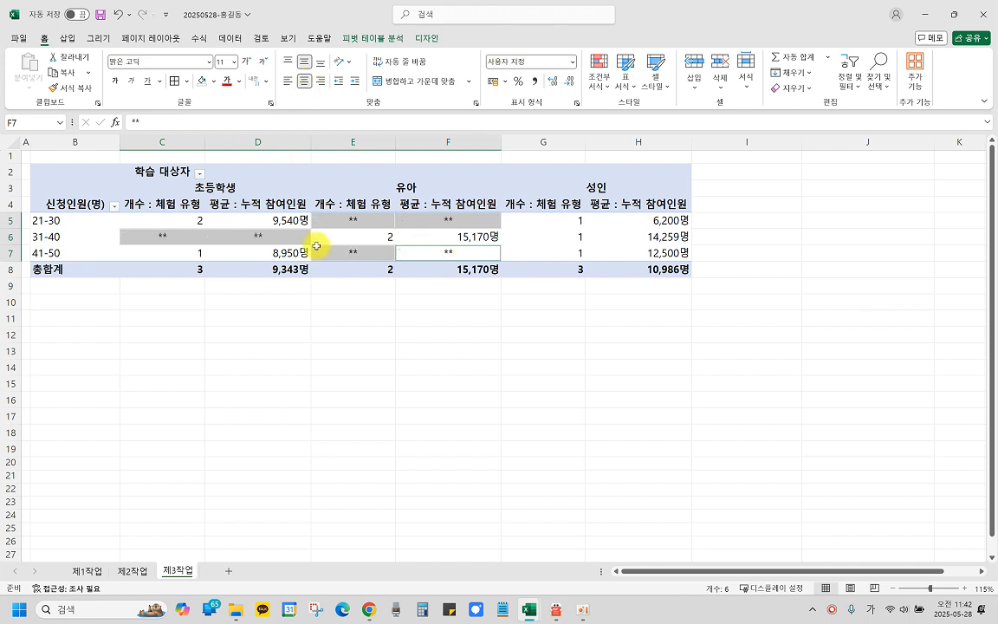
{"action": "left_click", "coordinate": [338, 354]}
Check the number format of the 평균 : 누적 참여인원 values in columns D, F and H and view the pivot table's design options.
{"action": "left_click", "coordinate": [382, 233]}
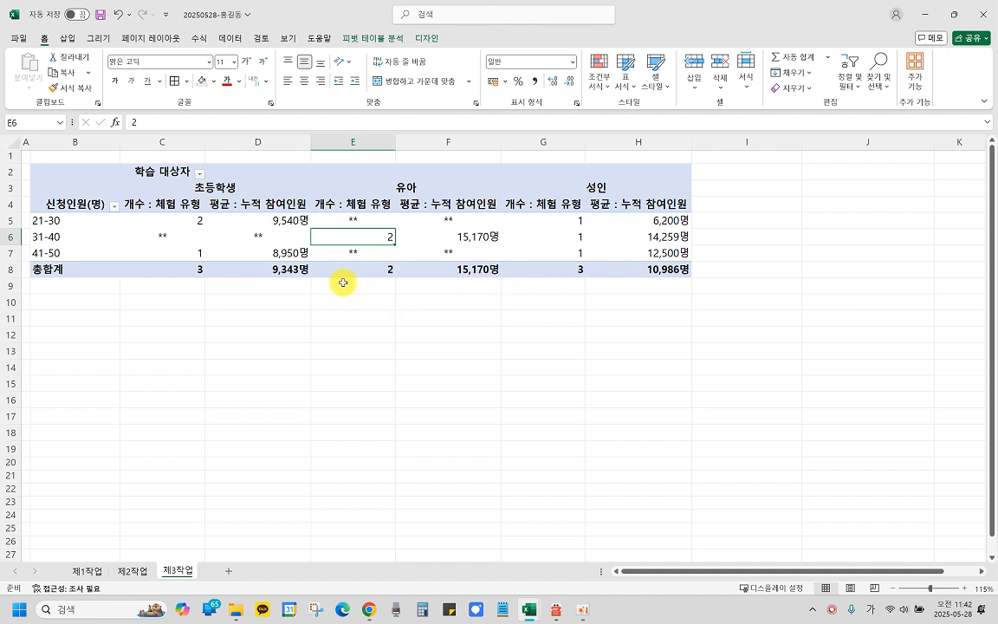
{"action": "left_click", "coordinate": [264, 220]}
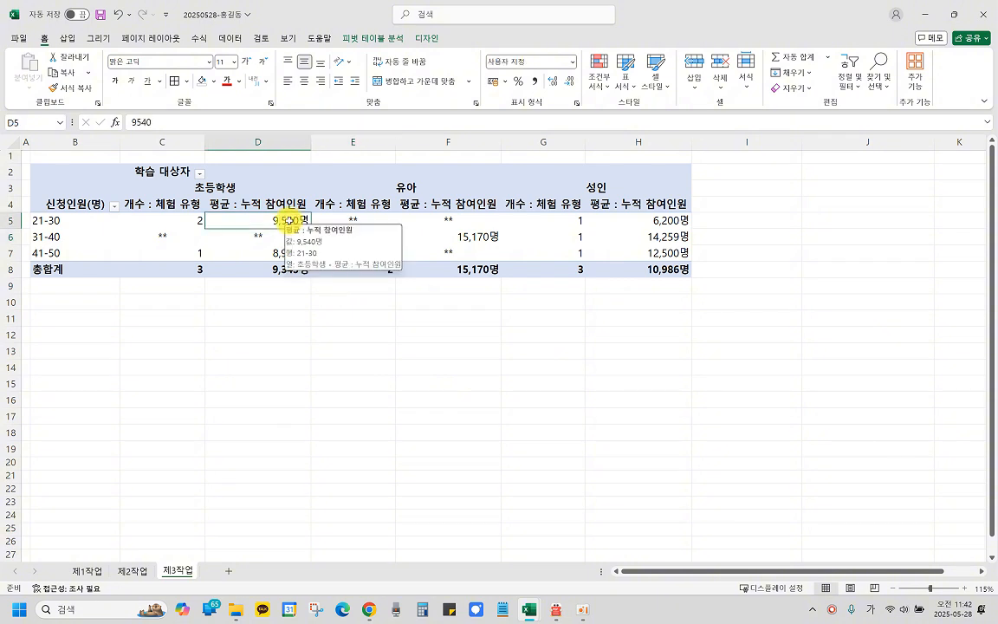
{"action": "left_click", "coordinate": [274, 252]}
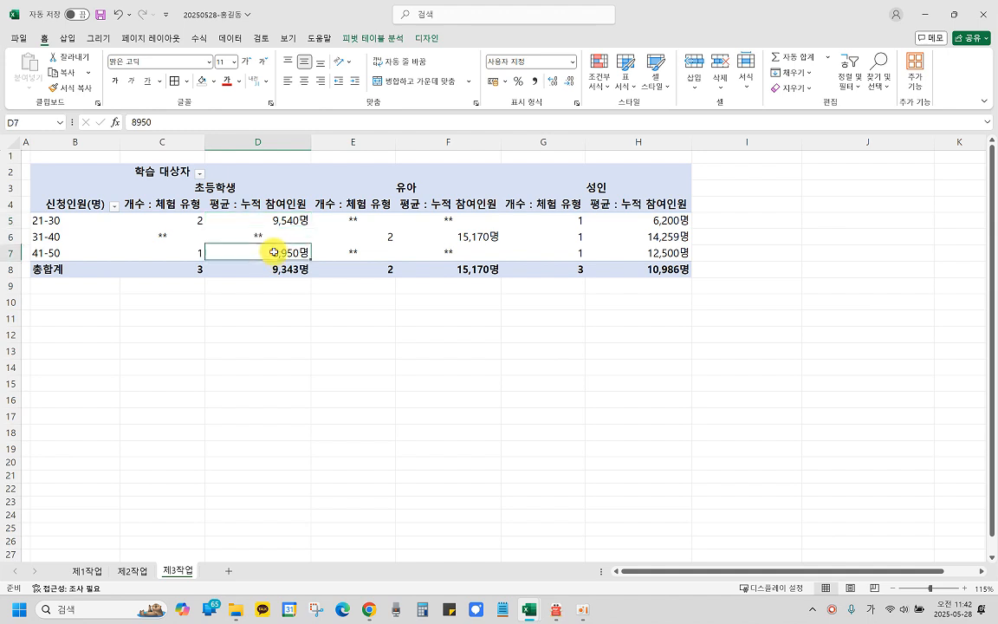
{"action": "left_click", "coordinate": [263, 269]}
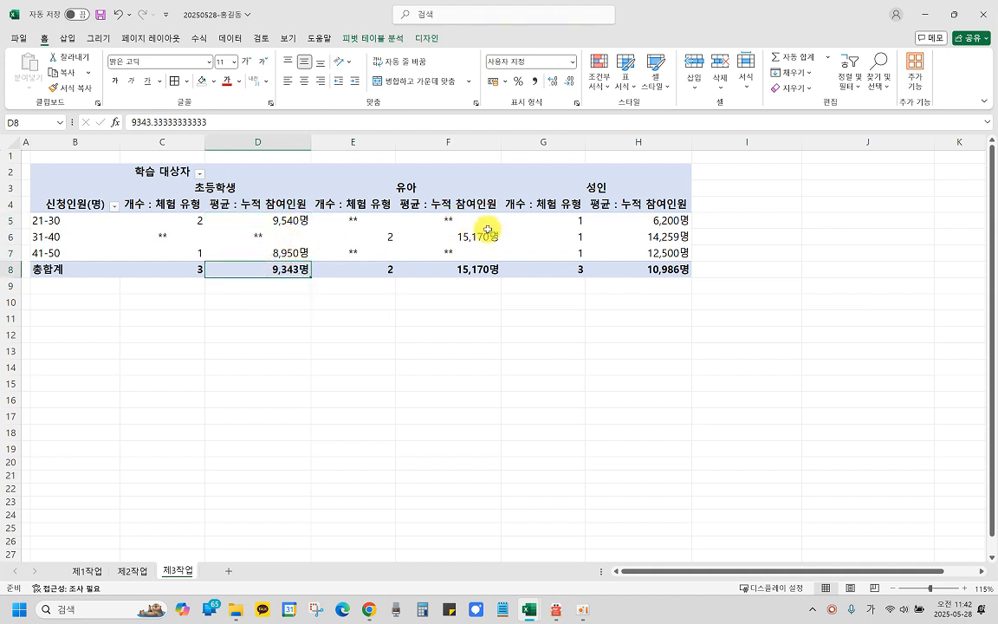
{"action": "left_click", "coordinate": [295, 221]}
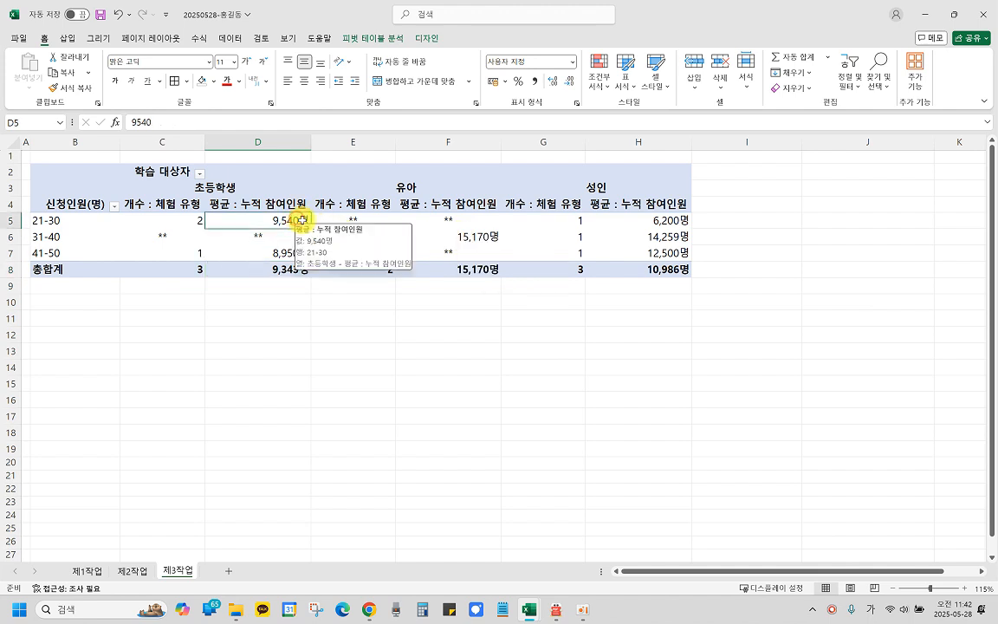
{"action": "left_click", "coordinate": [273, 267]}
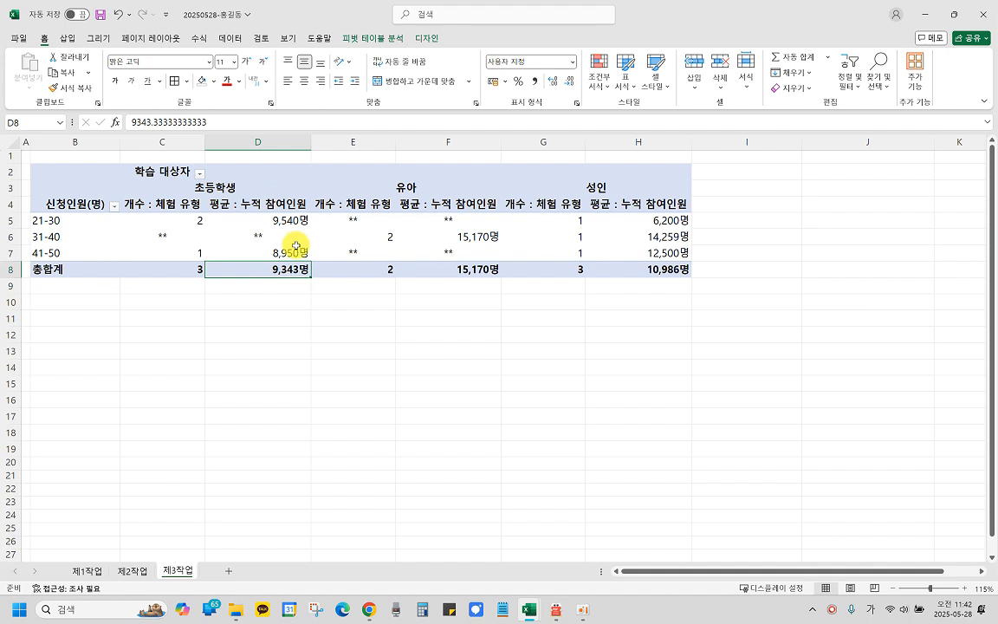
{"action": "left_click", "coordinate": [479, 235]}
{"action": "left_click", "coordinate": [651, 223]}
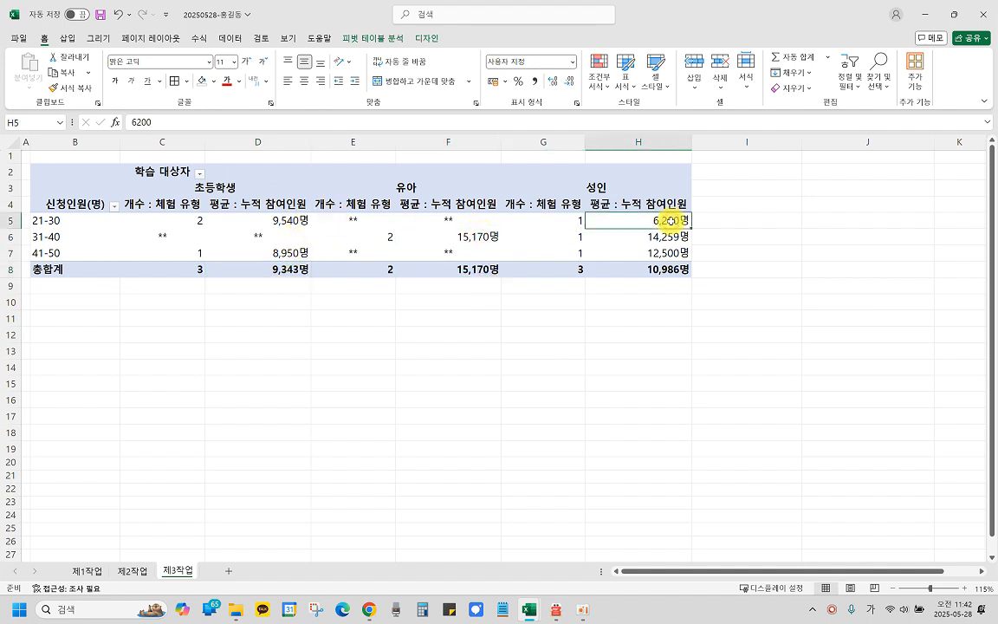
{"action": "mouse_move", "coordinate": [669, 220]}
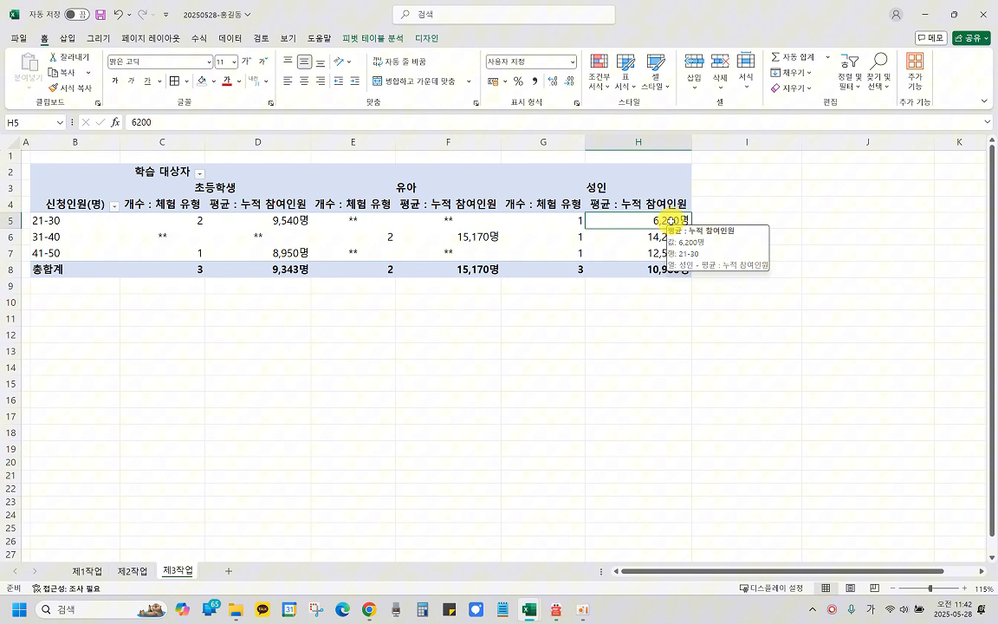
{"action": "left_click", "coordinate": [393, 39]}
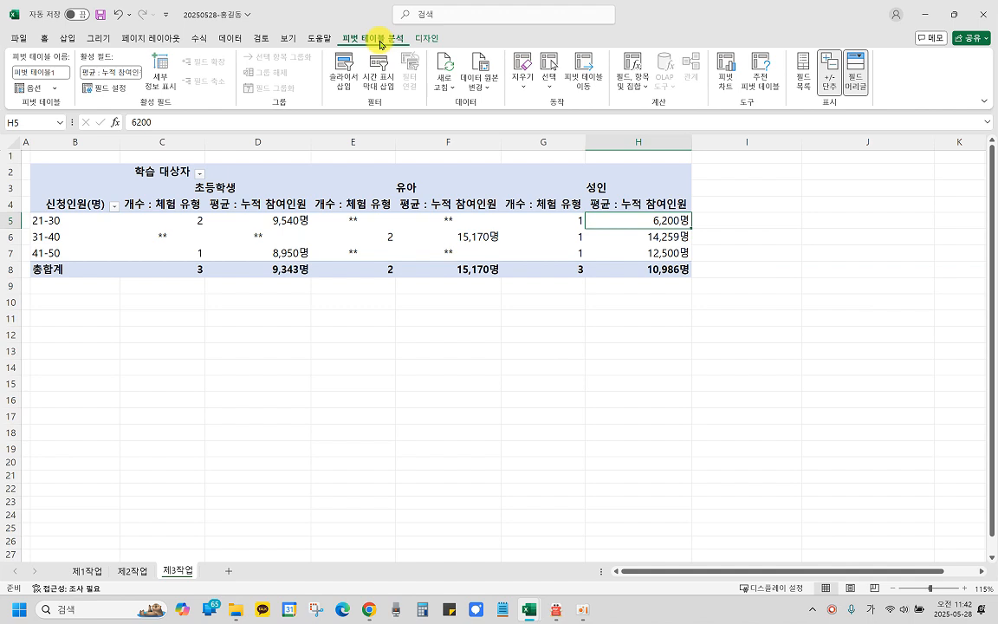
{"action": "left_click", "coordinate": [428, 39]}
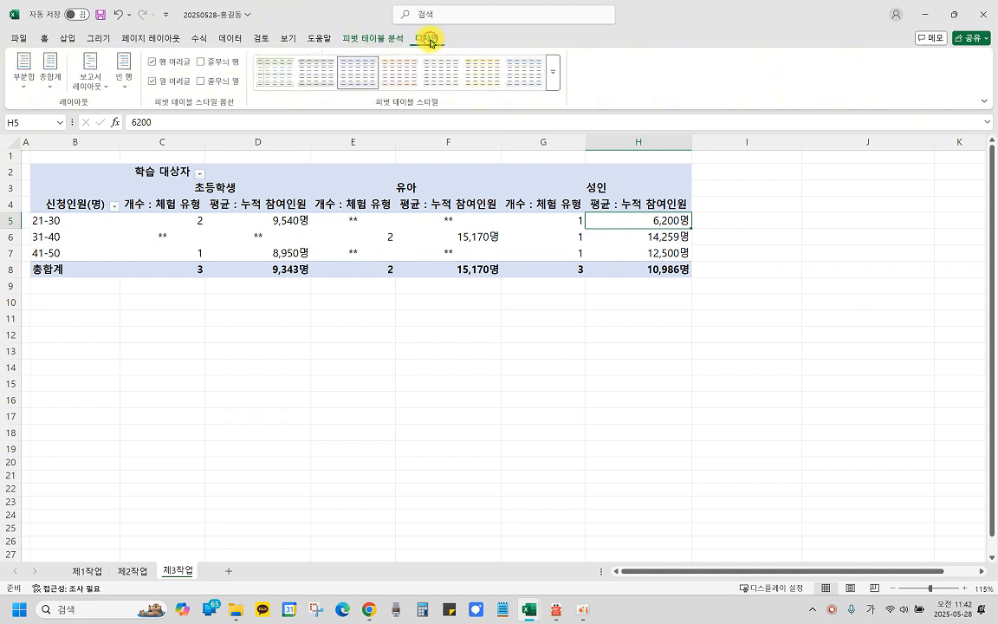
Change the custom number format of the pivot table's 평균 : 누적 참여인원 value field to #,##0, without the 명 unit.
{"action": "left_click", "coordinate": [367, 40]}
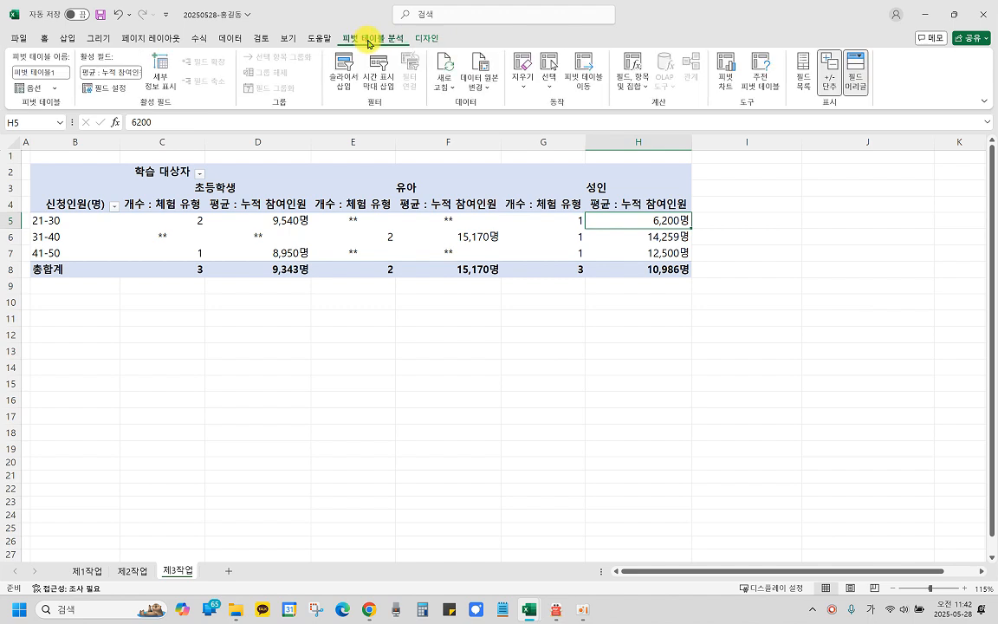
{"action": "left_click", "coordinate": [286, 221]}
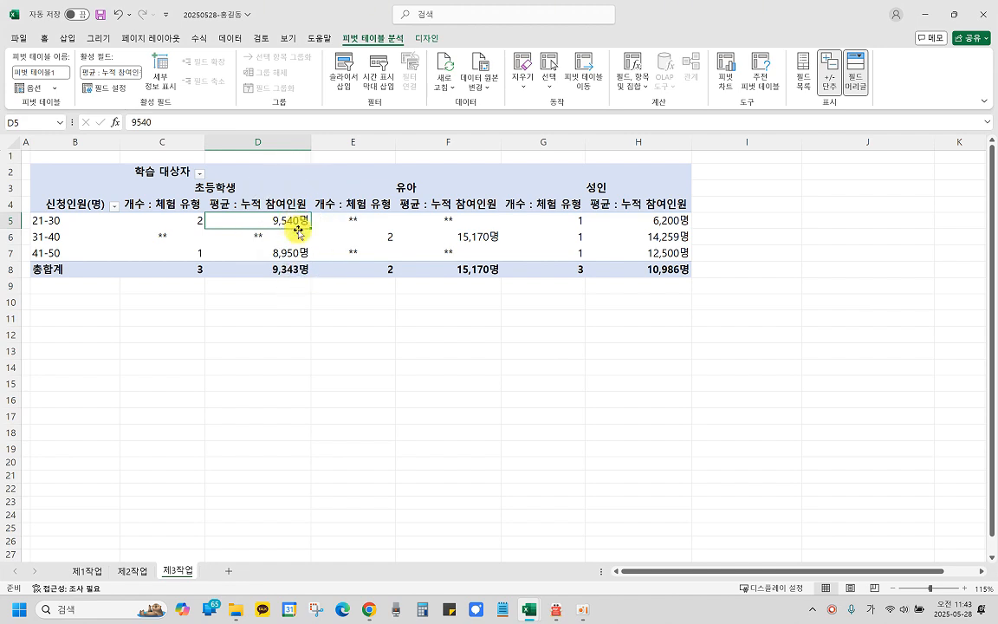
{"action": "mouse_move", "coordinate": [296, 223]}
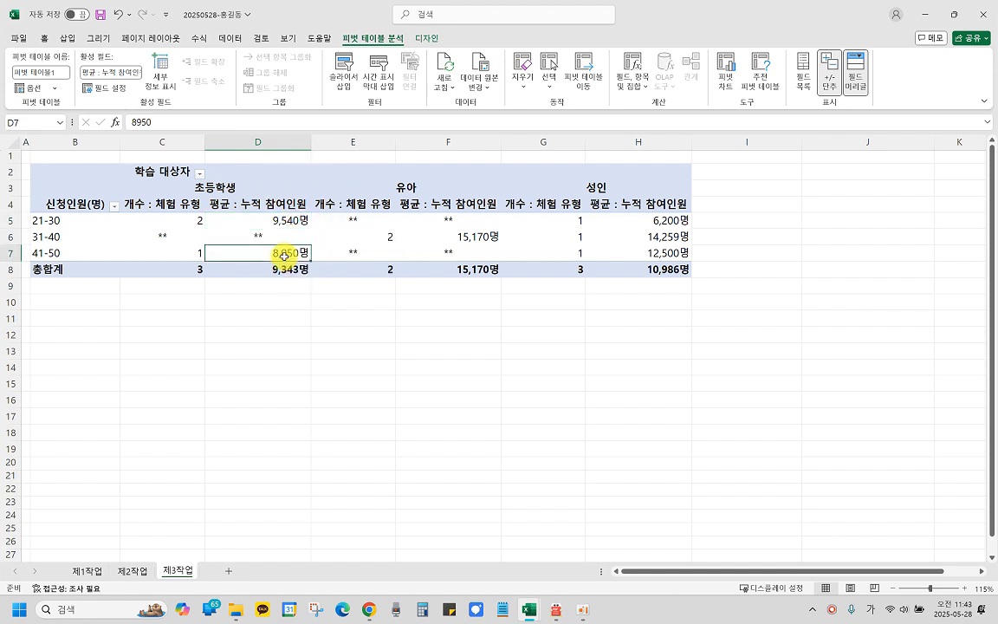
{"action": "left_click", "coordinate": [280, 256]}
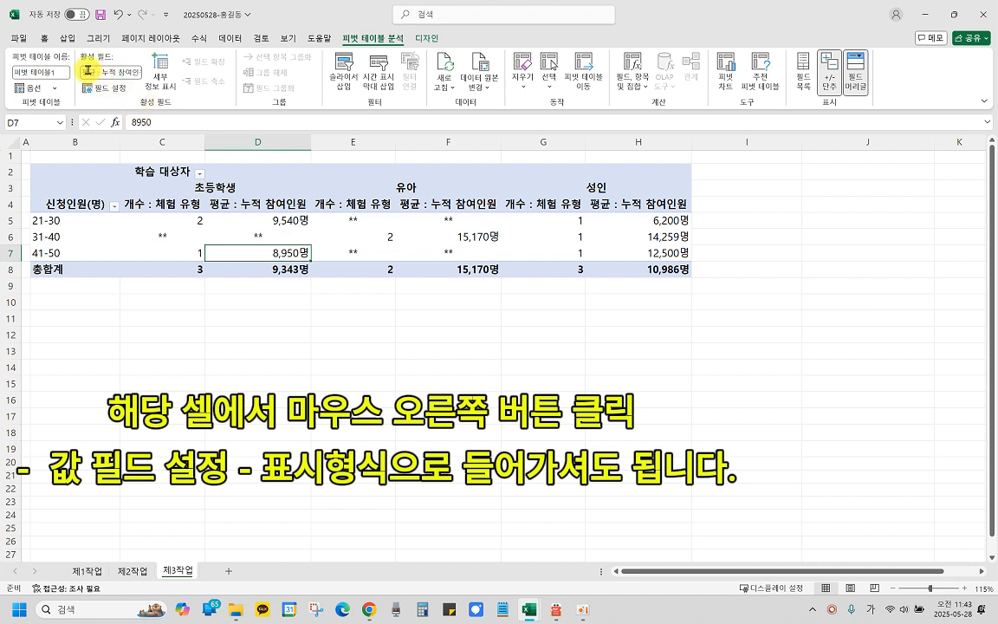
{"action": "left_click", "coordinate": [130, 72]}
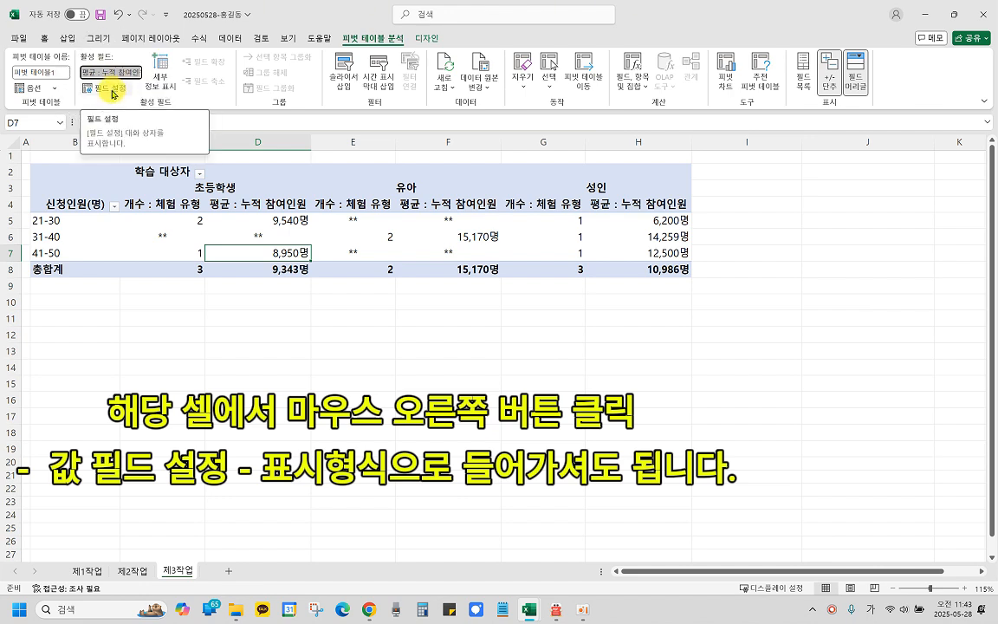
{"action": "left_click", "coordinate": [113, 94]}
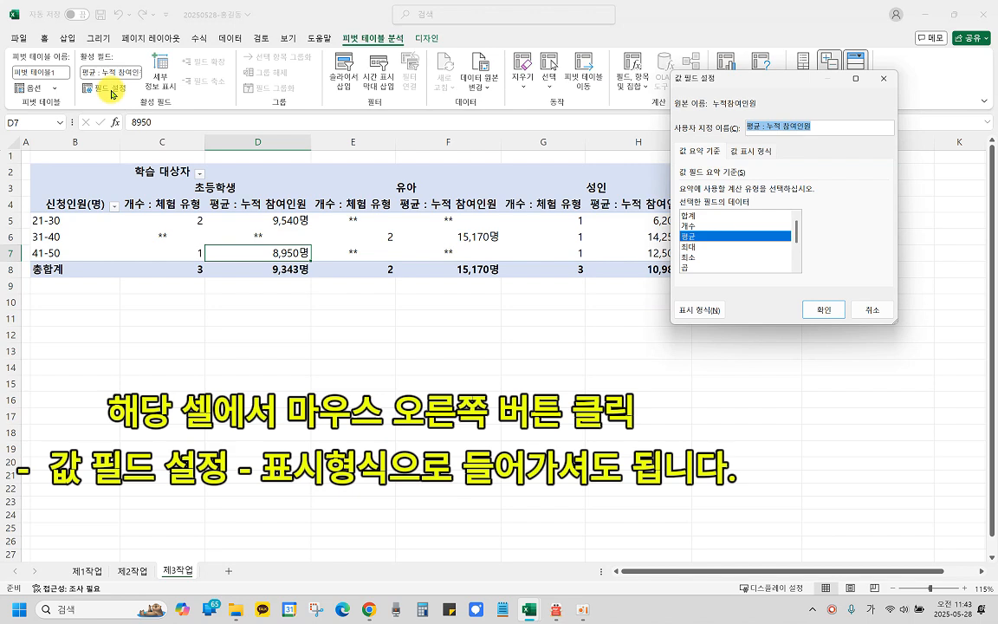
{"action": "left_click_drag", "start_coordinate": [799, 82], "coordinate": [698, 175]}
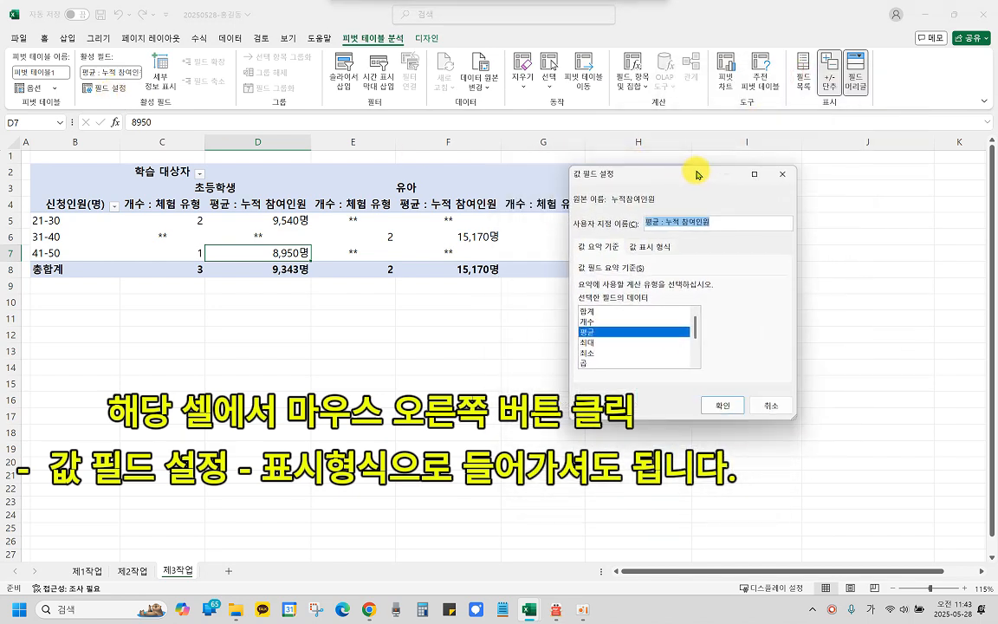
{"action": "left_click", "coordinate": [604, 405]}
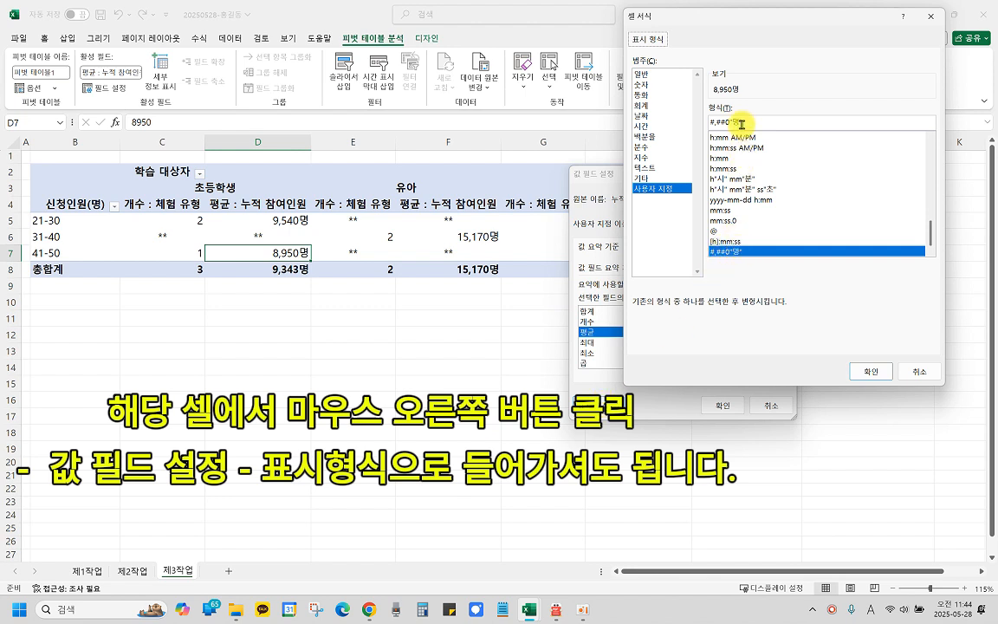
{"action": "key", "text": "BackSpace"}
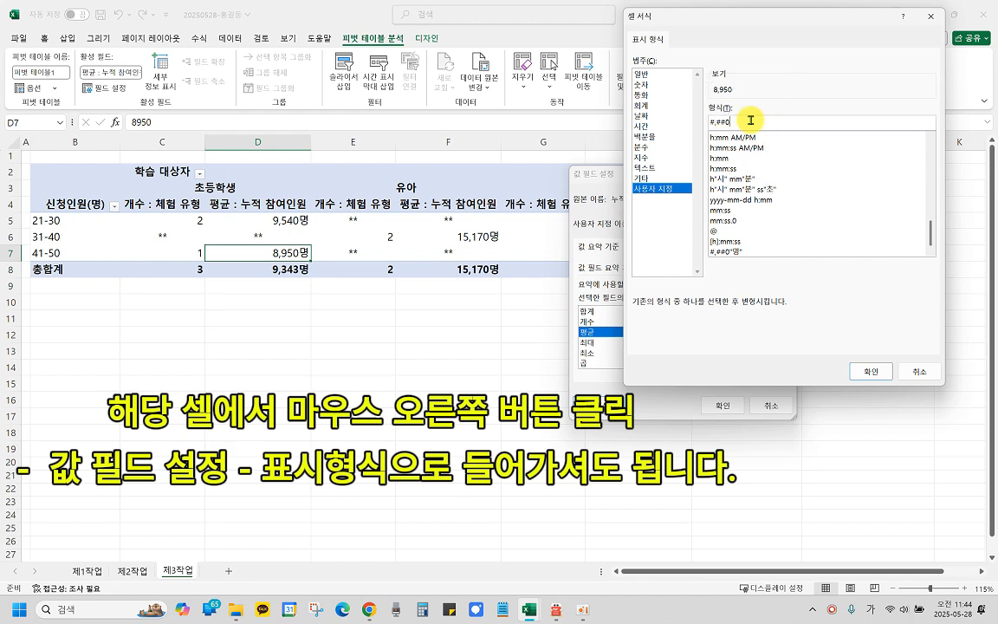
{"action": "left_click", "coordinate": [873, 372]}
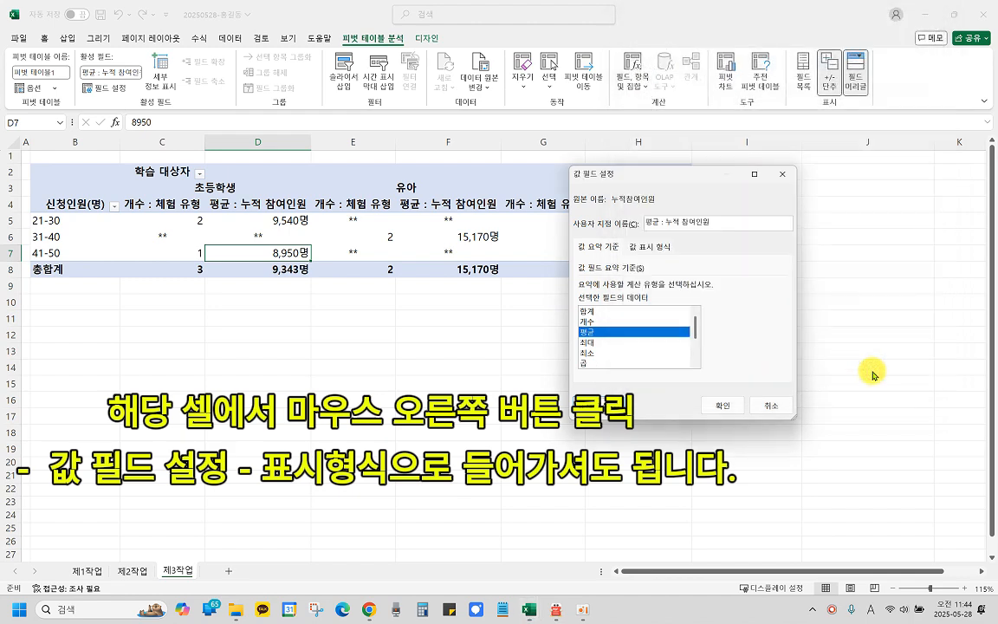
{"action": "left_click", "coordinate": [728, 408]}
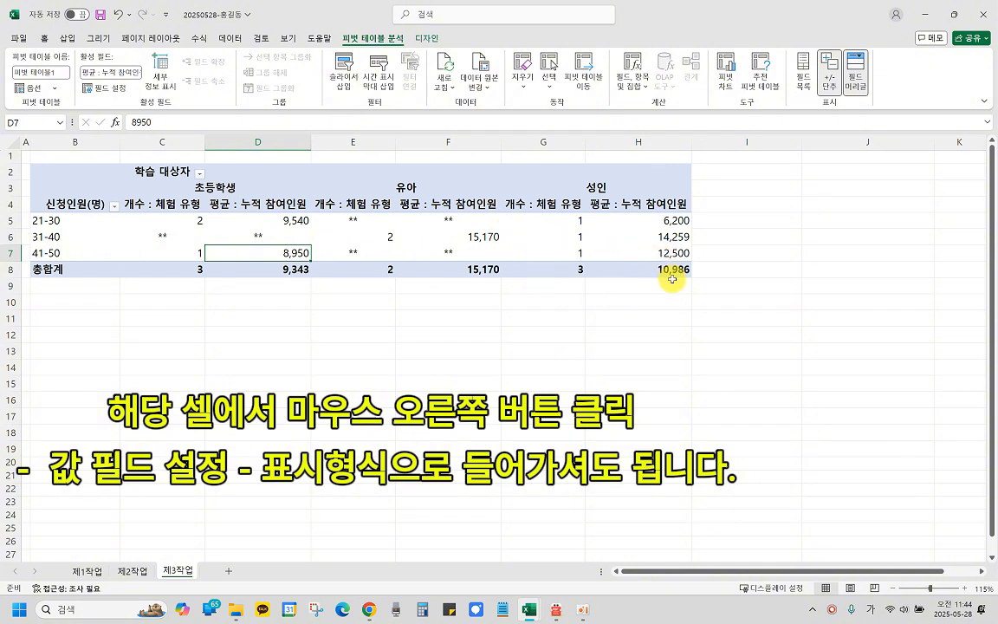
Check the pivot table's 초등학생 values in columns C and D against the applied format and save the workbook.
{"action": "left_click", "coordinate": [297, 269]}
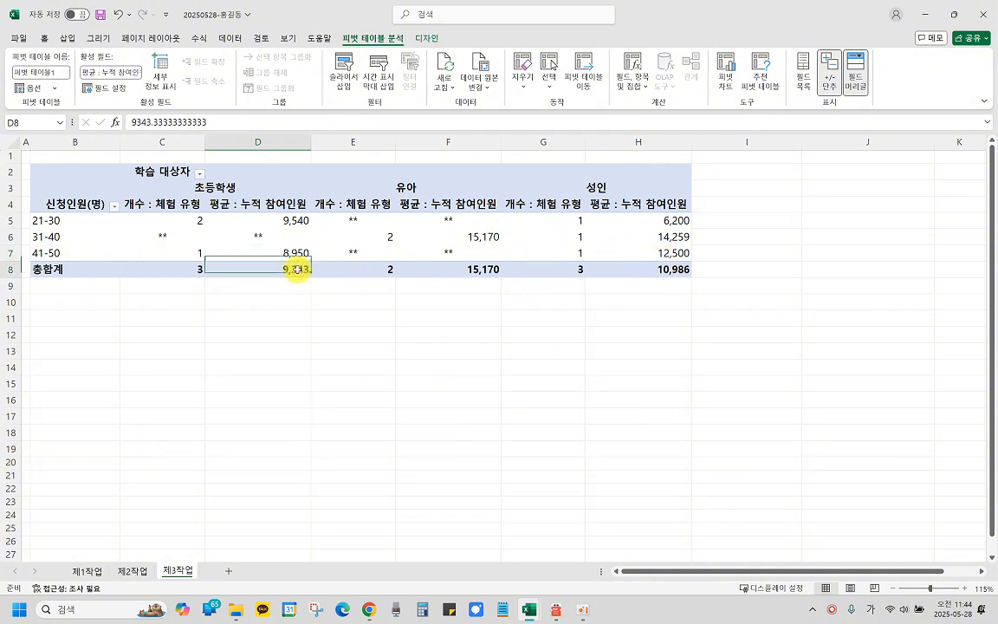
{"action": "left_click", "coordinate": [294, 222]}
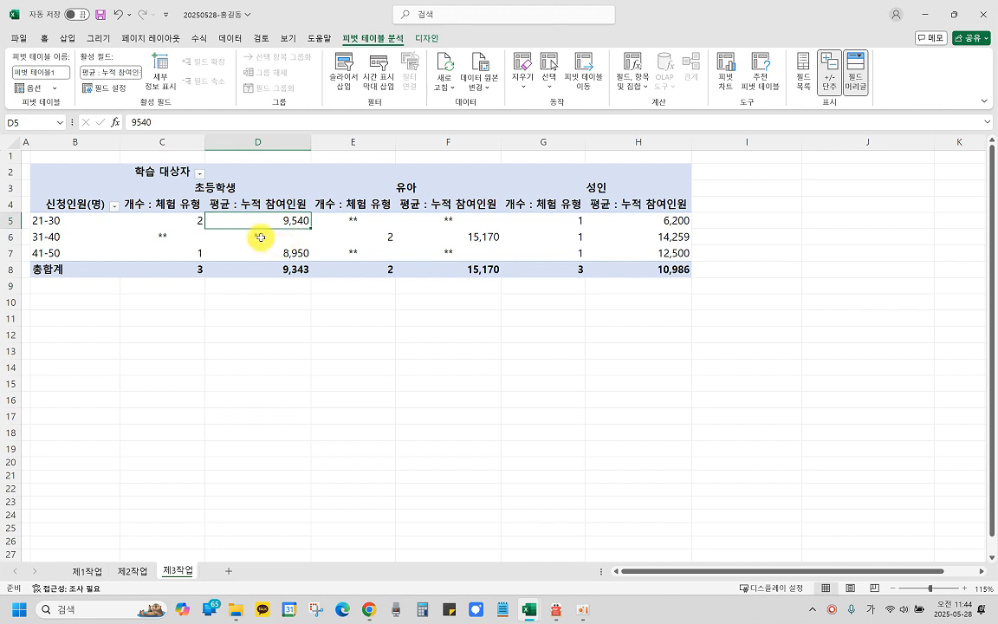
{"action": "left_click", "coordinate": [192, 222]}
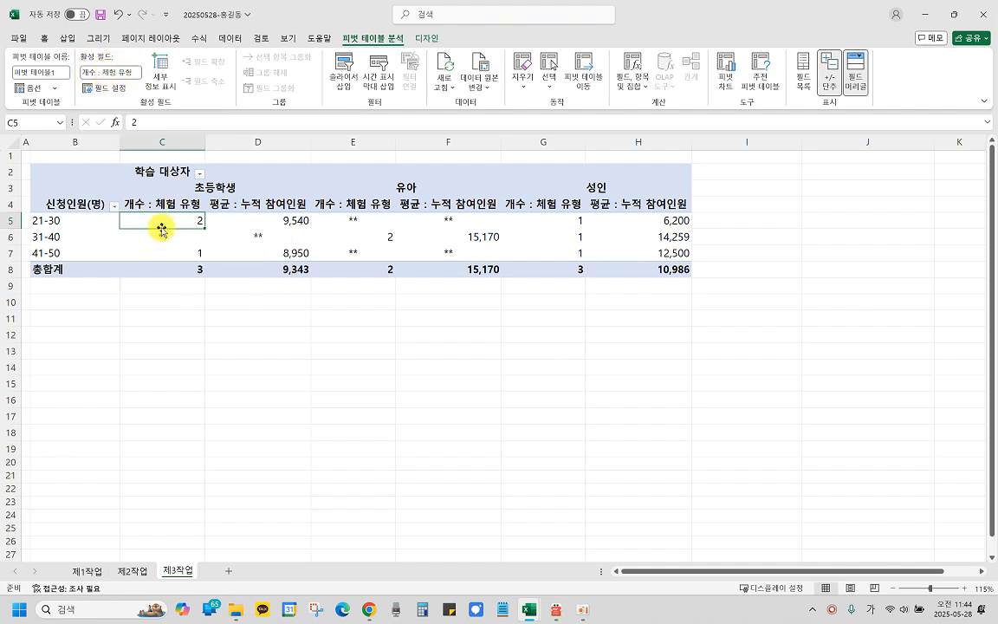
{"action": "left_click", "coordinate": [296, 254]}
{"action": "left_click", "coordinate": [296, 220]}
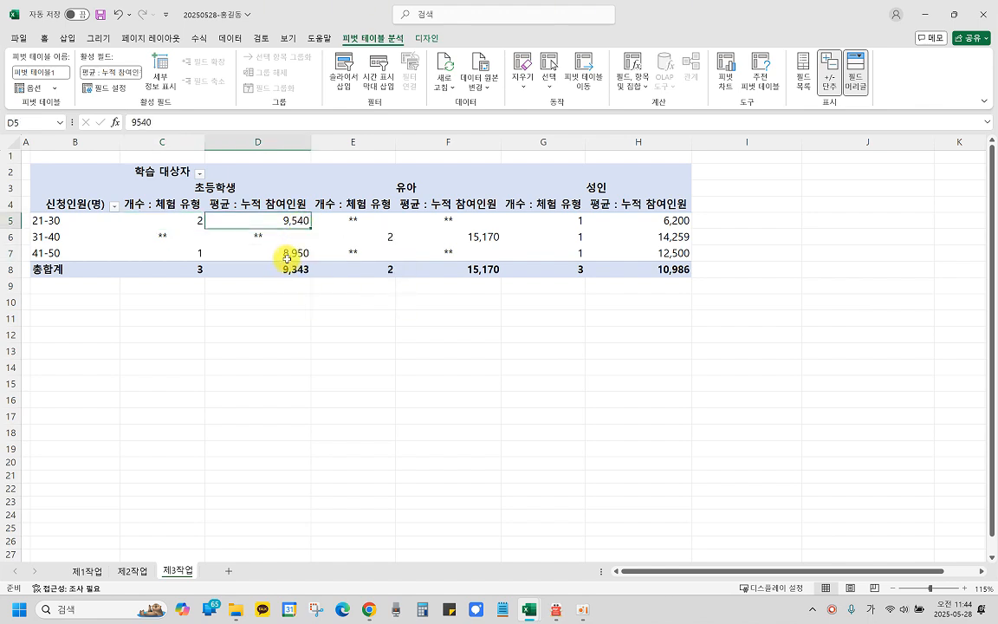
{"action": "left_click", "coordinate": [287, 256]}
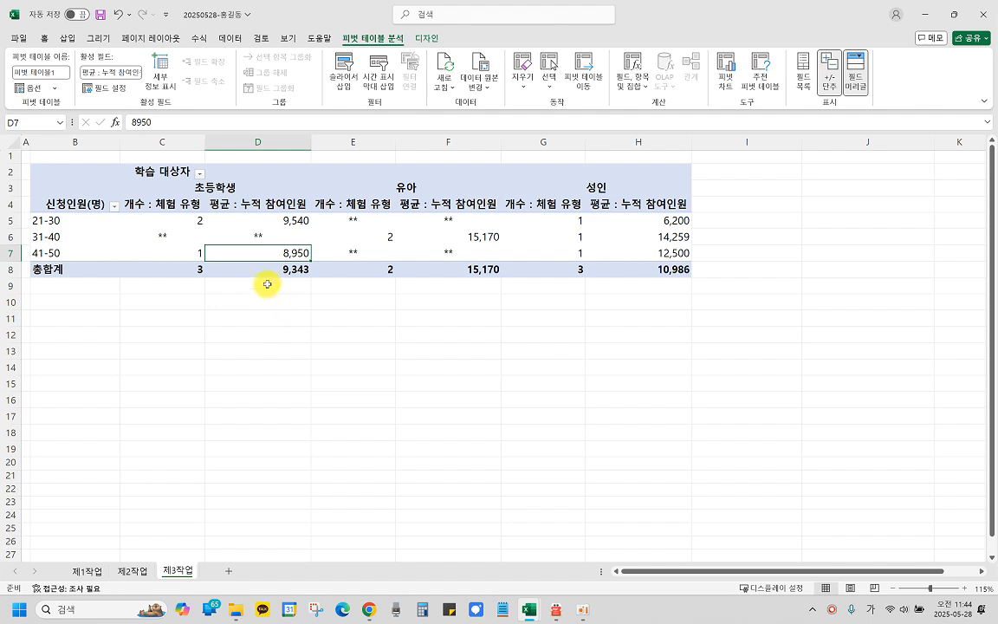
{"action": "left_click", "coordinate": [286, 332]}
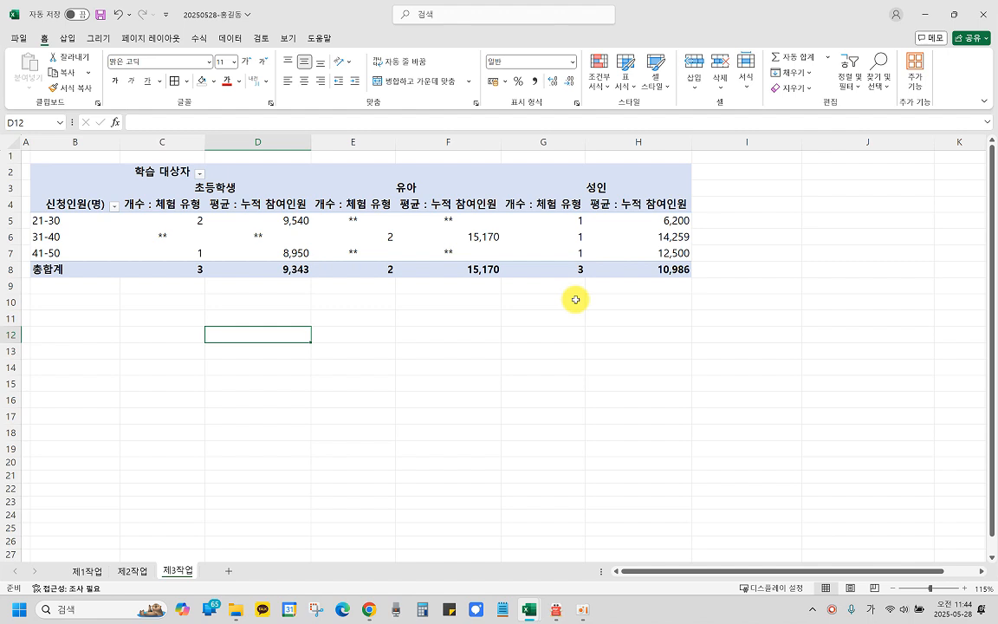
{"action": "left_click", "coordinate": [101, 16]}
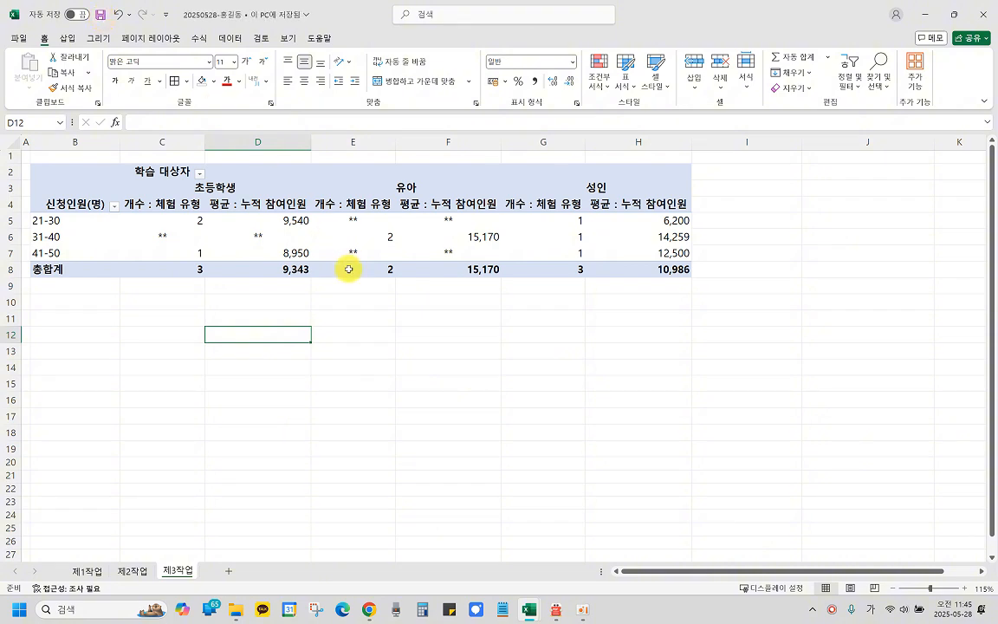